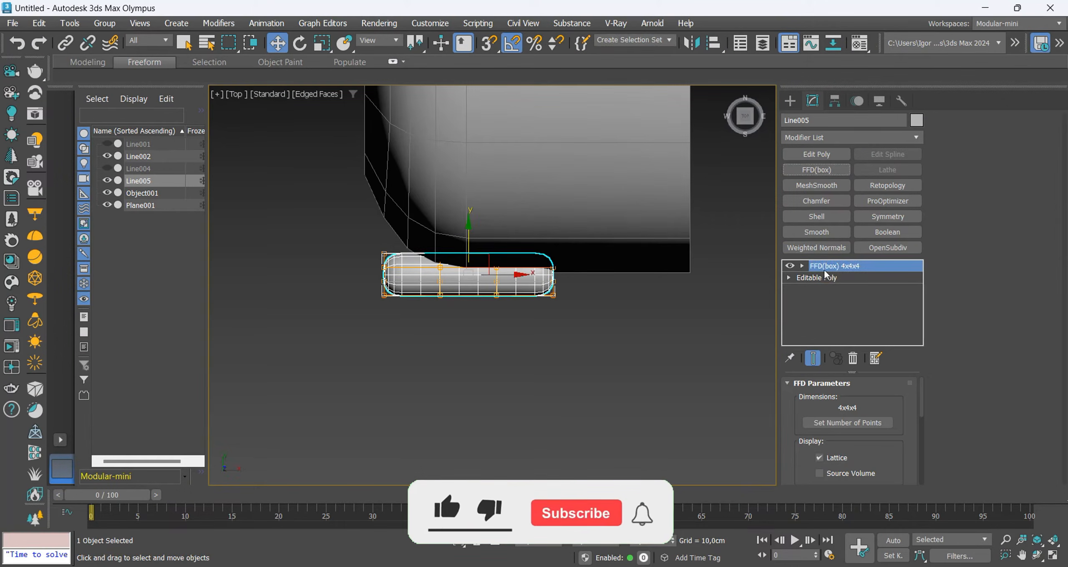
Rotate the FFD(box) control points at one end of the rounded Line005 piece in the top view.
key("1")
left_click_drag(334, 224, 461, 324)
key("e")
left_click_drag(444, 242, 455, 268)
key("w")
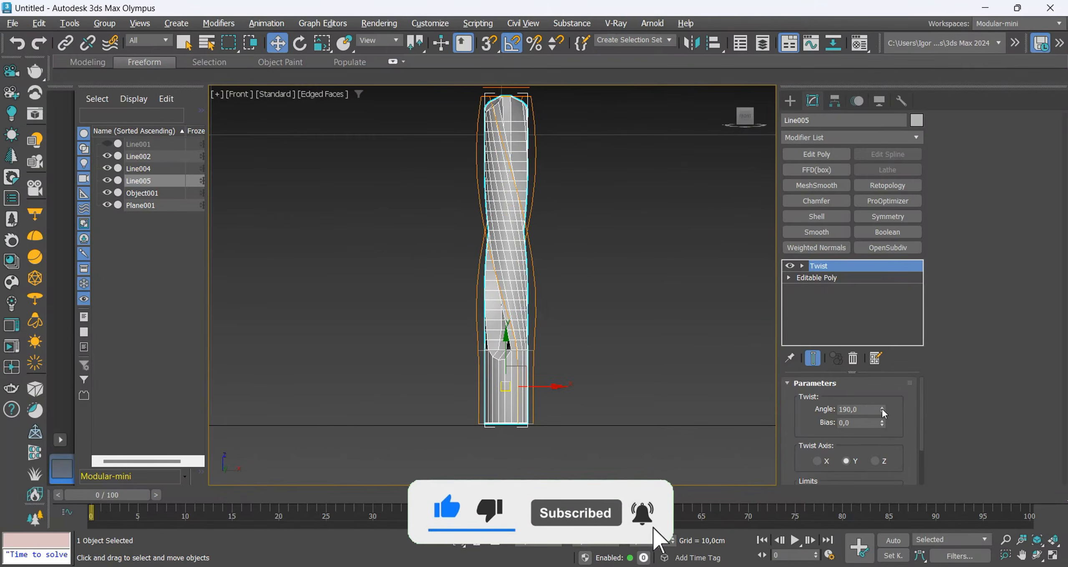
Set the Twist angle on the drill bit to 518.5 and show the whole drill in a perspective view.
left_click_drag(882, 411, 882, 361)
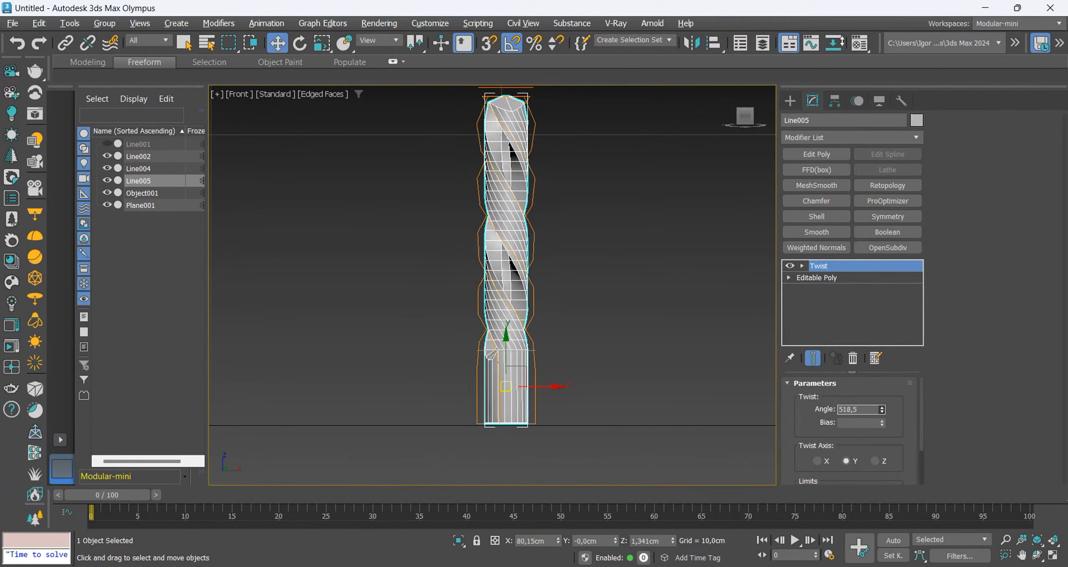
key("ctrl+alt+x")
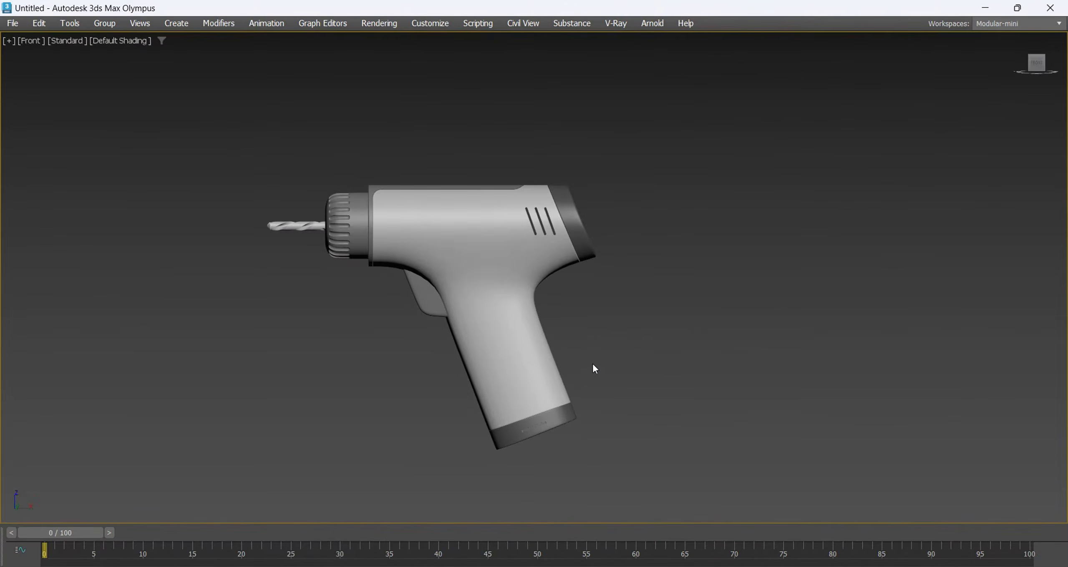
key("p")
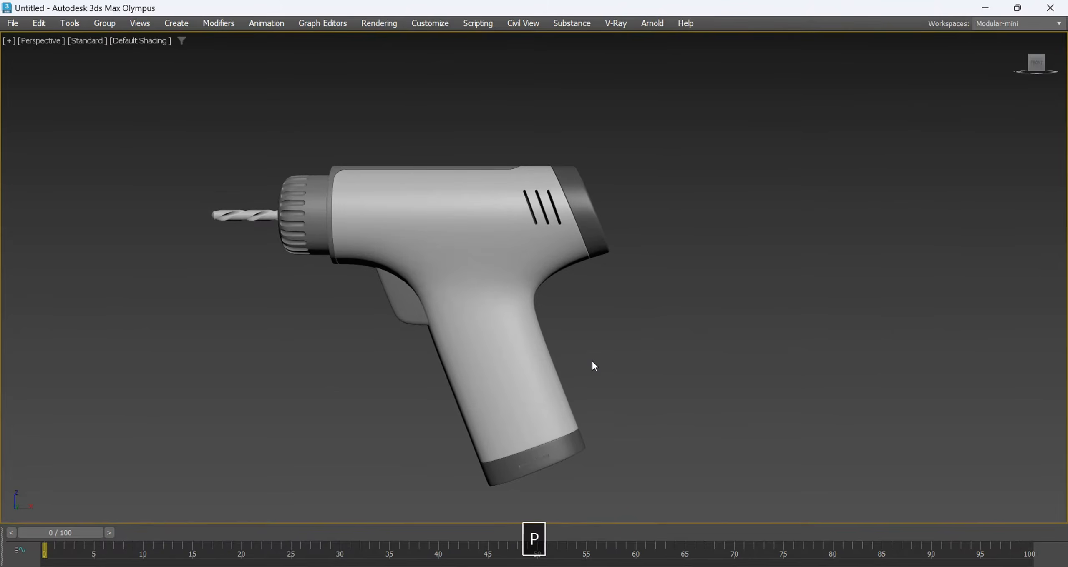
Create a plane in the front view, 90 cm long and 90 cm wide, with 1 length and 1 width segment.
key("z")
key("alt+w")
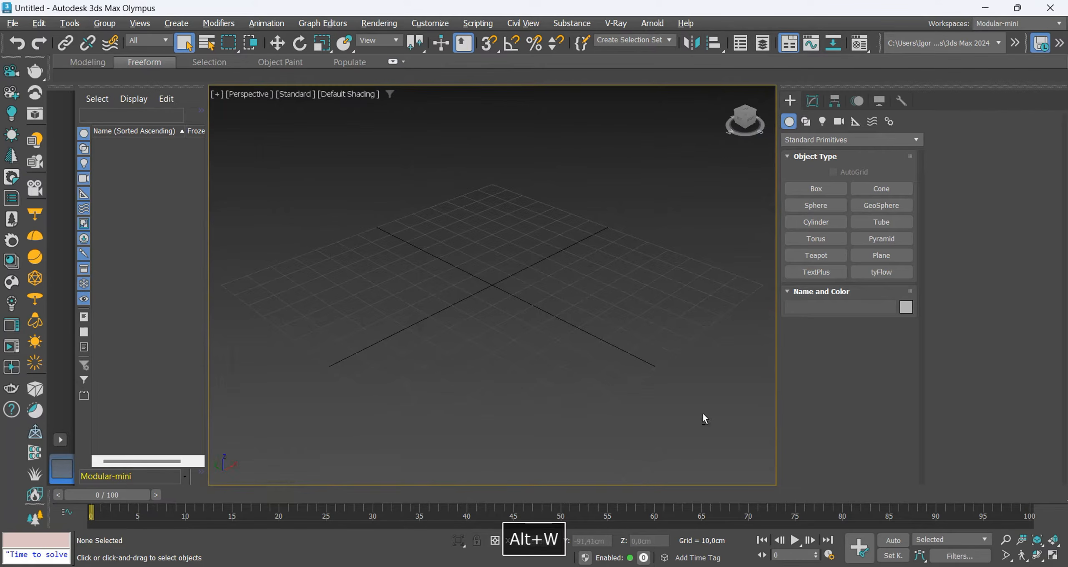
left_click(871, 261)
key("f")
left_click_drag(417, 201, 565, 341)
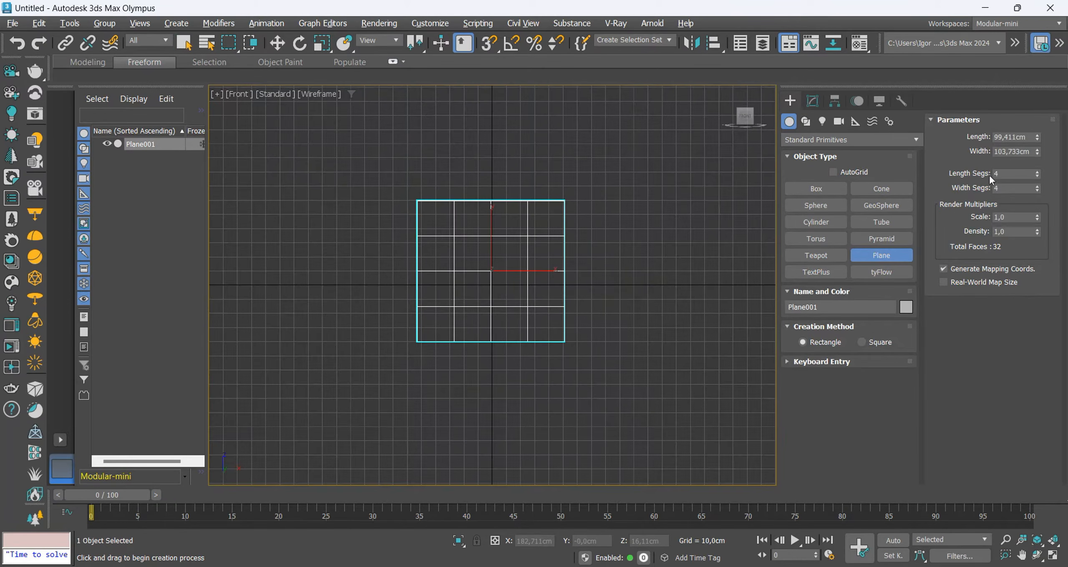
type("90")
key("Tab")
type("90")
key("Tab")
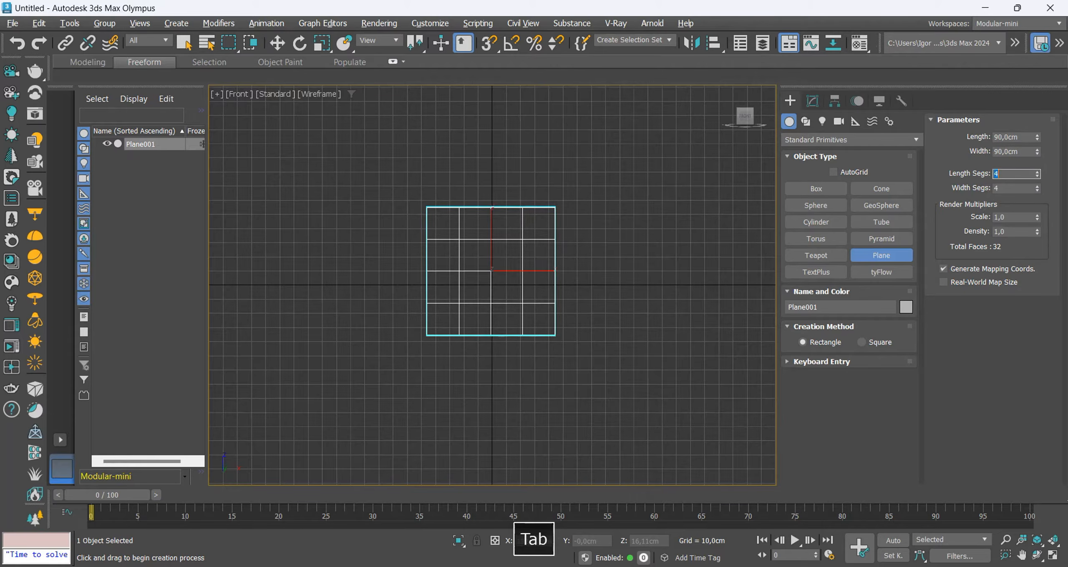
type("1")
key("Return")
type("1")
key("Return")
Shade the front view and apply ref.jpg from the file folder to the plane as the drill reference image.
middle_click_drag(544, 298, 534, 320)
key("w")
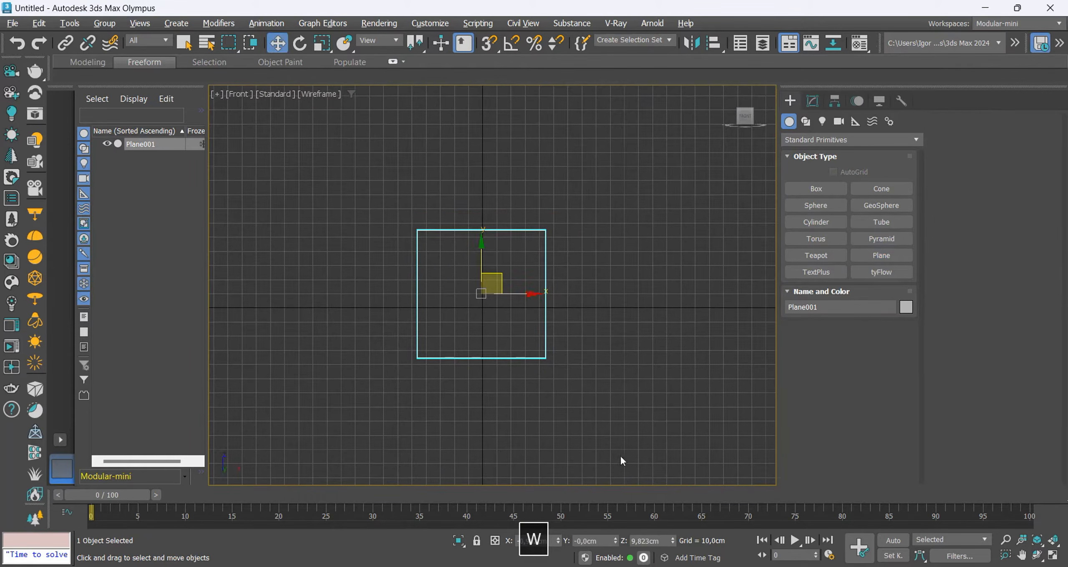
key("F3")
middle_click_drag(546, 446, 544, 457)
key("alt+Tab")
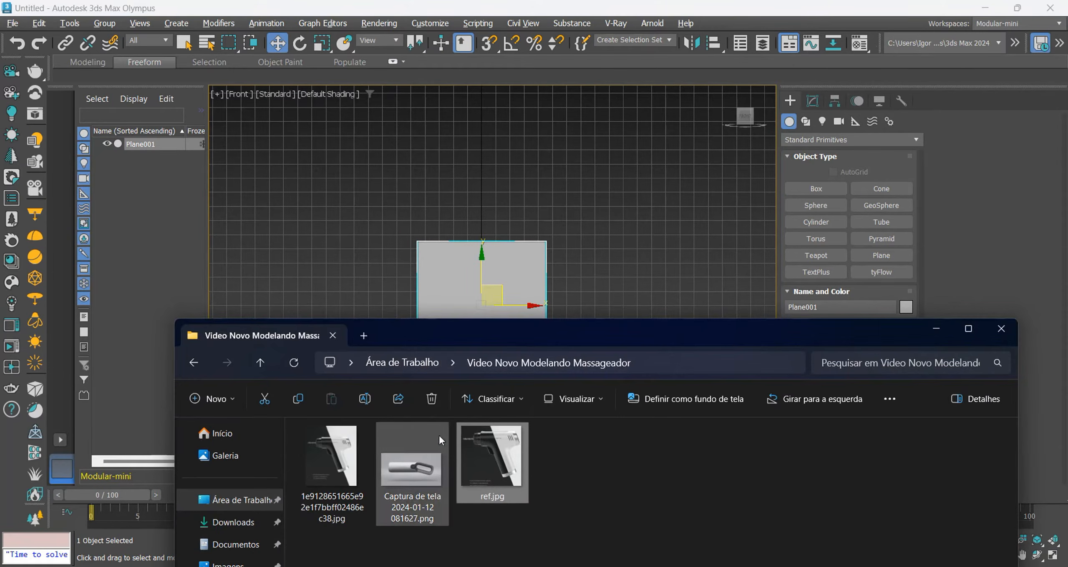
left_click_drag(496, 453, 511, 288)
left_click(642, 304)
scroll(532, 320, "up", 4)
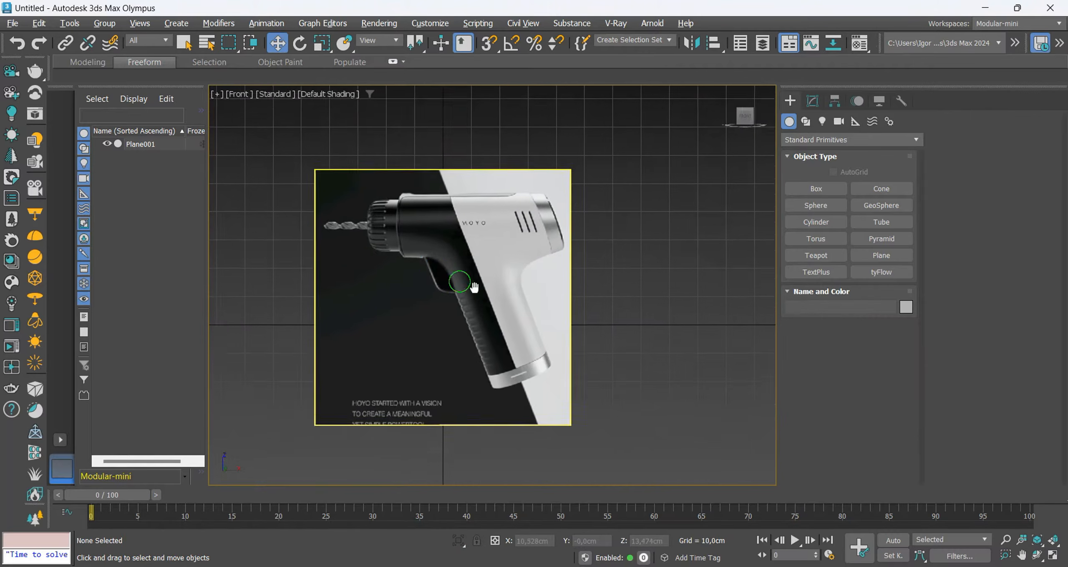
Draw a two-point line about 52 cm long through the middle of the reference handle, from its base up into the body.
scroll(509, 283, "up", 3)
left_click(805, 121)
left_click(834, 207)
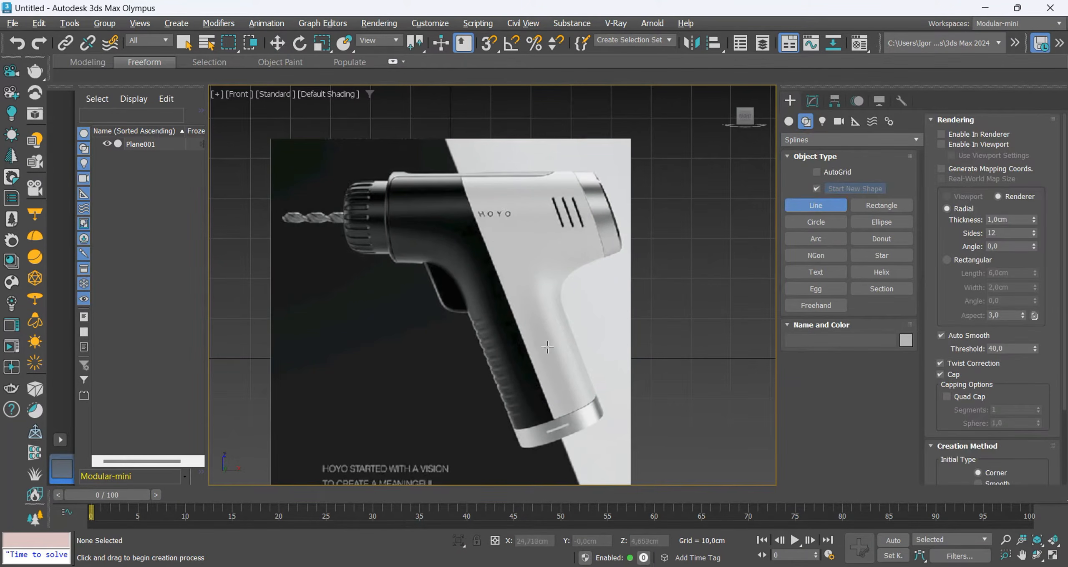
middle_click_drag(571, 440, 568, 452)
left_click(563, 452)
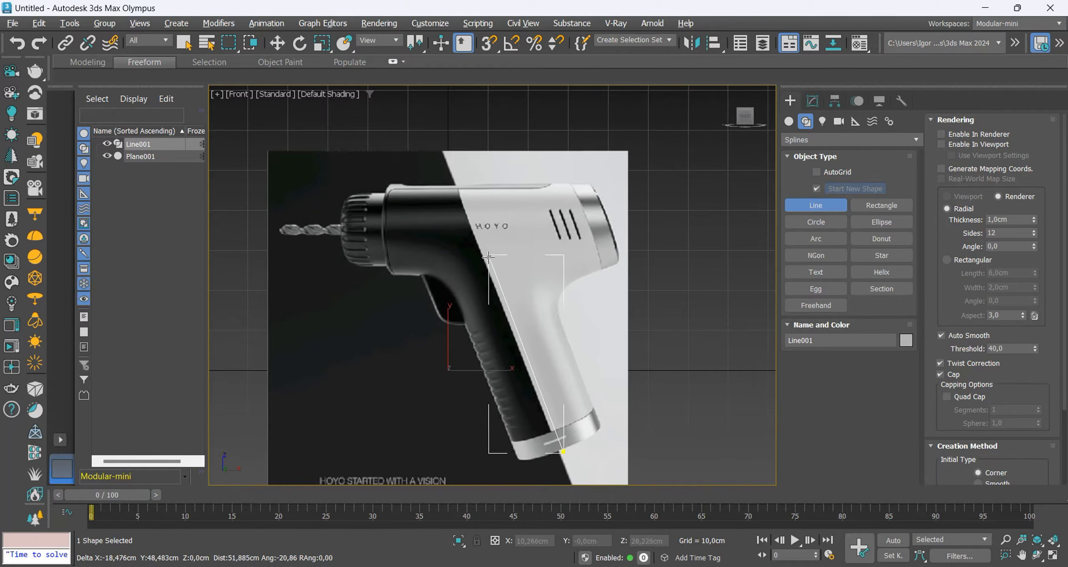
left_click(488, 252)
right_click(489, 259)
Enable the handle line in renderer and viewport with a rectangular section about 21.62 cm wide.
middle_click_drag(557, 346, 547, 321)
left_click(942, 134)
left_click(941, 144)
left_click(947, 260)
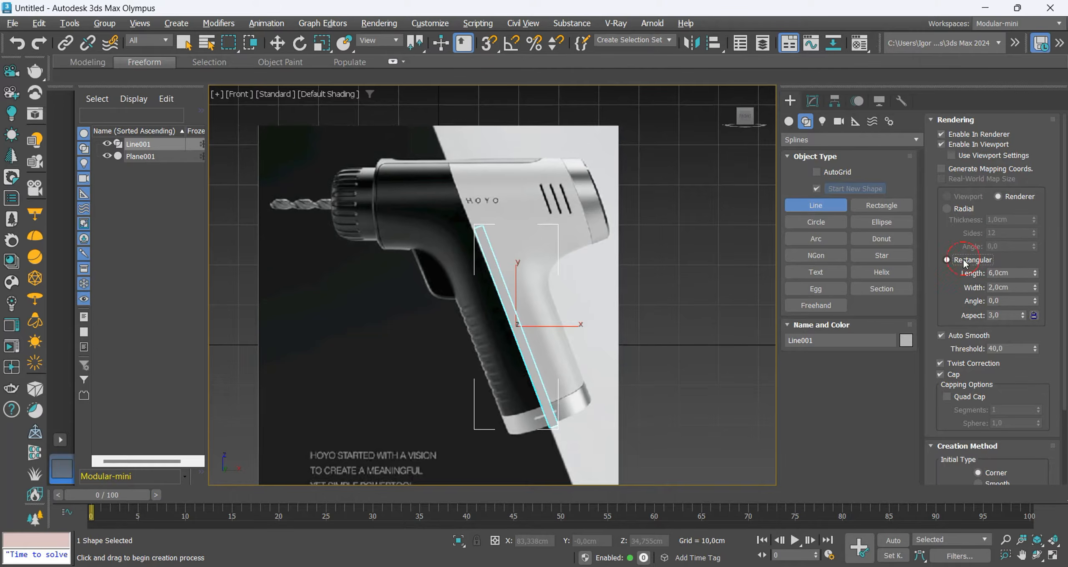
left_click_drag(1035, 287, 939, 302)
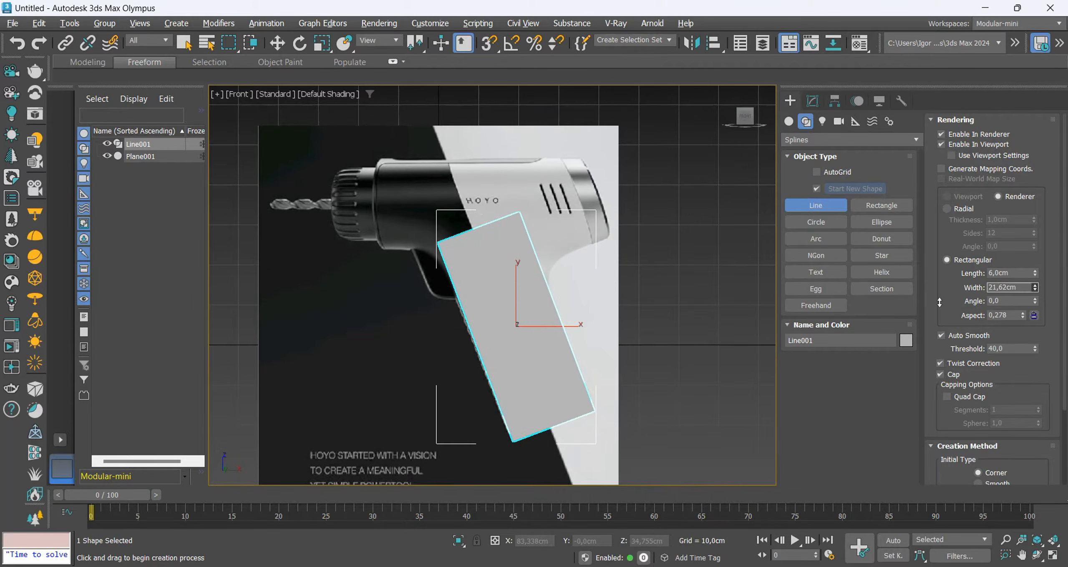
Make the handle block see-through and compare it with the reference handle in the front view.
key("alt+x")
key("F3")
key("F3")
scroll(494, 346, "up", 2)
scroll(491, 334, "down", 2)
middle_click_drag(502, 262, 496, 321)
key("f")
scroll(518, 346, "up", 3)
key("F3")
middle_click_drag(541, 369, 534, 322)
key("F3")
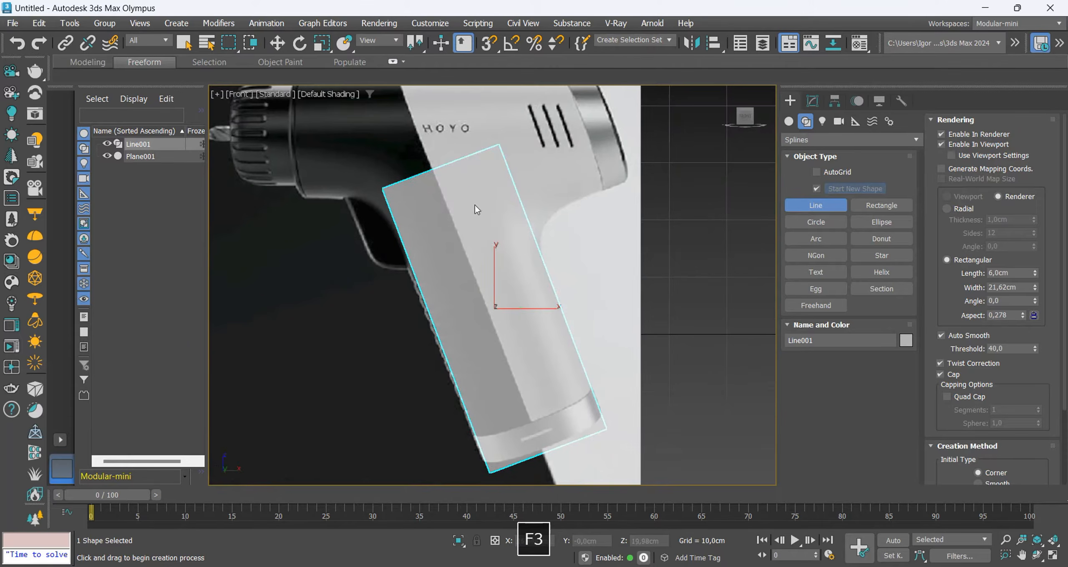
Shift the handle line's upper vertex to follow the reference handle's slope and show edged faces.
key("1")
left_click_drag(406, 147, 467, 172)
key("F4")
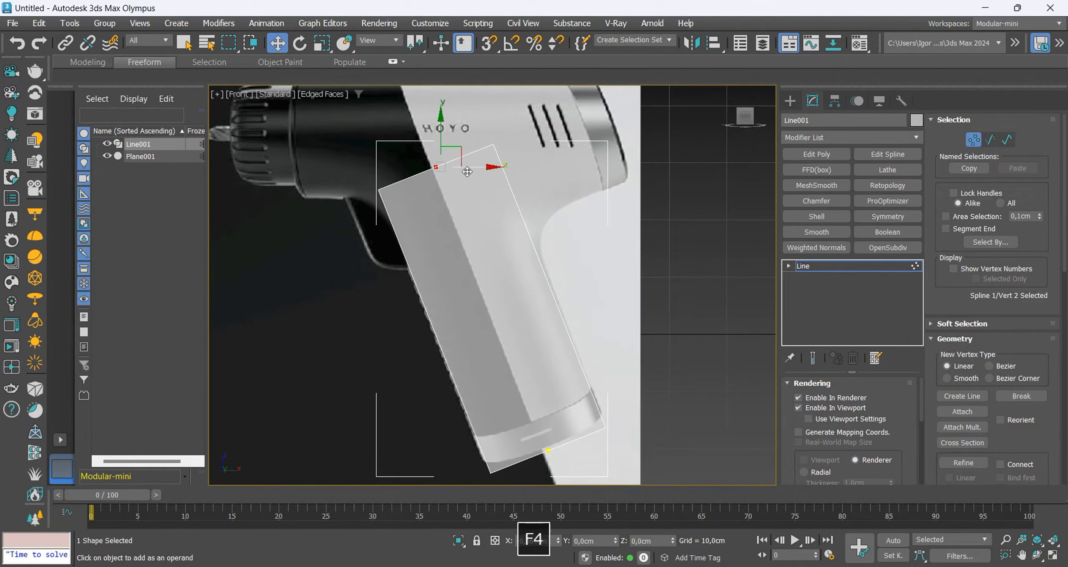
key("1")
key("F3")
key("F3")
middle_click_drag(576, 279, 574, 301)
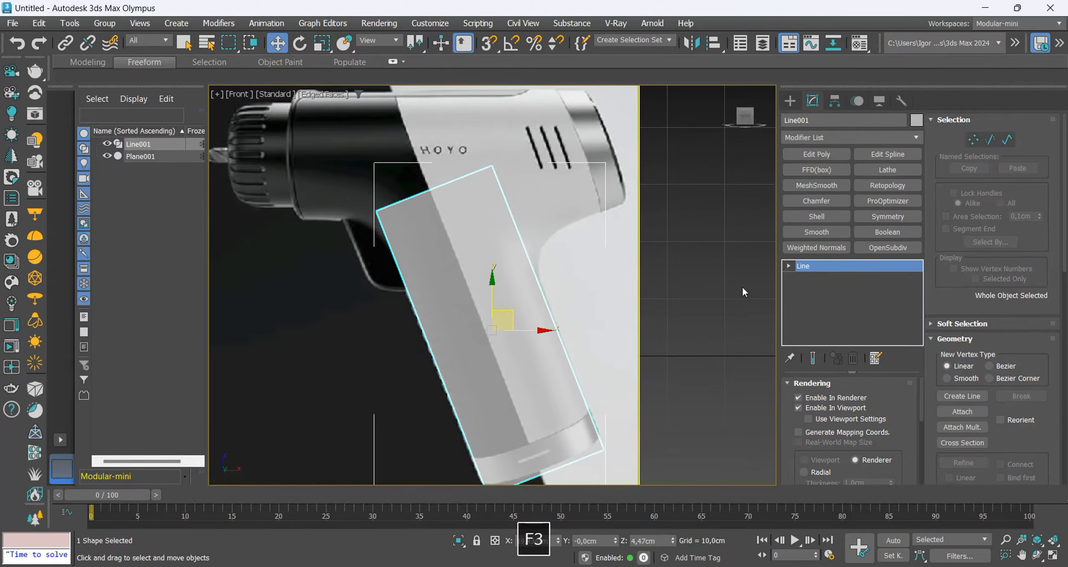
Set the handle's rectangular section width to 22 cm.
scroll(960, 390, "down", 1)
scroll(961, 394, "down", 2)
scroll(896, 466, "down", 3)
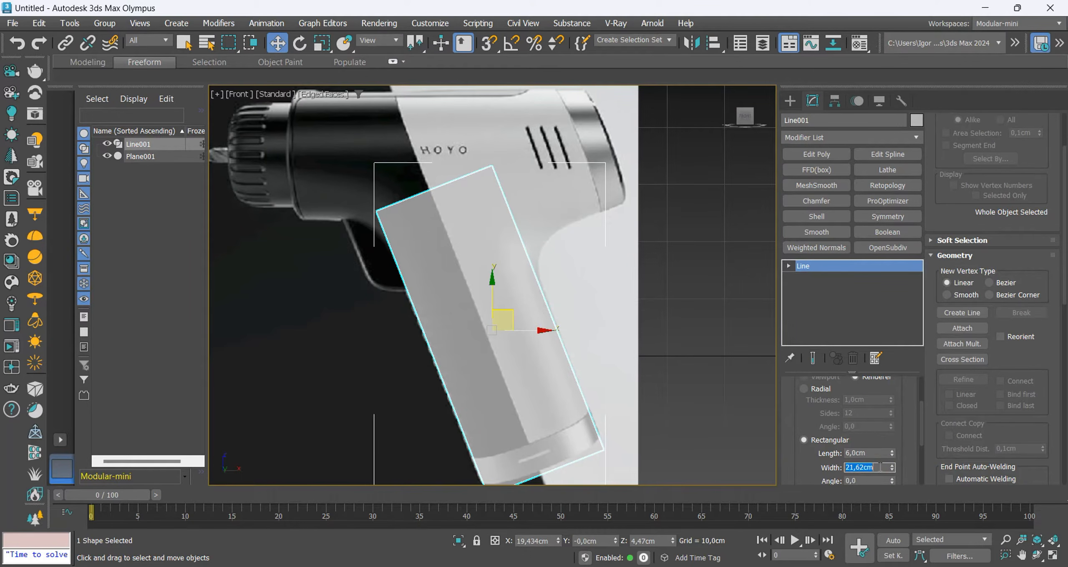
type("22")
key("Return")
middle_click_drag(553, 223, 544, 239)
Draw a straight horizontal line with a radial section along the drill body, from its rear part to the chuck.
left_click(790, 101)
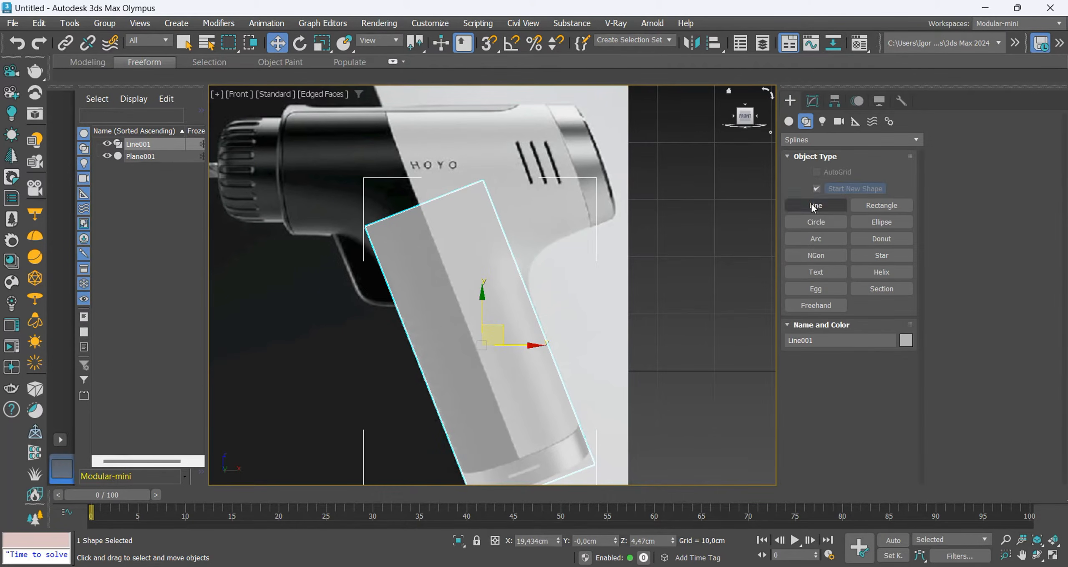
left_click(814, 207)
middle_click_drag(629, 201, 700, 239)
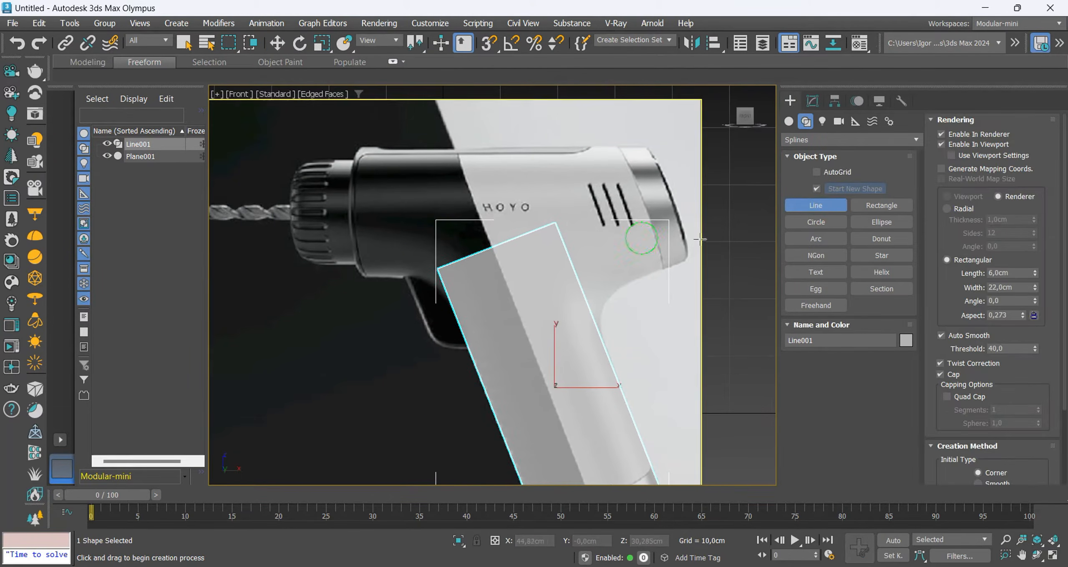
left_click(957, 214)
middle_click_drag(633, 217, 644, 214)
left_click(682, 196)
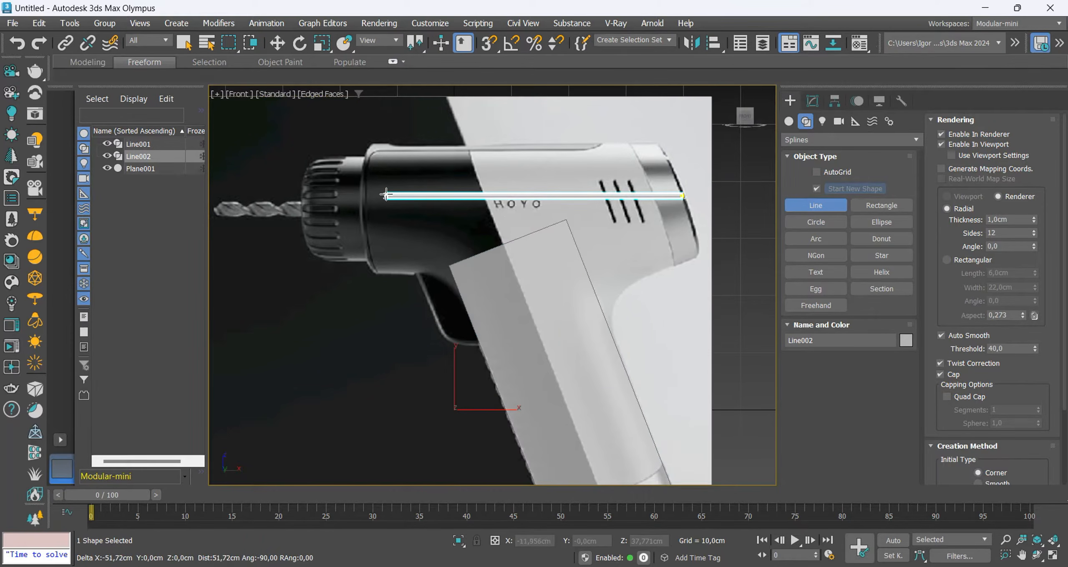
left_click(365, 195, "shift")
right_click(366, 195)
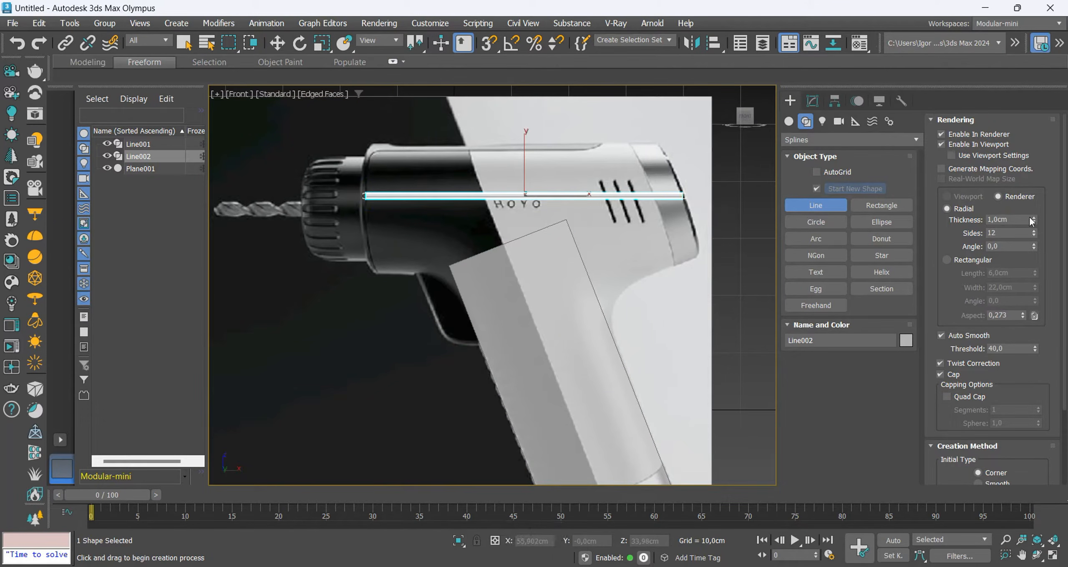
Set the body line's radial thickness to 22 cm and move the see-through cylinder over the reference body.
key("Return")
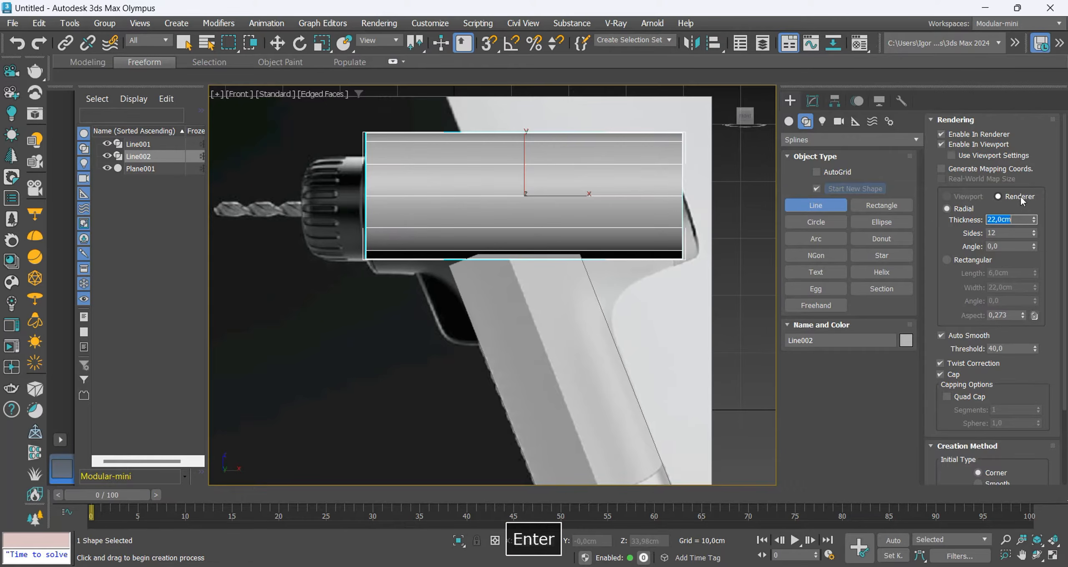
middle_click_drag(525, 166, 500, 174)
key("w")
left_click_drag(500, 174, 500, 183)
middle_click_drag(605, 181, 542, 195)
Move the body line's rear vertex outward to the back end of the reference drill.
key("1")
left_click_drag(579, 215, 641, 231)
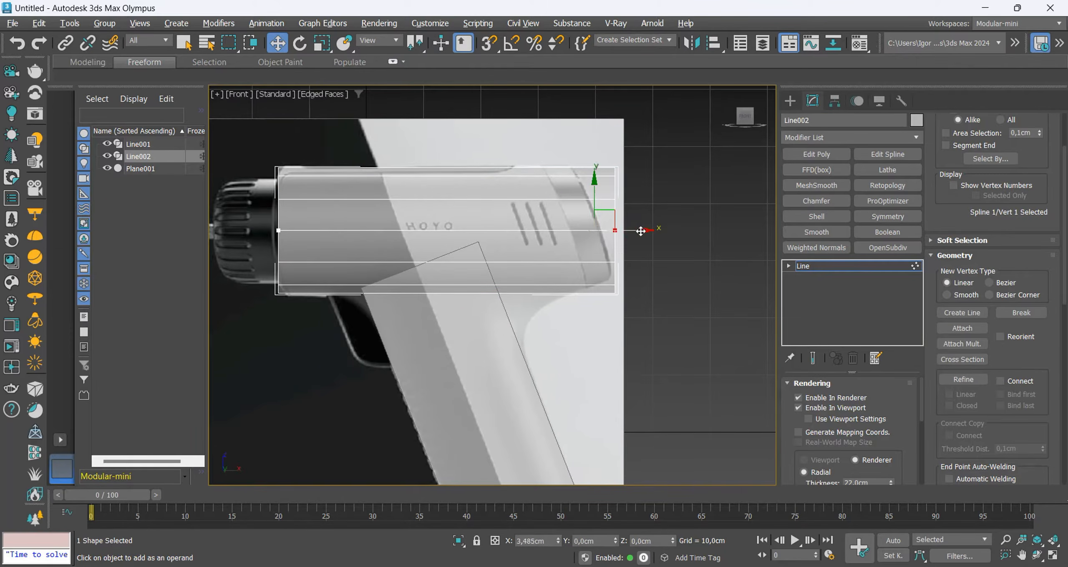
middle_click_drag(604, 256, 605, 241)
key("1")
Isolate the body cylinder and the handle block and show them in perspective with edged faces.
scroll(574, 242, "down", 3)
left_click(507, 269, "ctrl")
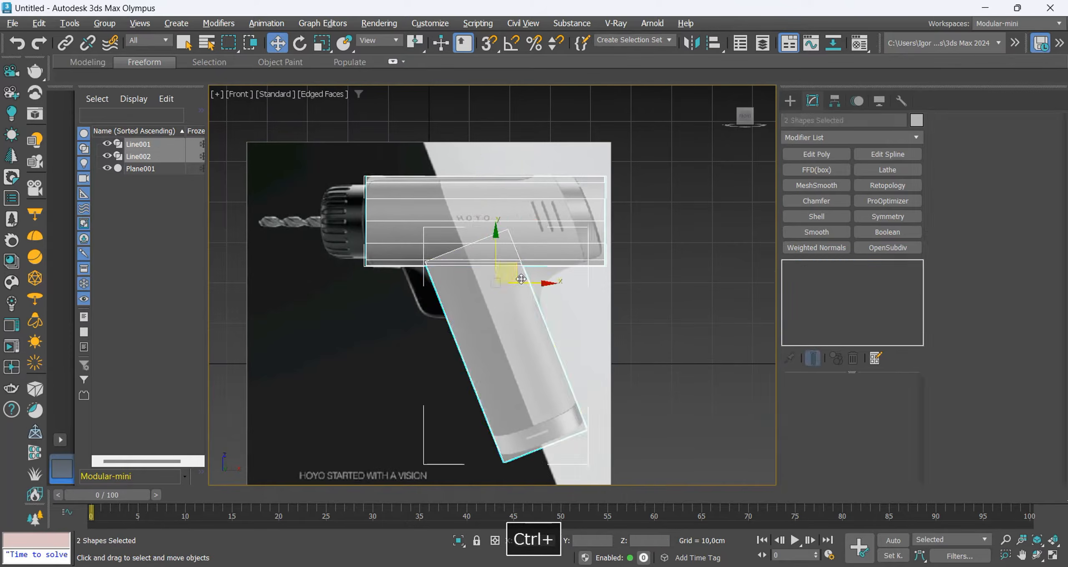
key("alt+q")
key("p")
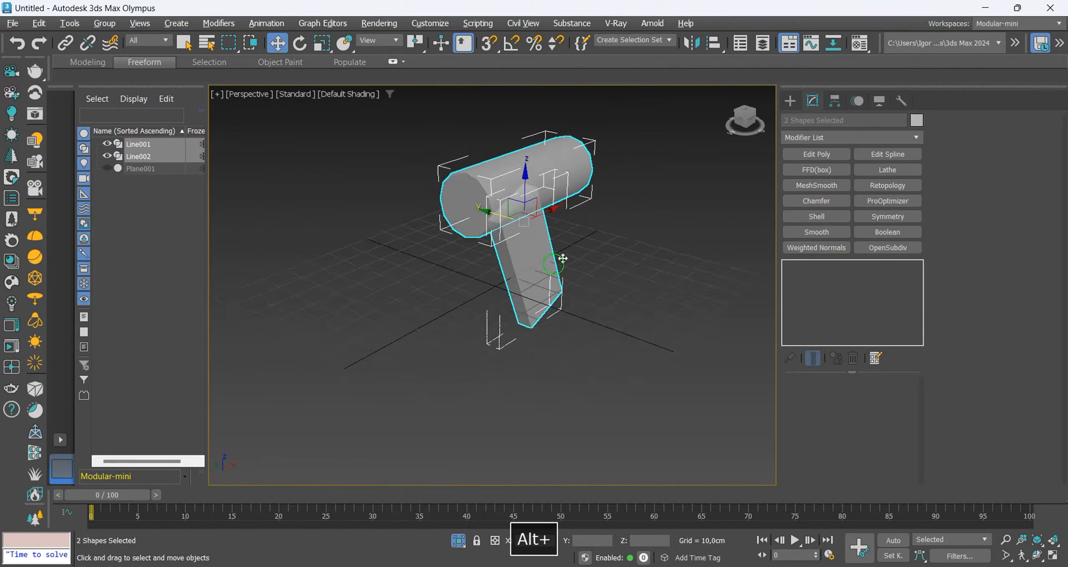
key("F4")
scroll(550, 213, "up", 6)
Turn off the see-through display of the handle block and body cylinder.
left_click(516, 270)
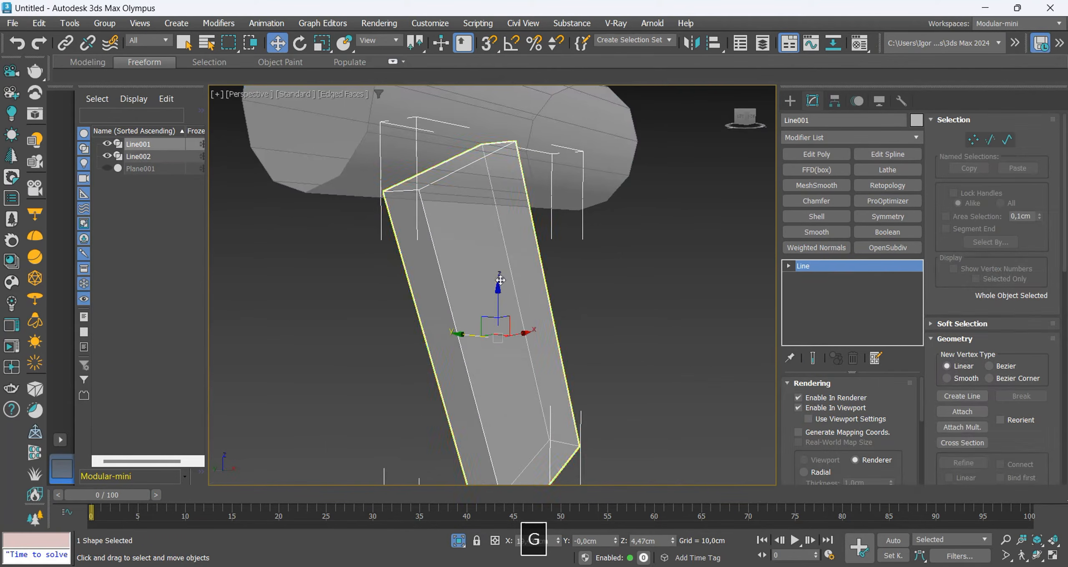
key("F4")
middle_click_drag(516, 270, 540, 240, "alt")
left_click(565, 193, "ctrl")
key("alt+x")
key("F4")
Scale the handle block's depth to about 186 percent.
left_click(522, 251)
key("r")
left_click_drag(546, 339, 583, 336)
middle_click_drag(570, 276, 463, 218, "alt")
scroll(471, 168, "down", 5)
middle_click_drag(471, 168, 454, 231, "alt")
Move the handle line's upper vertex slightly farther into the body in the front view.
key("f")
key("z")
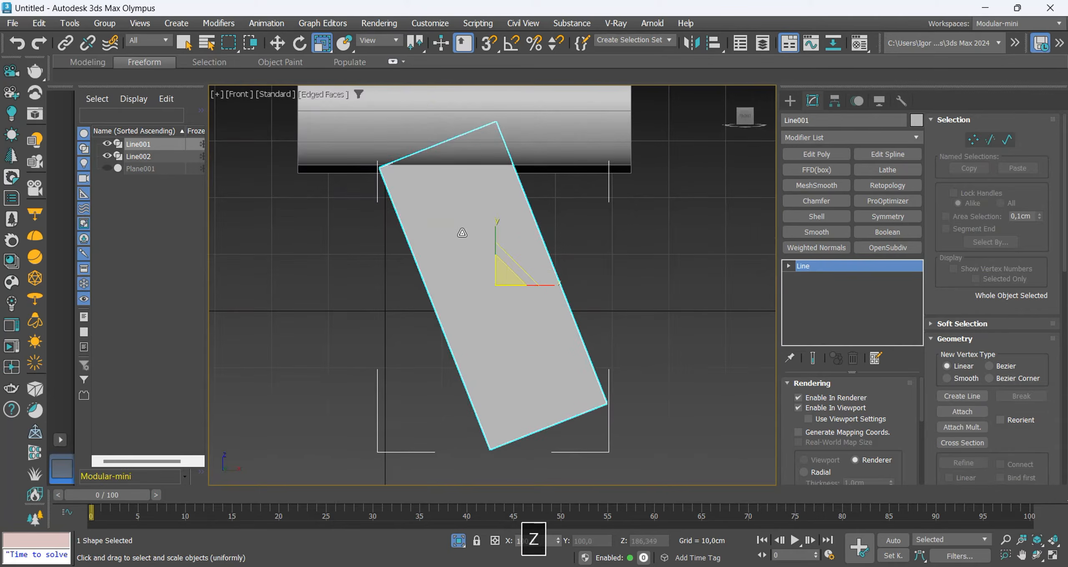
key("1")
key("F3")
key("w")
left_click_drag(437, 145, 436, 139)
key("F3")
key("1")
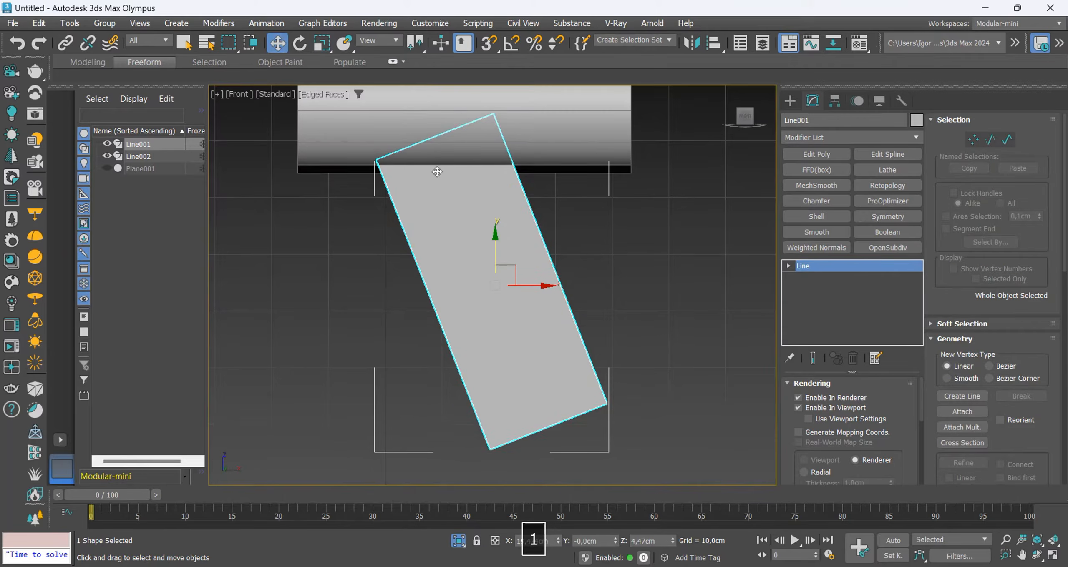
Convert the handle and body lines to Editable Poly together.
mouse_move(505, 242)
middle_mouse_down()
mouse_move(505, 272)
mouse_move(501, 261)
mouse_move(540, 256)
mouse_move(529, 250)
middle_mouse_up()
scroll(500, 260, "down", 2)
key("ctrl+a")
right_click(484, 259)
mouse_move(606, 458)
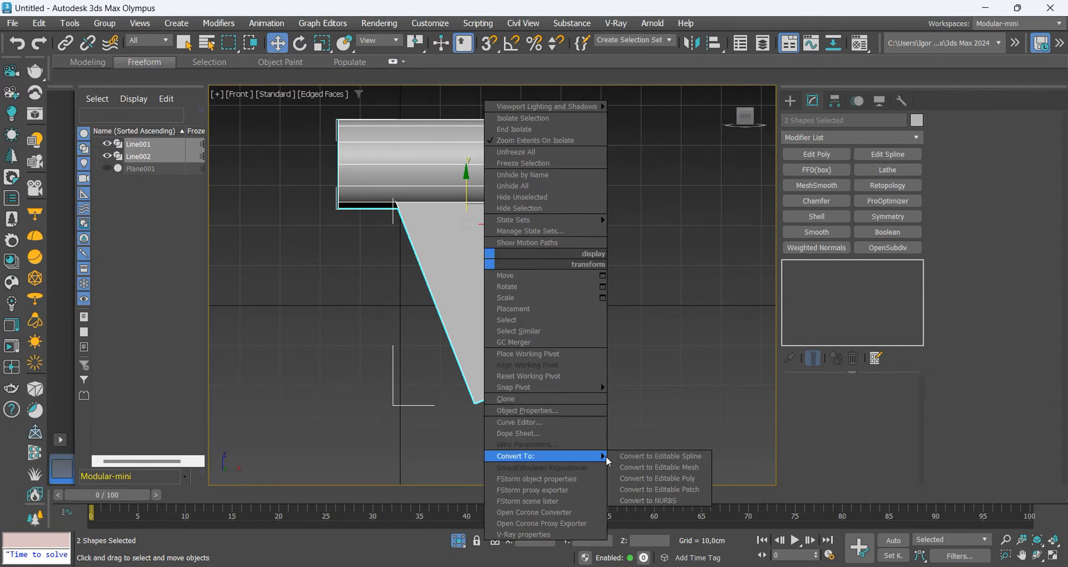
left_click(649, 479)
Add a Boolean modifier to the handle and unite it with the body cylinder.
left_click(595, 321)
key("F4")
left_click(492, 259)
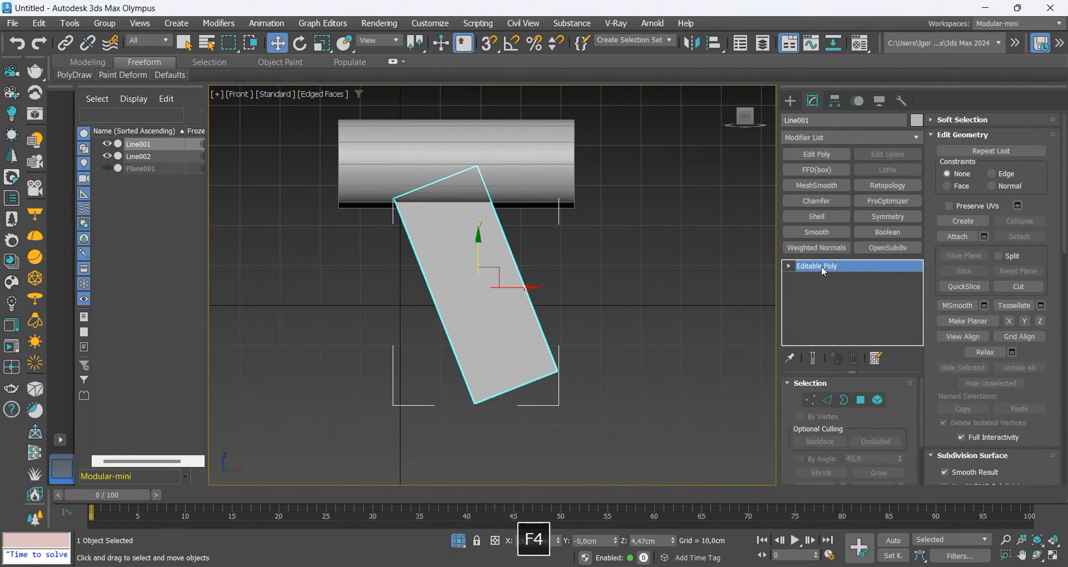
left_click(887, 234)
left_click(805, 399)
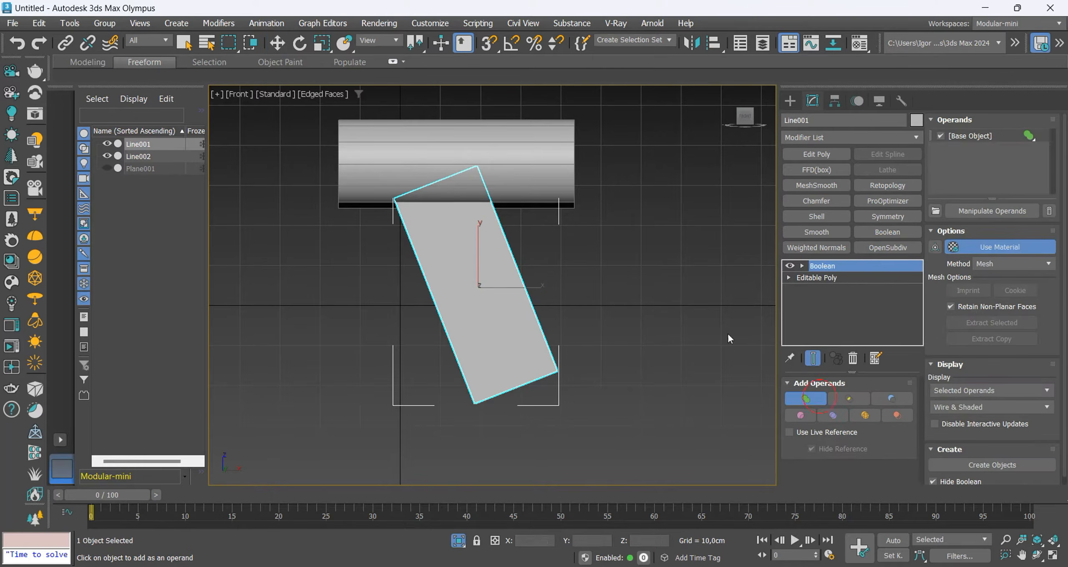
left_click(551, 198)
Collapse the united drill to an editable poly and switch to vertex editing at the handle joint.
key("1")
middle_click_drag(424, 241, 461, 254, "alt")
scroll(414, 188, "up", 7)
key("ctrl+t")
key("1")
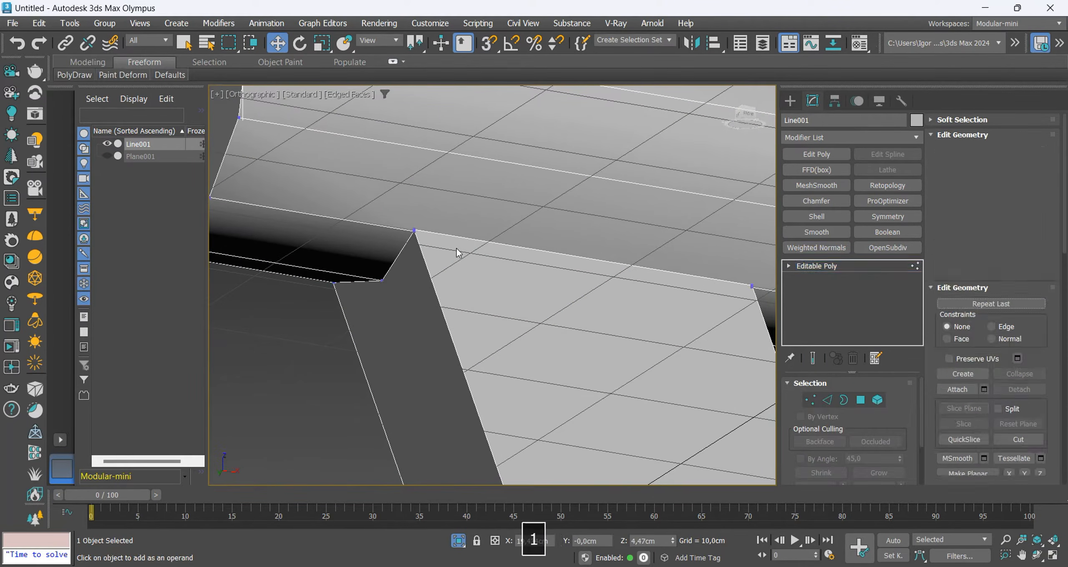
Target-weld the closely spaced vertices at the corners where the handle meets the body cylinder.
scroll(417, 232, "up", 9)
key("F3")
key("F3")
key("ctrl+shift+w")
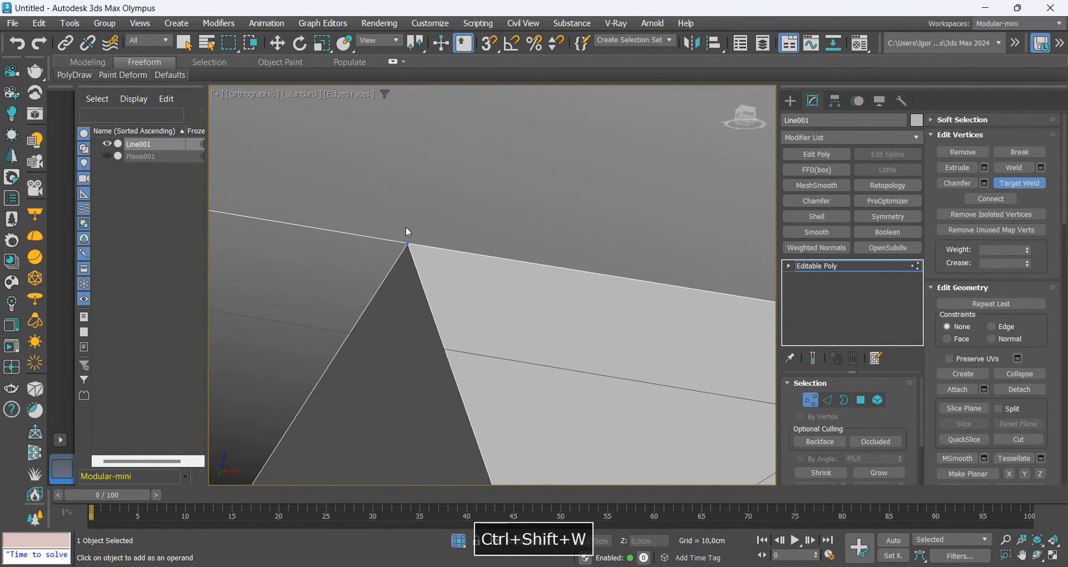
middle_click_drag(406, 227, 382, 288, "alt")
scroll(448, 275, "up", 7)
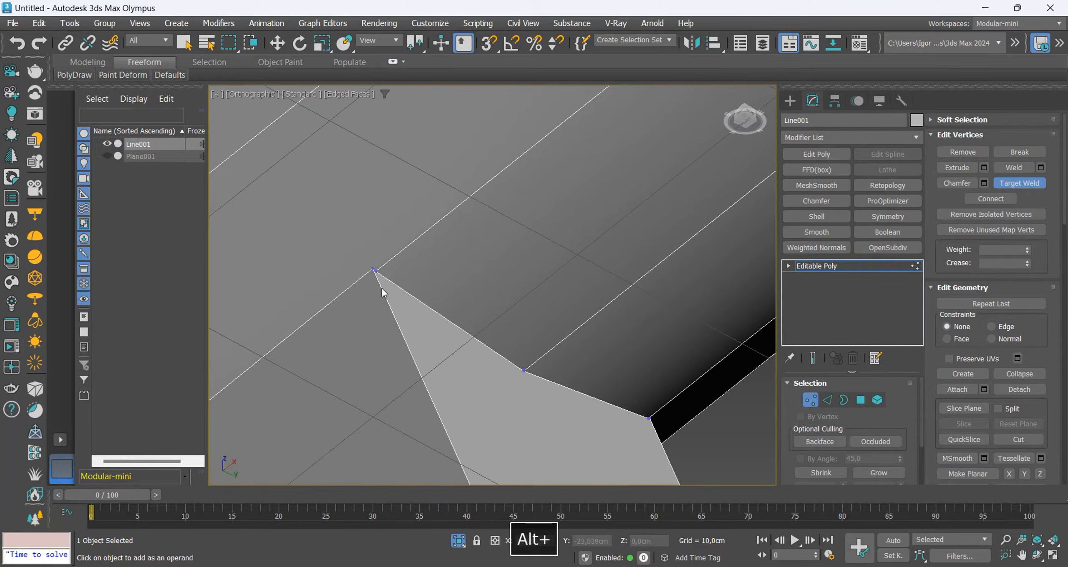
left_click(371, 270)
left_click(377, 270)
Target-weld the stray vertices at the handle joint's remaining upper corner and end the welding.
scroll(429, 256, "down", 7)
middle_click_drag(474, 299, 369, 329, "alt")
scroll(467, 252, "up", 10)
scroll(461, 250, "down", 8)
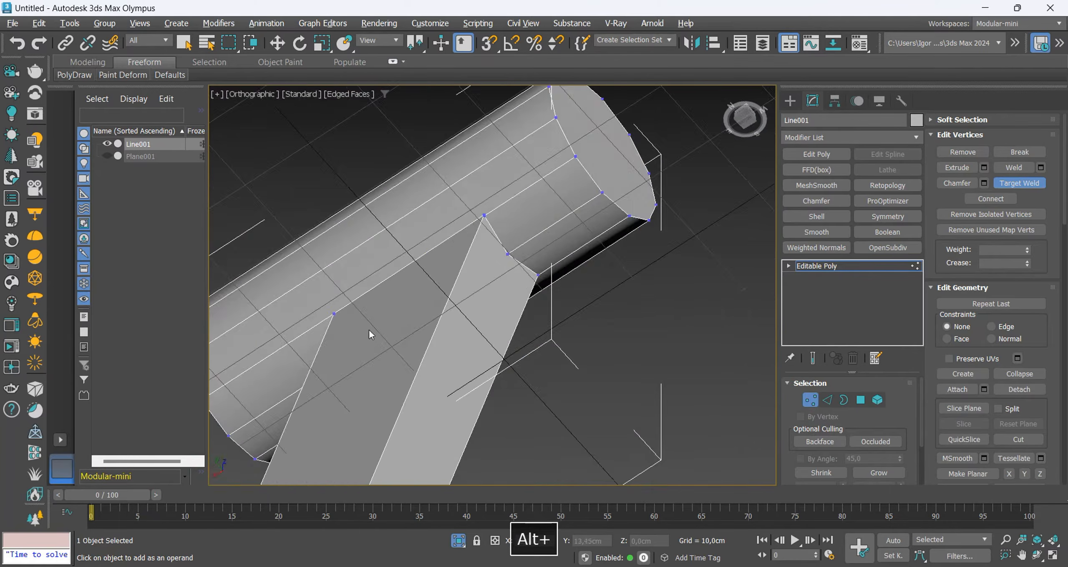
scroll(435, 188, "up", 8)
left_click(408, 193)
scroll(432, 203, "down", 9)
right_click(493, 233)
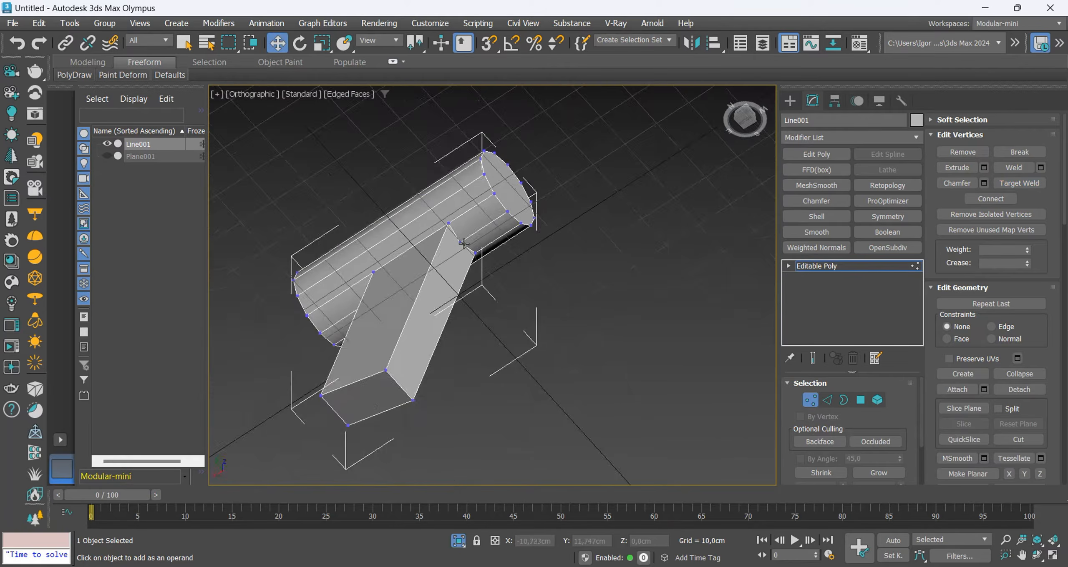
Exit isolation to bring back the reference plane and make the drill mesh see-through in the front view.
middle_click_drag(501, 238, 658, 324, "alt")
key("f")
key("z")
key("alt+q")
key("alt+x")
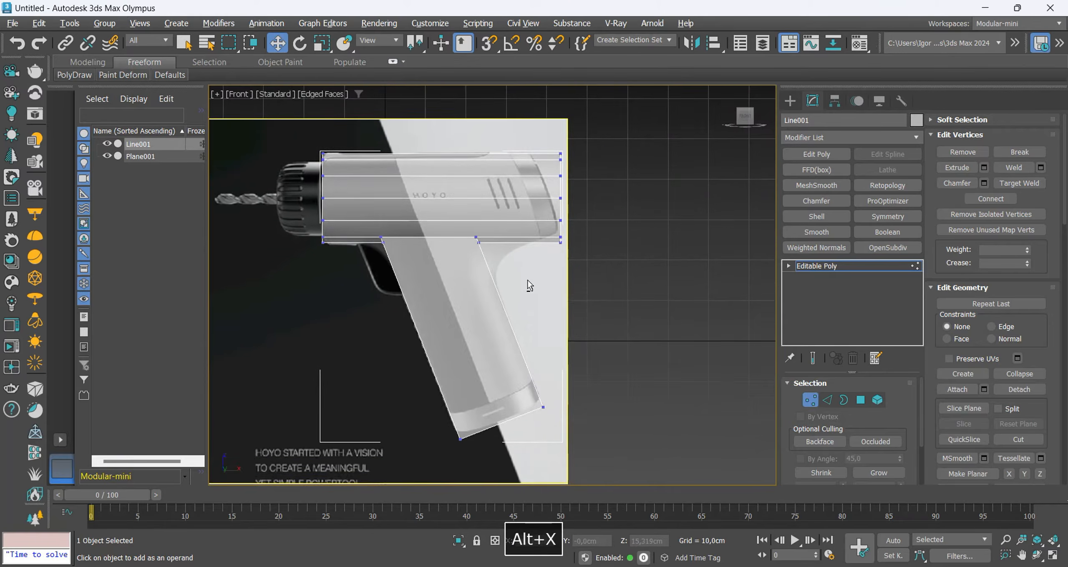
Insert two edge loops around the body, one above the handle's rear edge and one above its front edge.
scroll(522, 272, "up", 2)
middle_click_drag(568, 263, 581, 289)
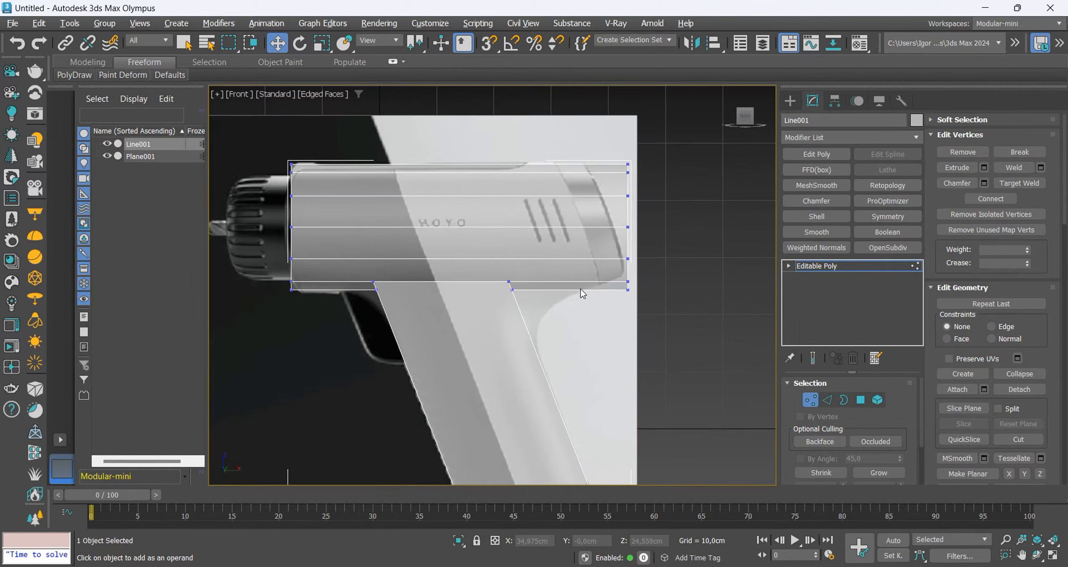
key("alt+1")
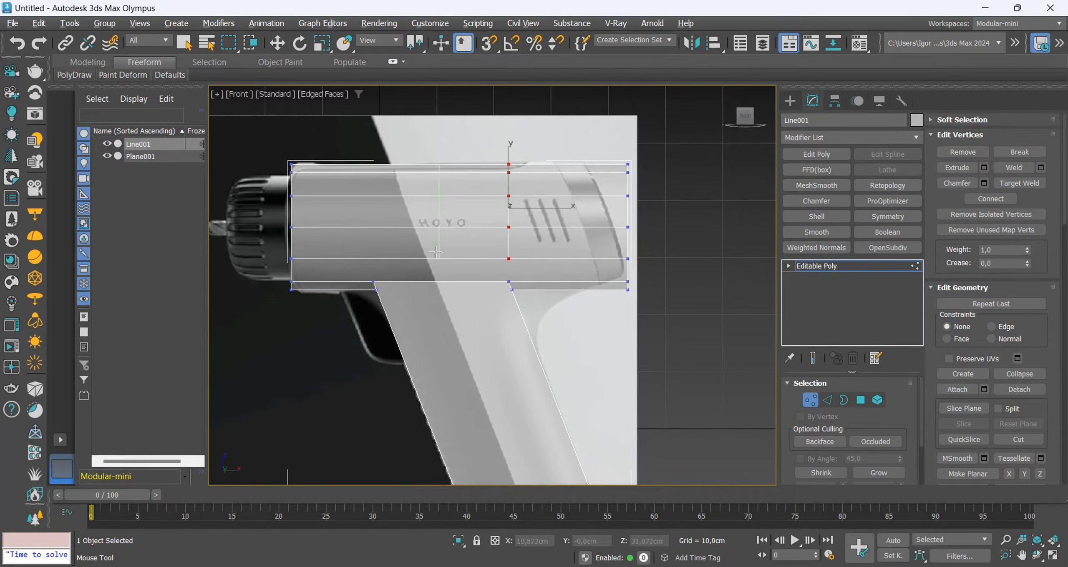
right_click(371, 255)
middle_click_drag(371, 255, 399, 260, "alt")
scroll(390, 279, "up", 4)
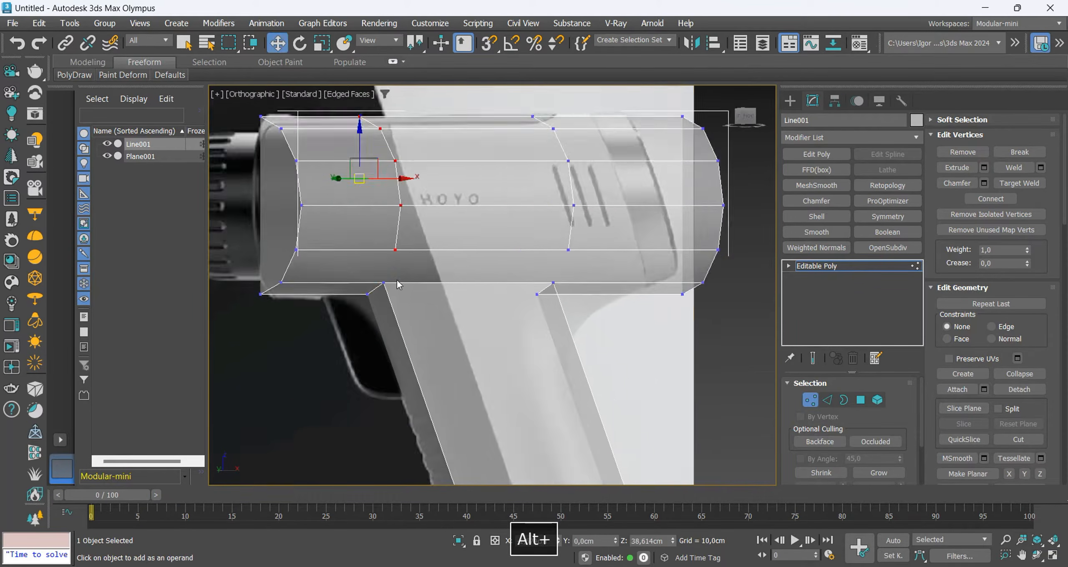
Connect the handle's front and rear upper corner vertices to the ends of the new body loops.
left_click(379, 284)
left_click(394, 238, "ctrl")
key("ctrl+shift+e")
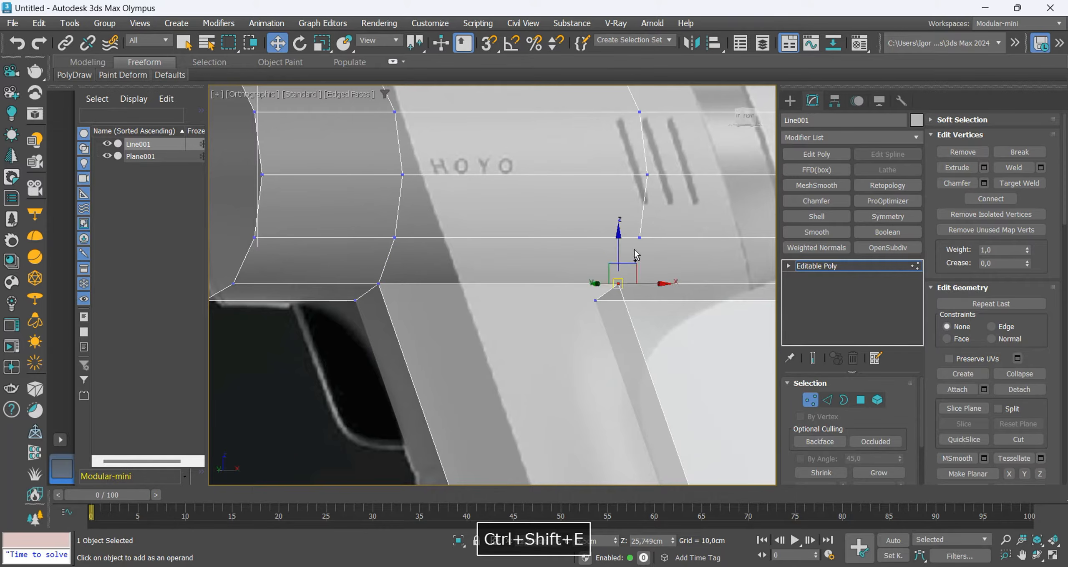
left_click(640, 238, "ctrl")
key("ctrl+shift+e")
scroll(636, 249, "down", 3)
key("1")
Mirror the drill mesh with a Symmetry modifier on the Z axis and collapse it to an editable poly.
middle_click_drag(710, 263, 732, 267, "alt")
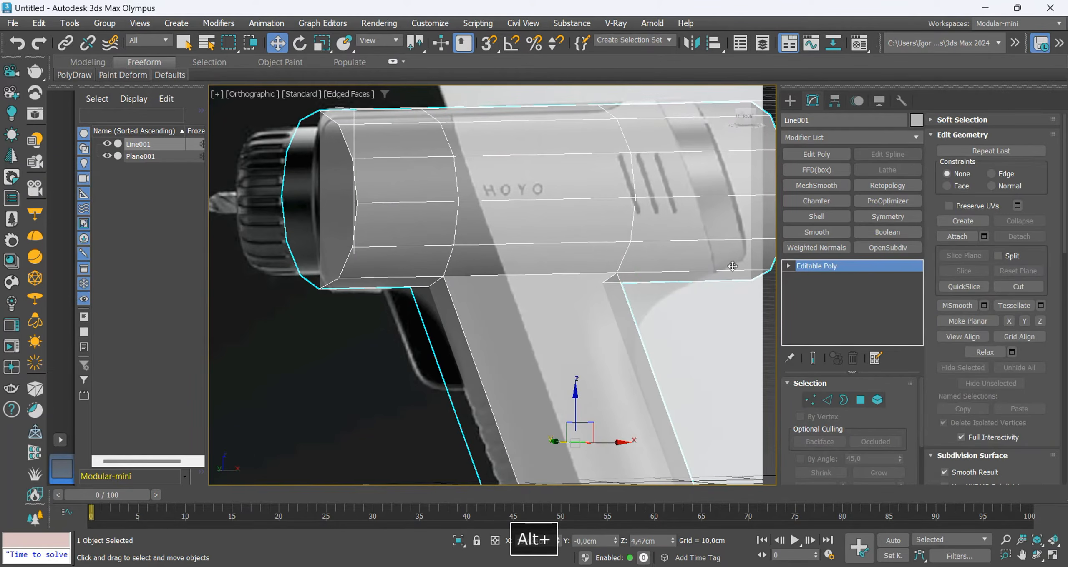
left_click(888, 216)
left_click(831, 443)
left_click(820, 462)
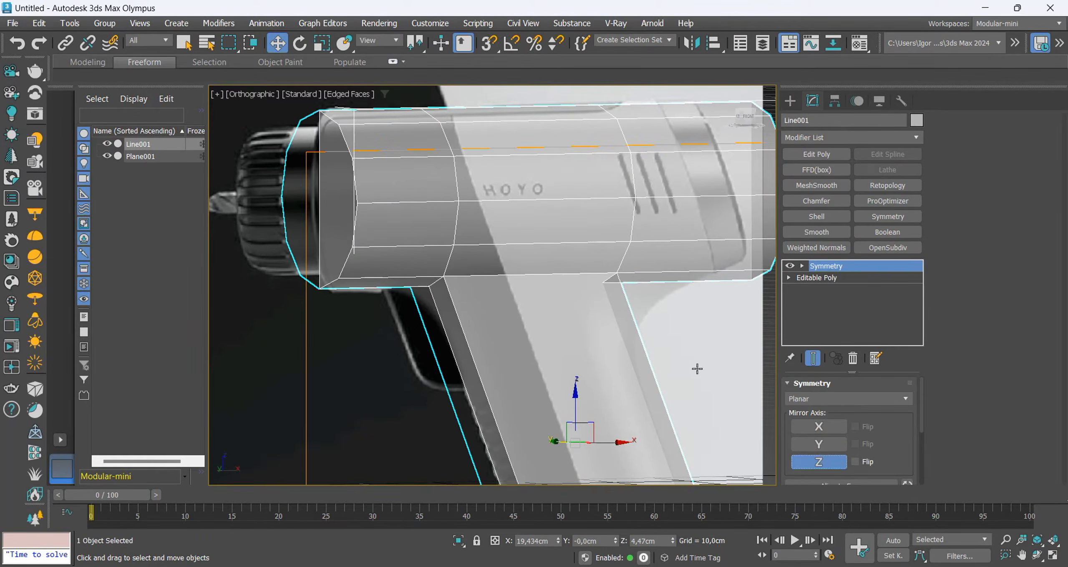
scroll(553, 272, "down", 4)
middle_click_drag(553, 272, 459, 292, "alt")
key("ctrl+t")
Slant the body loop above the handle's rear edge to follow the handle's angle, using the Edge constraint.
key("f")
scroll(570, 263, "up", 5)
key("F4")
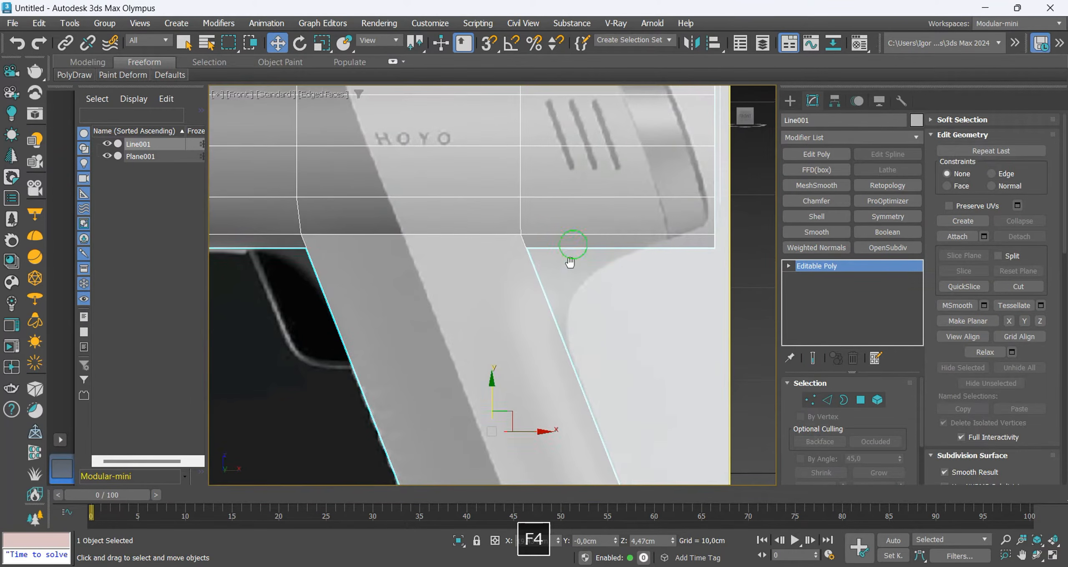
scroll(570, 263, "down", 3)
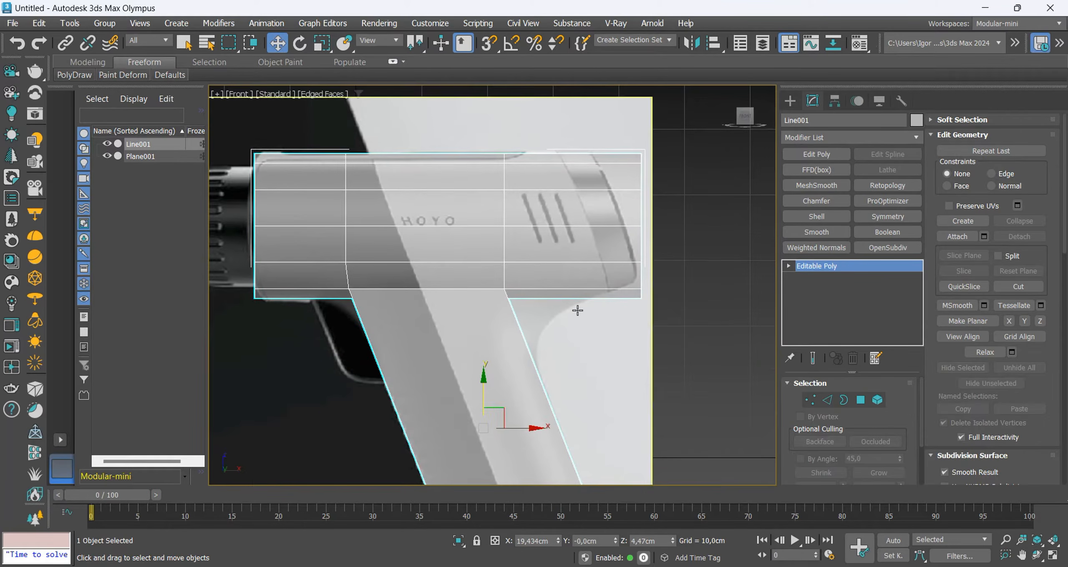
key("alt+1")
key("1")
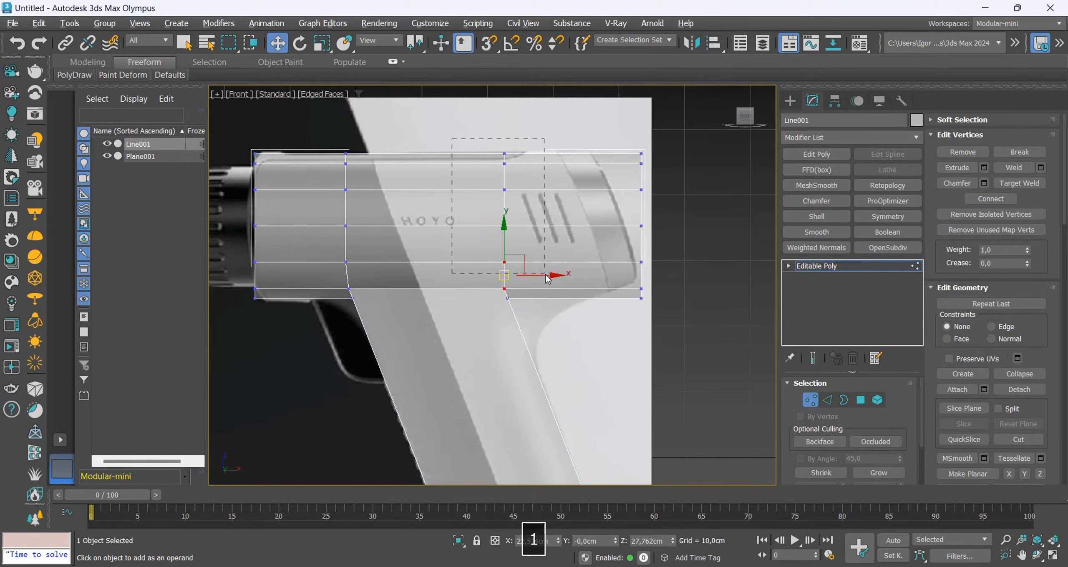
left_click_drag(548, 279, 548, 277)
key("e")
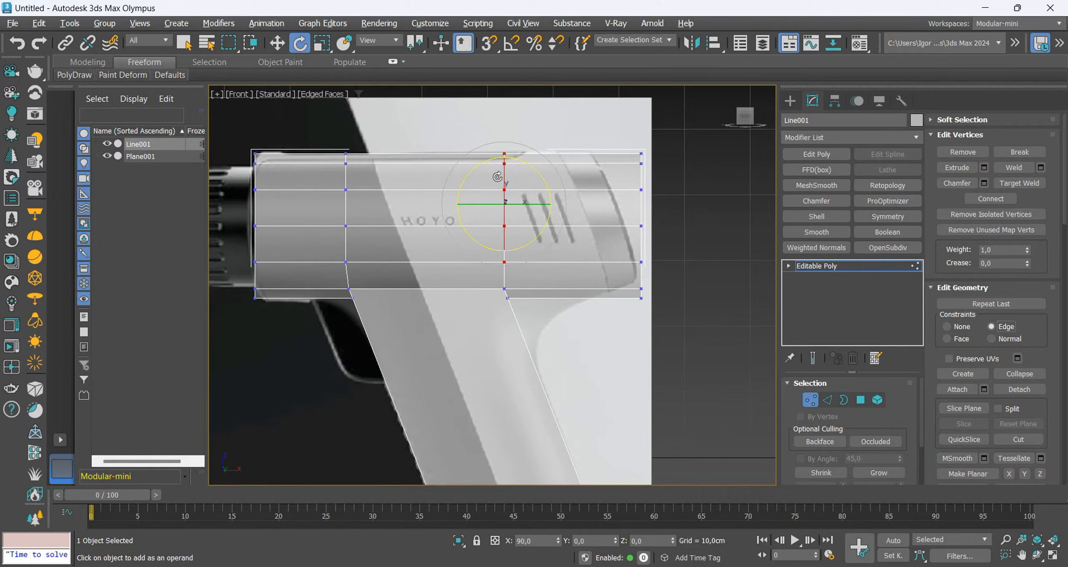
key("w")
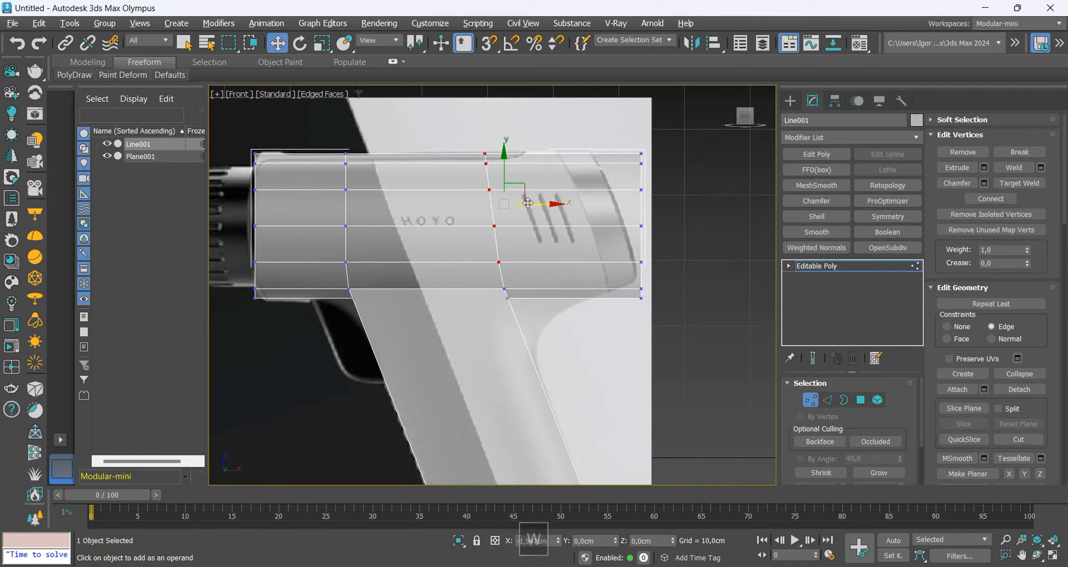
key("e")
key("w")
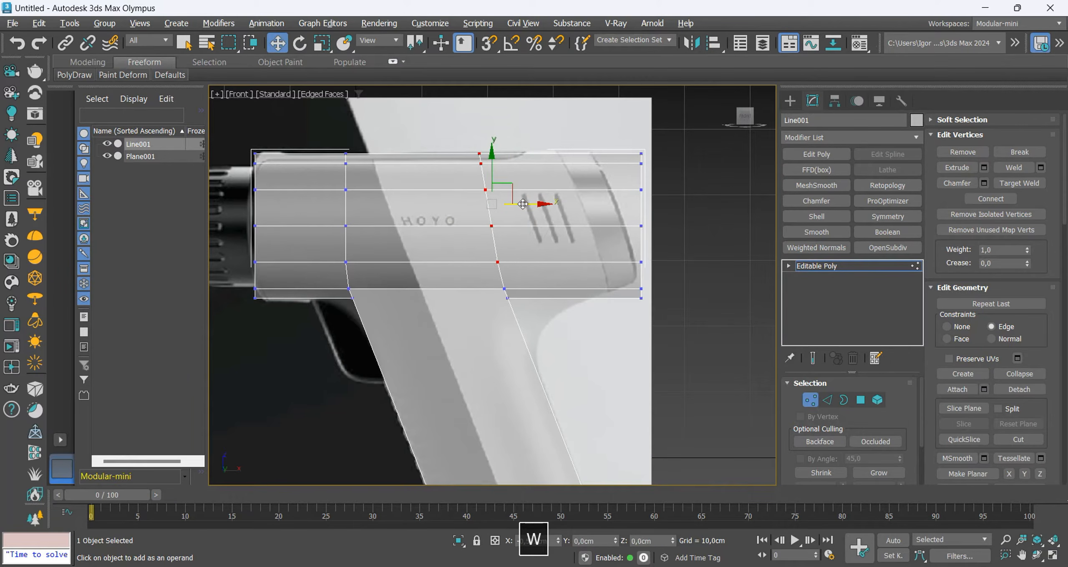
Rotate and shift the body loop above the handle's front edge to match the slant of the rear one.
left_click_drag(334, 252, 333, 267)
key("e")
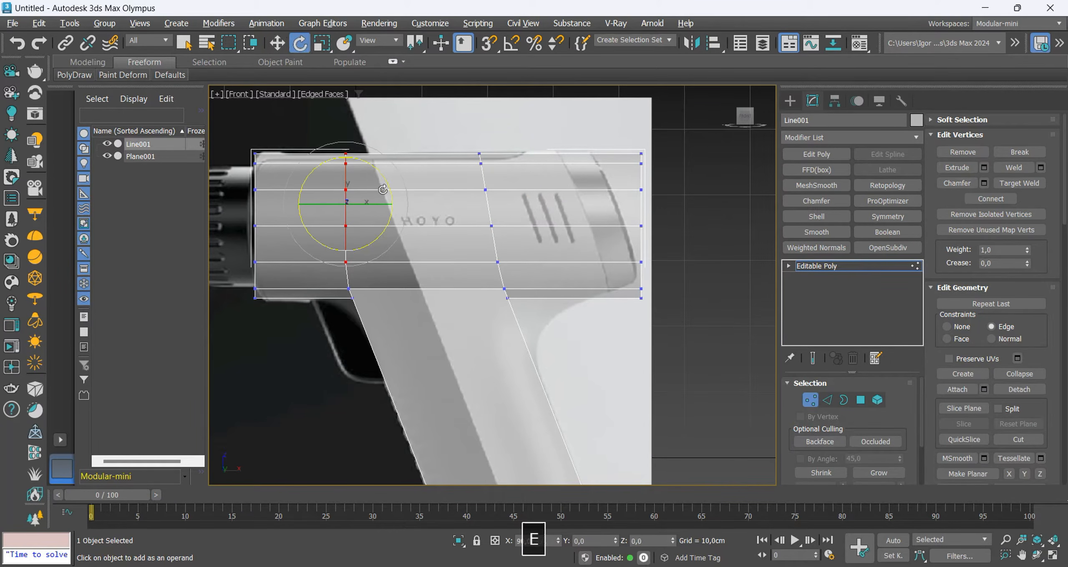
left_click_drag(386, 178, 382, 222)
key("w")
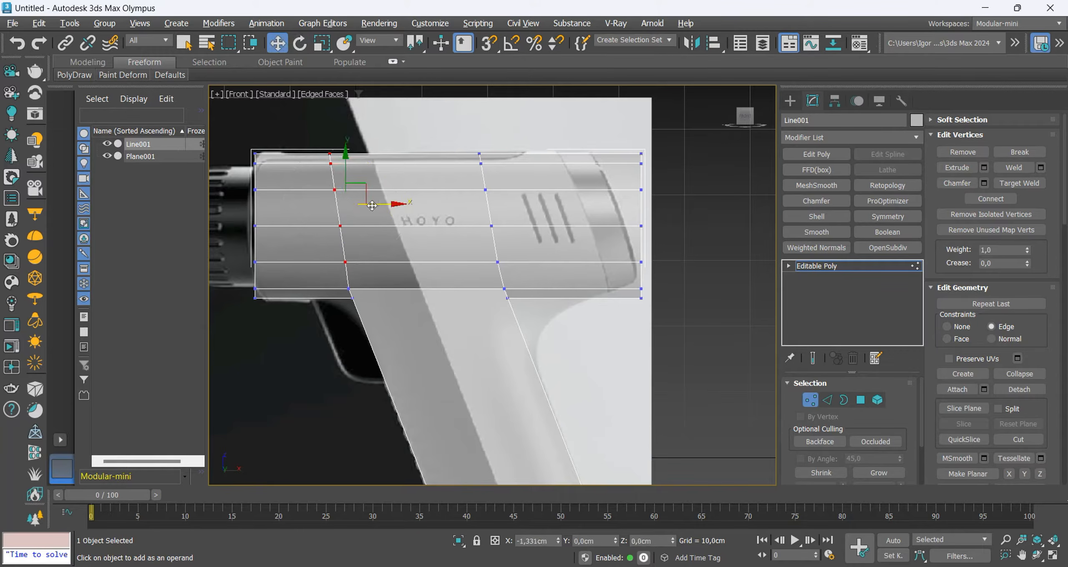
left_click(402, 246)
Insert an edge loop around the body between the vent slots and the rear end.
key("F3")
key("F3")
middle_click_drag(547, 342, 511, 271)
scroll(510, 271, "down", 3)
scroll(526, 241, "up", 5)
key("alt+1")
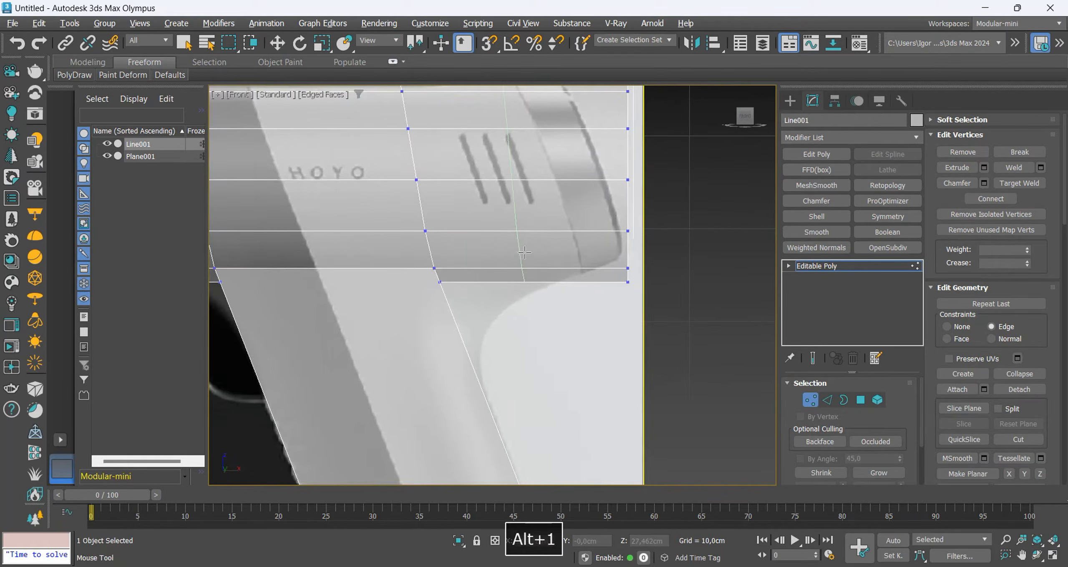
left_click(534, 252)
right_click(534, 252)
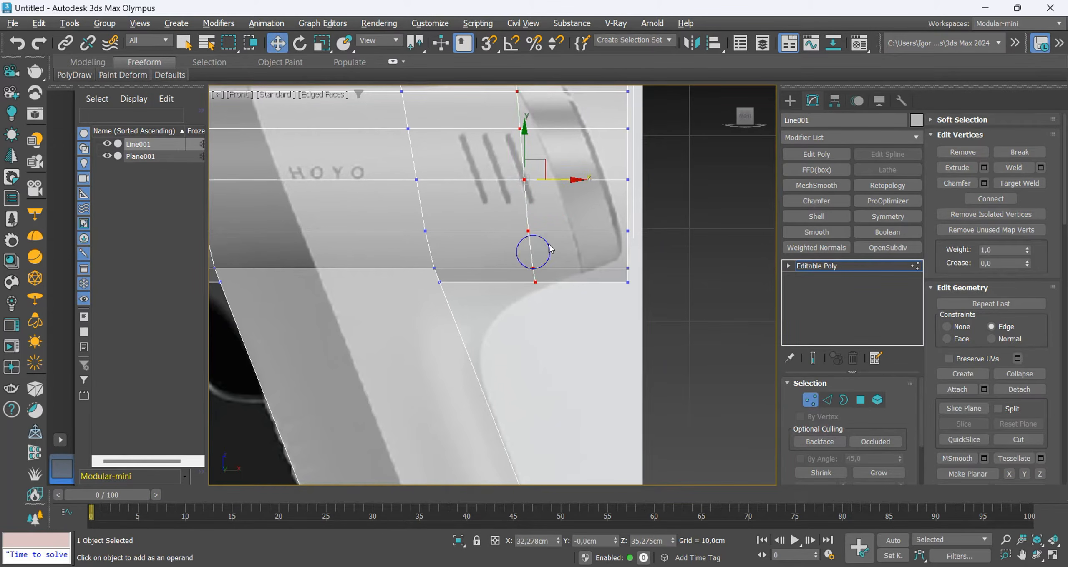
Adjust the new rear loop's tilt, then flatten its vertices with Make Planar X.
middle_click_drag(534, 252, 529, 296)
key("e")
left_click_drag(527, 286, 546, 283)
key("w")
scroll(993, 402, "down", 2)
left_click(1008, 395)
middle_click_drag(507, 238, 503, 247)
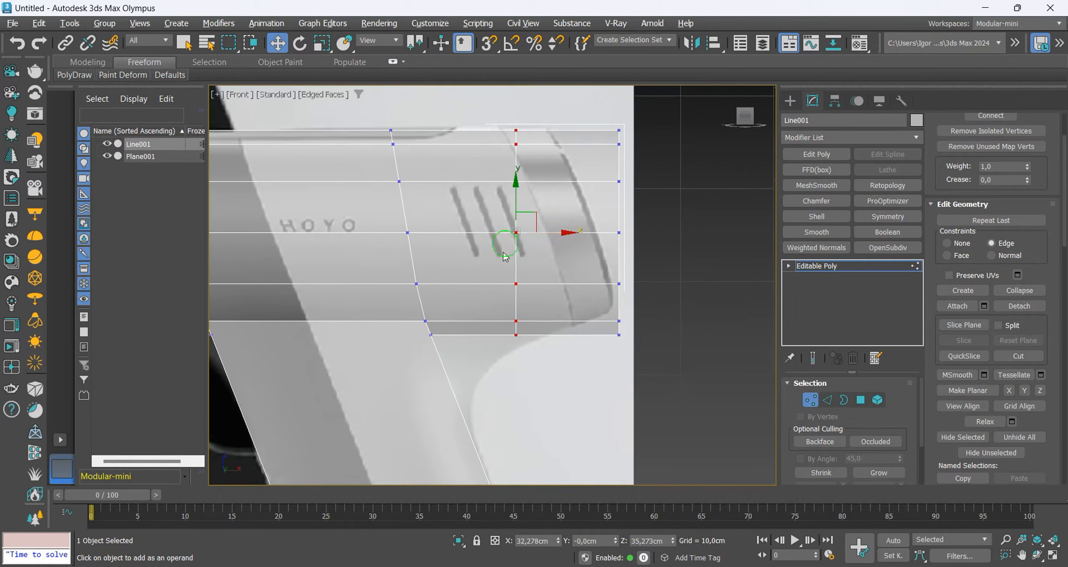
Rotate the flattened rear loop to the slant of the reference's rear cap and slide it backwards.
key("e")
left_click_drag(558, 211, 551, 179)
key("w")
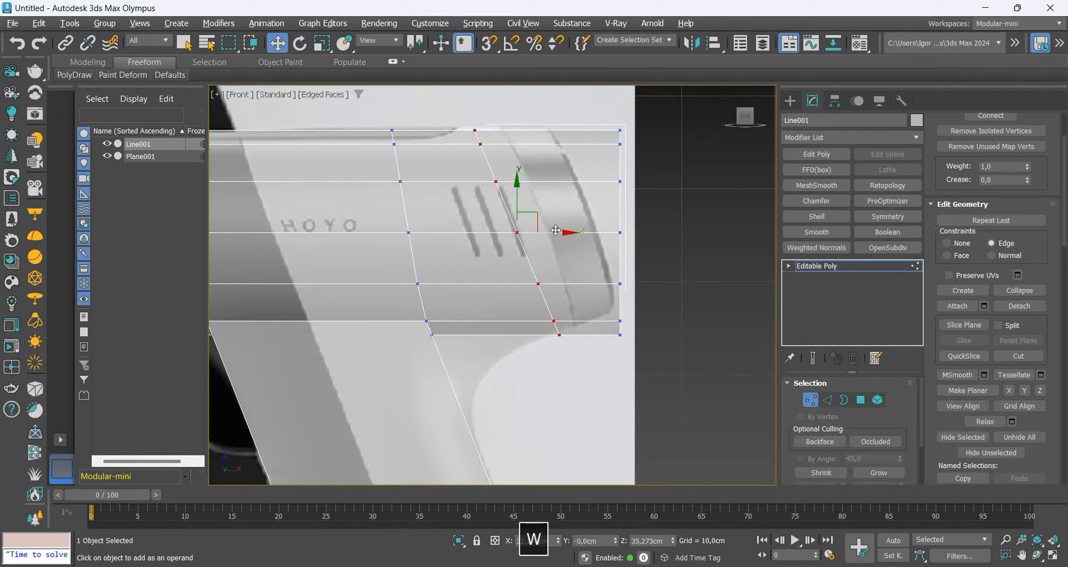
left_click_drag(581, 231, 584, 230)
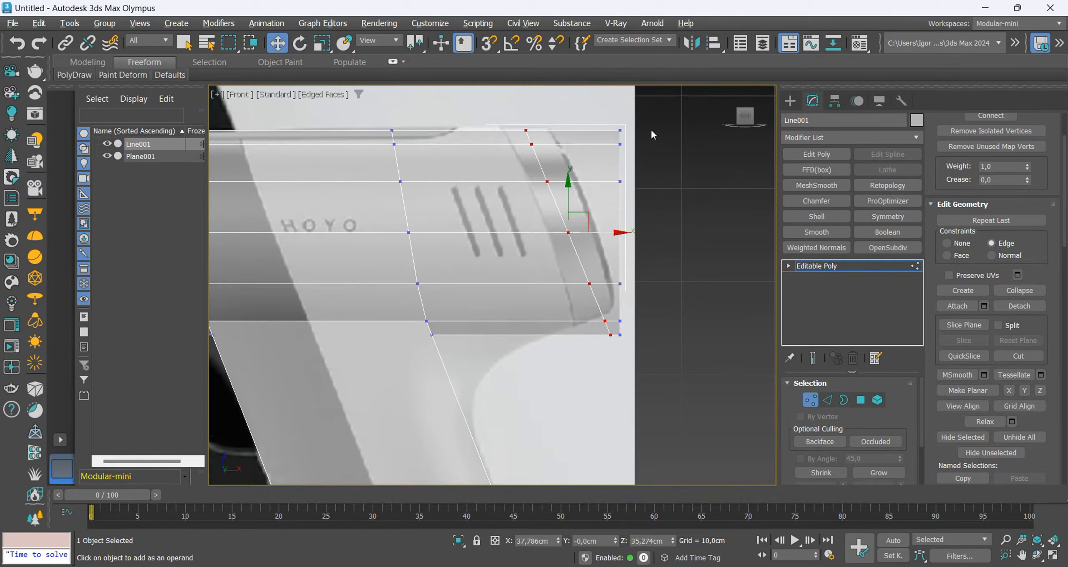
Delete the body's rearmost vertices and move the slanted open end to the reference's back edge with the constraint set to None.
key("Delete")
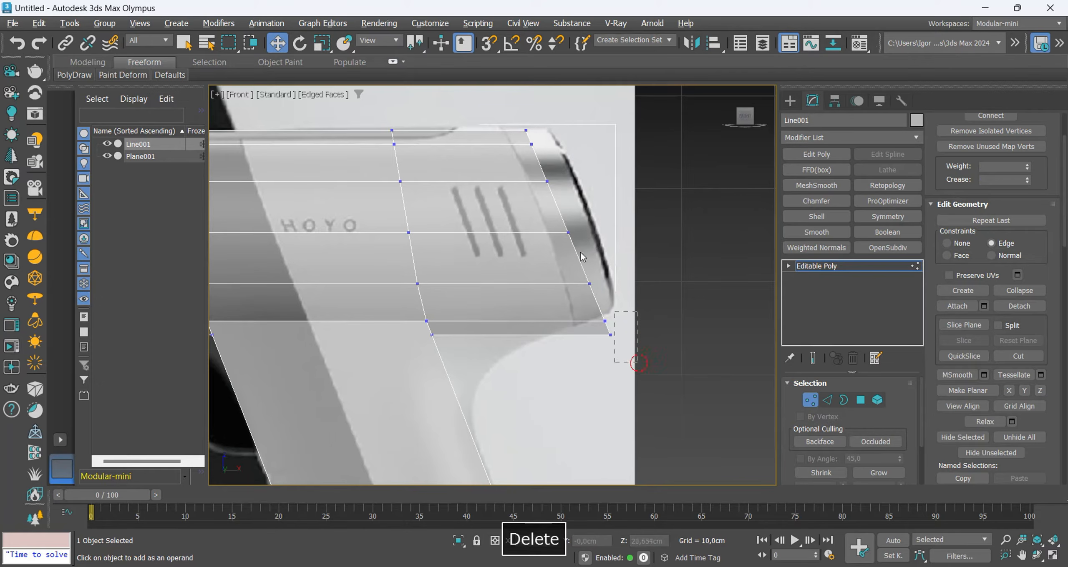
key("ctrl+alt+e")
left_click_drag(618, 232, 633, 231)
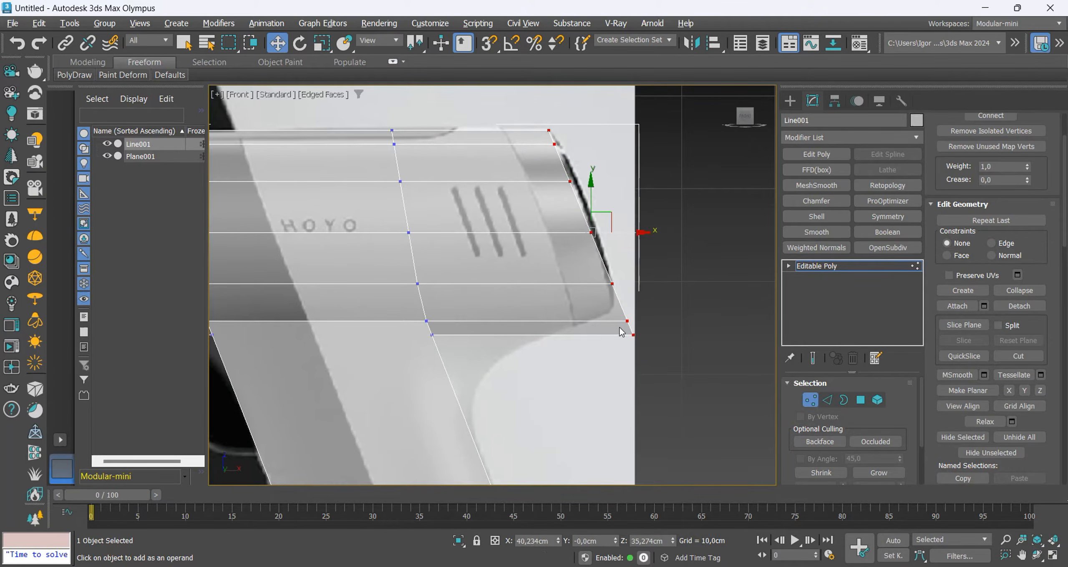
key("F3")
key("F3")
Move the lower vertices of the body's open rear end up and inward to match the reference outline.
scroll(644, 269, "down", 3)
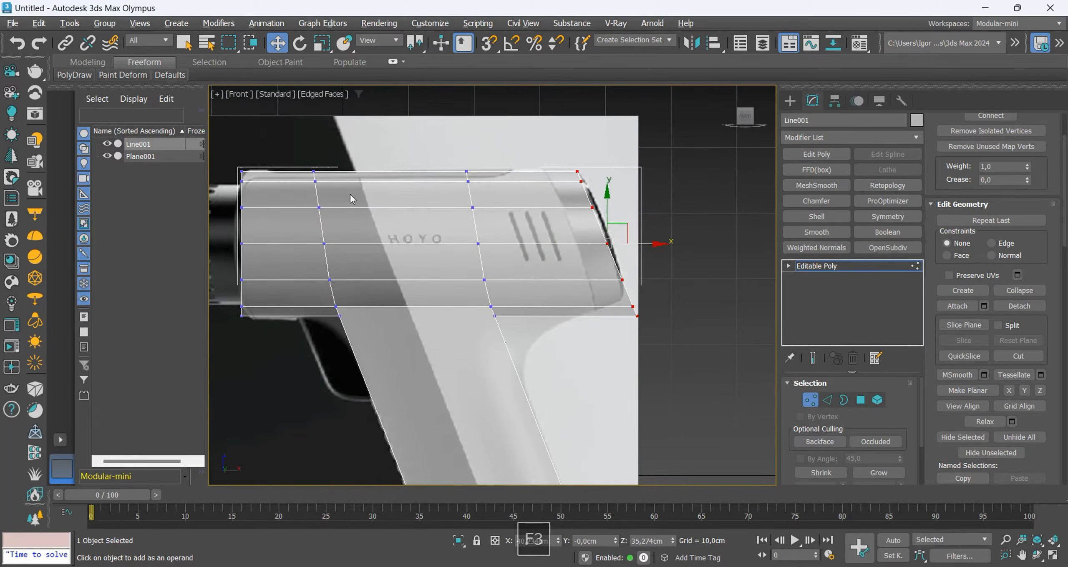
scroll(606, 297, "up", 3)
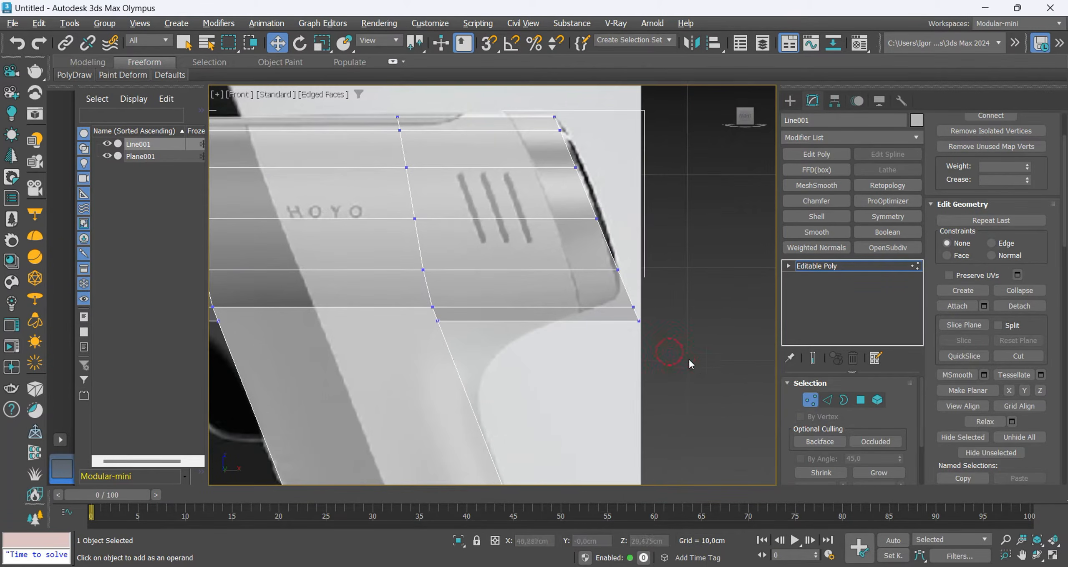
left_click_drag(689, 360, 598, 264)
left_click_drag(634, 304, 618, 275)
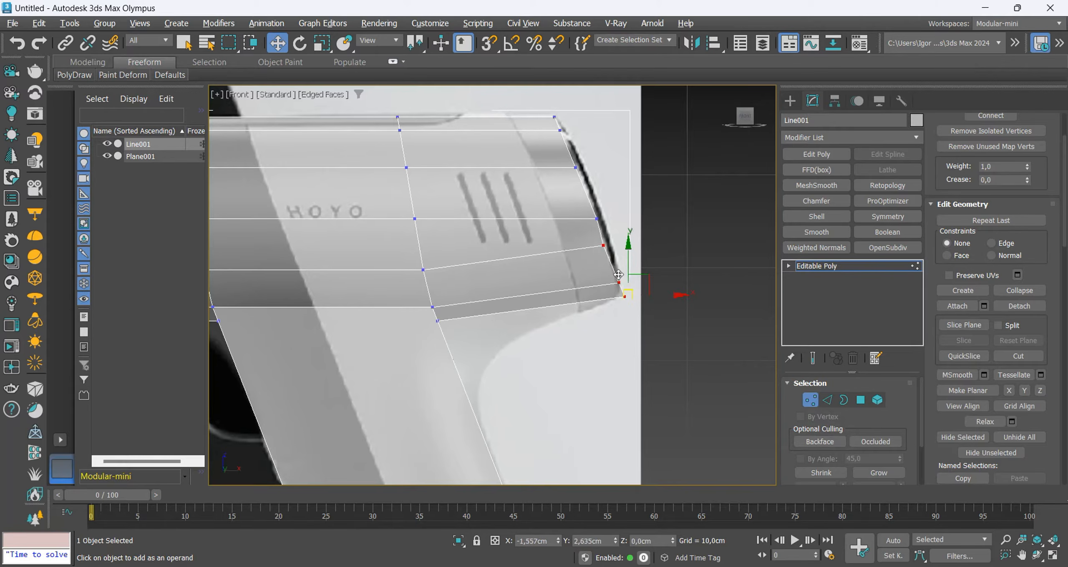
Select the open rear border and reshape it into an even circle, checking it in the front view.
key("3")
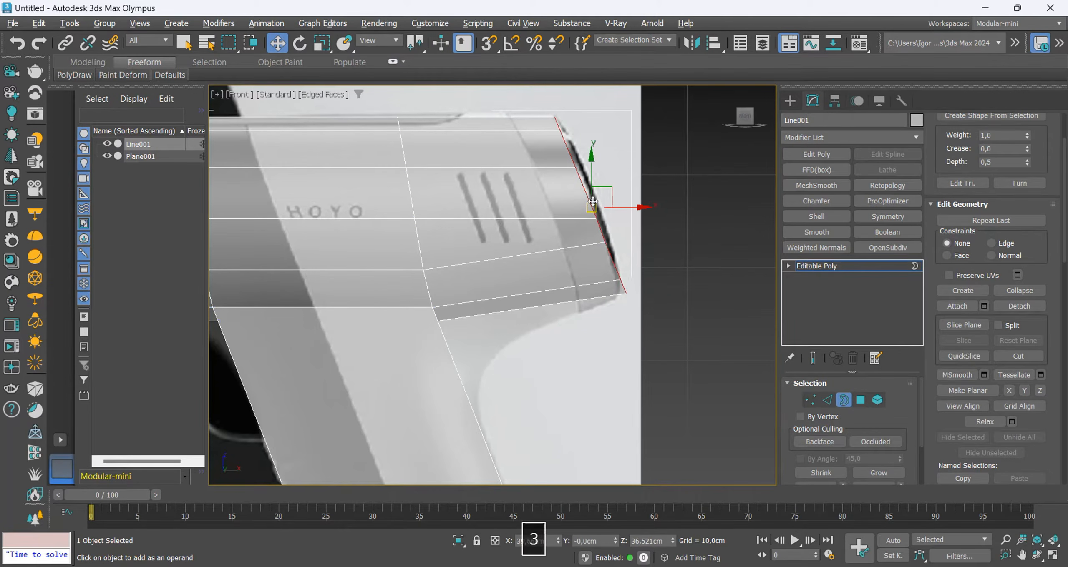
middle_click_drag(625, 267, 547, 289, "alt")
key("ctrl+shift+r")
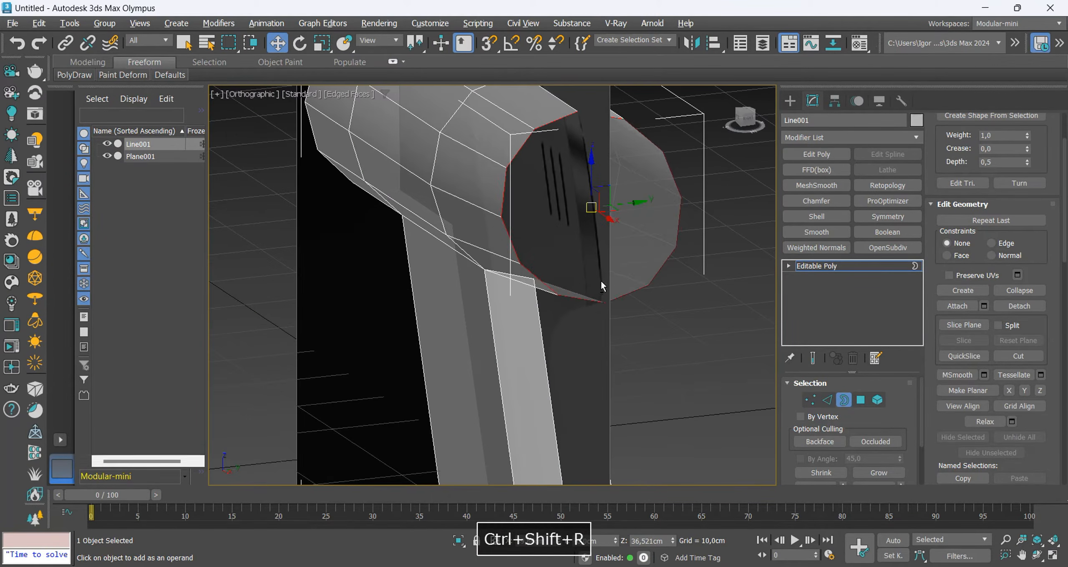
key("f")
key("z")
scroll(572, 255, "down", 4)
scroll(565, 255, "up", 3)
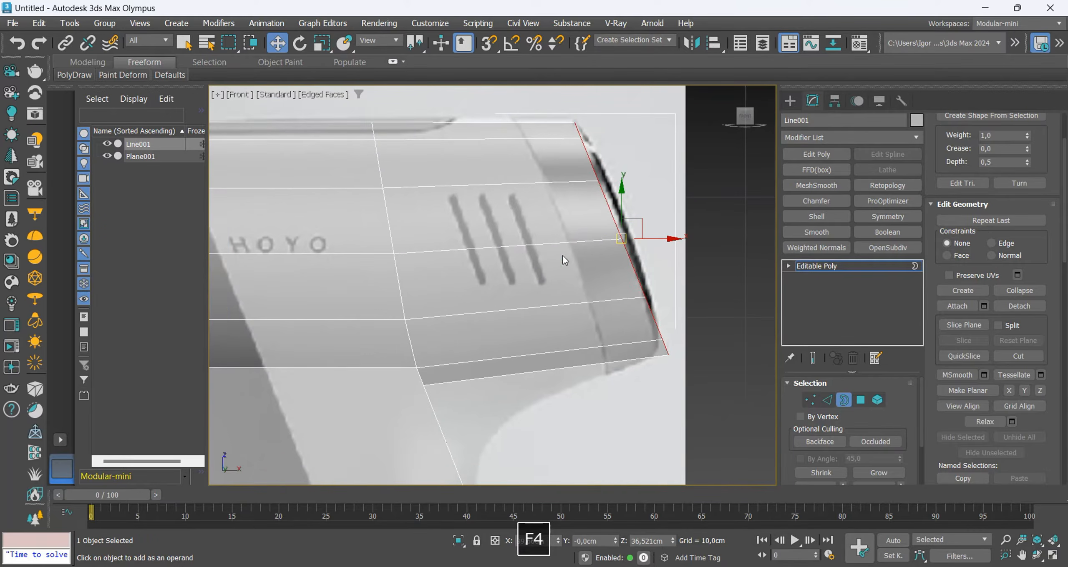
key("F3")
key("F3")
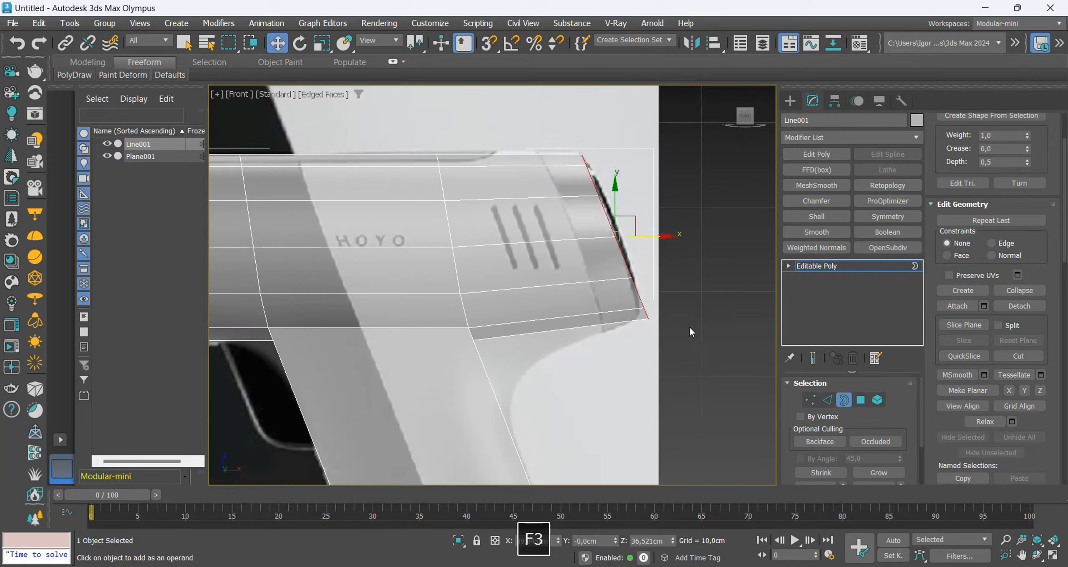
Insert two edge loops across the body's rear section, one near the slanted rear end and one through the vent slots.
left_click(689, 325)
middle_click_drag(604, 331, 624, 290)
key("alt+1")
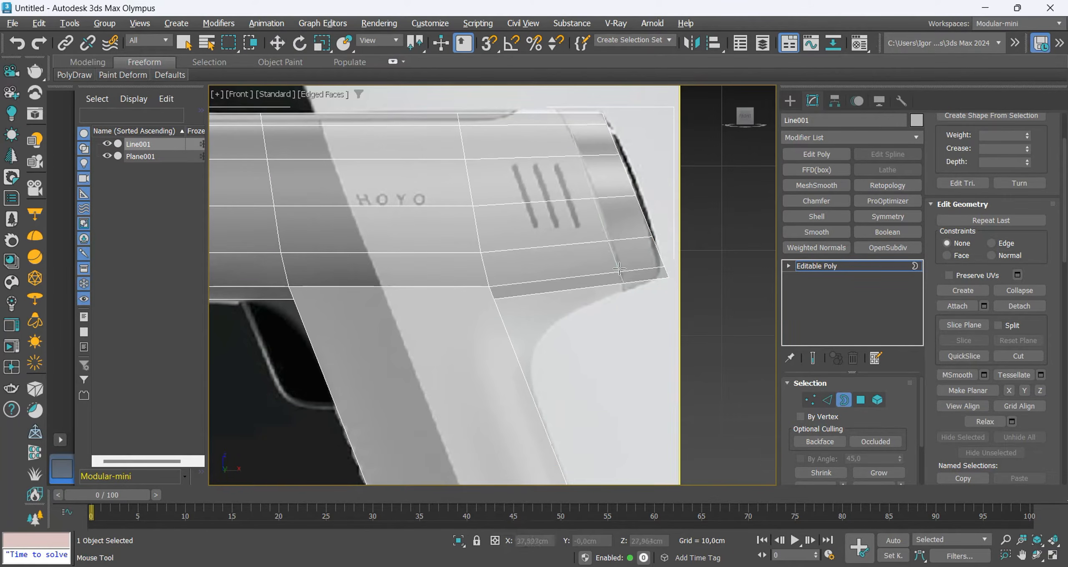
left_click(620, 269)
key("alt+1")
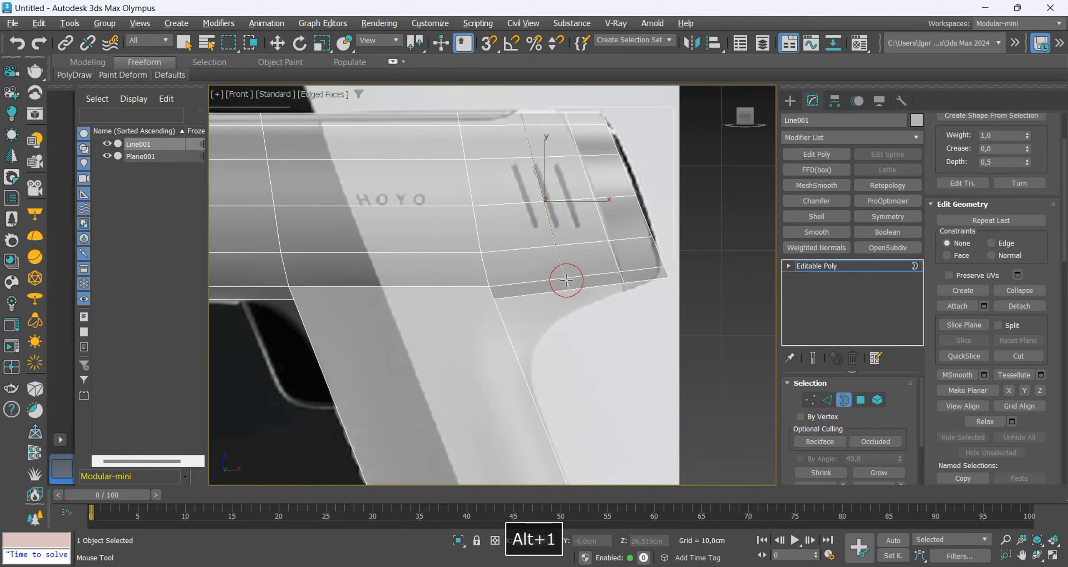
right_click(572, 293)
Move the lowest vertices of the two new rear loops onto the reference's curved underside.
key("1")
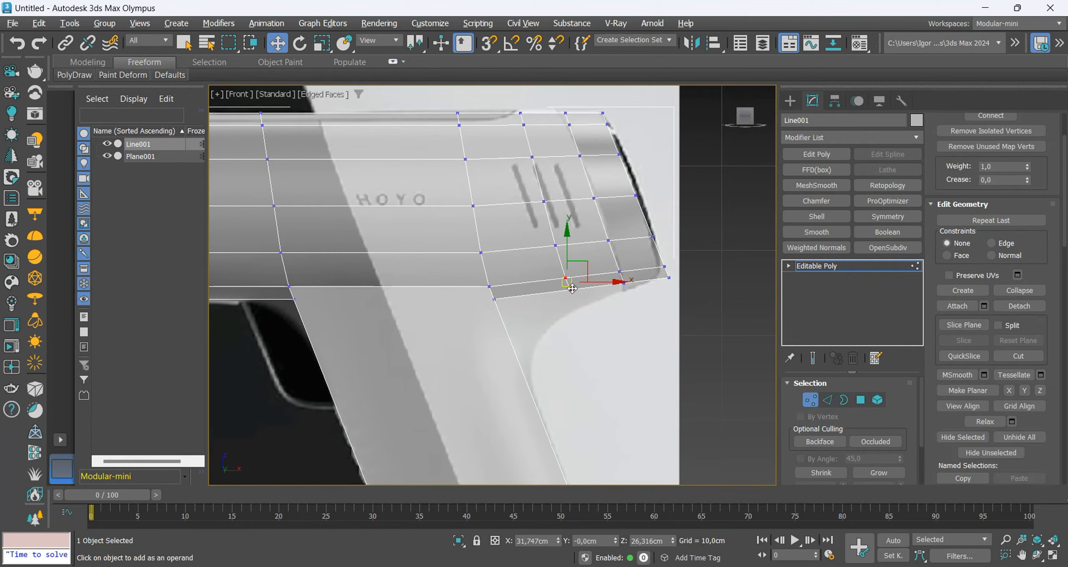
left_click_drag(572, 288, 581, 305)
left_click(614, 271)
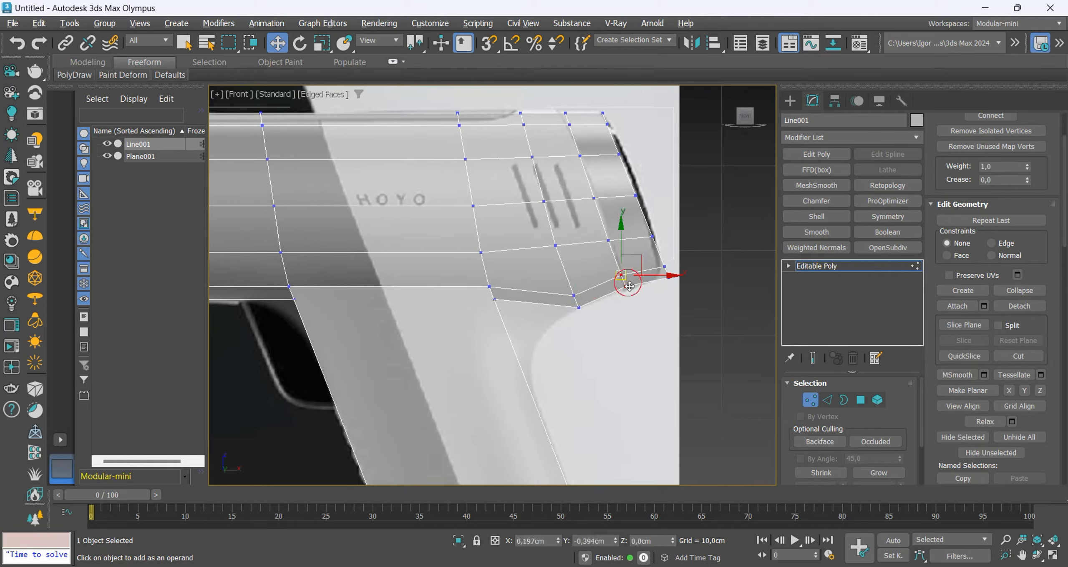
left_click(596, 341)
Insert an edge loop across the upper handle and move the rear handle-junction vertices out and down to the reference curve.
left_click_drag(503, 320, 482, 281)
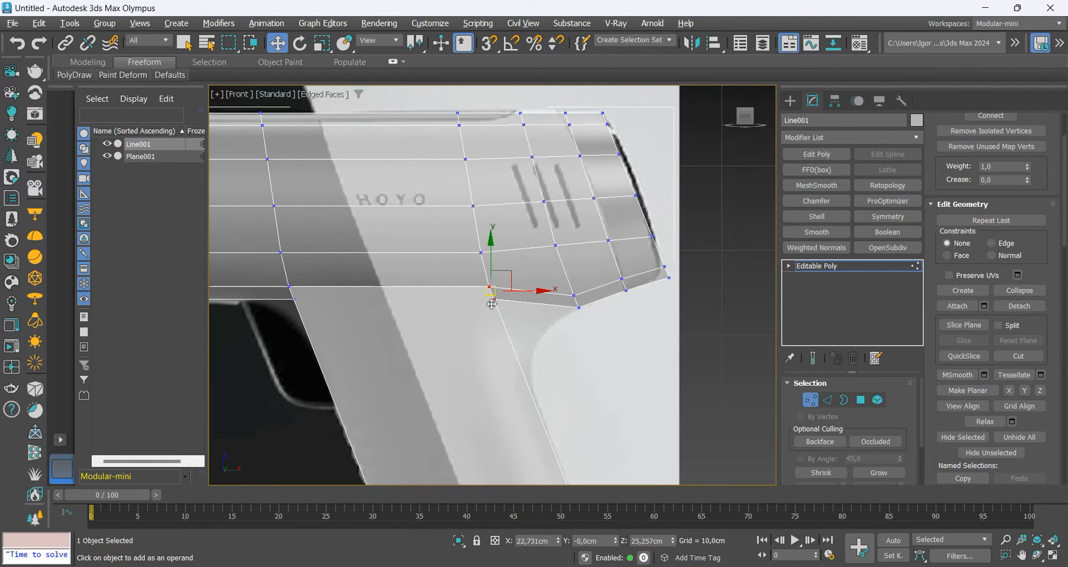
scroll(492, 307, "down", 2)
middle_click_drag(492, 338, 514, 306)
key("alt+1")
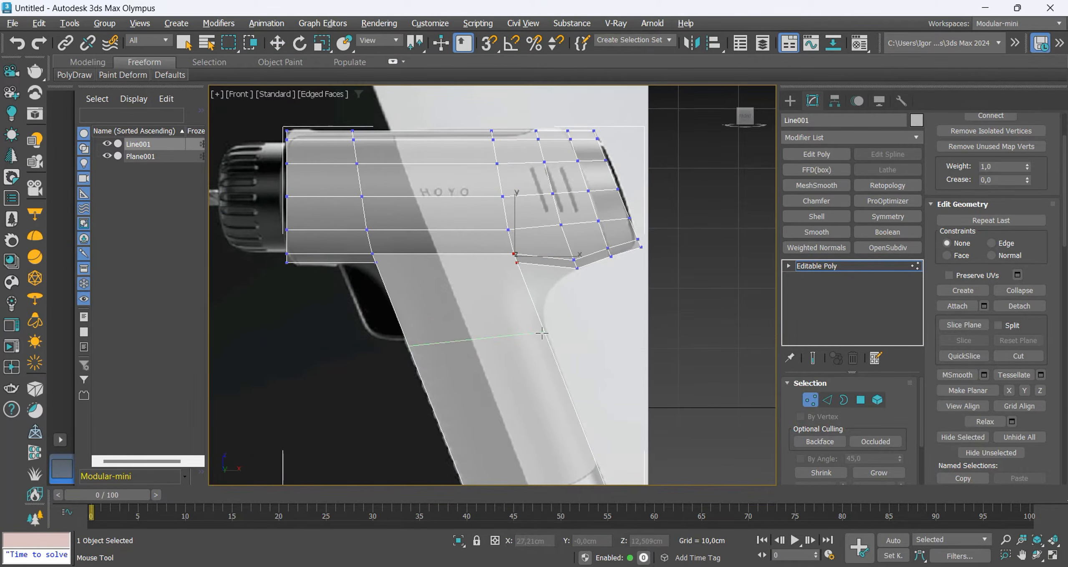
left_click(542, 332)
key("w")
scroll(523, 277, "up", 2)
left_click_drag(518, 256, 556, 296)
Insert an edge loop near the body's front and move the front handle-junction vertices down along the handle's front outline.
left_click_drag(351, 291, 294, 235)
middle_click_drag(294, 234, 353, 237)
key("alt+1")
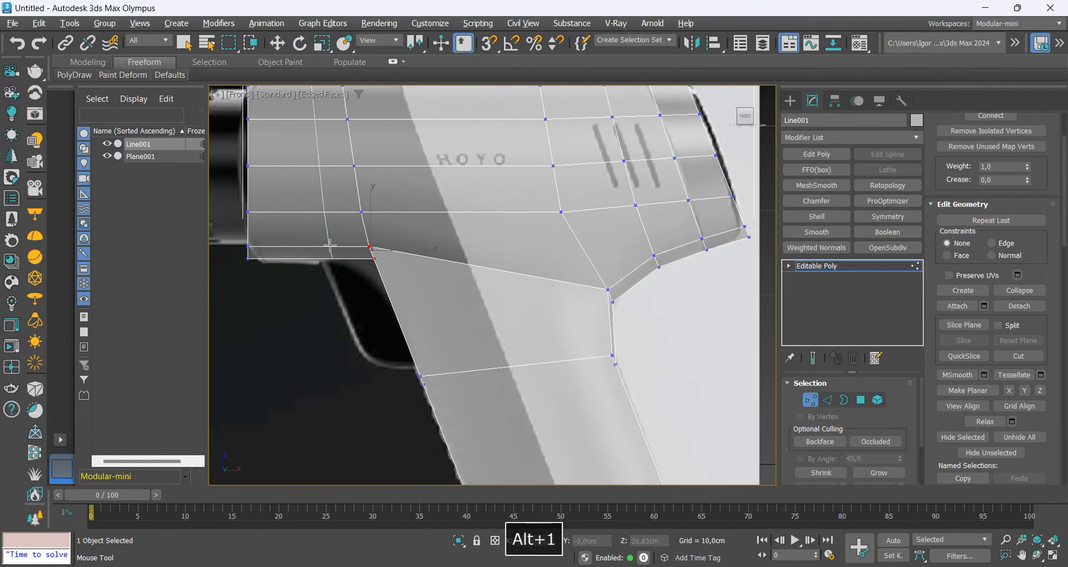
key("w")
left_click_drag(398, 278, 351, 230)
left_click_drag(380, 246, 399, 288)
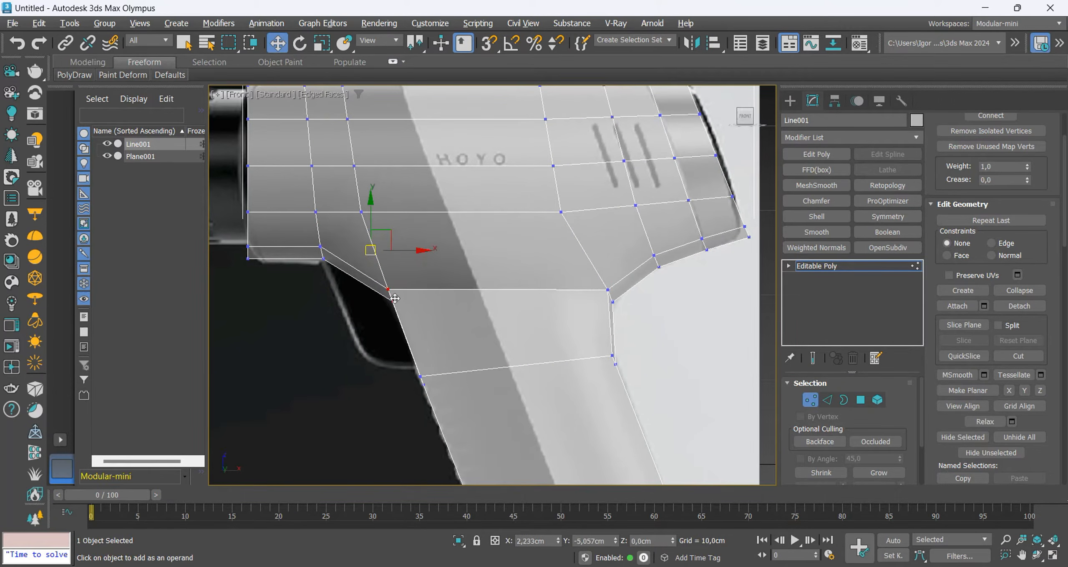
left_click(415, 325)
Move the side vertices along the handle's front edge and at its rear junction inward from the silhouette.
scroll(414, 298, "down", 5)
scroll(438, 392, "up", 4)
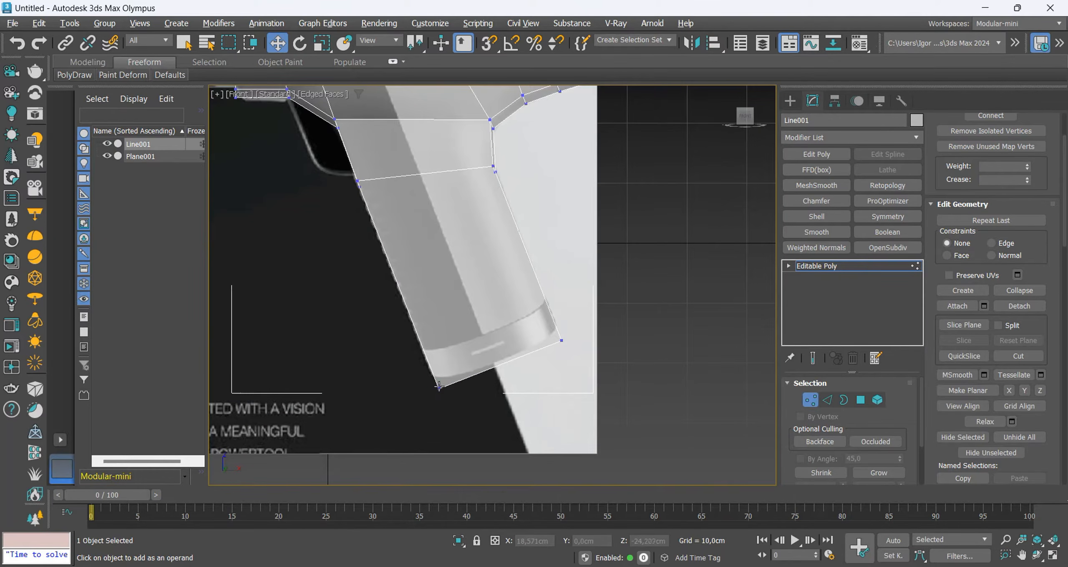
left_click(439, 386)
middle_click_drag(440, 395, 441, 408)
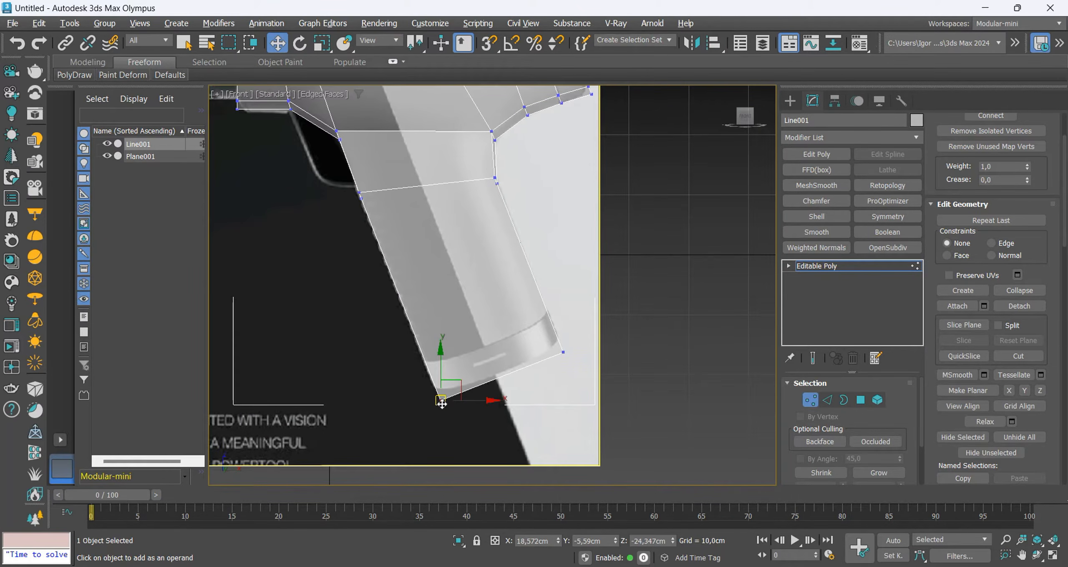
left_click_drag(441, 403, 468, 395)
scroll(347, 177, "up", 3)
left_click_drag(372, 209, 446, 240)
scroll(434, 225, "down", 5)
scroll(417, 228, "up", 5)
scroll(421, 229, "down", 5)
scroll(524, 248, "up", 3)
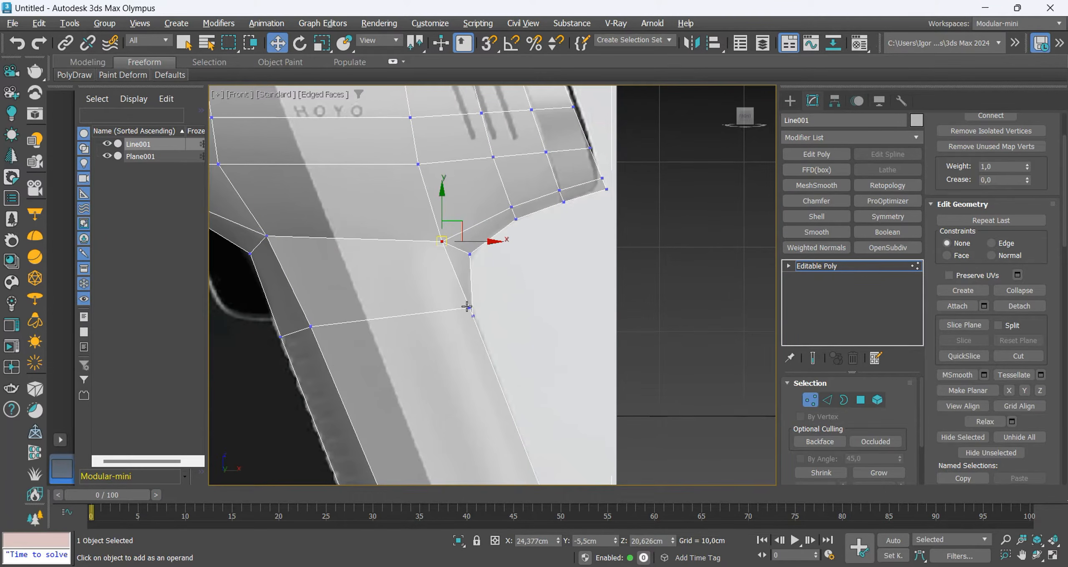
Move the side vertices along the handle's rear edge inward, from the upper loop down to the handle's bottom.
left_click_drag(467, 307, 443, 318)
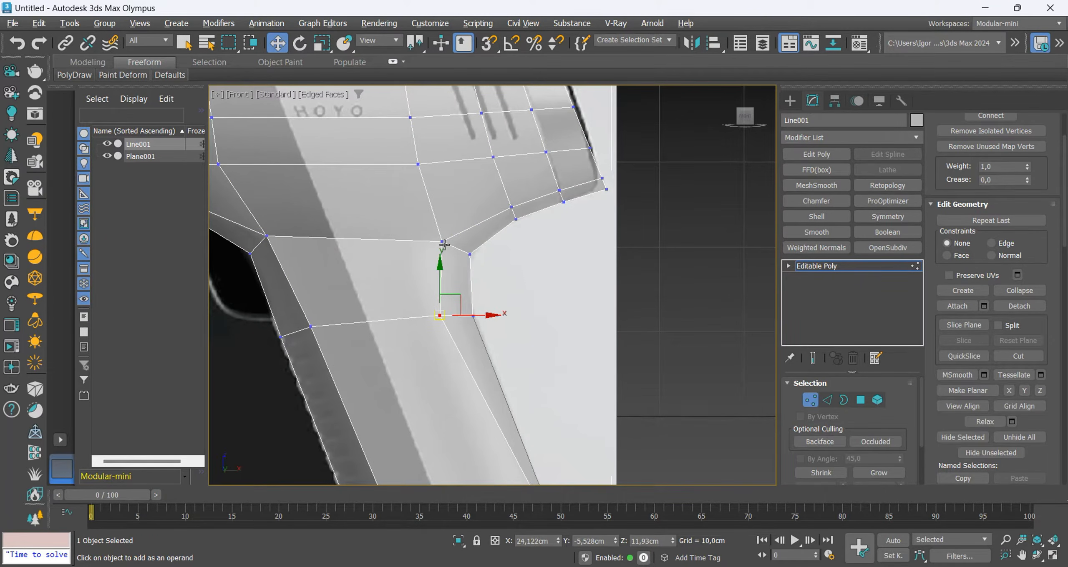
left_click_drag(435, 240, 434, 241)
scroll(438, 250, "down", 4)
scroll(463, 338, "up", 4)
left_click_drag(470, 306, 451, 316)
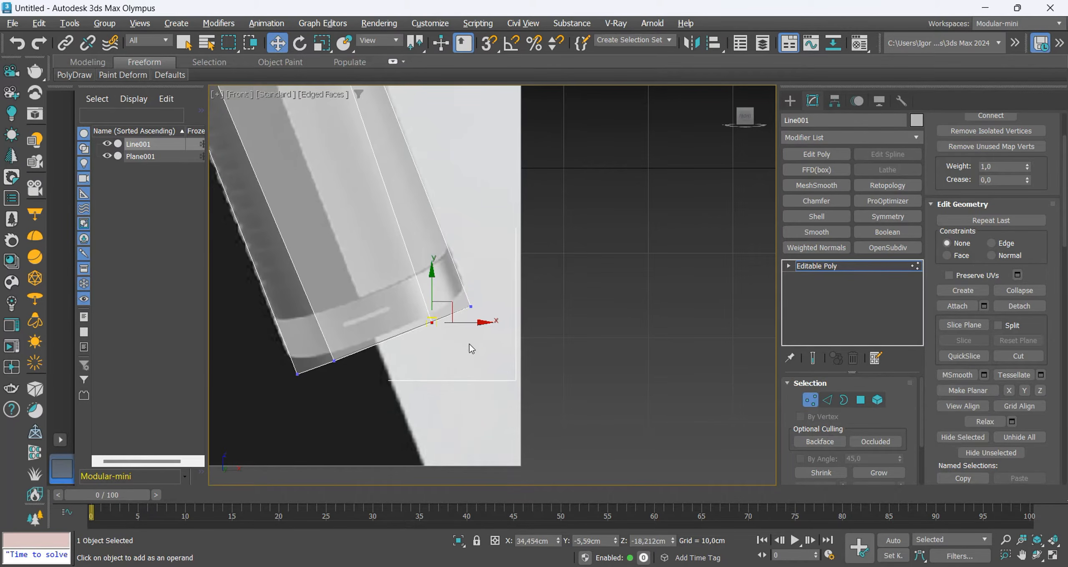
Nudge the front side vertex of the handle's upper loop slightly towards the rear to straighten the front edge line.
scroll(472, 349, "down", 4)
scroll(403, 190, "up", 4)
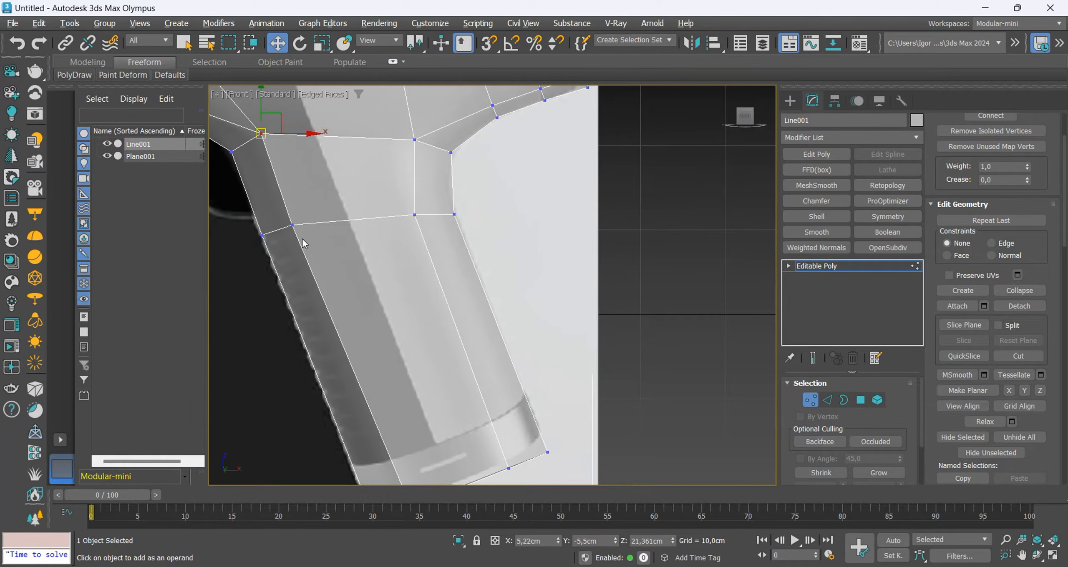
left_click_drag(294, 226, 303, 227)
middle_click_drag(356, 381, 346, 293)
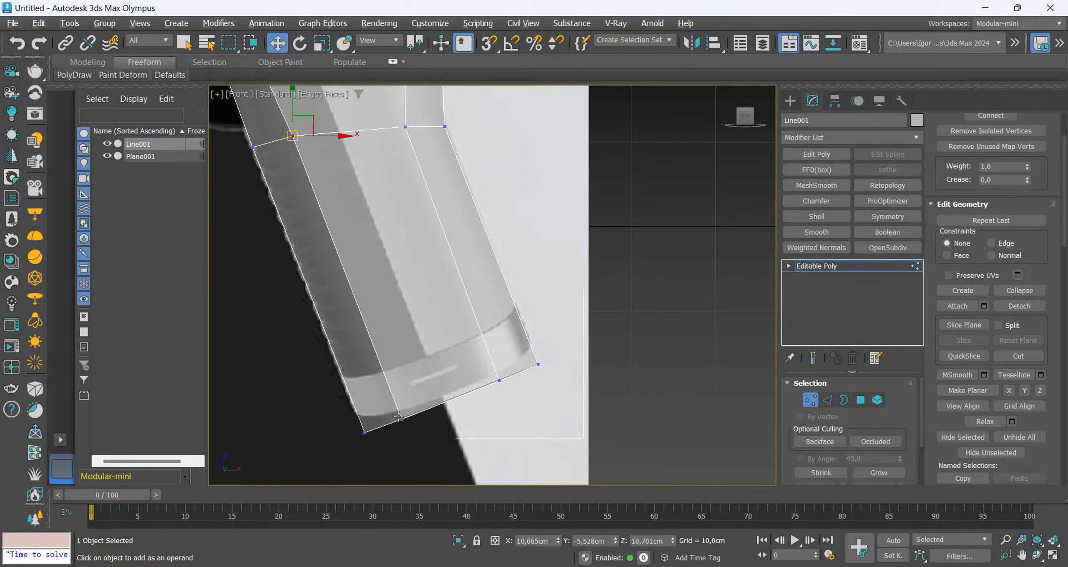
left_click(403, 420)
scroll(457, 380, "down", 4)
Shift the upper vertices of the body loop above the handle's front slightly towards the rear along X.
key("F4")
key("F4")
middle_click_drag(402, 227, 410, 318)
scroll(373, 230, "up", 6)
scroll(388, 216, "down", 6)
scroll(346, 232, "up", 2)
key("F3")
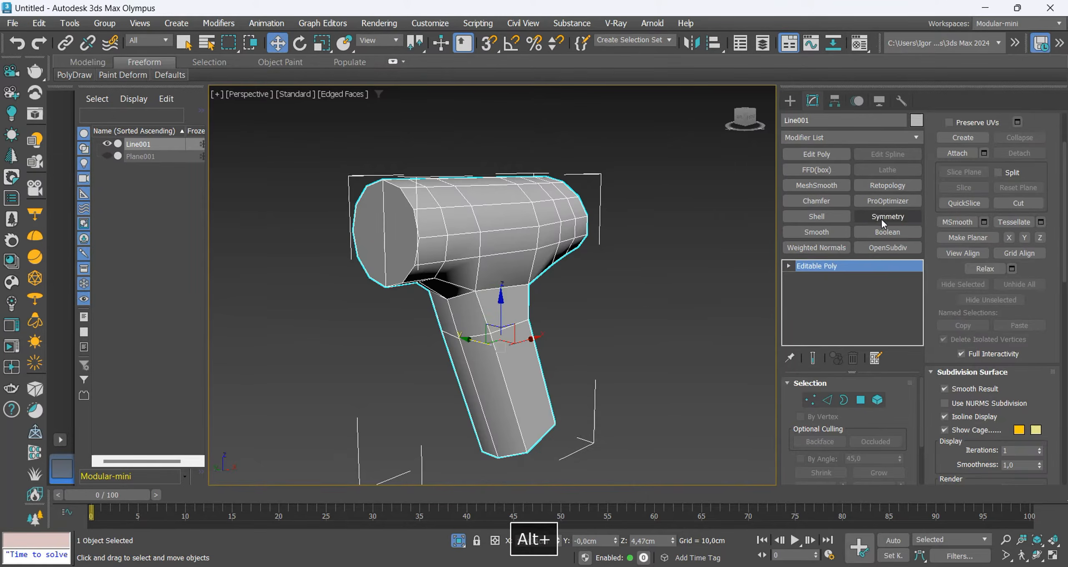
Mirror the drill body with a Symmetry modifier on the Z axis only and collapse it to an editable poly.
left_click(881, 219)
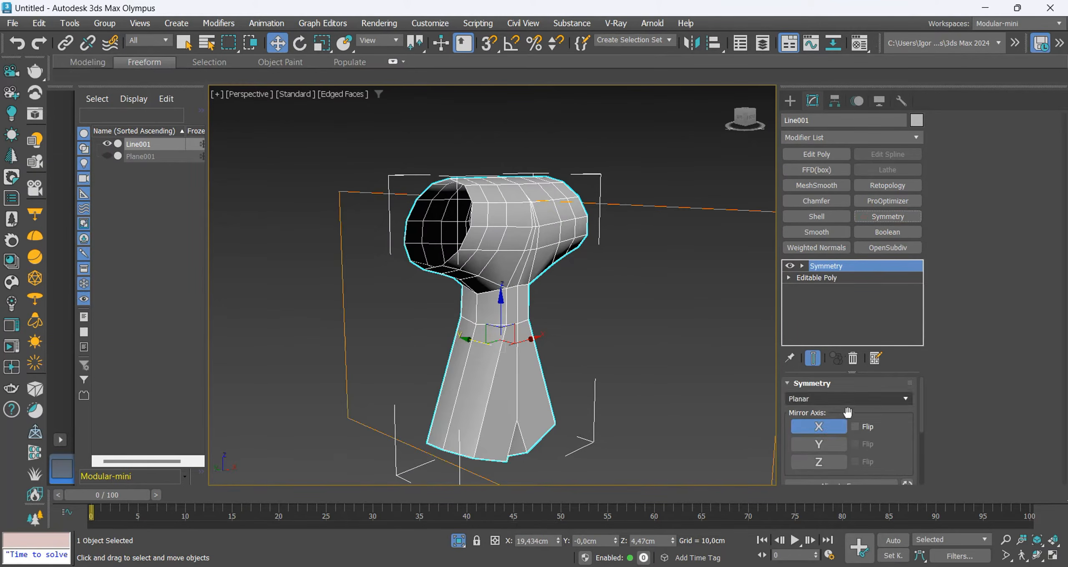
left_click(820, 428)
left_click(825, 463)
middle_click_drag(483, 317, 497, 408, "alt")
key("ctrl+t")
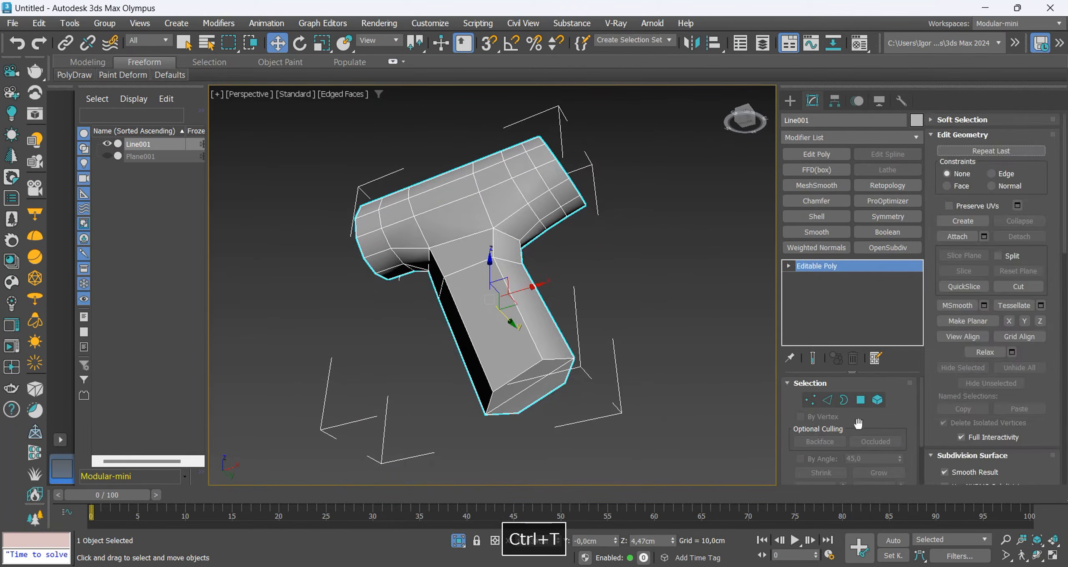
Delete the two polygons capping the bottom of the handle.
left_click(861, 401)
scroll(547, 380, "up", 5)
left_click(531, 364)
left_click(553, 383, "ctrl")
key("Delete")
scroll(553, 383, "down", 5)
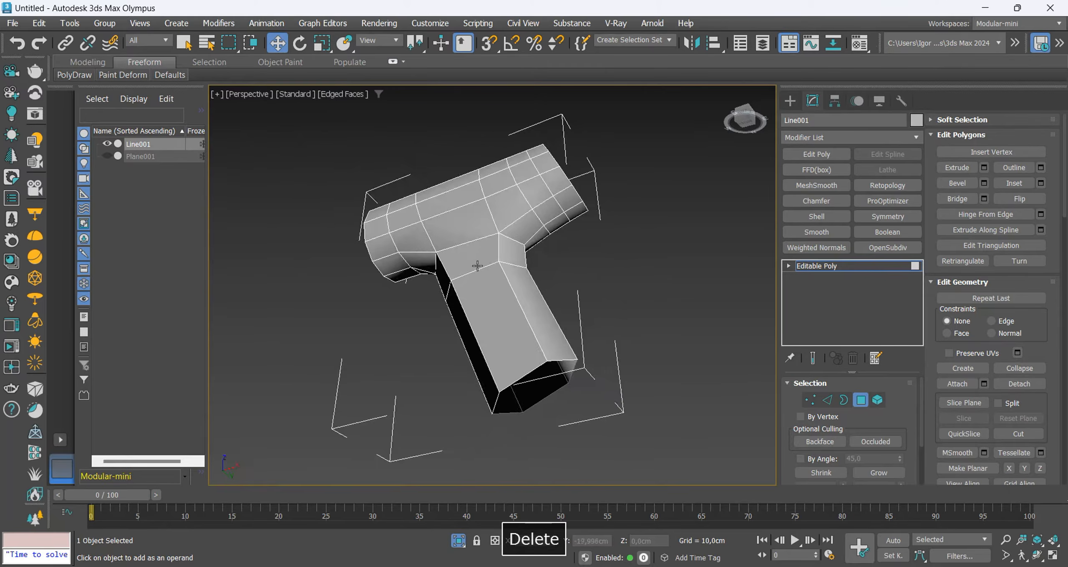
Delete the two polygons capping the body's front end.
middle_click_drag(477, 267, 575, 308, "alt")
scroll(446, 277, "up", 2)
left_click(446, 278)
left_click(372, 276, "ctrl")
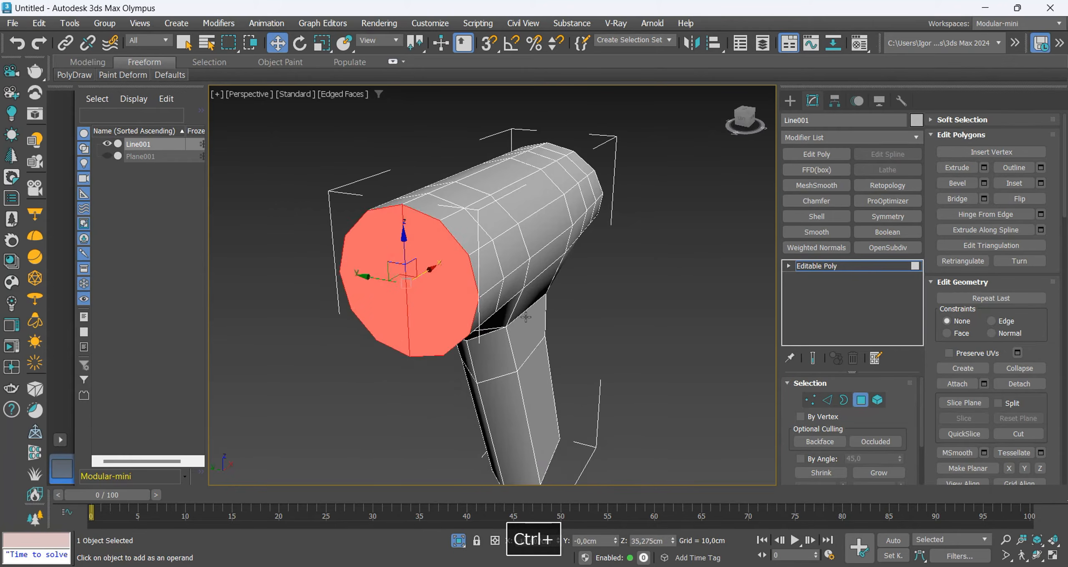
key("Delete")
Show the reference in the front view again and insert an edge loop across the middle of the handle.
middle_click_drag(371, 275, 469, 285, "alt")
key("f")
key("alt+q")
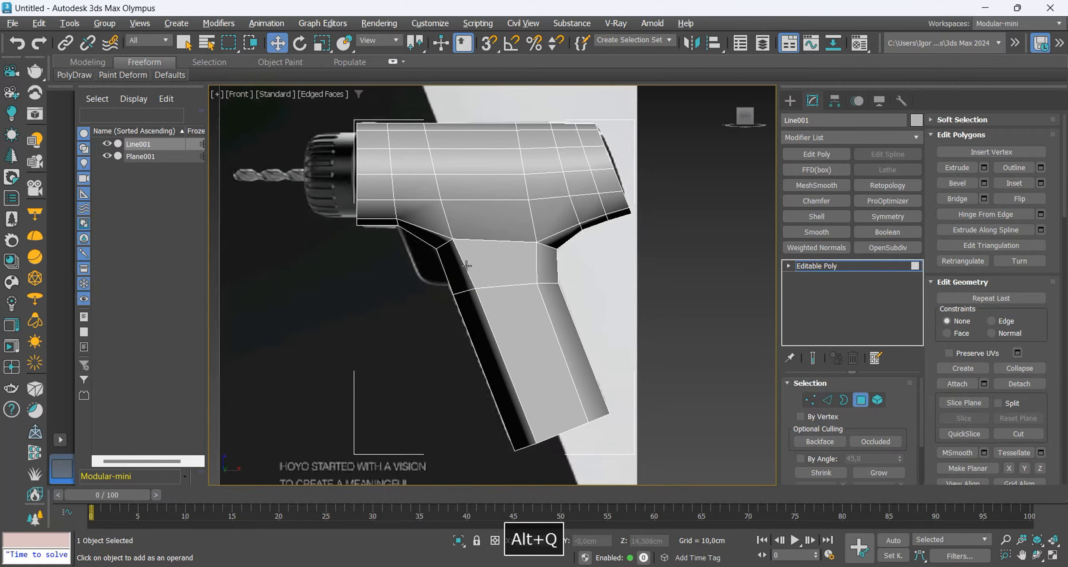
key("1")
key("F4")
key("alt+1")
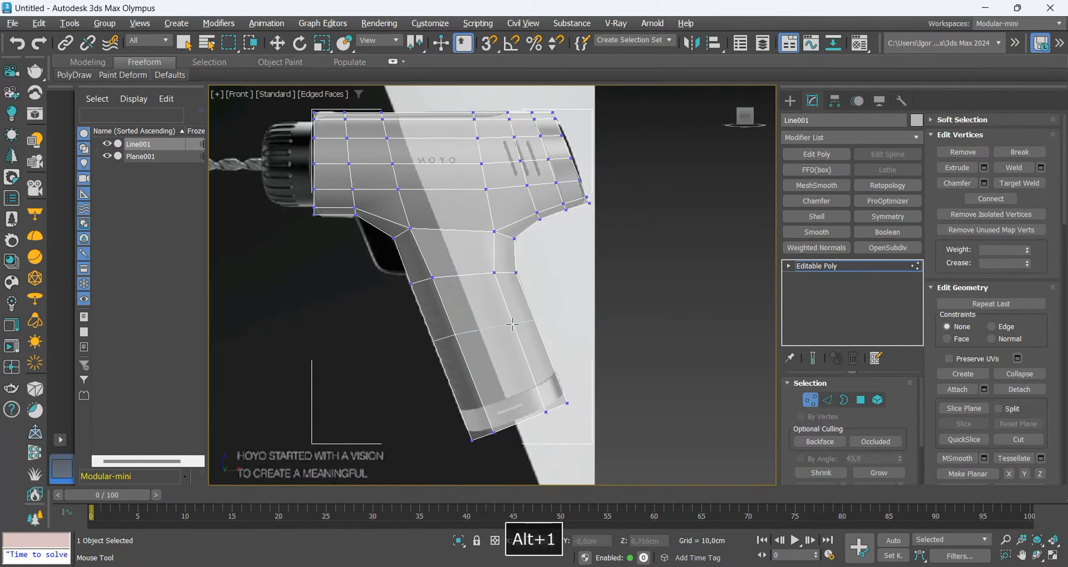
left_click(512, 329)
right_click(513, 331)
Select the body's open rear border and extrude it inward by scaling to form concentric face rings.
middle_click_drag(522, 375, 518, 401)
key("F4")
key("F4")
middle_click_drag(521, 230, 566, 267)
scroll(567, 258, "up", 2)
scroll(566, 258, "down", 2)
key("3")
left_click(580, 273)
key("r")
scroll(563, 245, "up", 4)
left_click_drag(564, 215, 586, 267, "shift")
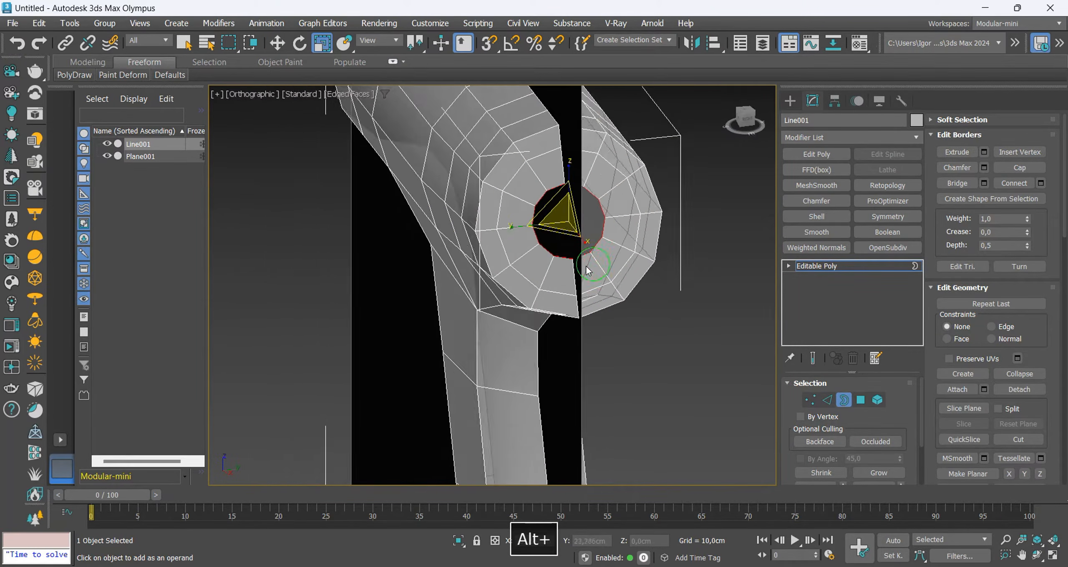
Isolate the drill body and cap the remaining rear opening.
key("alt+q")
scroll(571, 245, "down", 2)
key("2")
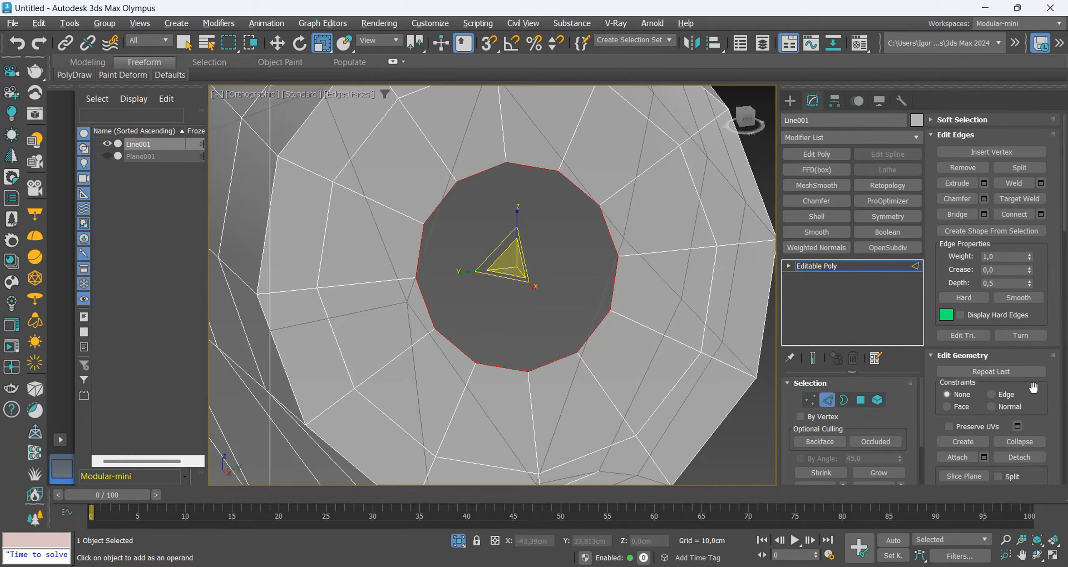
key("3")
left_click(1033, 167)
Connect the rear cap's upper and lower middle vertices and cut three cross edges between opposite vertices of its ring.
key("1")
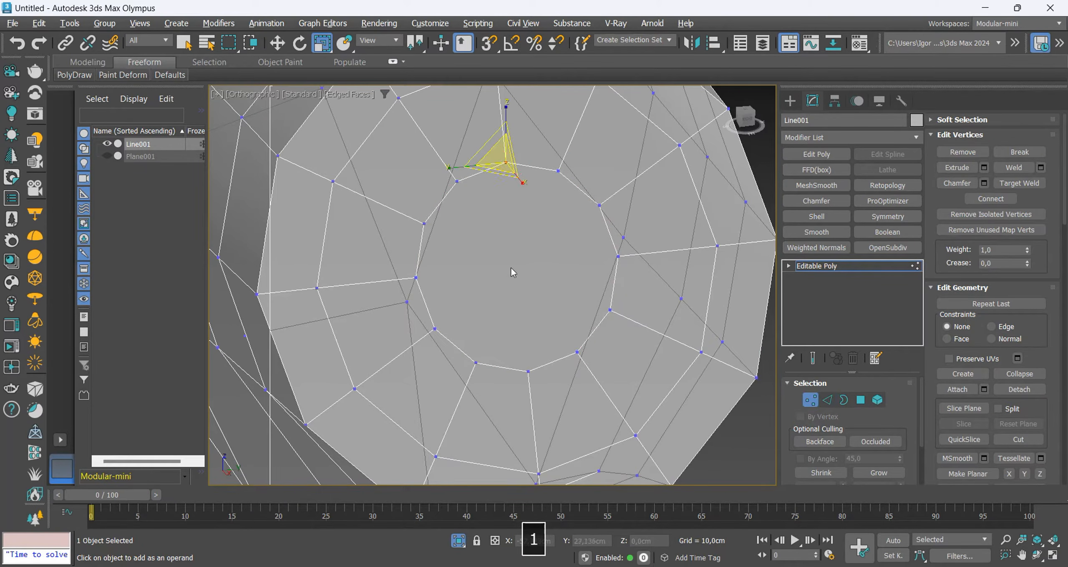
left_click(528, 370, "ctrl")
key("w")
key("ctrl+shift+e")
key("alt+c")
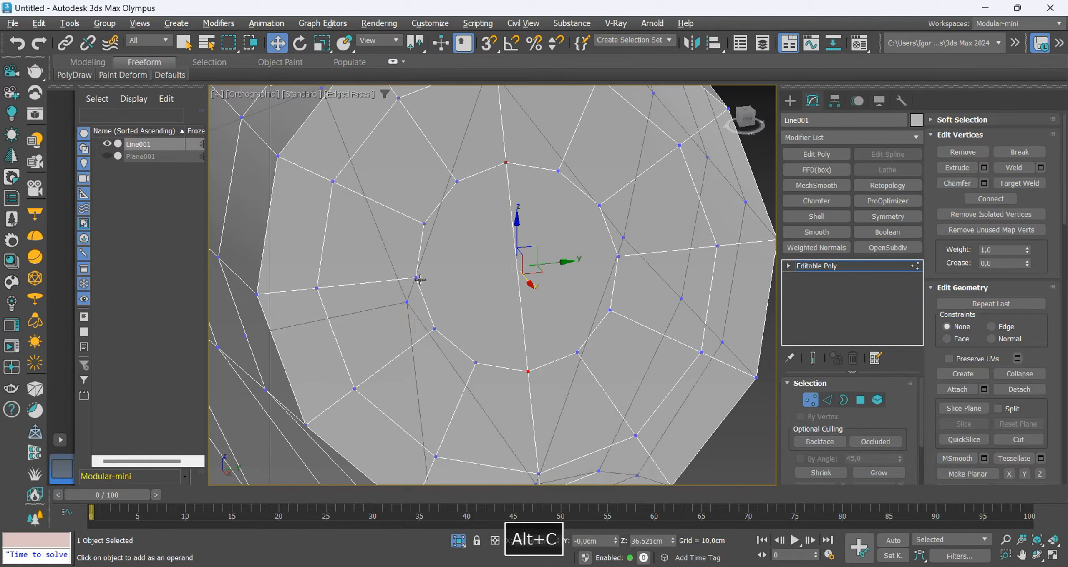
left_click(416, 278)
left_click(517, 267)
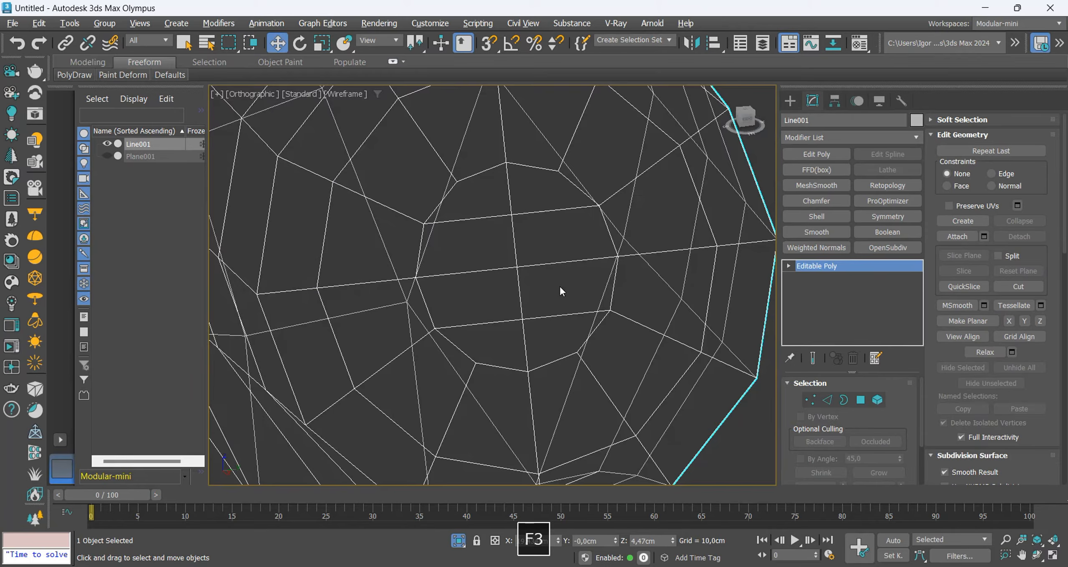
Select the edge loop nearest the rear end and rotate it about 4 degrees with the Edge constraint to match the reference's cap seam.
key("F3")
key("f")
key("alt+x")
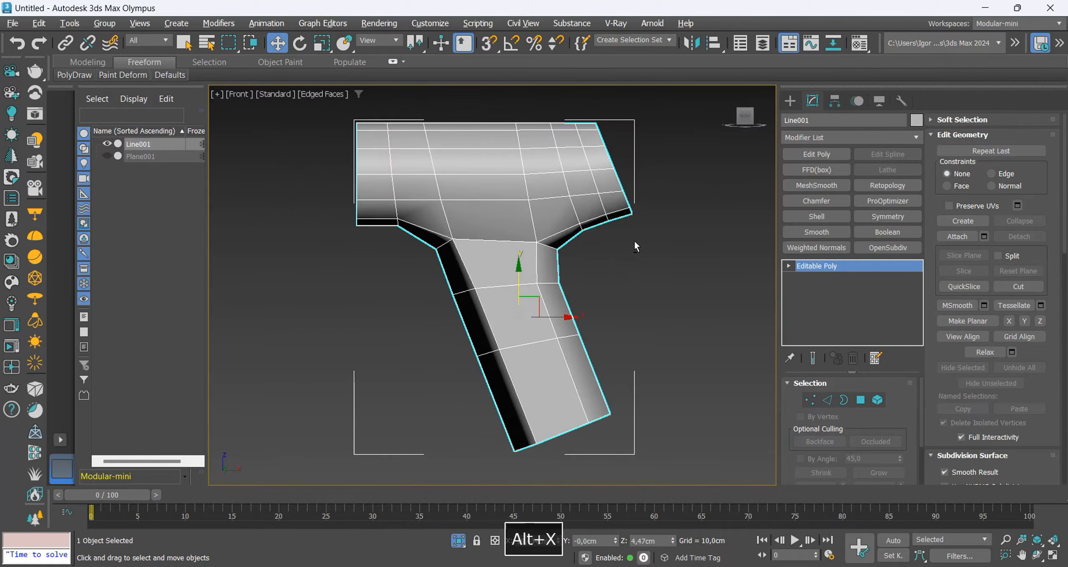
scroll(634, 246, "up", 3)
key("2")
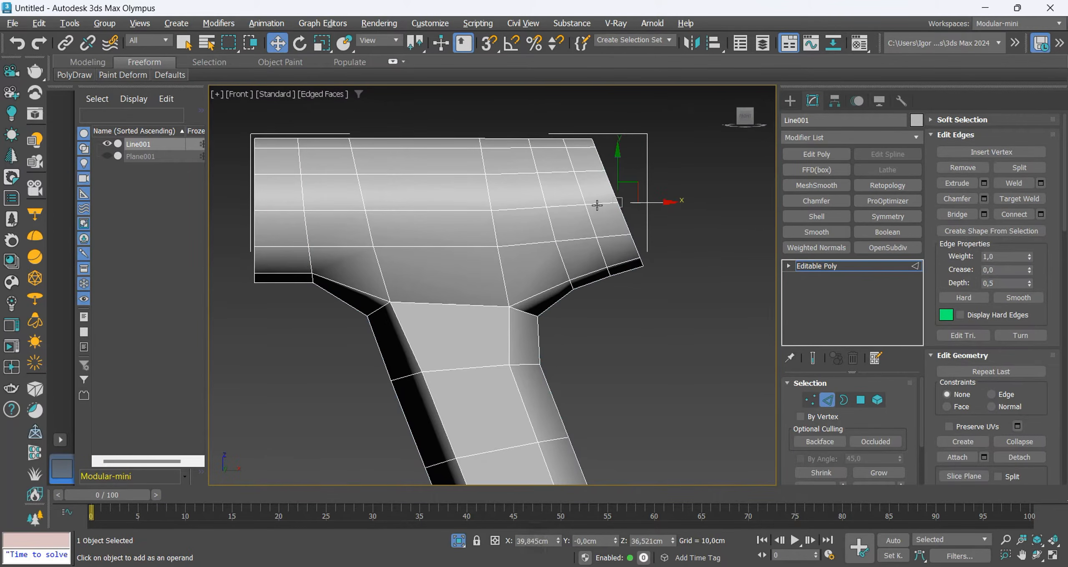
key("alt+x")
scroll(584, 196, "up", 3)
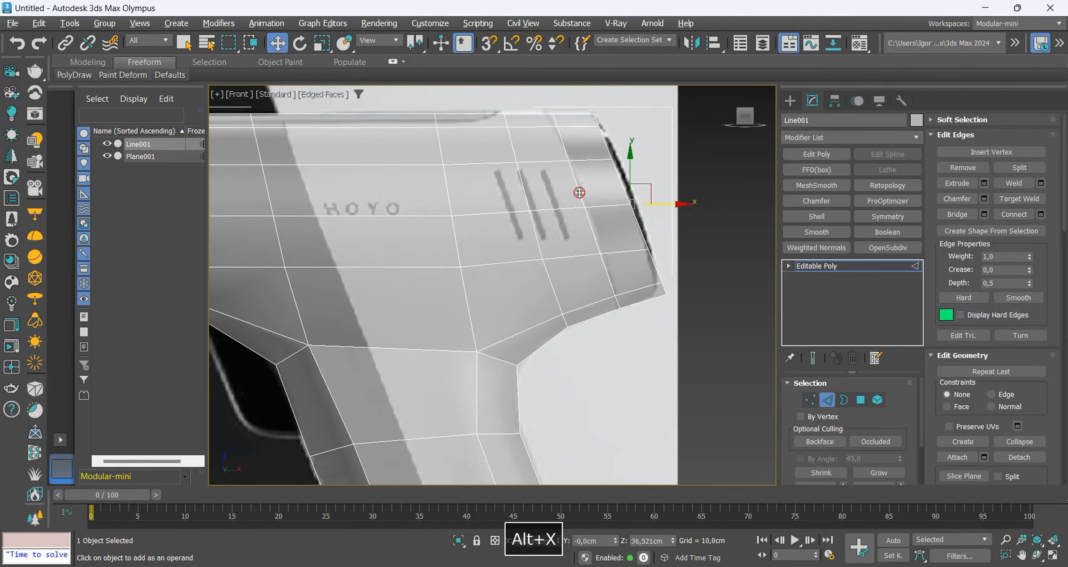
left_click(580, 193)
key("F3")
key("F3")
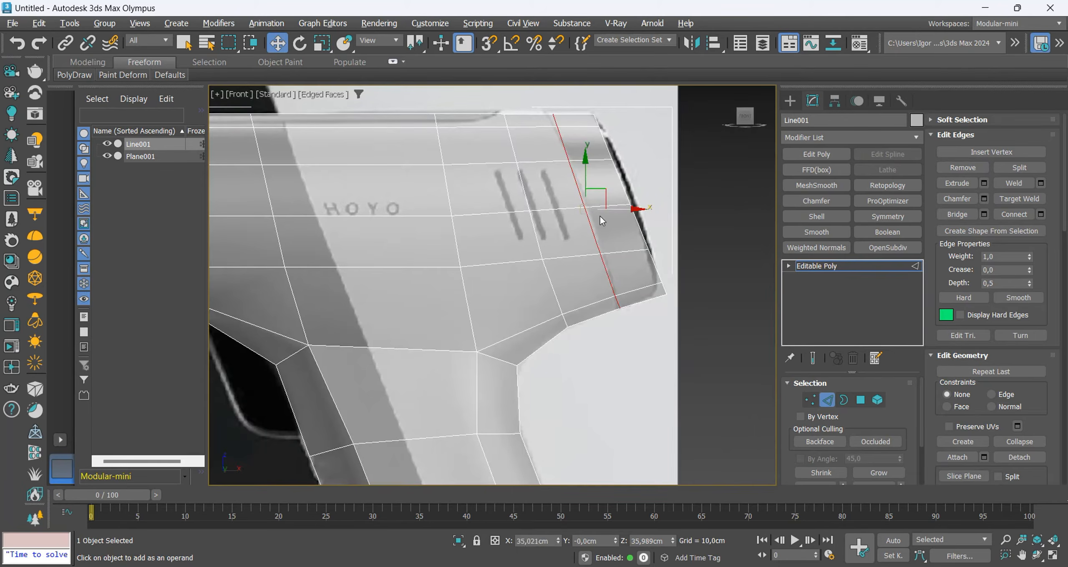
key("e")
key("ctrl+z")
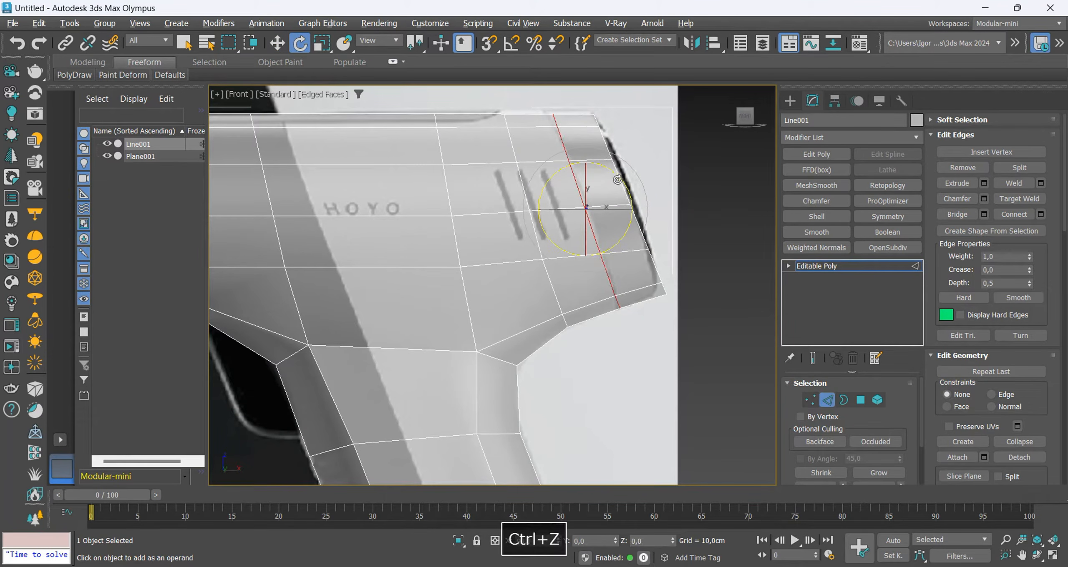
left_click_drag(619, 177, 618, 175)
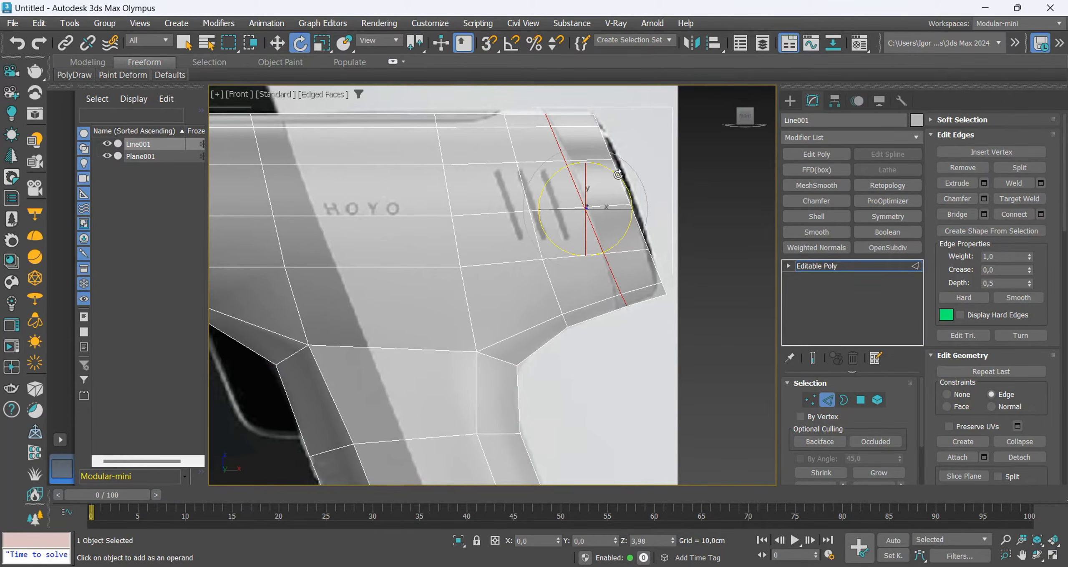
key("w")
middle_click_drag(622, 188, 630, 244, "alt")
Extrude the rear seam edge loop slightly into the body, starting from zero height and width, to form a narrow groove.
key("F3")
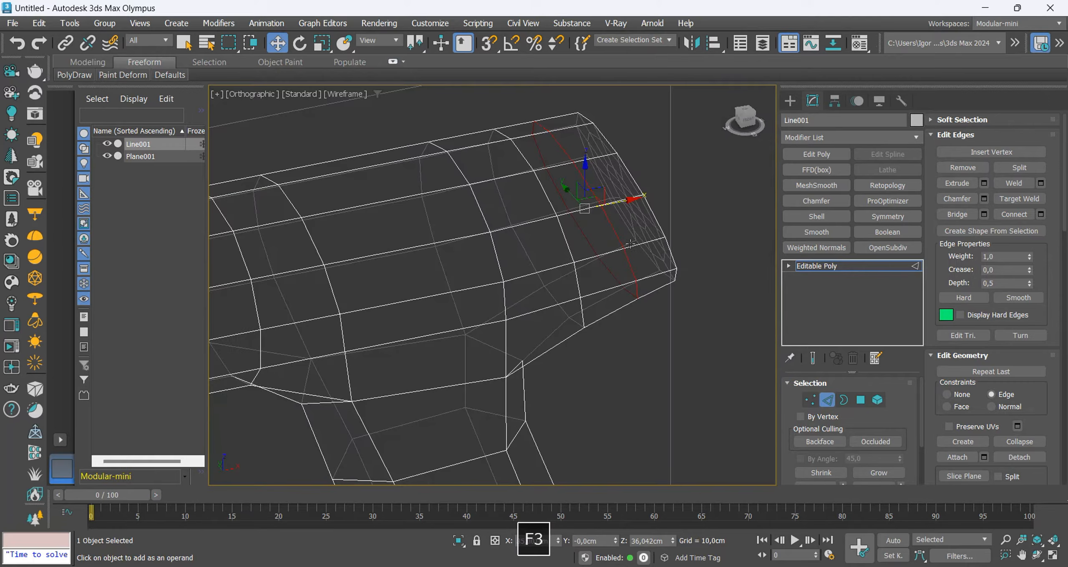
left_click(983, 184)
key("F4")
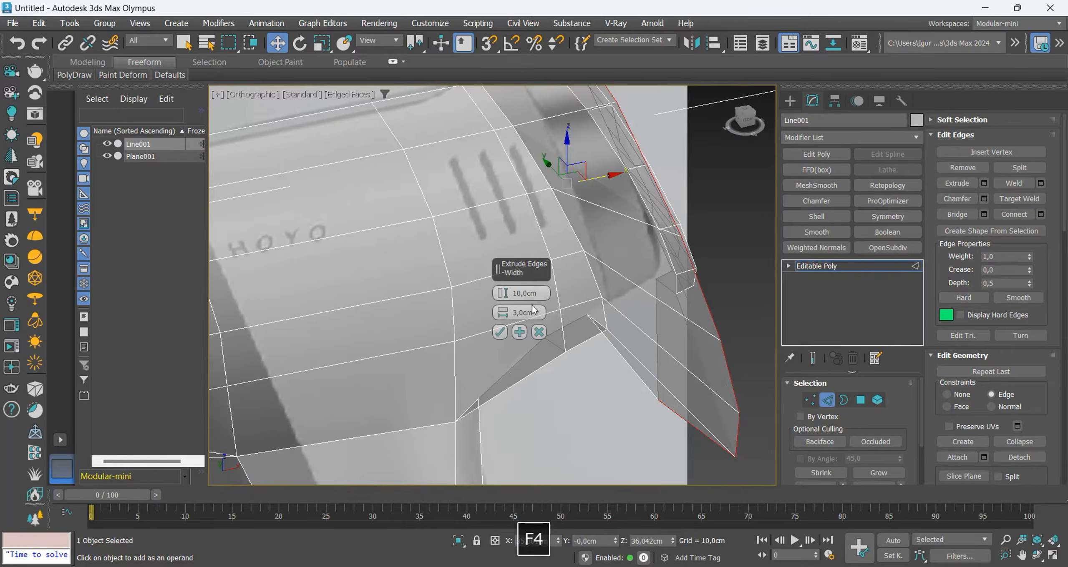
key("alt+x")
right_click(506, 295)
right_click(501, 314)
scroll(612, 264, "up", 4)
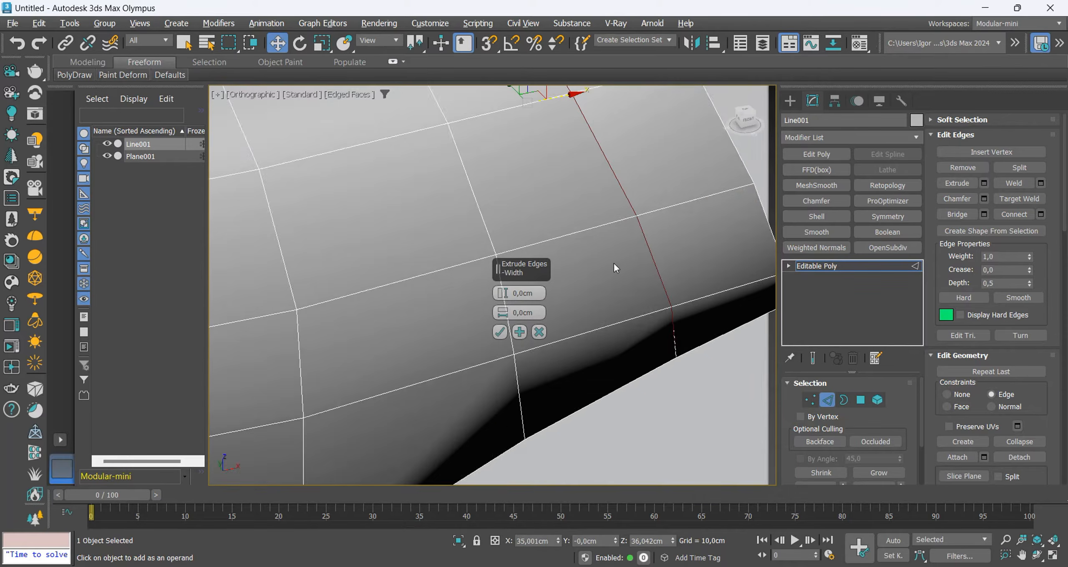
key("F3")
scroll(659, 248, "up", 4)
mouse_move(500, 295)
left_mouse_down()
mouse_move(499, 319)
mouse_move(499, 301)
left_mouse_up()
key("F3")
key("F4")
left_click(500, 332)
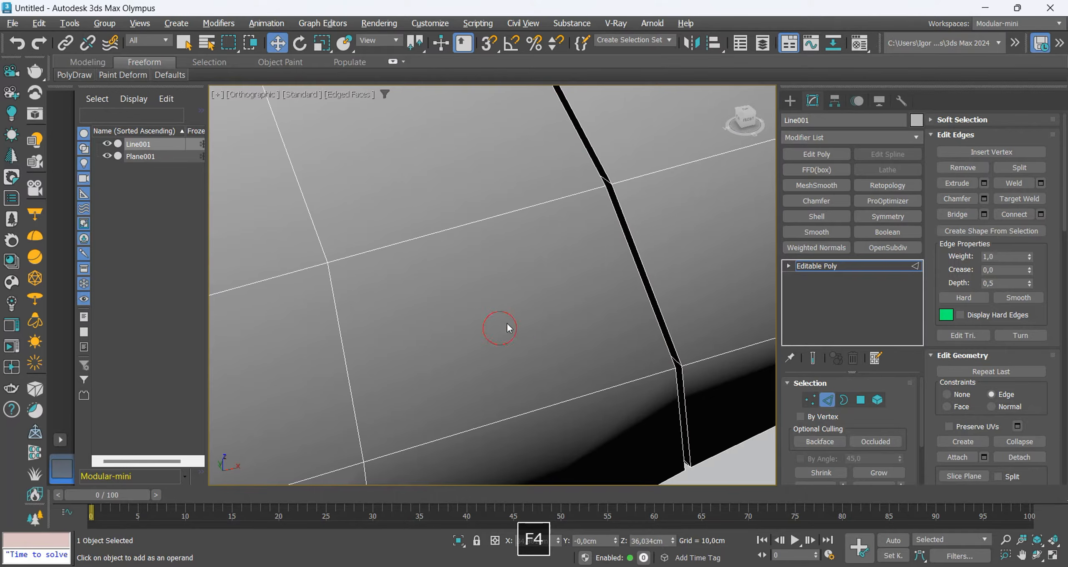
Select the edge loops along the rear groove's rims and chamfer them about 0.039 cm with one segment.
key("F3")
double_click(652, 288)
double_click(647, 293, "ctrl")
key("ctrl+shift+c")
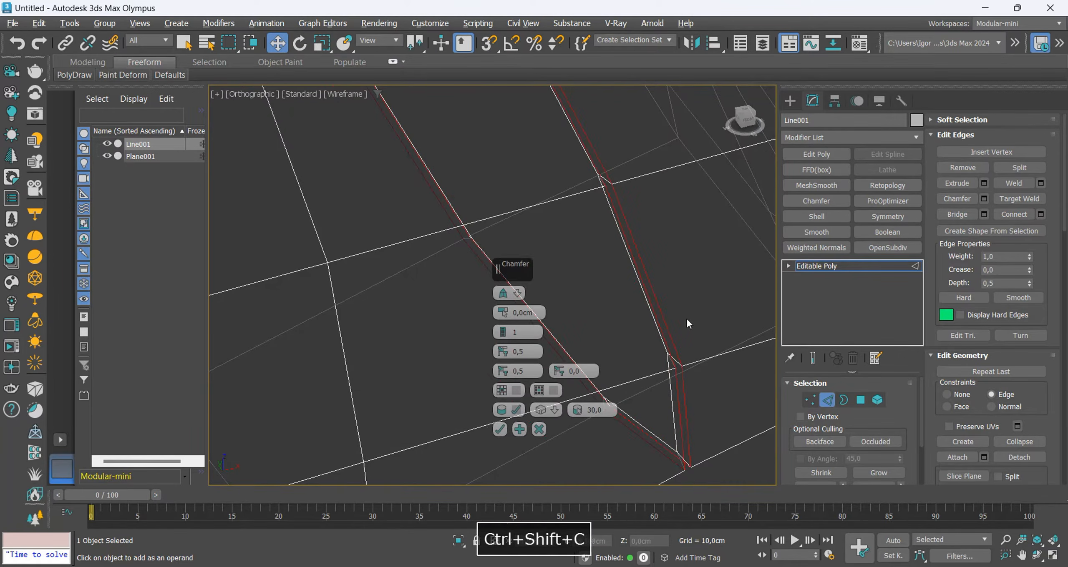
key("F3")
left_click_drag(502, 313, 500, 269)
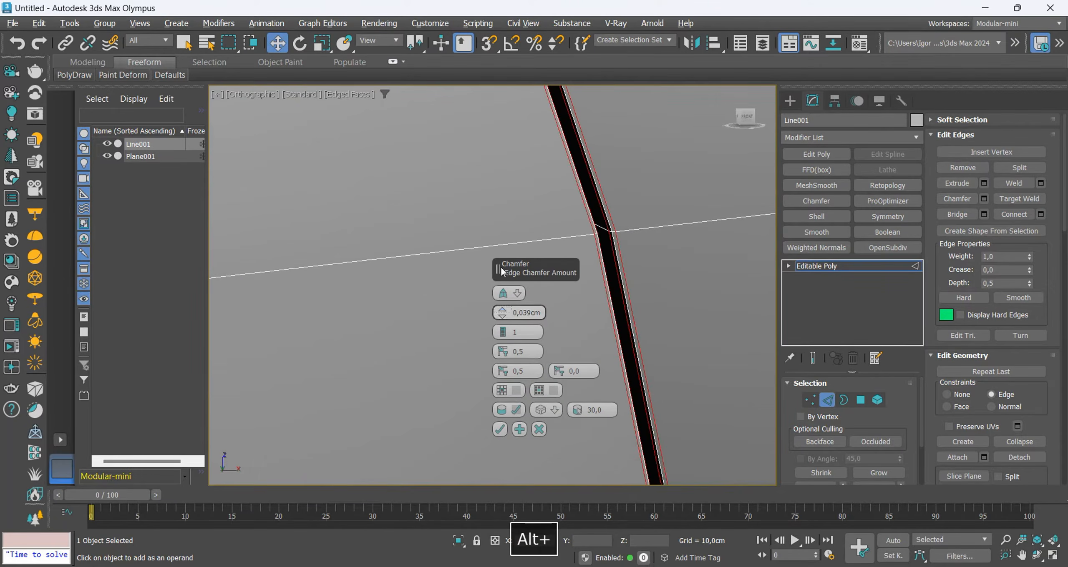
left_click(497, 429)
Add a second small chamfer to the edges at the body's rear end.
scroll(540, 296, "down", 6)
mouse_move(541, 297)
middle_mouse_down("alt")
mouse_move(564, 293)
mouse_move(539, 296)
middle_mouse_up("alt")
key("ctrl+shift+c")
left_click_drag(504, 309, 503, 289)
left_click(500, 429)
key("F4")
scroll(580, 282, "down", 8)
Select the body's open front border and extrude it inward by scaling to the chuck's outline.
middle_click_drag(579, 282, 626, 284, "alt")
scroll(415, 255, "up", 4)
key("3")
left_click(368, 208)
key("r")
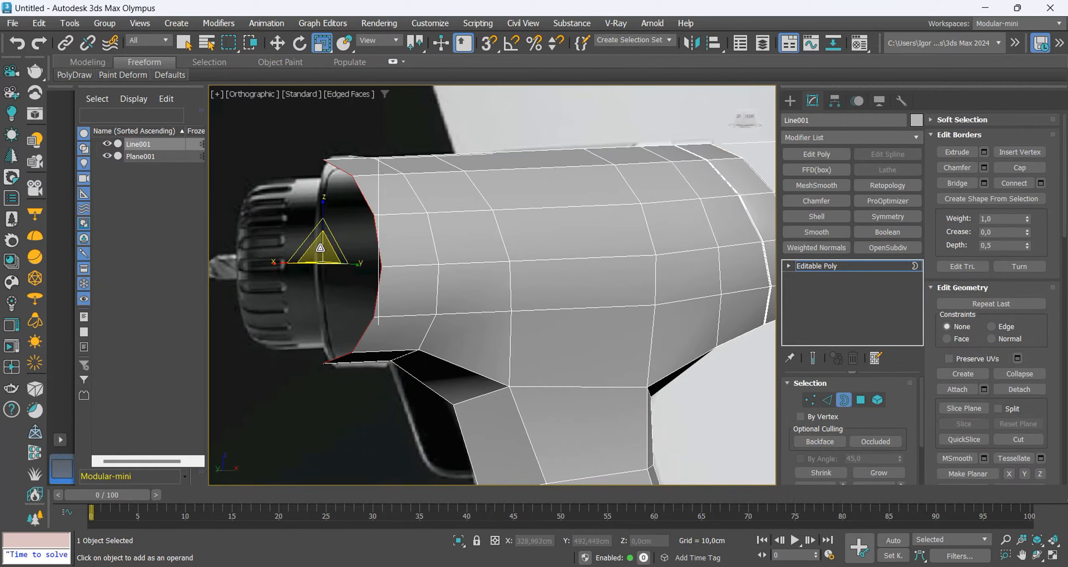
left_click_drag(321, 246, 320, 266, "shift")
Extrude the inner front border forward along X to about -25.439 cm, covering the reference's chuck.
key("f")
key("z")
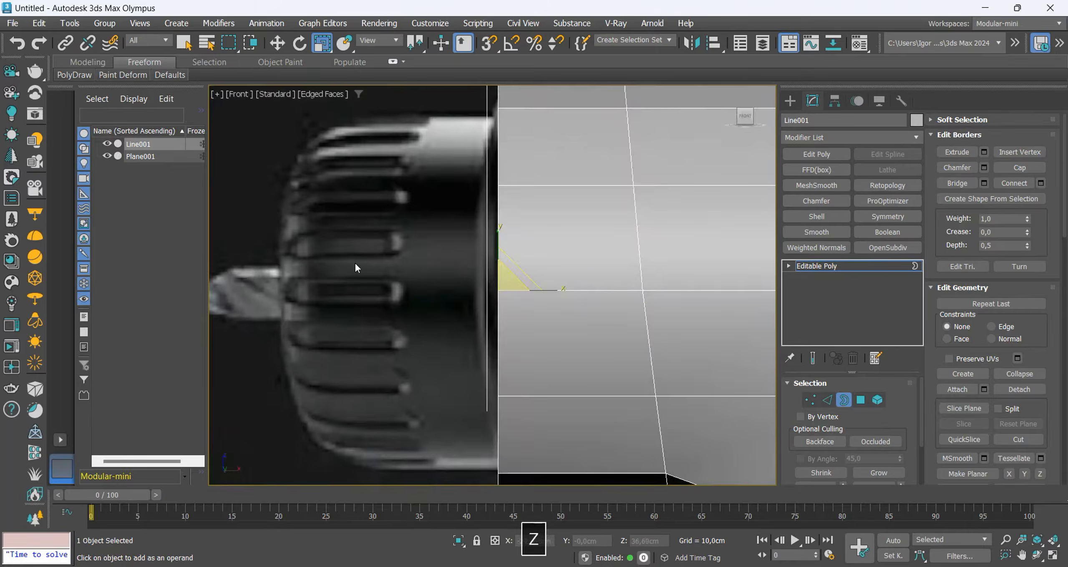
key("F3")
key("F3")
scroll(421, 215, "down", 4)
middle_click_drag(450, 260, 485, 252, "alt")
key("w")
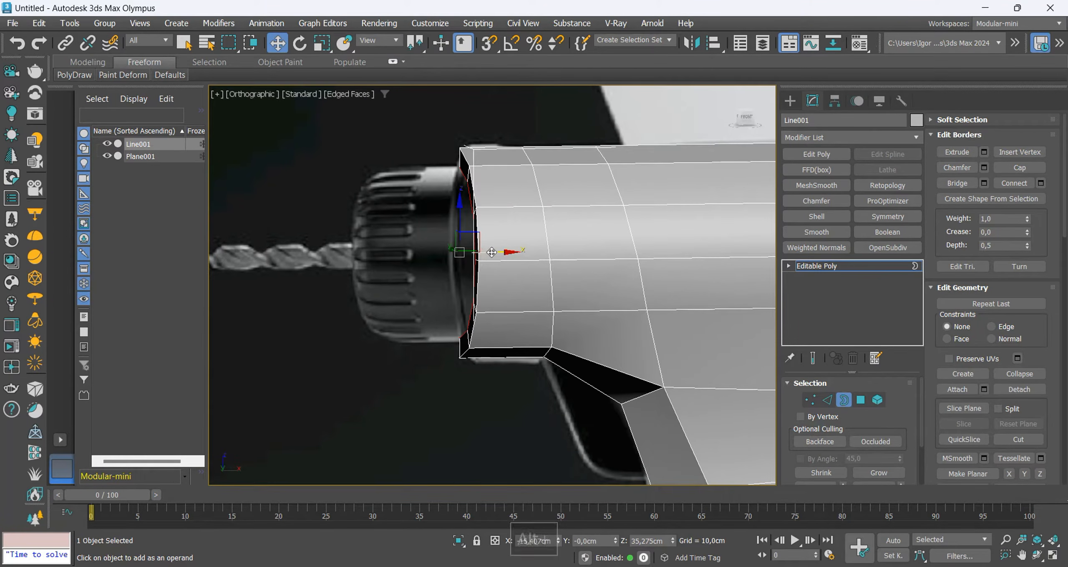
left_click_drag(491, 252, 396, 253, "shift")
key("f")
key("alt+x")
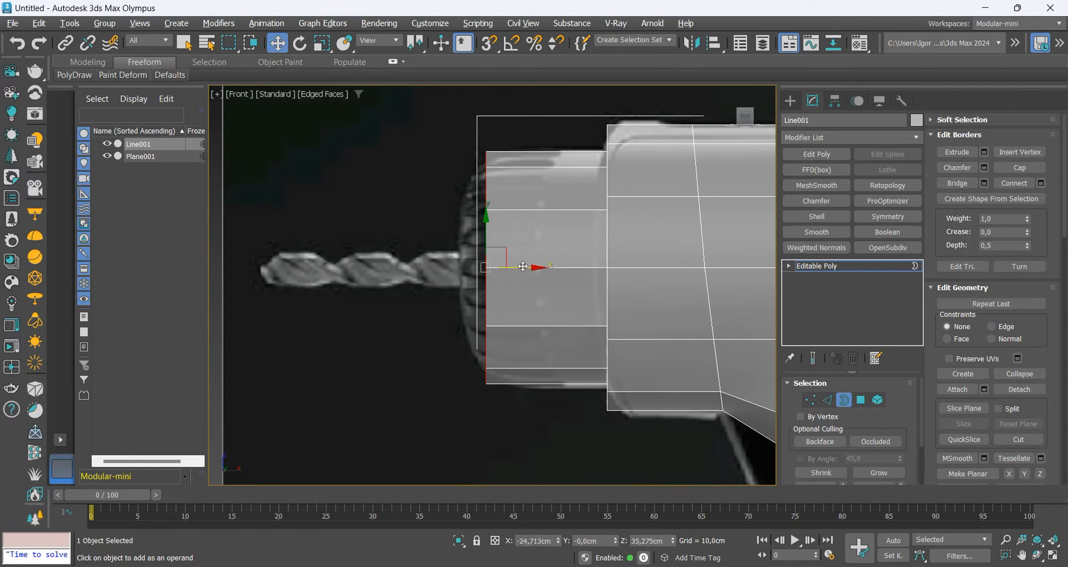
left_click_drag(523, 266, 514, 267)
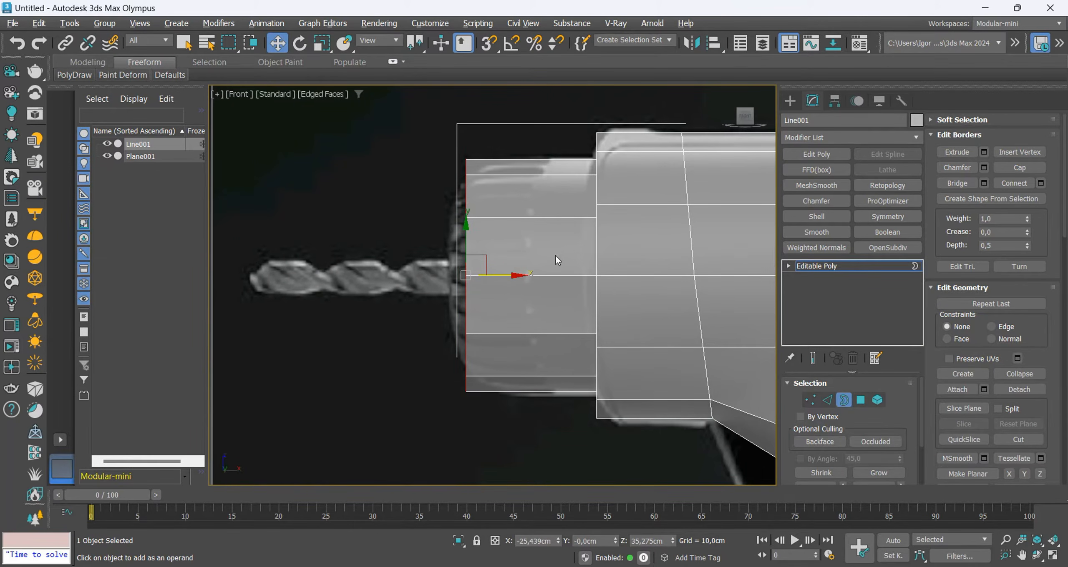
Extrude the chuck's front border inward by scaling and cap the remaining opening.
middle_click_drag(555, 255, 520, 284, "alt")
key("r")
left_click_drag(467, 268, 476, 303, "shift")
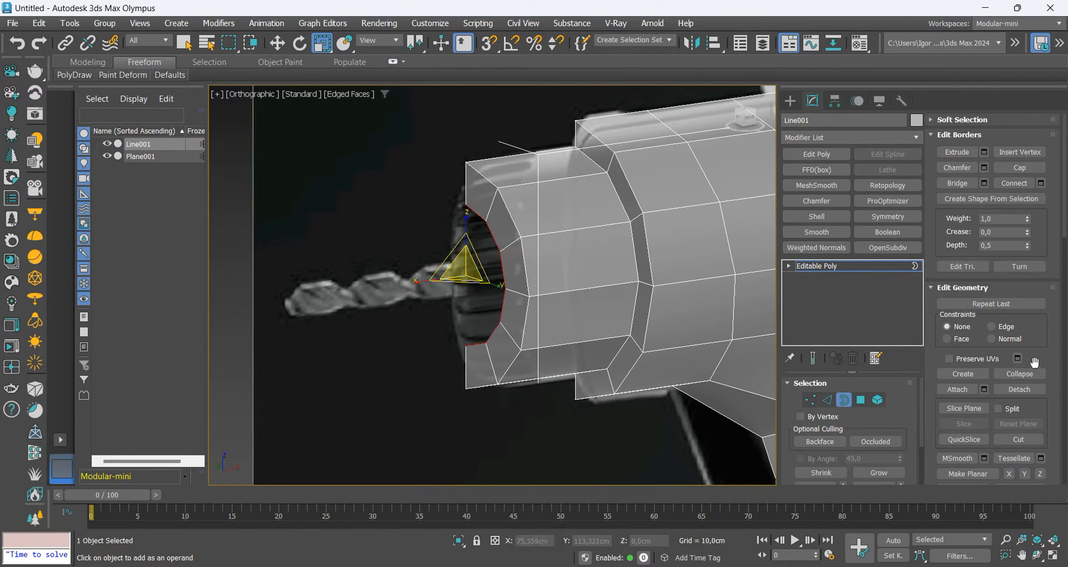
left_click(1020, 168)
Select the outer edge loop around the chuck's front end.
key("2")
middle_click_drag(541, 209, 516, 191, "alt")
scroll(516, 191, "up", 4)
key("2")
key("2")
key("w")
double_click(509, 164)
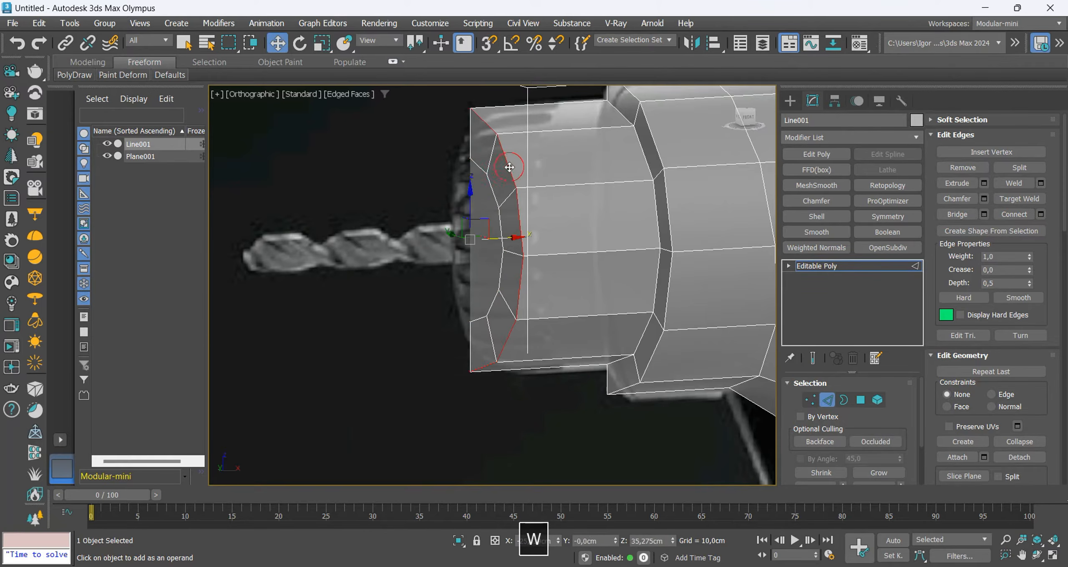
key("f")
key("z")
middle_click_drag(521, 210, 544, 222, "alt")
key("r")
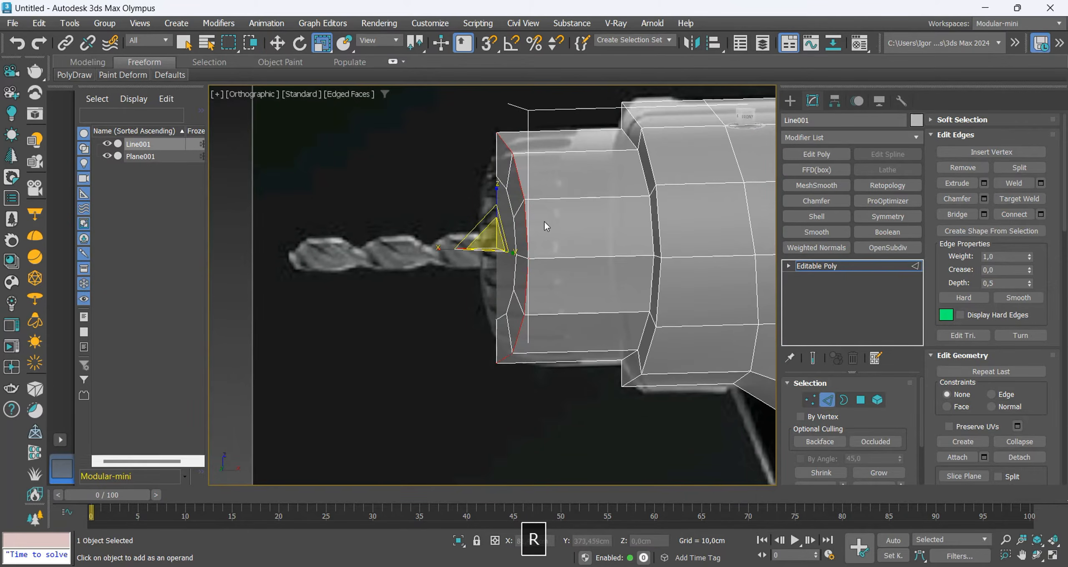
Select the chuck's front cap polygon and move it forward along X to give the tip a sloped rim.
key("w")
key("F3")
key("4")
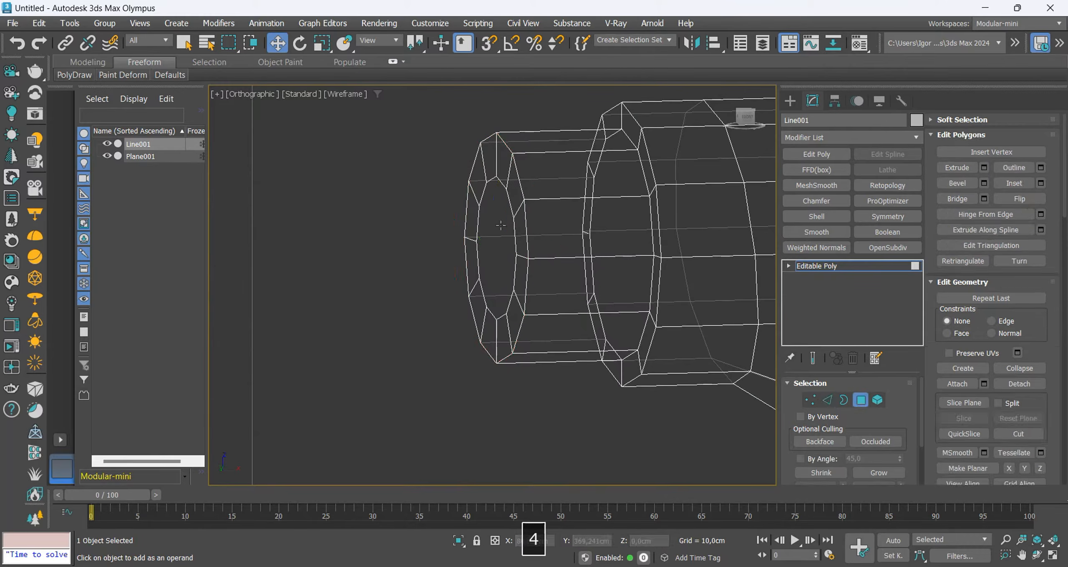
left_click(508, 246)
key("F3")
left_click_drag(530, 251, 515, 251)
Chamfer the chuck's front edge loops about 2.298 cm with 2 segments to round the tip.
key("2")
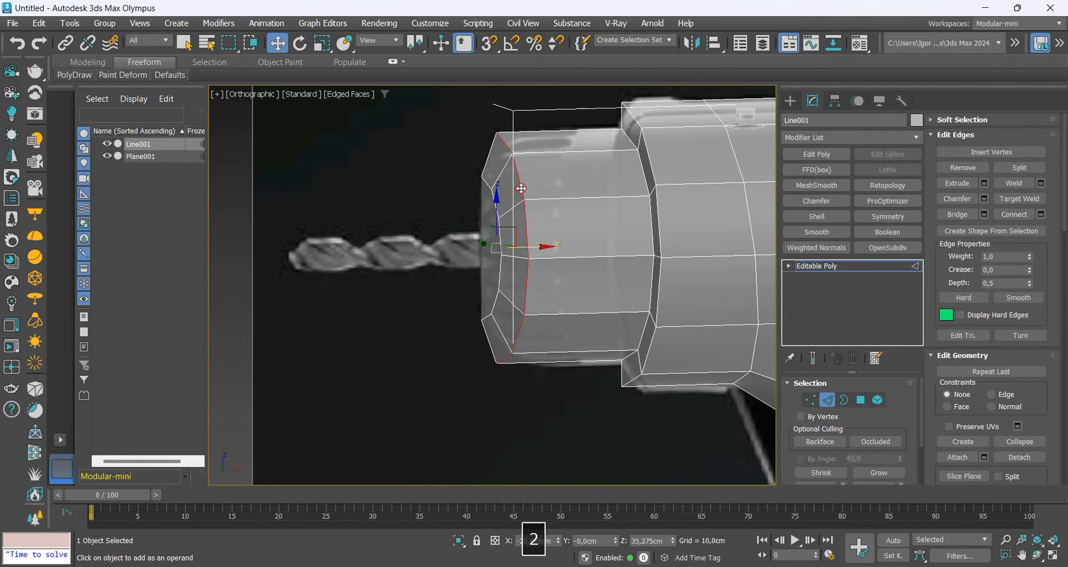
key("ctrl+shift+c")
middle_click_drag(464, 222, 436, 217)
left_click_drag(502, 312, 502, 286)
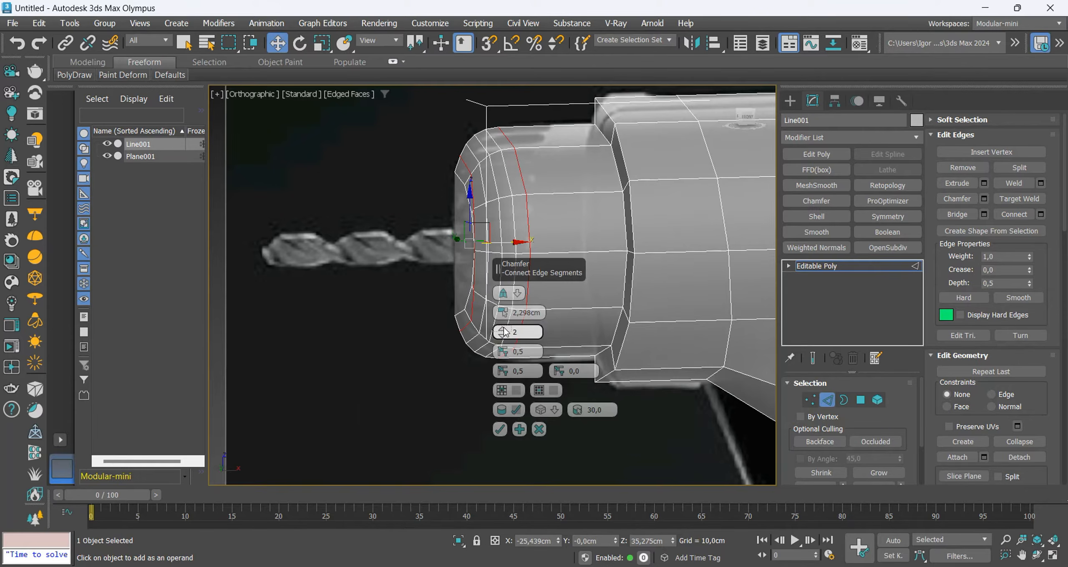
key("F4")
key("F4")
left_click(500, 430)
Remove a surplus edge loop from the chuck's rounded front end.
key("f")
key("F4")
key("F4")
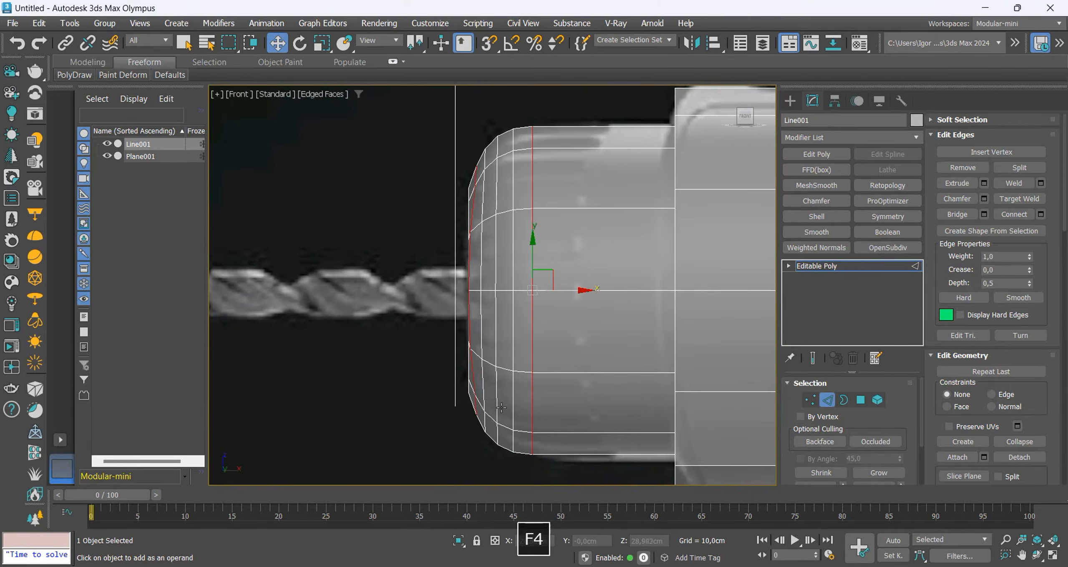
key("F4")
scroll(533, 203, "down", 4)
middle_click_drag(534, 212, 586, 298, "alt")
key("F4")
key("ctrl+BackSpace")
key("F4")
Connect the front cap's opposite middle vertices and cut further cross edges between the opposite vertices of its ring.
key("1")
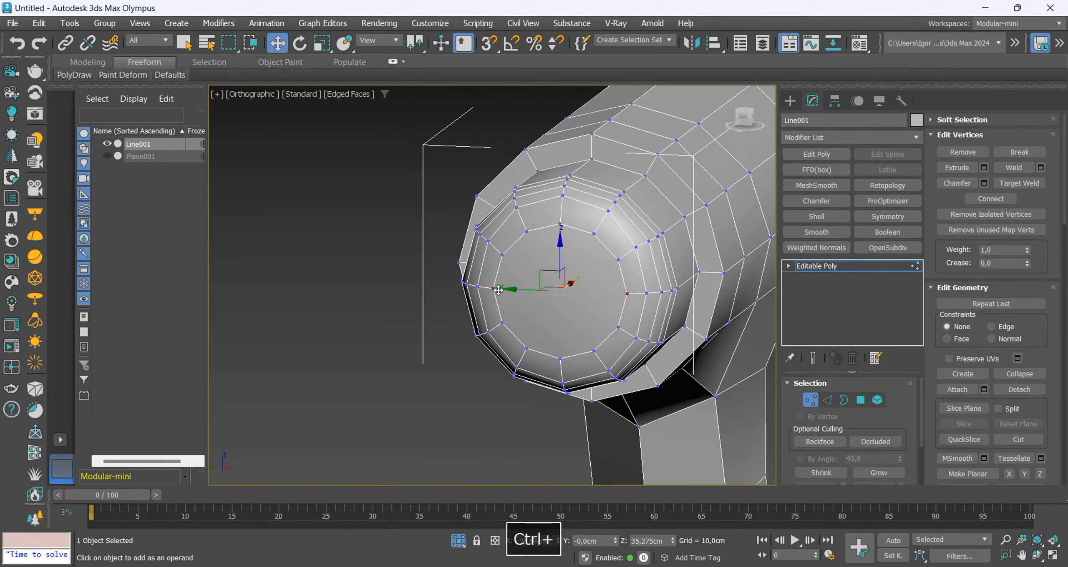
key("ctrl+shift+e")
key("alt+c")
left_click(560, 225)
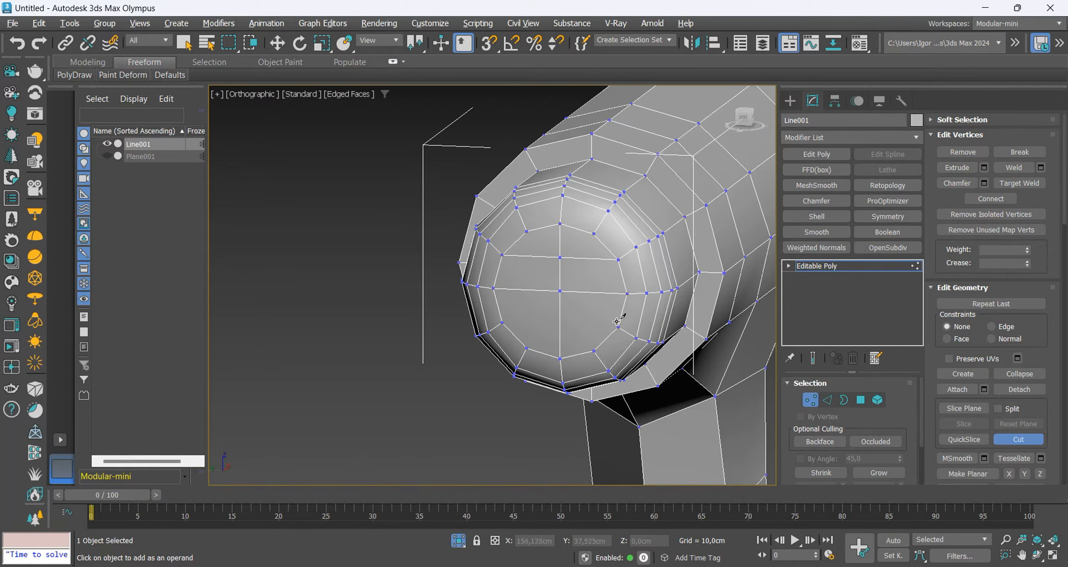
right_click(584, 317)
Examine the whole drill and its rounded front end with and without edges displayed.
middle_click_drag(595, 327, 522, 300, "alt")
key("f")
key("z")
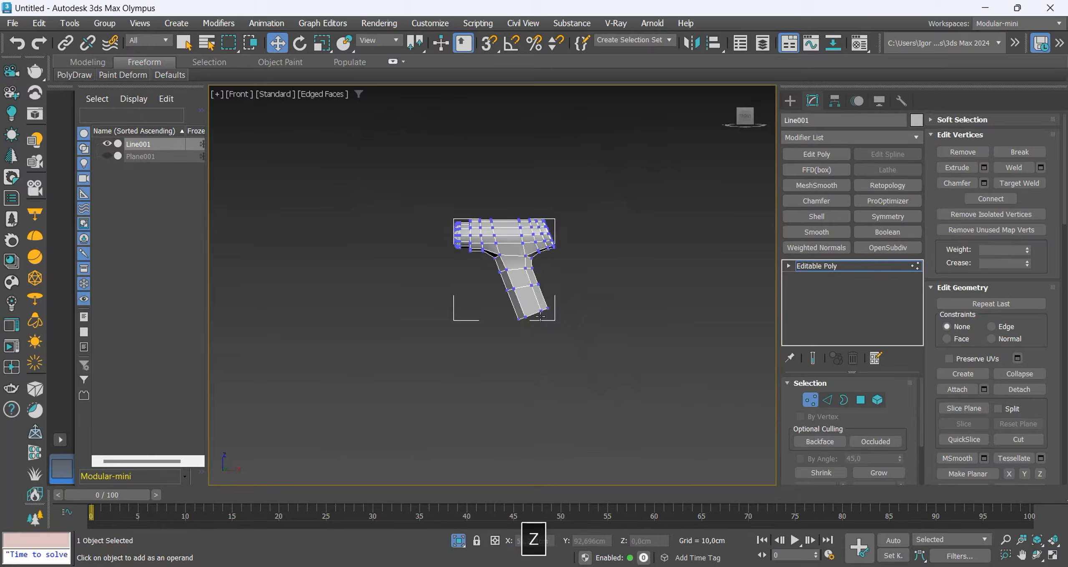
key("F4")
scroll(482, 249, "up", 4)
middle_click_drag(355, 148, 646, 300)
key("F4")
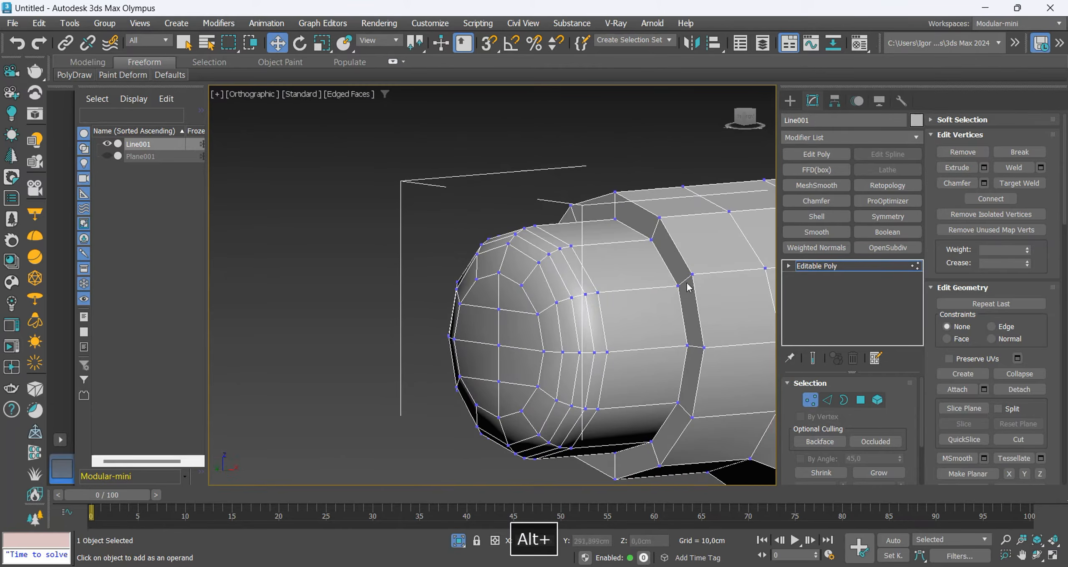
Select both edge loops of the step between chuck and body and chamfer them about 0.073 cm with a single segment.
scroll(688, 284, "up", 2)
key("2")
double_click(682, 258)
key("ctrl+shift+c")
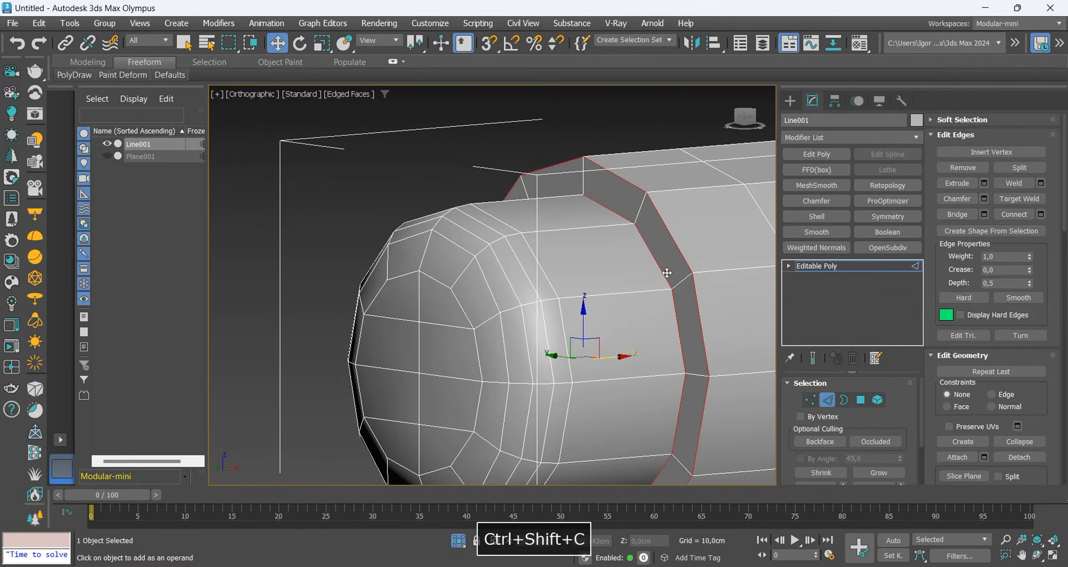
scroll(664, 273, "up", 2)
right_click(504, 319)
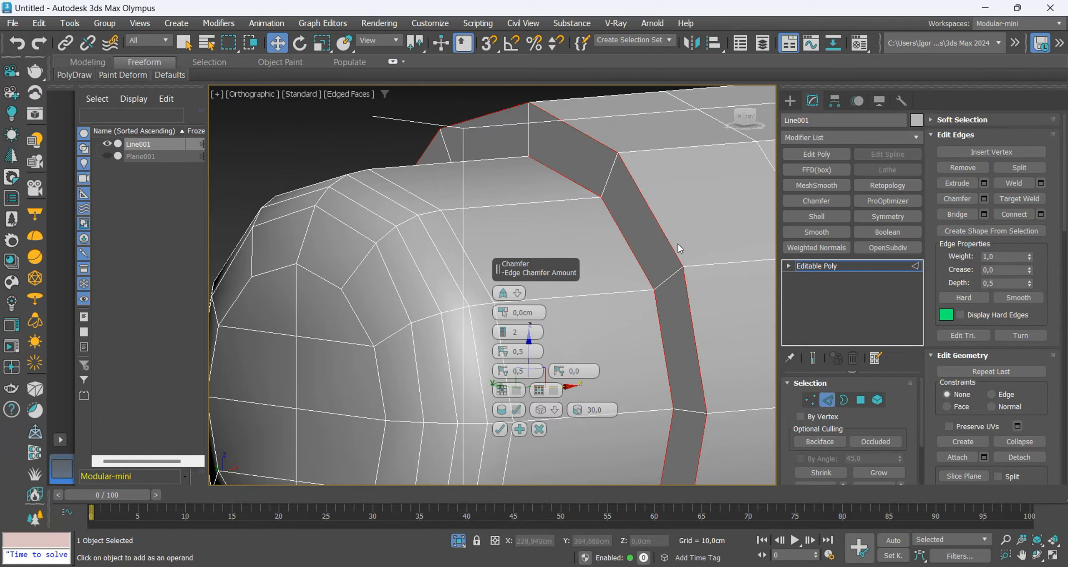
scroll(679, 245, "up", 2)
left_click_drag(502, 311, 502, 280, "alt")
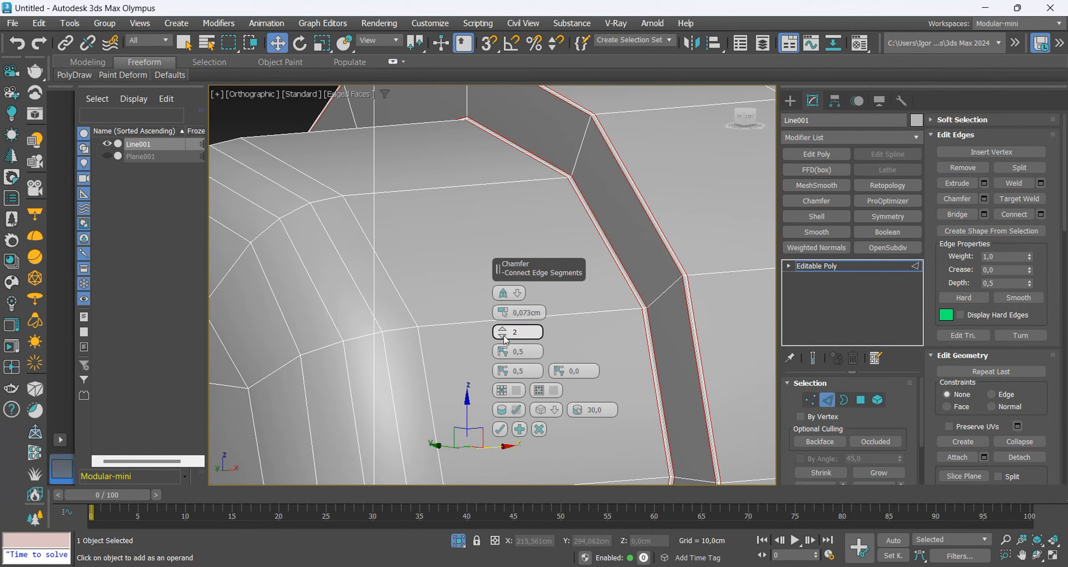
left_click(502, 337)
left_click(500, 430)
Examine the shading of the drill's front end, body and handle with and without edges displayed.
key("2")
scroll(477, 234, "down", 6)
key("F4")
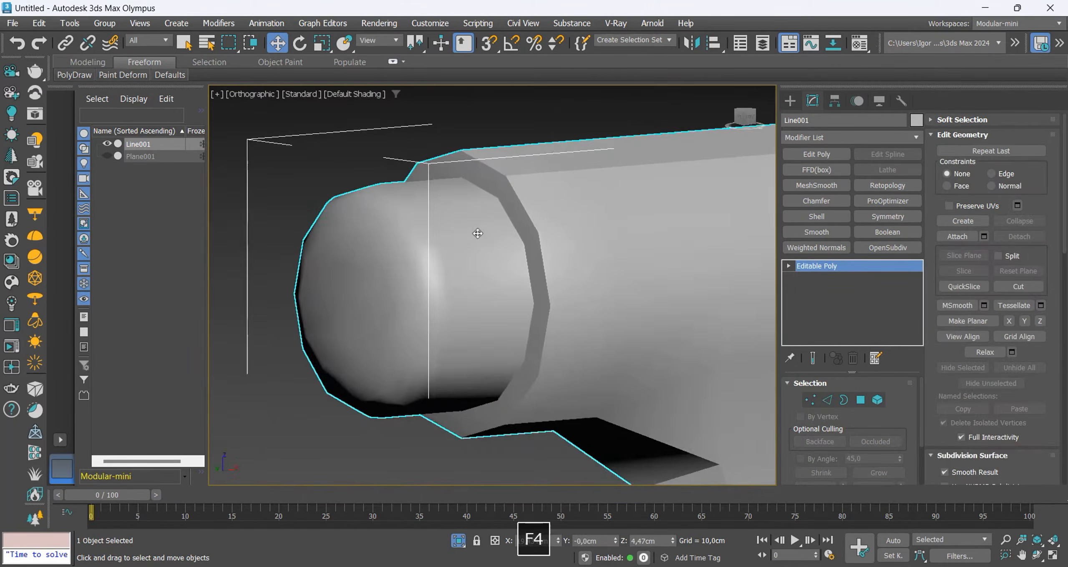
key("F4")
mouse_move(499, 246)
middle_mouse_down("alt")
mouse_move(529, 291)
mouse_move(528, 263)
middle_mouse_up("alt")
key("F4")
key("F4")
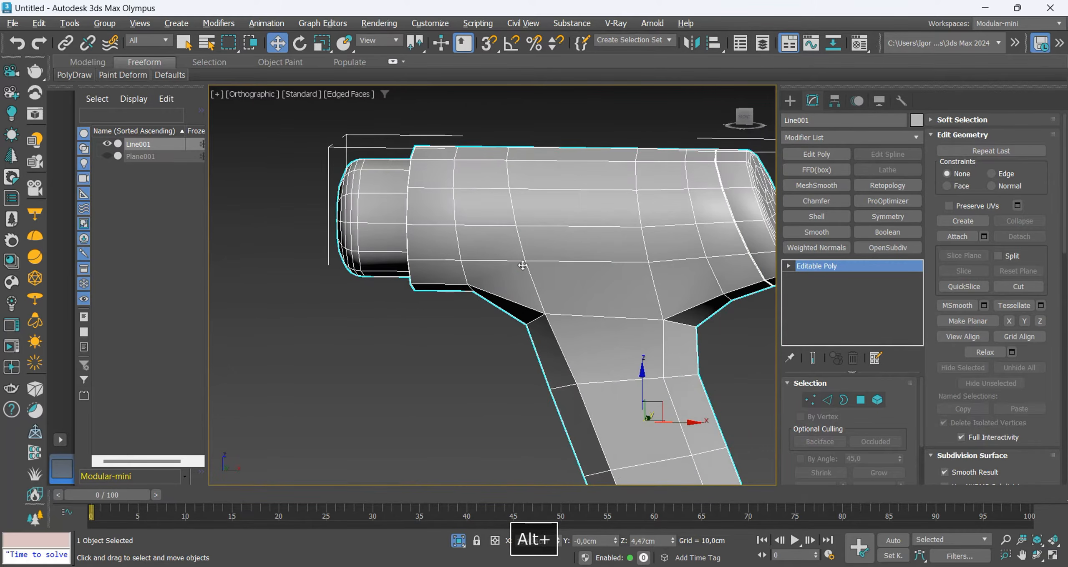
key("f")
key("z")
key("F4")
key("F4")
middle_click_drag(526, 226, 556, 272)
Bring back the reference and slide the handle's upper edge loop up to about Z 13.077 cm using the Edge constraint.
key("alt+q")
key("alt+x")
key("alt+x")
scroll(521, 340, "up", 4)
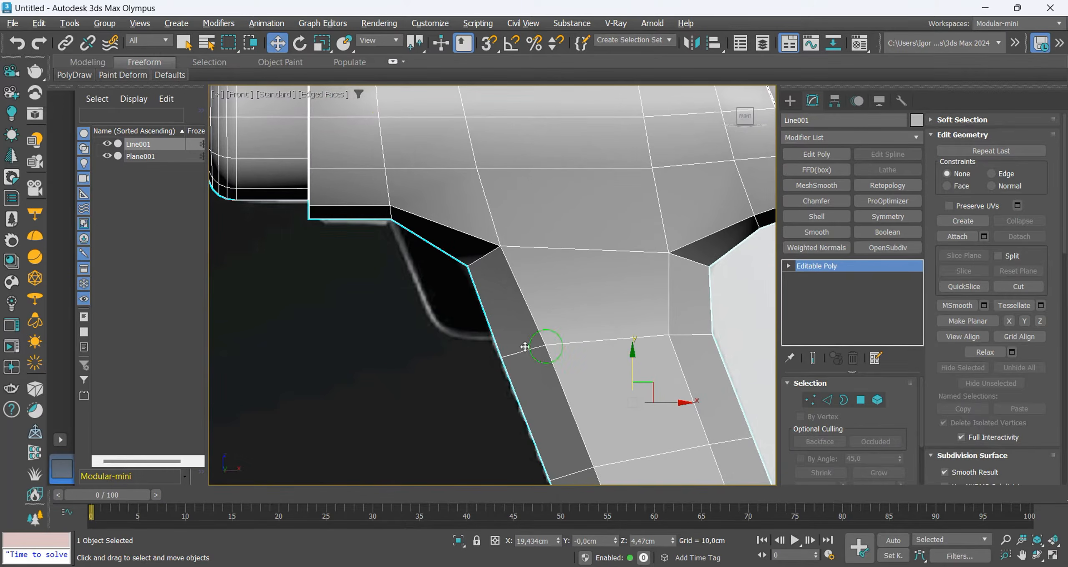
key("2")
double_click(556, 344)
key("ctrl+alt+e")
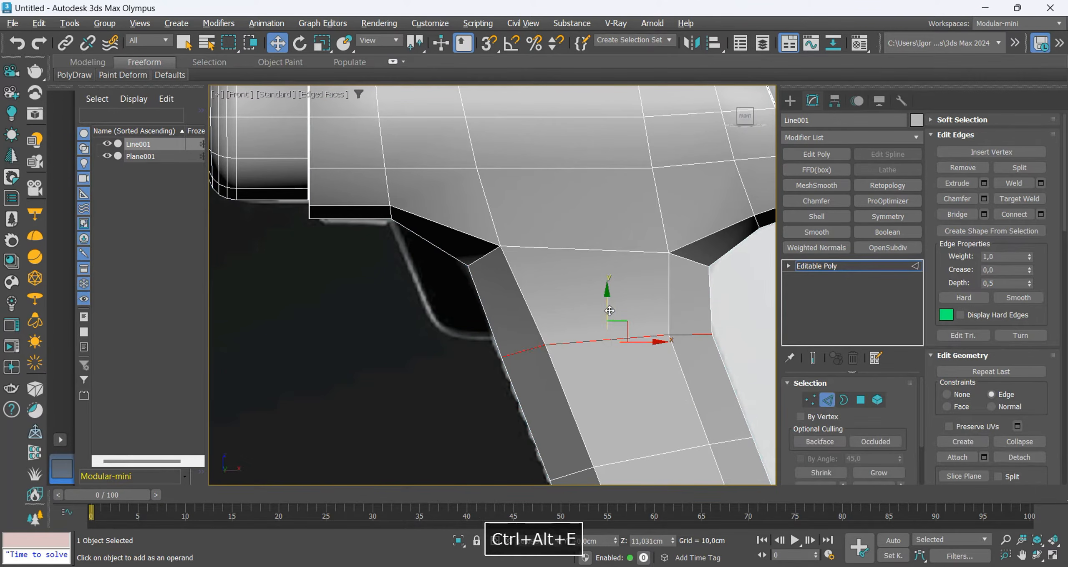
left_click_drag(609, 310, 608, 297)
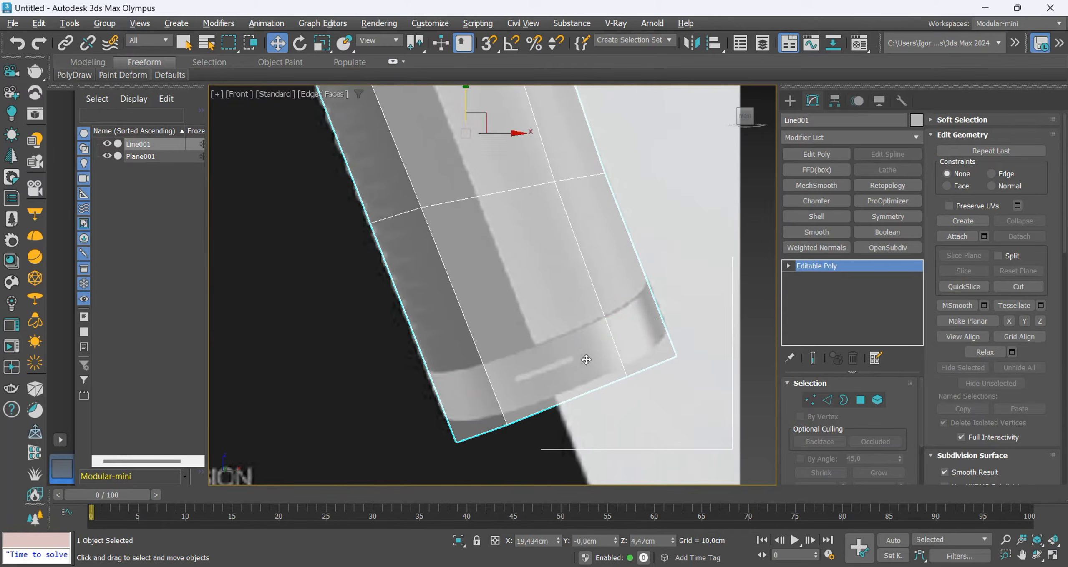
Insert an edge loop across the handle near its base, along the reference's seam.
key("alt+1")
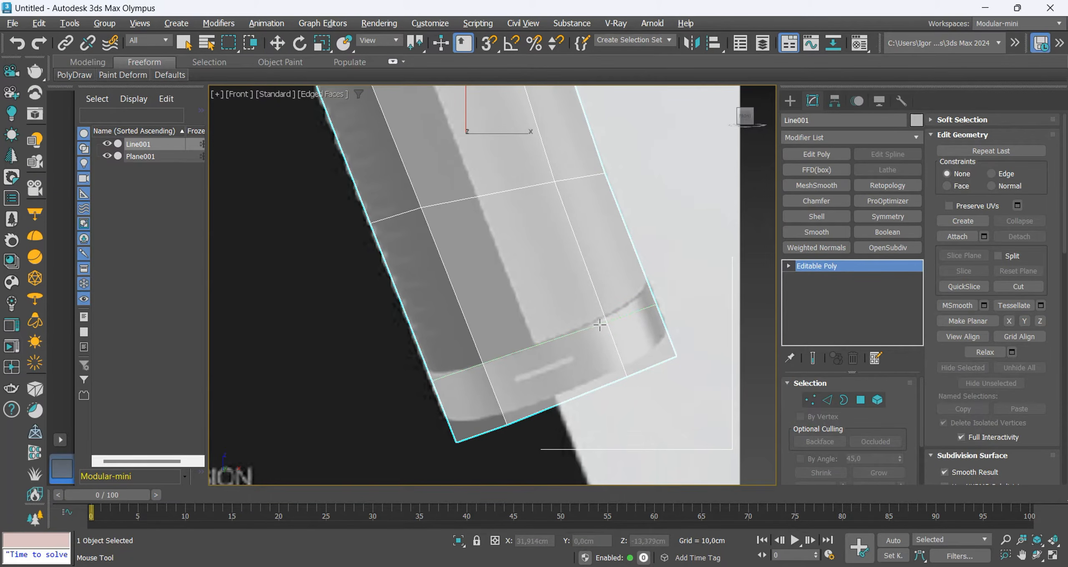
left_click(599, 325)
key("w")
Select the vertices of the handle's base section and move them about -0.294 cm in X and 0.734 cm in Y.
key("1")
key("F3")
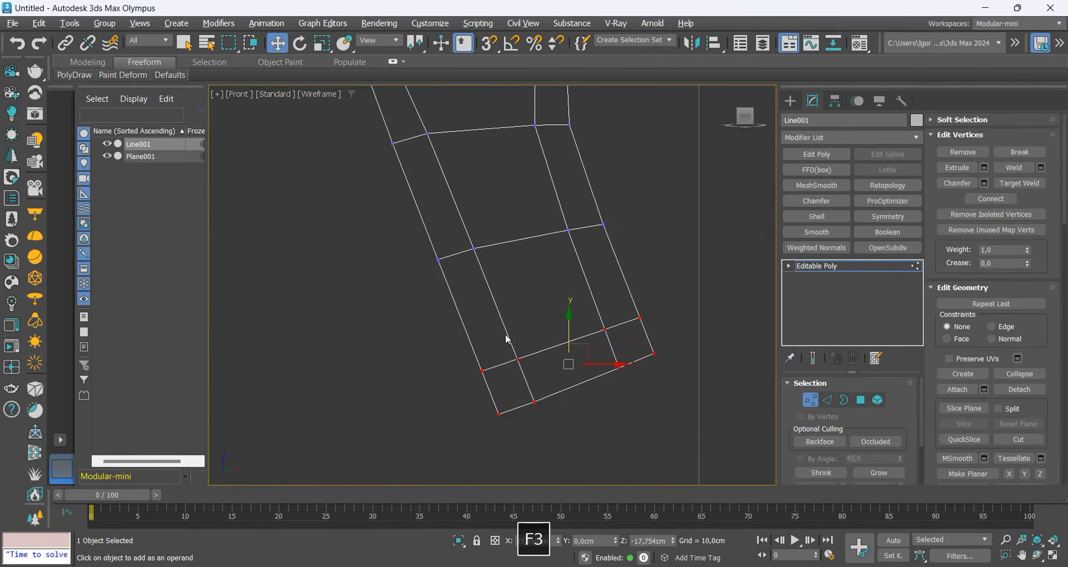
key("F3")
left_click_drag(571, 367, 570, 362)
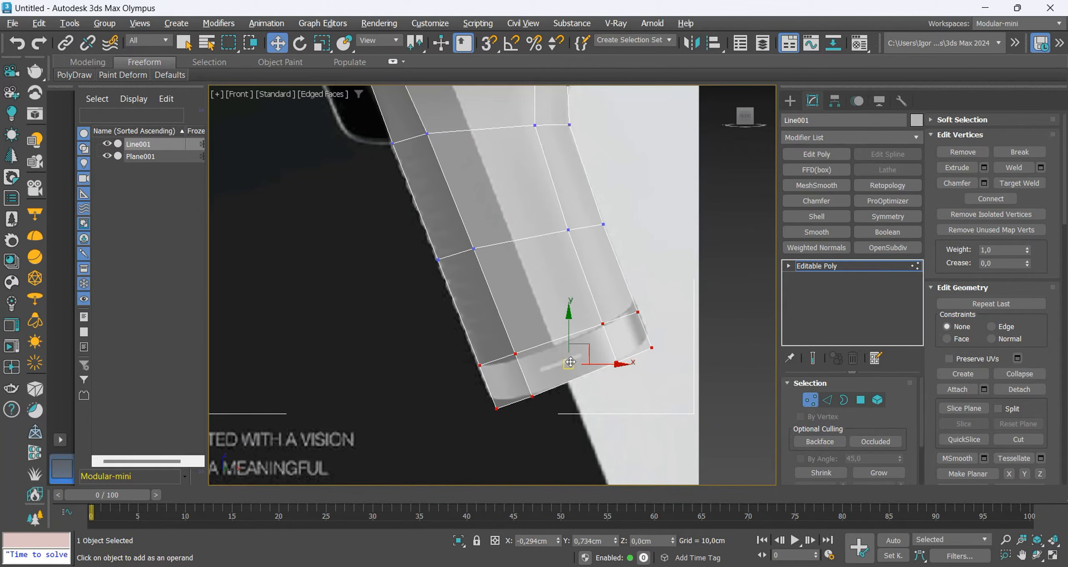
key("F3")
scroll(570, 361, "down", 2)
key("F3")
Nudge the handle's base vertices onto the reference and slide the seam loop along its edges to about X 26.722 cm, Z -14.951 cm.
middle_click_drag(570, 360, 581, 360, "alt")
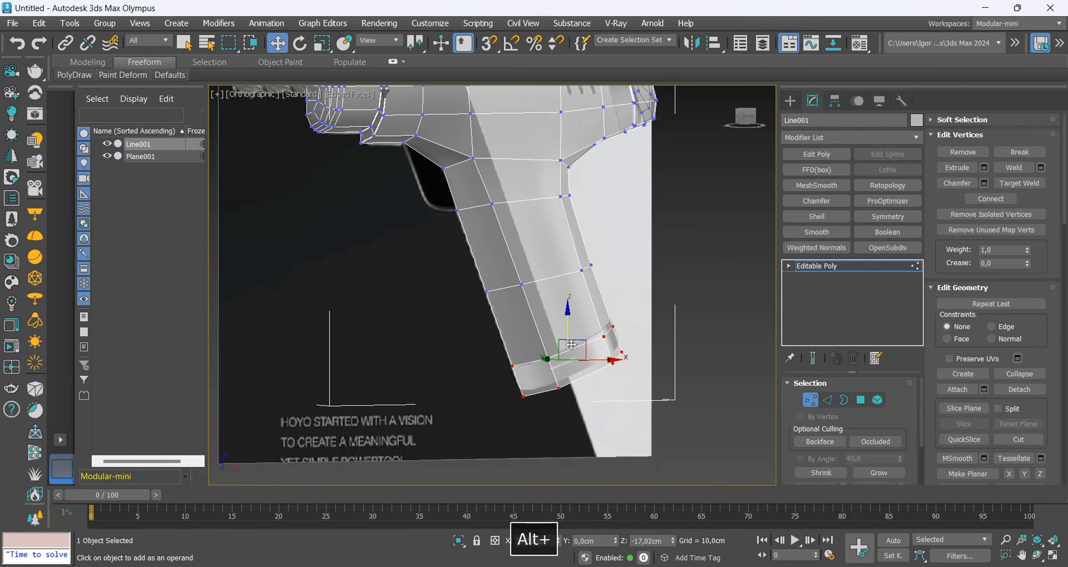
scroll(582, 355, "up", 2)
key("2")
double_click(583, 341)
key("f")
key("z")
key("ctrl+alt+e")
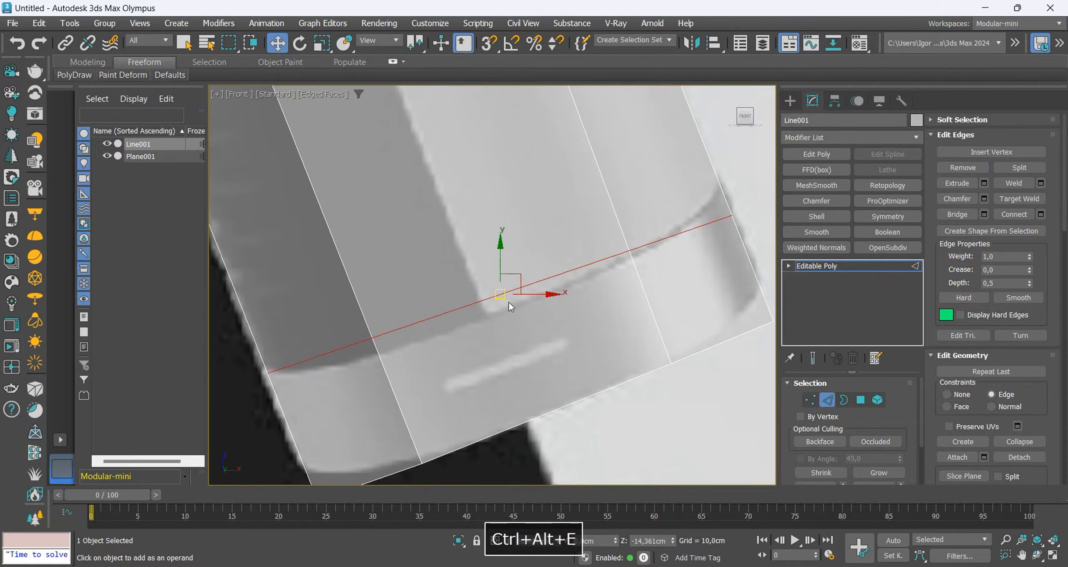
left_click_drag(509, 302, 514, 311)
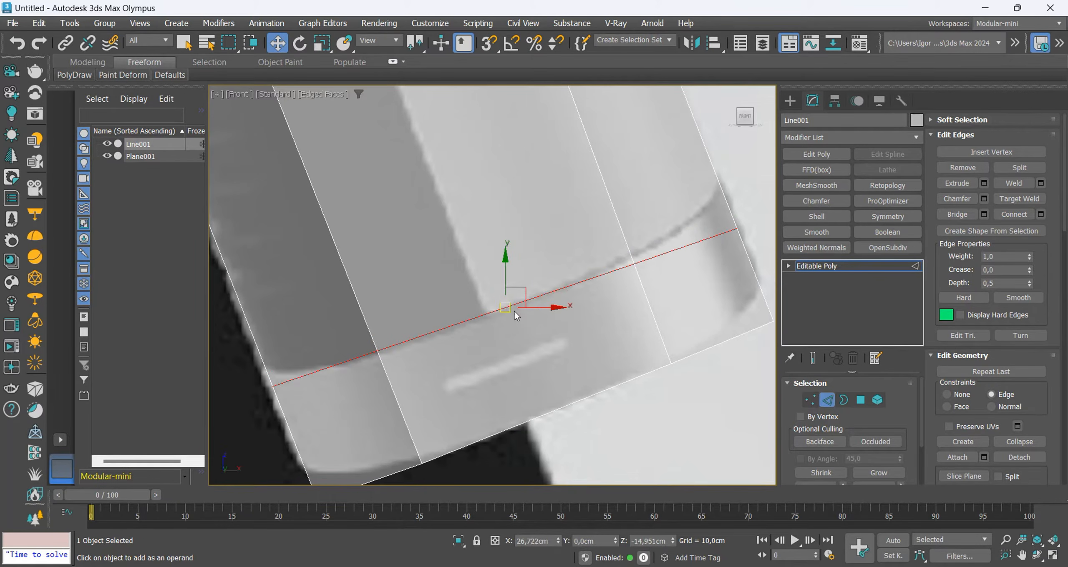
middle_click_drag(514, 312, 577, 354, "alt")
Extrude the seam edge loop near the handle's base into a groove and chamfer its edges by 0.073 cm with 1 segment.
key("alt+x")
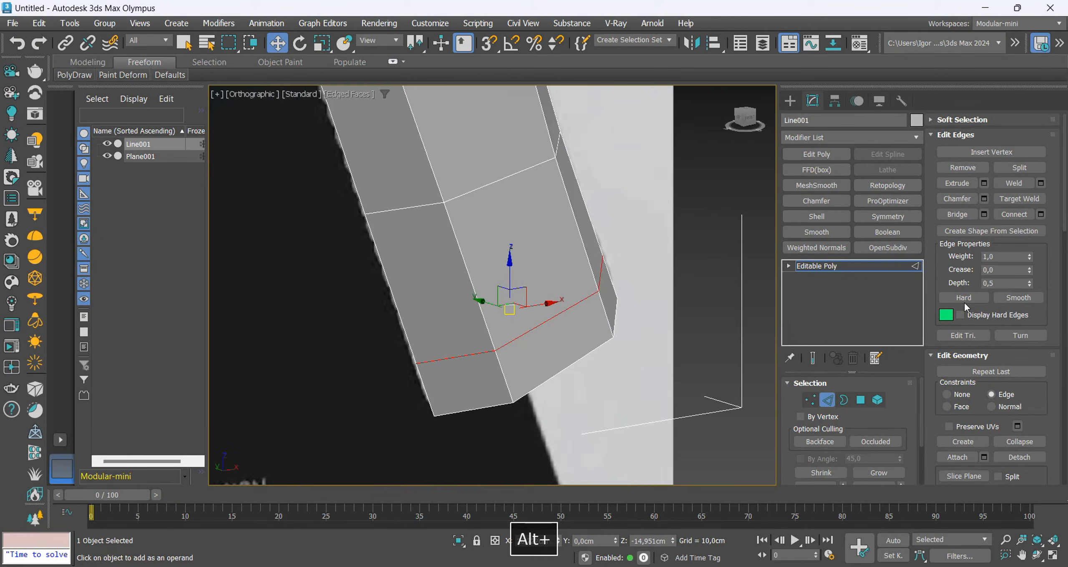
left_click(984, 183)
left_click(501, 334)
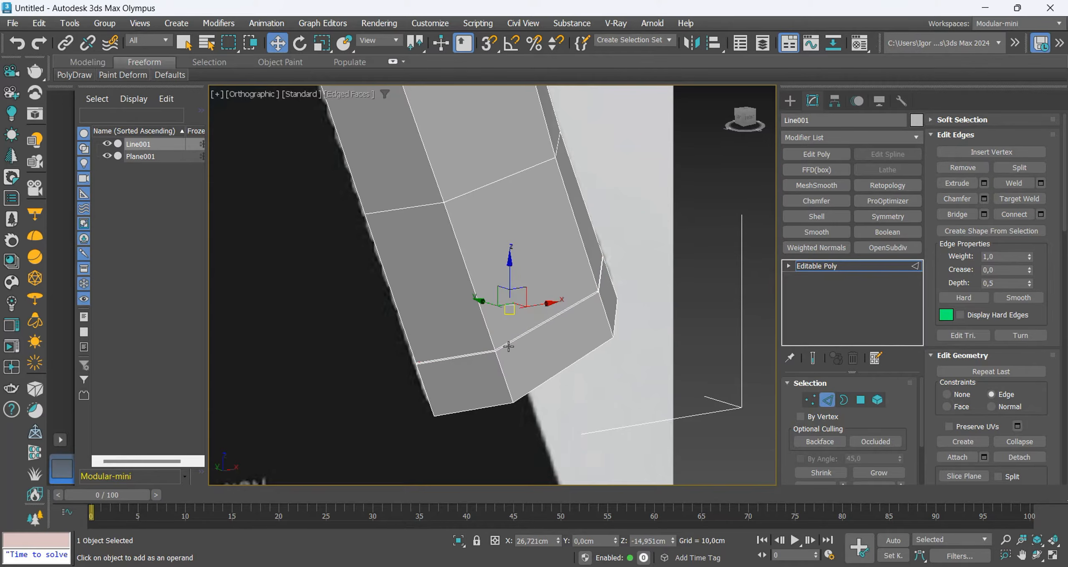
scroll(500, 332, "up", 4)
key("ctrl+shift+c")
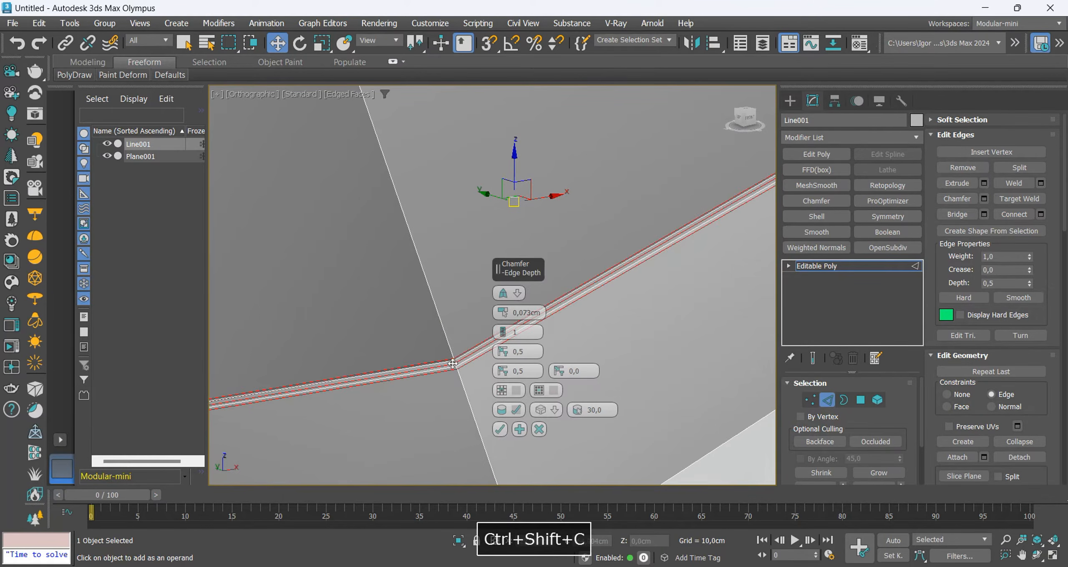
scroll(486, 414, "up", 2)
left_click(500, 429)
Select the open border at the handle's bottom and scale copies of it inward, without constraints, to form inset rings.
scroll(514, 333, "down", 4)
middle_click_drag(514, 334, 542, 271, "alt")
key("F3")
key("3")
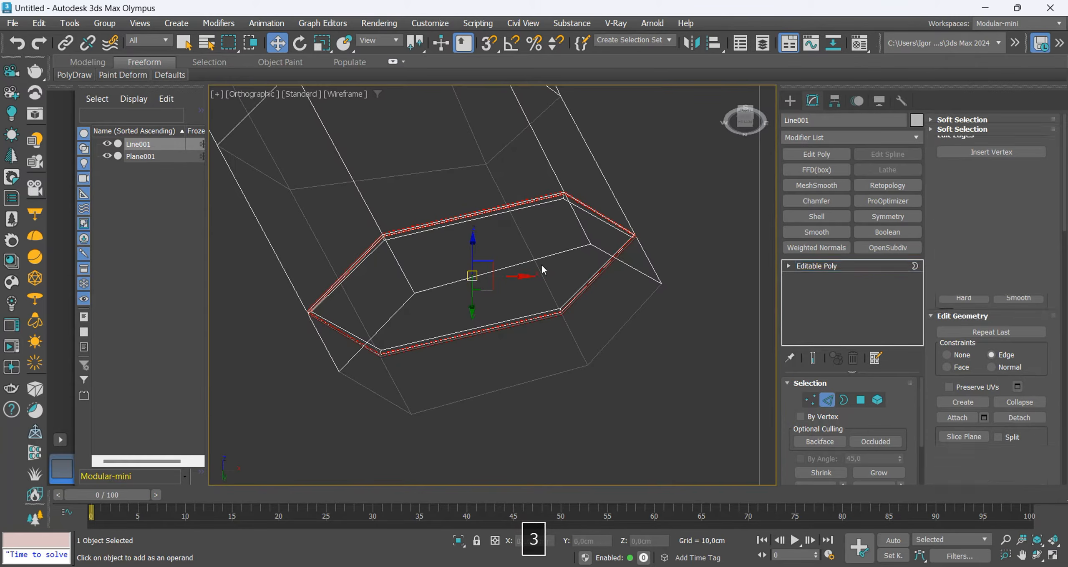
left_click(544, 259)
key("r")
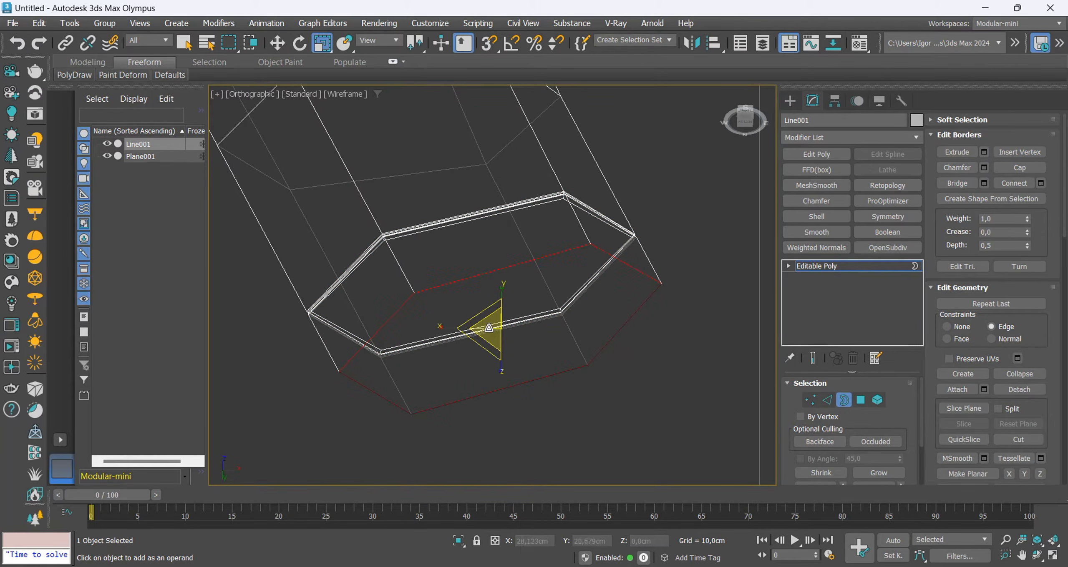
key("ctrl+alt+e")
left_click_drag(488, 328, 491, 338, "shift")
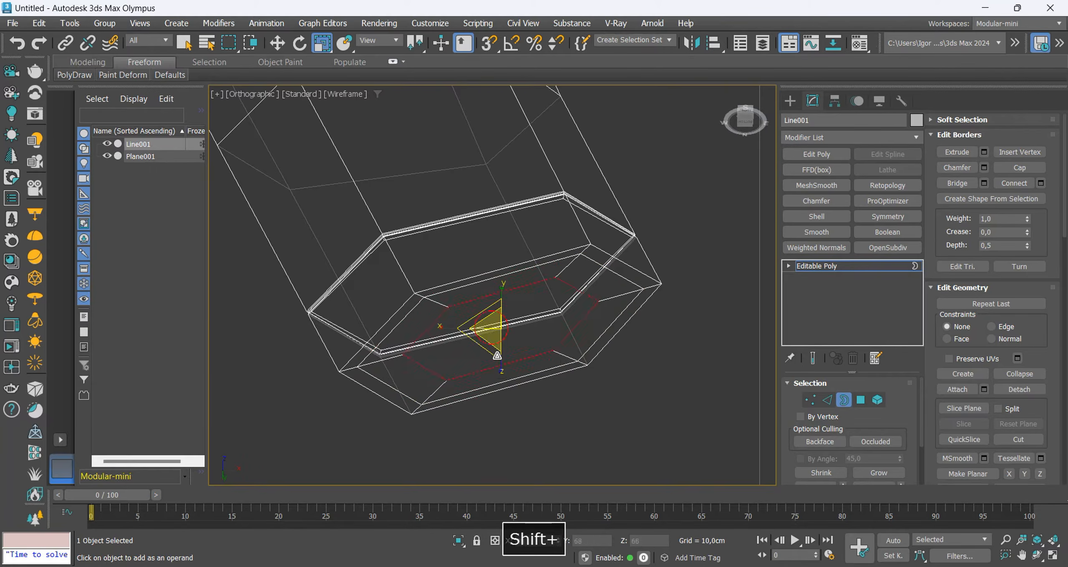
Cap the remaining opening at the handle's bottom and connect its two opposite end vertices with an edge.
middle_click_drag(492, 333, 531, 331, "alt")
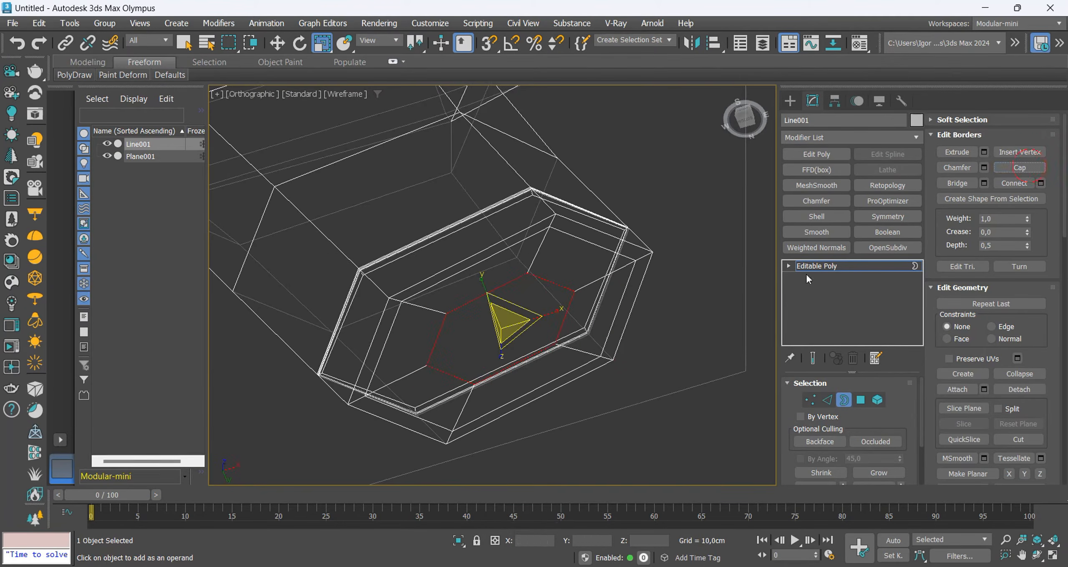
key("1")
left_click(574, 291)
left_click(426, 366, "ctrl")
key("ctrl+shift+e")
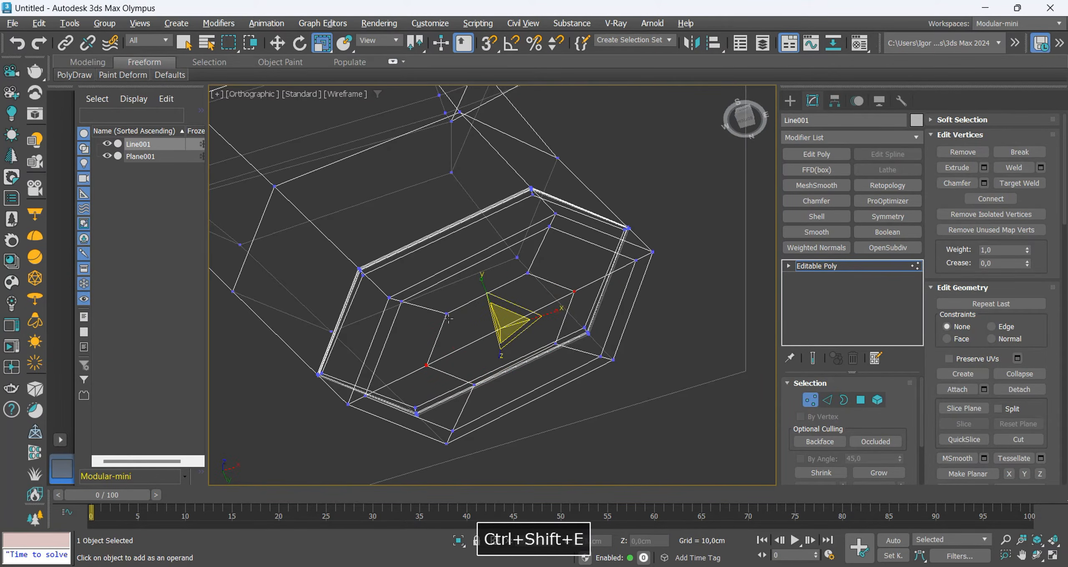
Chamfer the outer rim edge loop of the handle's bottom by about 0.208 cm with 1 segment.
mouse_move(449, 319)
middle_mouse_down("alt")
mouse_move(563, 305)
mouse_move(611, 272)
middle_mouse_up("alt")
key("F3")
key("2")
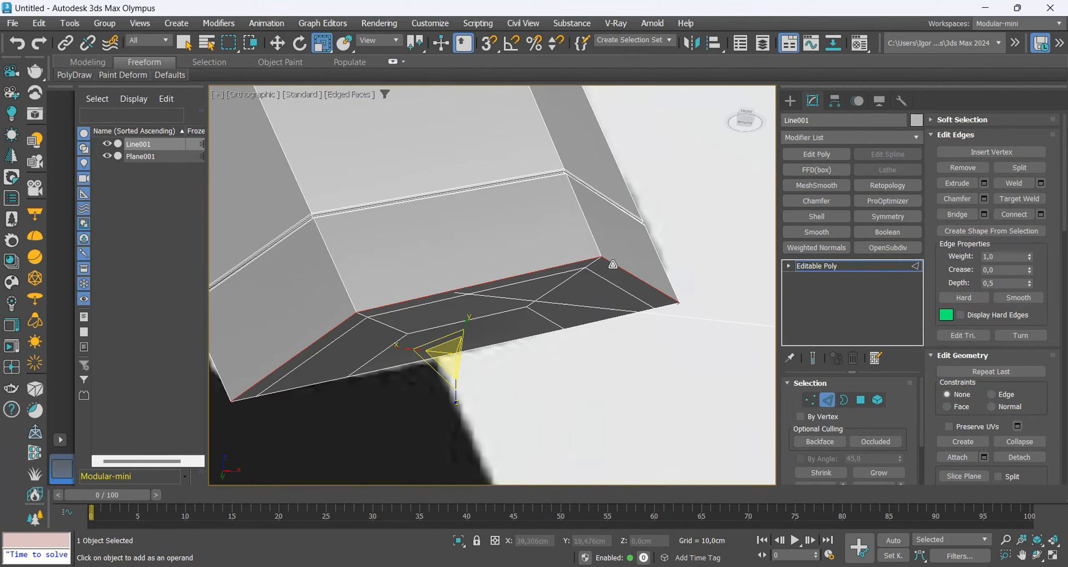
key("ctrl+shift+c")
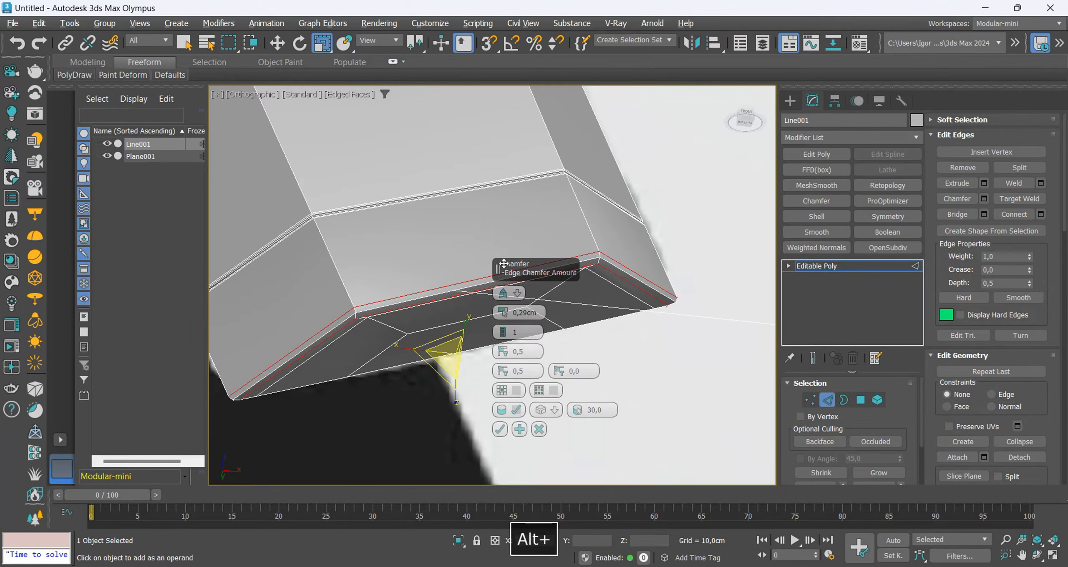
middle_click_drag(469, 360, 465, 318, "alt")
left_click_drag(502, 316, 501, 332)
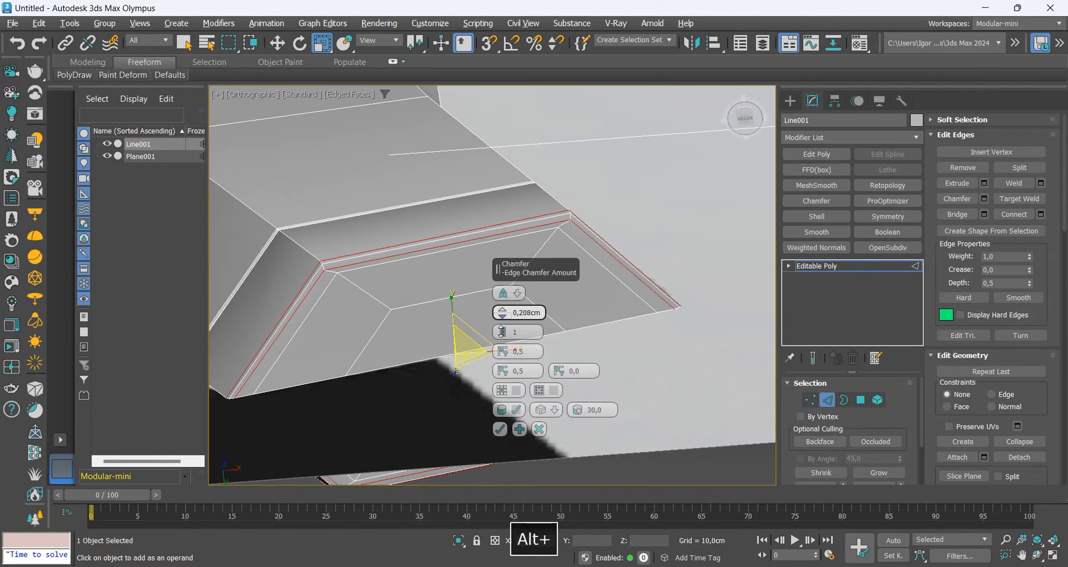
left_click(499, 429)
Insert an edge loop around the handle's base section, midway between the seam groove and the bottom rim.
key("2")
key("F4")
scroll(499, 341, "down", 4)
key("F4")
middle_click_drag(498, 341, 512, 288, "alt")
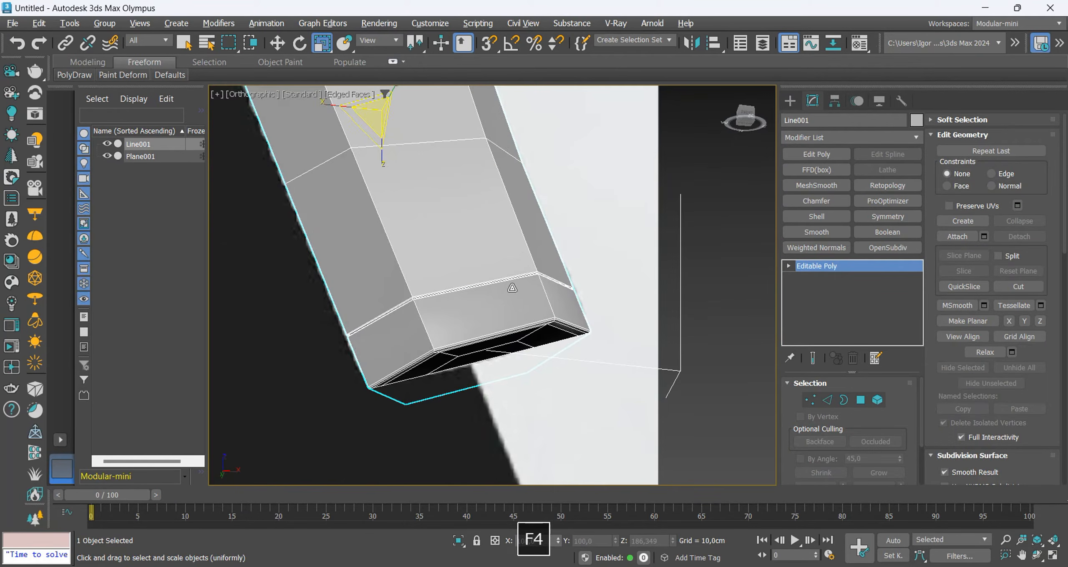
key("2")
left_click(548, 298)
left_click(580, 306, "shift")
key("ctrl+c")
left_click(499, 349)
key("2")
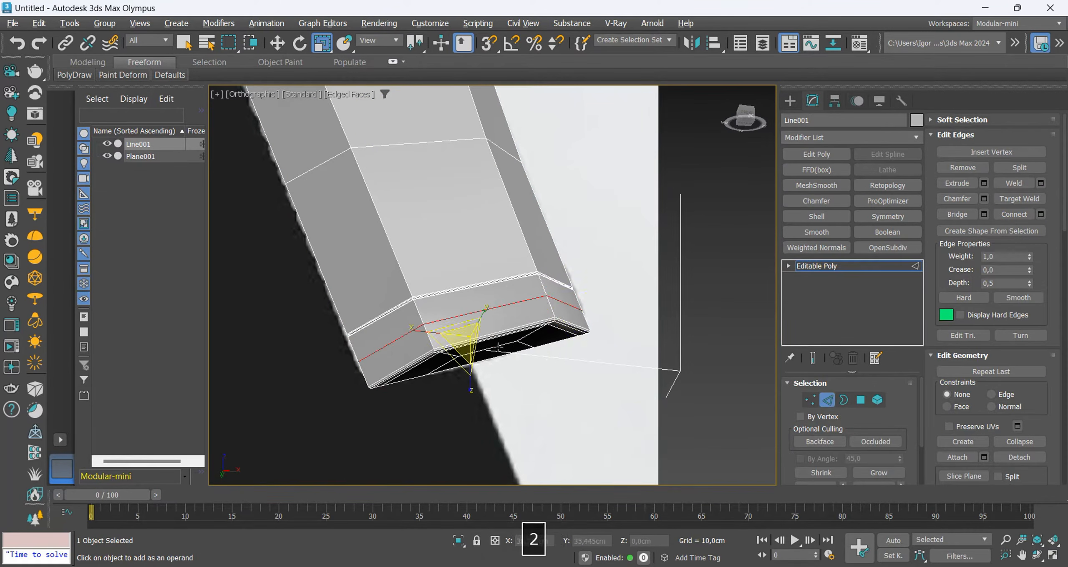
Apply an OpenSubdiv modifier with 2 iterations to the drill and check the smoothed shape against the reference.
key("2")
key("F4")
key("w")
key("f")
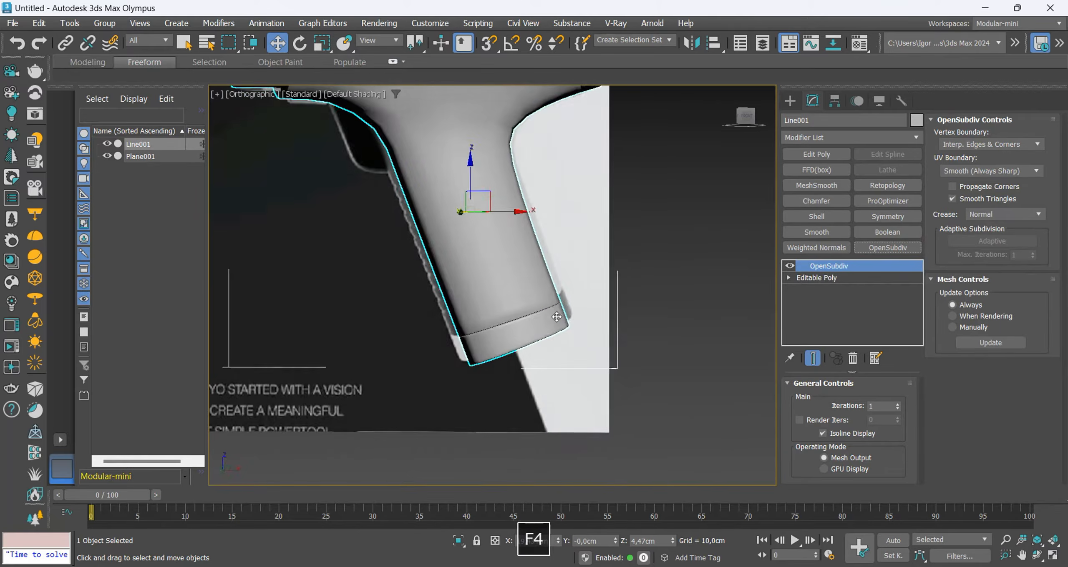
key("z")
key("F4")
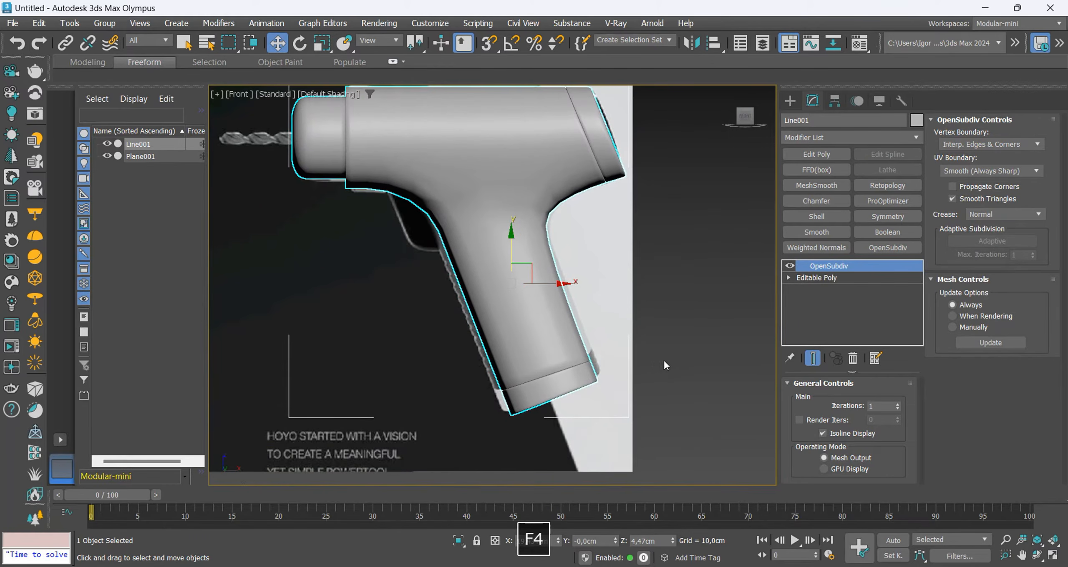
left_click(898, 404)
key("F4")
key("F4")
scroll(490, 336, "down", 2)
key("F4")
Show the smoothed result while editing vertices and move the rear handle-to-body junction vertex to about X 28.762 cm, Z 18.684 cm.
key("F4")
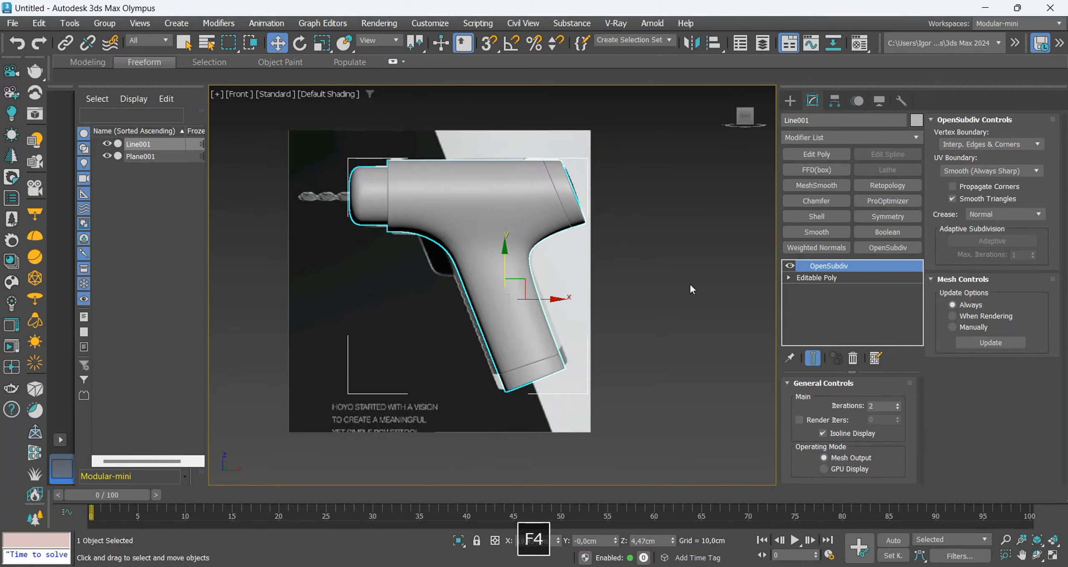
left_click(816, 278)
key("1")
key("F4")
scroll(533, 284, "up", 2)
key("F3")
key("F3")
scroll(532, 250, "up", 4)
left_click(526, 220)
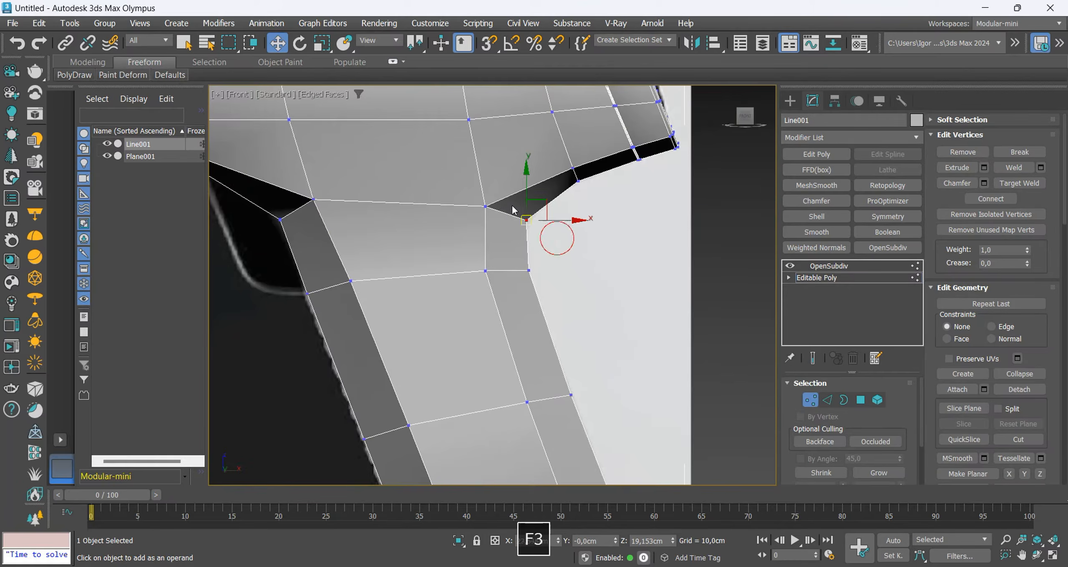
key("alt+x")
left_click(813, 359)
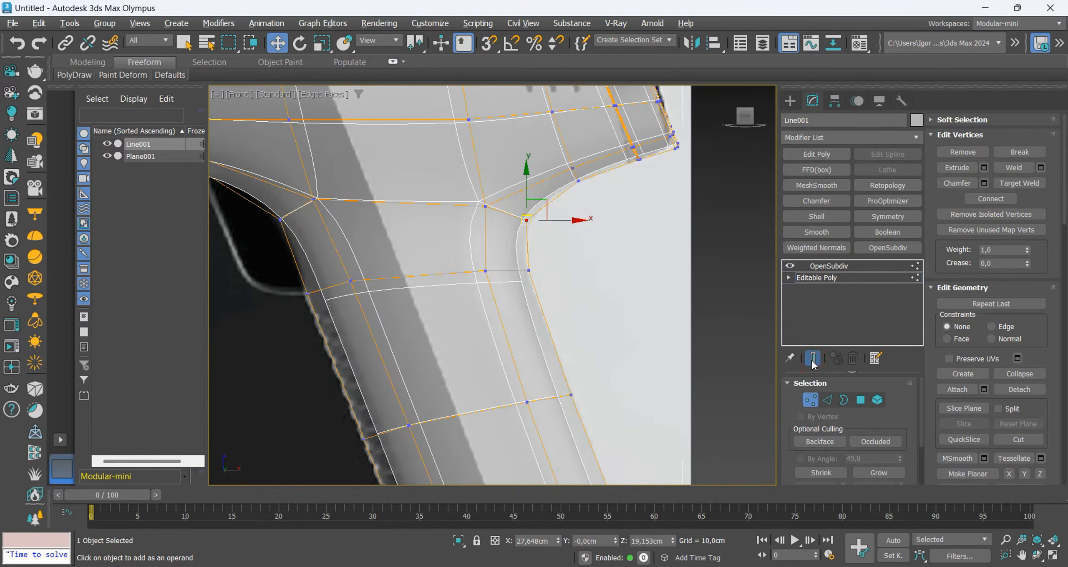
left_click_drag(531, 224, 541, 229)
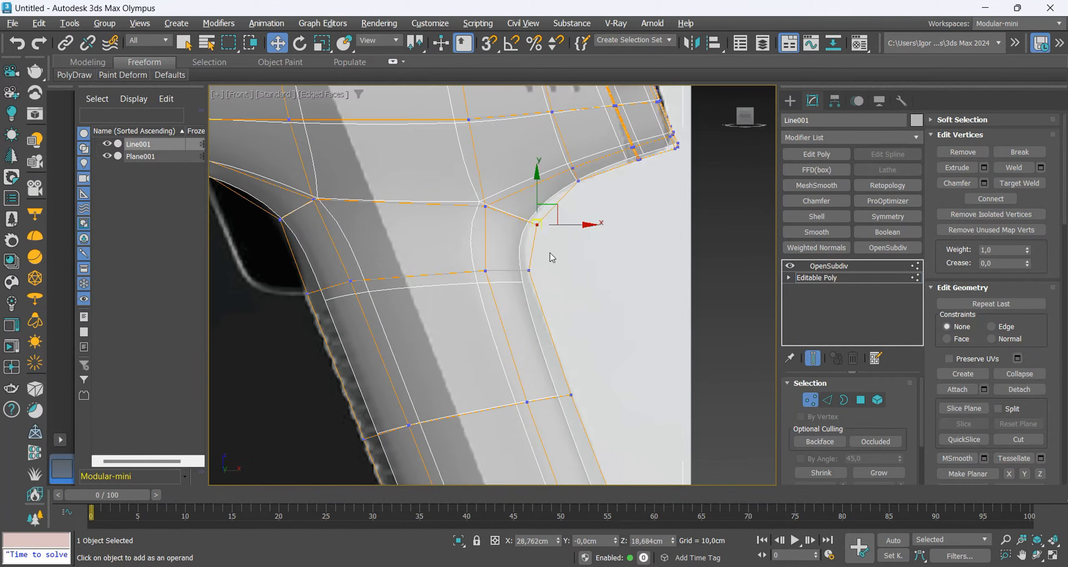
Move the handle's rear edge vertices outward down to the base so the smoothed outline follows the reference.
left_click_drag(542, 271, 552, 268)
left_click_drag(572, 397, 594, 386)
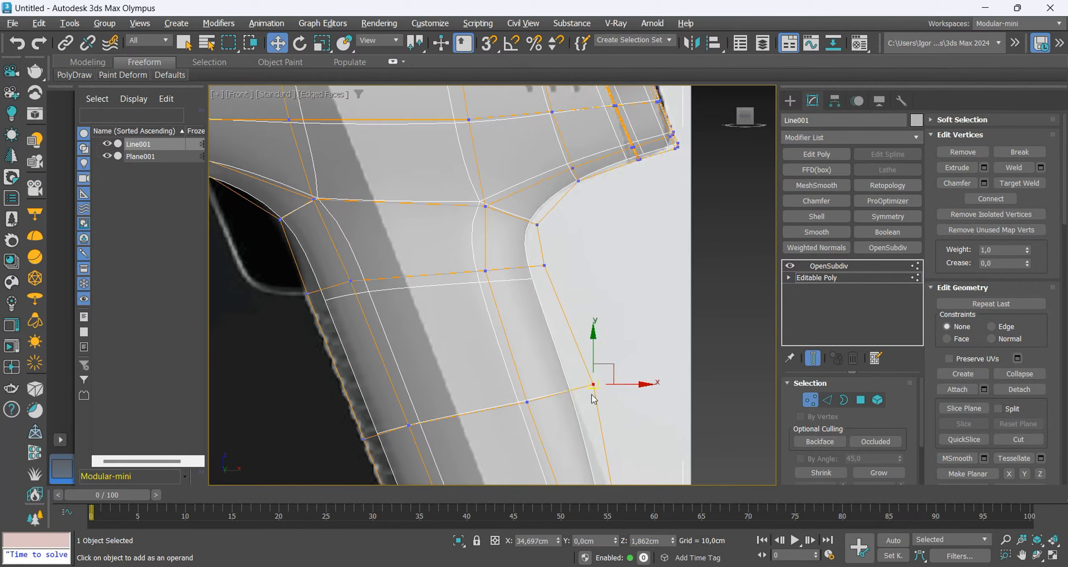
middle_click_drag(595, 388, 527, 223)
left_click_drag(558, 385, 578, 355)
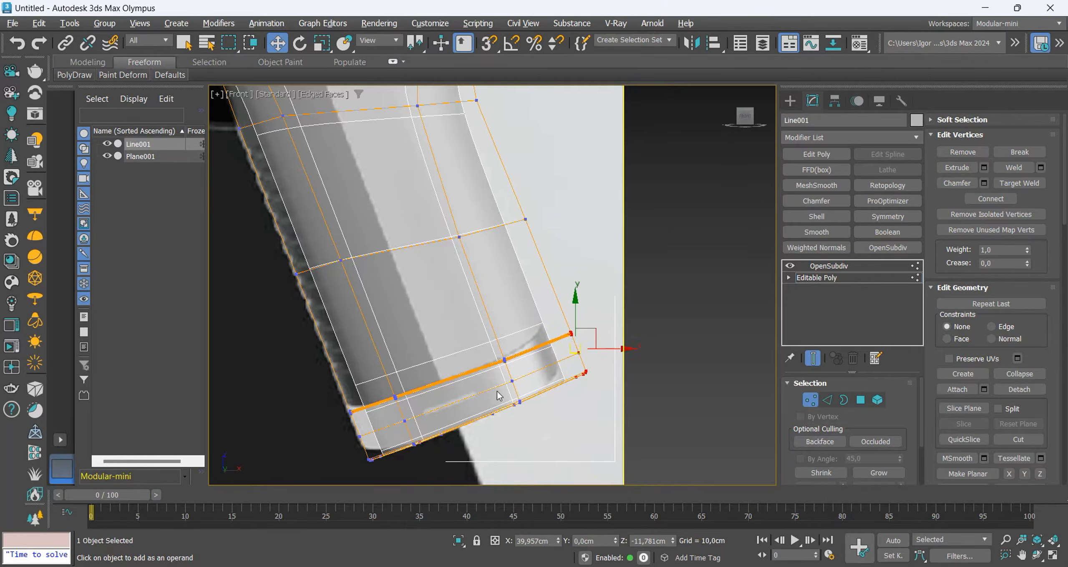
Move the handle's front edge vertices outward from base to trigger area so the smoothed outline follows the reference.
middle_click_drag(499, 396, 549, 363)
left_click_drag(413, 402, 390, 408)
middle_click_drag(348, 253, 411, 332)
left_click(353, 175, "ctrl")
left_click_drag(380, 256, 362, 259)
middle_click_drag(361, 258, 415, 377)
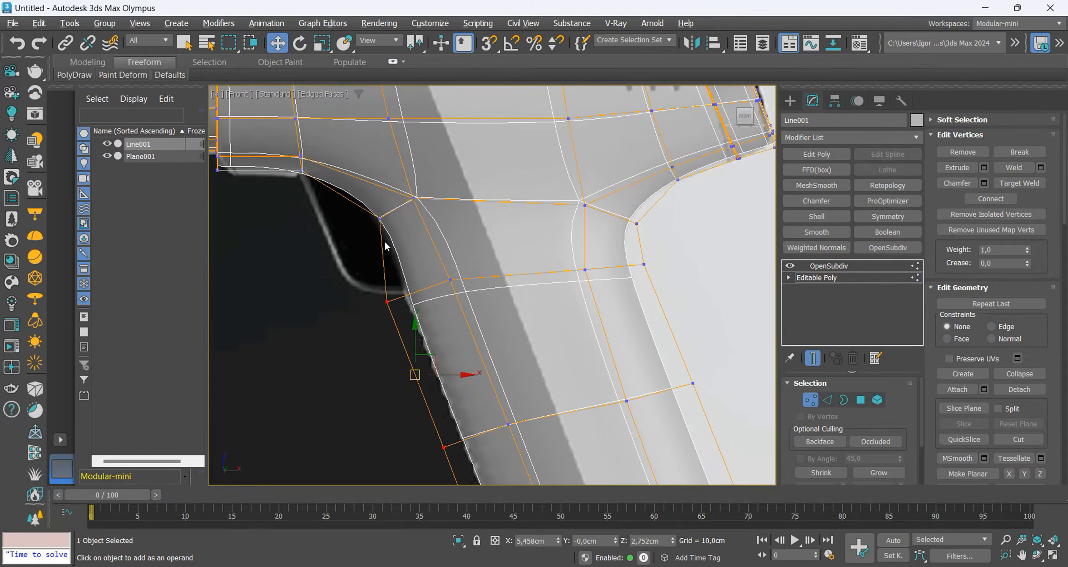
left_click_drag(377, 226, 381, 222)
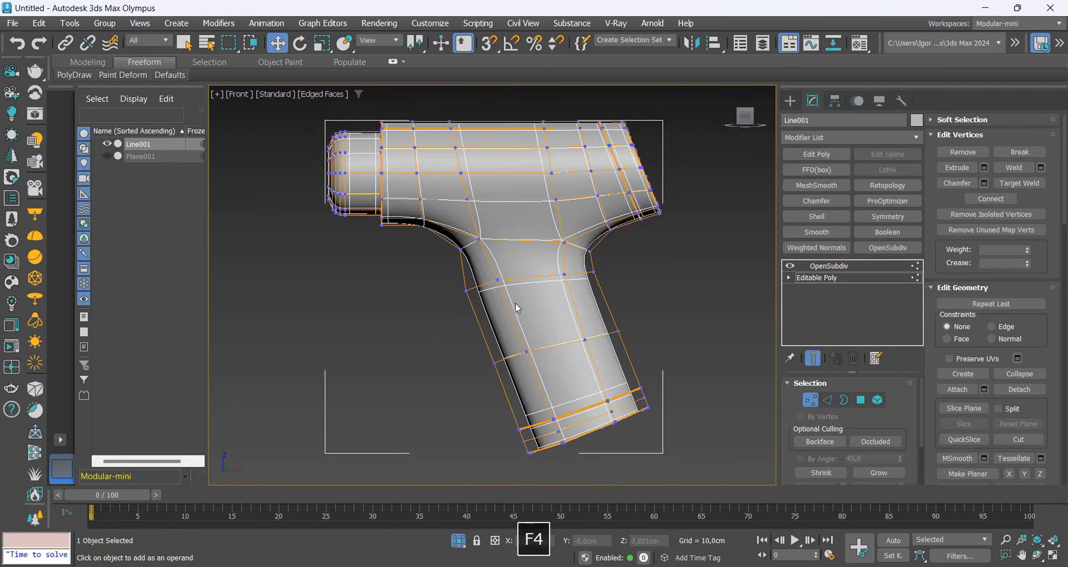
With the drill isolated, select the handle's front inner column of vertices and move it toward the front edge.
key("F3")
key("F3")
scroll(517, 288, "up", 3)
left_click(490, 270)
middle_click_drag(550, 352, 537, 340)
left_click_drag(536, 342, 503, 374, "ctrl")
middle_click_drag(576, 482, 554, 405)
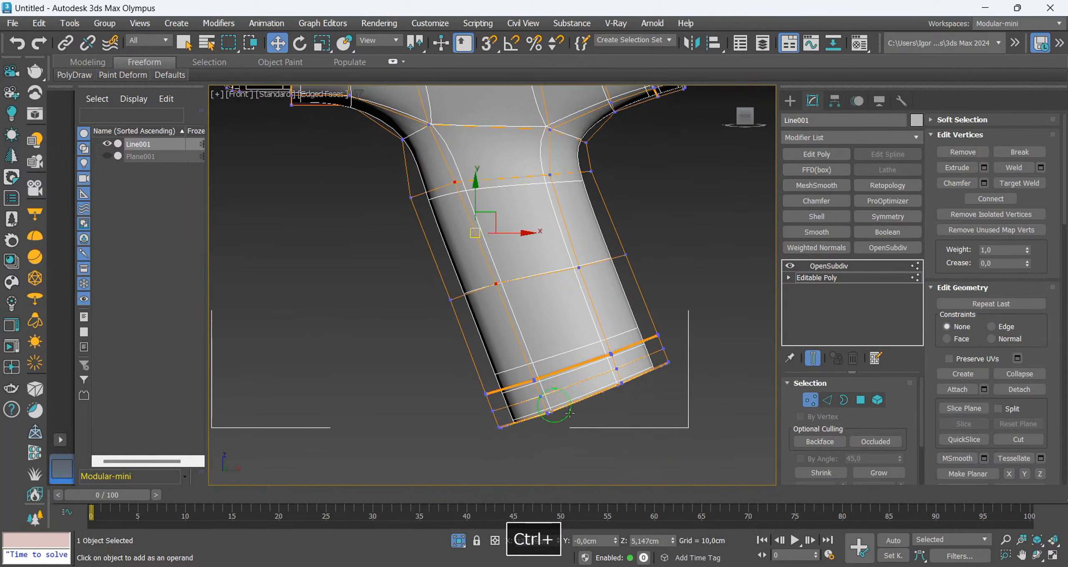
key("F3")
key("F3")
left_click_drag(530, 376, 516, 383)
key("F3")
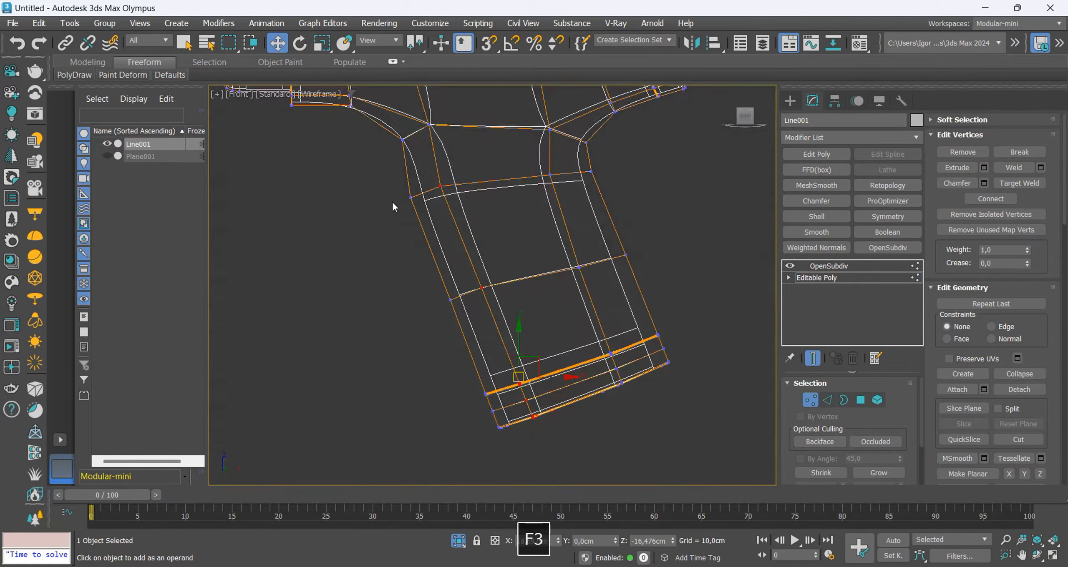
key("F3")
Select the handle's front edge column of vertices and move it about 0.583 cm in X and 0.25 cm in Y.
left_click_drag(394, 185, 422, 212)
left_click_drag(437, 282, 462, 317, "ctrl")
left_click_drag(472, 374, 492, 389, "ctrl")
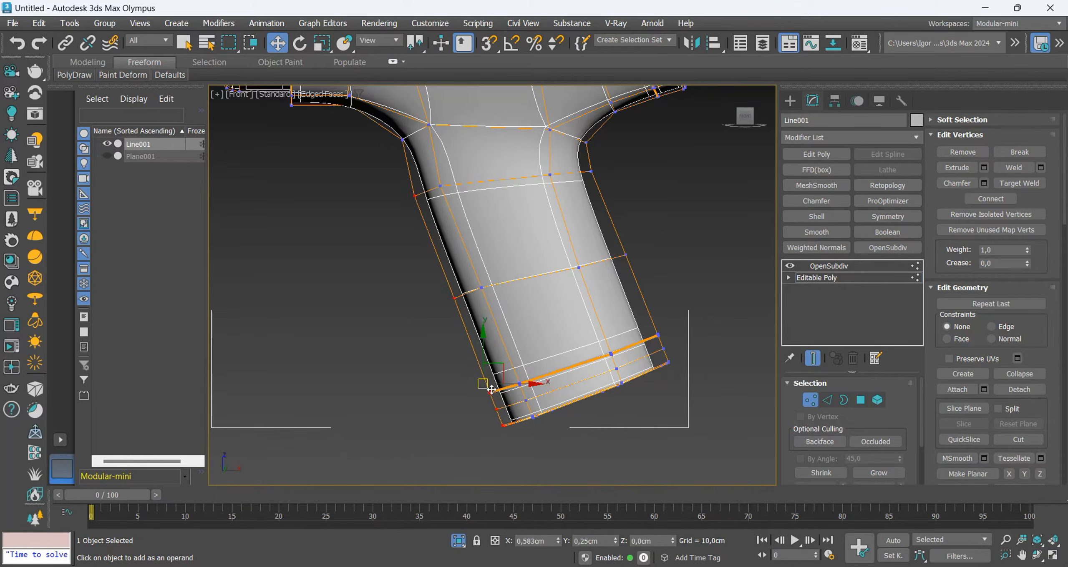
Move the handle's rear inner vertex column about 1.916 cm in X and 1.0 cm in Y, and the rear edge column slightly inward.
left_click(578, 267, "ctrl")
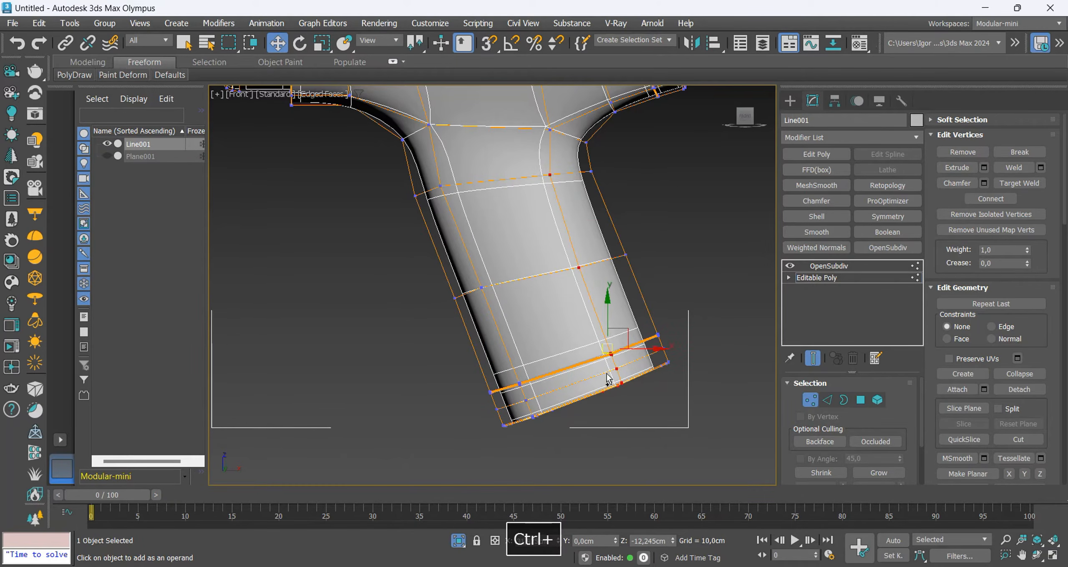
left_click_drag(611, 353, 625, 346)
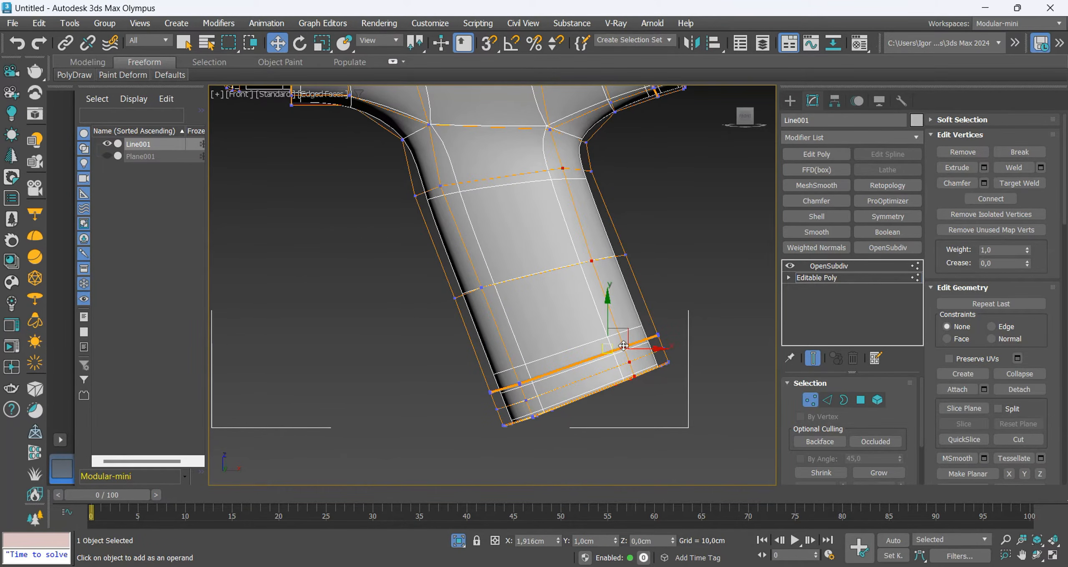
left_click(591, 171)
left_click(625, 254, "ctrl")
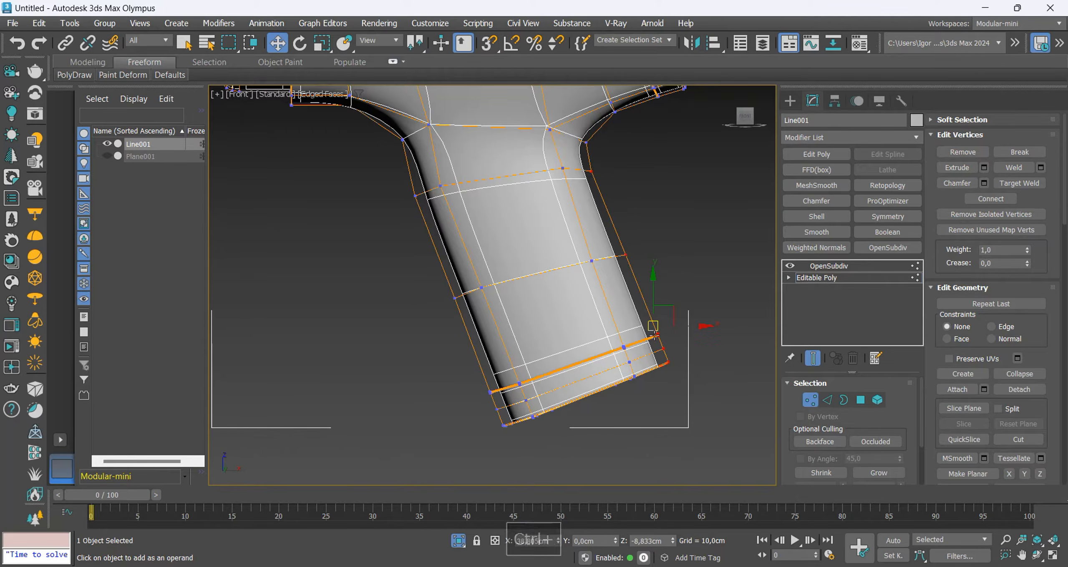
left_click_drag(654, 332, 647, 333)
Leave isolation and examine the smoothed handle and body over the reference without edges displayed.
key("alt+q")
key("alt+x")
key("alt+x")
key("F3")
key("F3")
key("1")
key("F4")
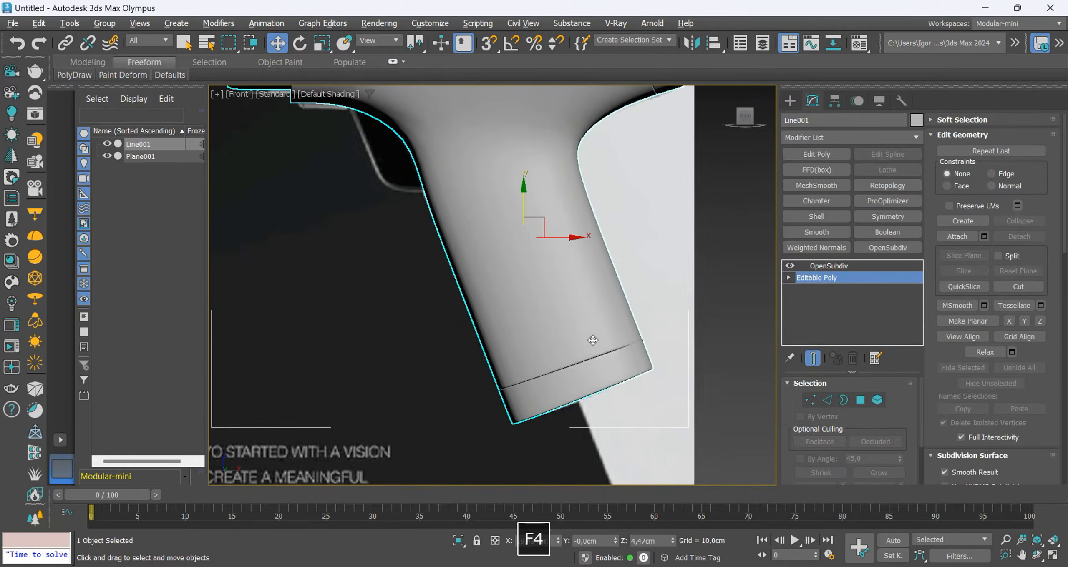
scroll(593, 340, "down", 2)
middle_click_drag(592, 340, 587, 459)
Turn off OpenSubdiv smoothing, select the body and nose vertices above the handle, and scale them slightly in Y.
left_click(790, 265)
left_click(806, 280)
key("1")
key("F3")
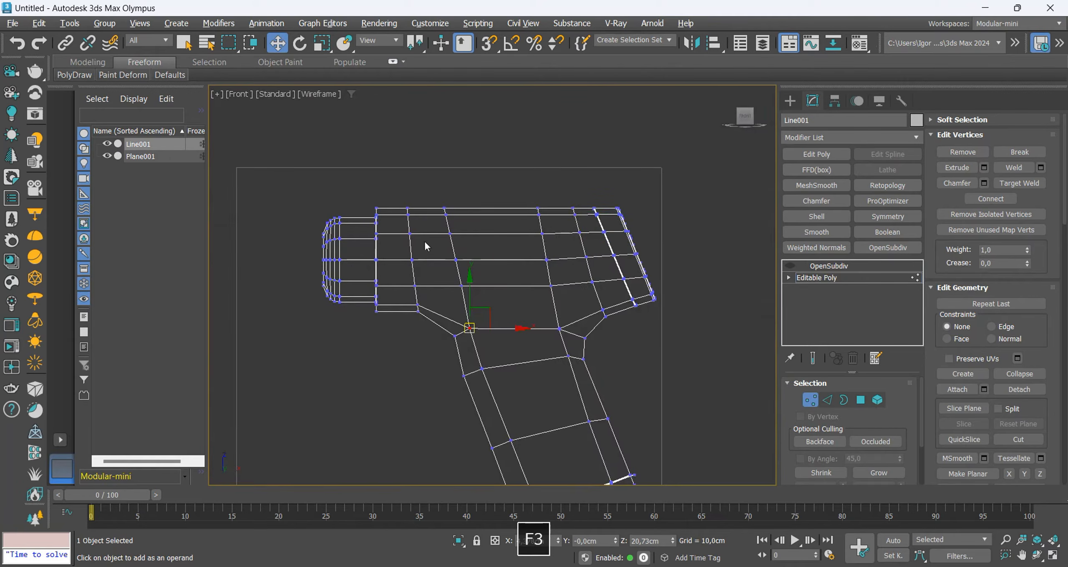
left_click_drag(694, 337, 696, 341)
key("r")
key("F3")
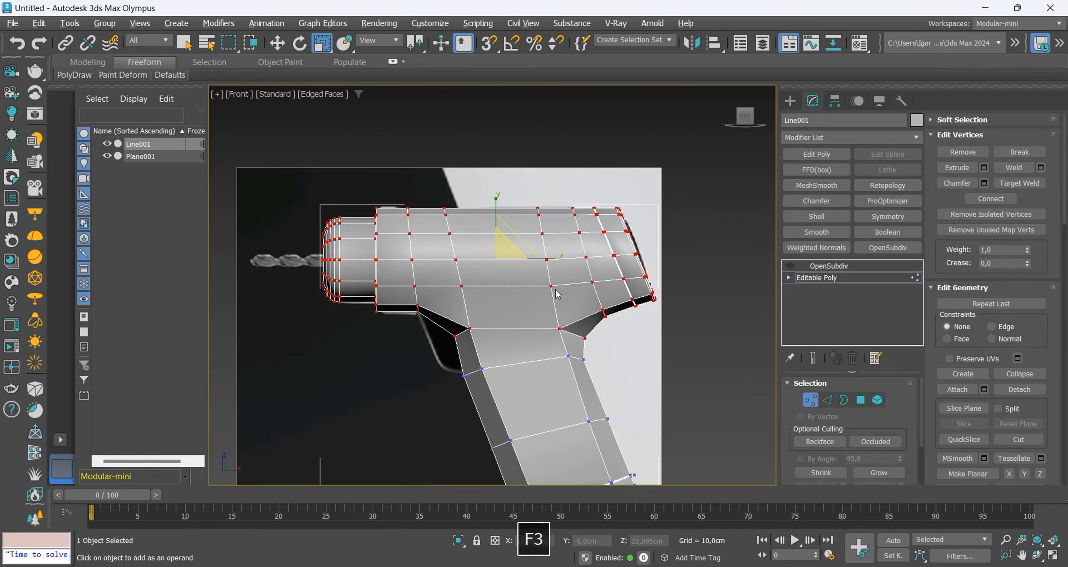
left_click_drag(499, 247, 501, 230)
key("w")
key("1")
Re-enable OpenSubdiv smoothing and compare the resized body with the reference without edges displayed.
left_click(790, 266)
left_click(816, 267)
key("F4")
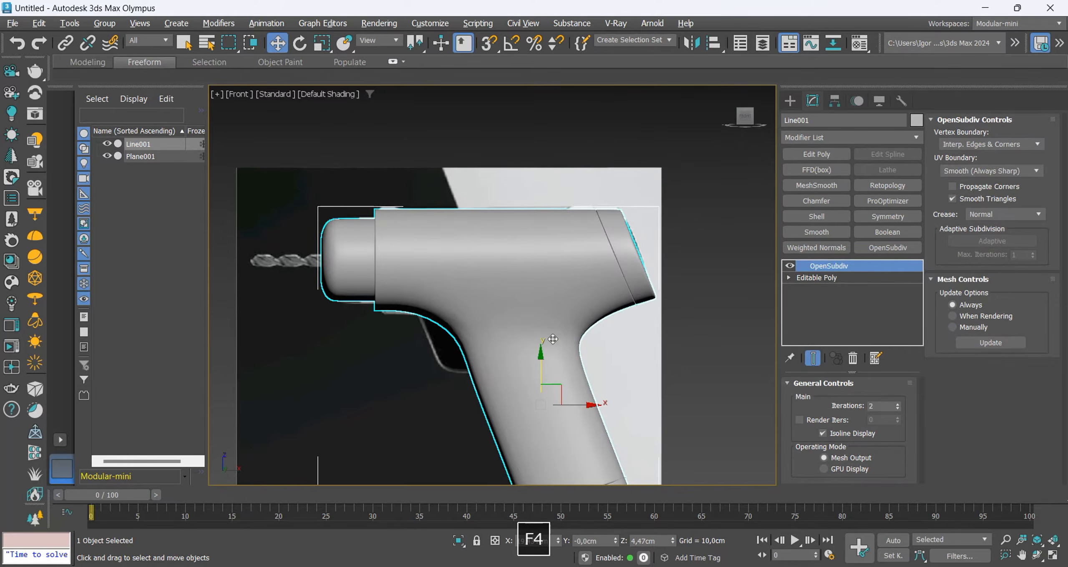
key("F4")
middle_click_drag(554, 339, 535, 327)
key("F4")
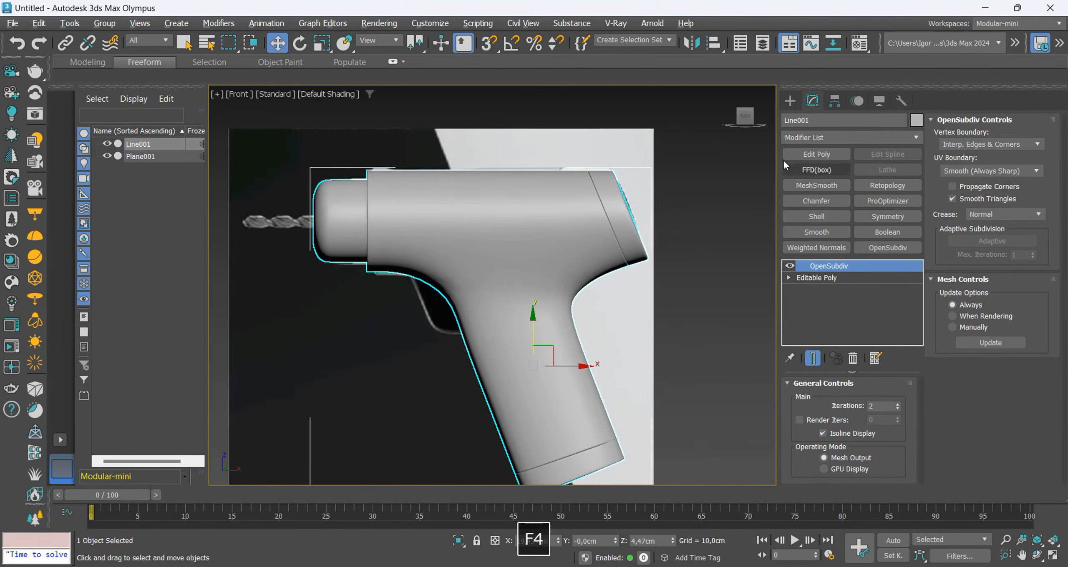
Draw a closed four-point line over the trigger in the reference, extending into the body, with rendering disabled for the spline.
left_click(790, 100)
left_click(816, 205)
scroll(478, 359, "up", 3)
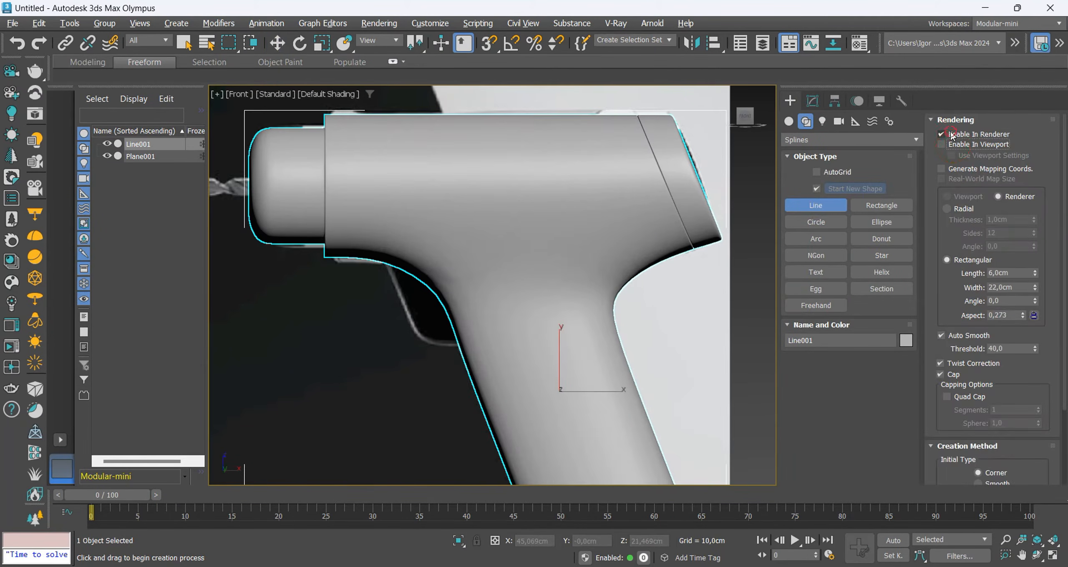
left_click(951, 135)
key("F3")
key("F3")
left_click(385, 264)
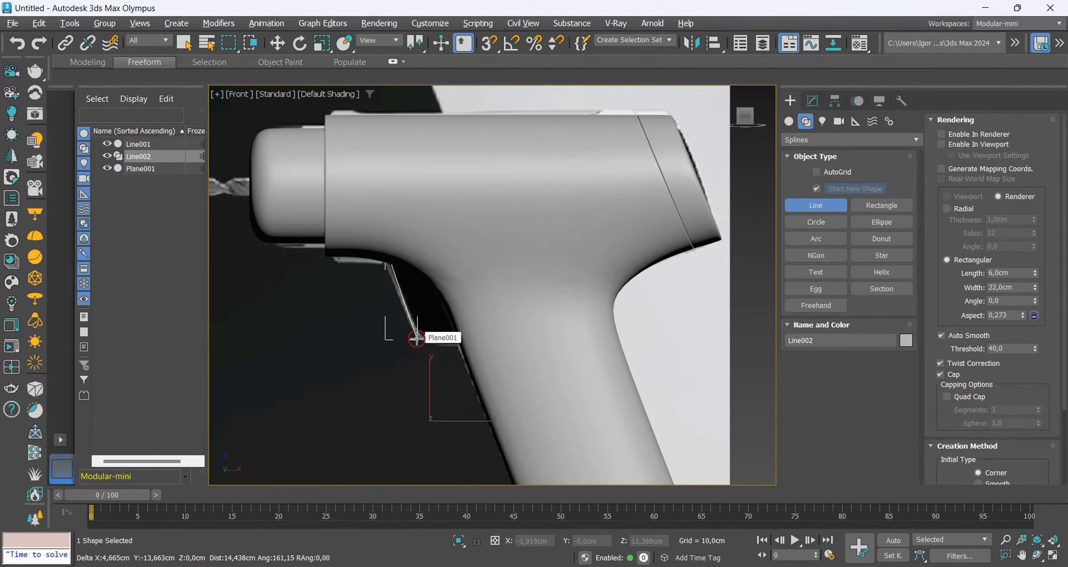
left_click(416, 339)
key("F3")
left_click(473, 261)
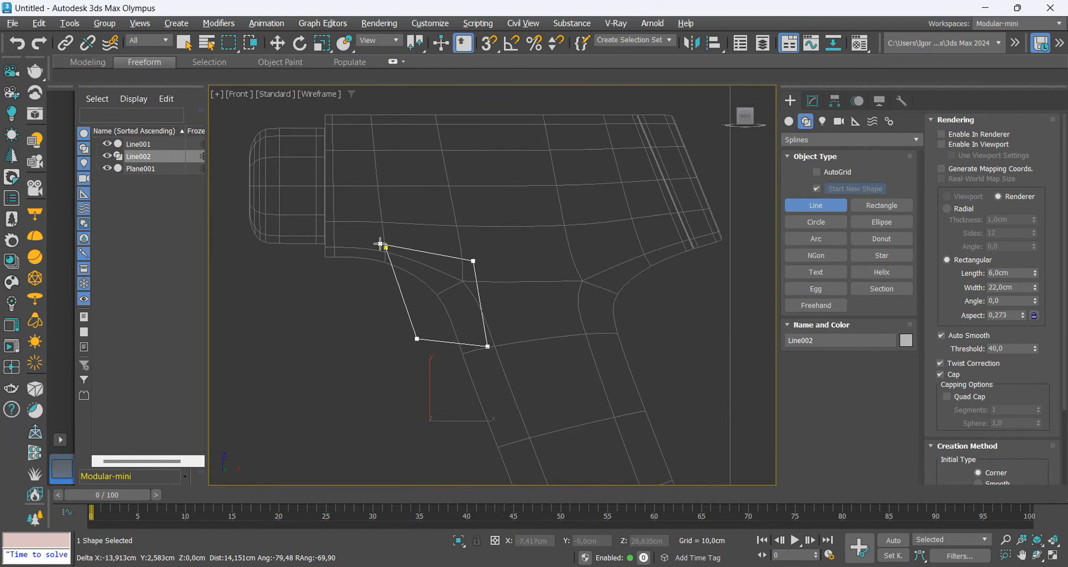
left_click(386, 248)
left_click(487, 303)
Move the trigger outline's lower front vertex slightly down to match the reference and fillet it by about 3 cm.
key("1")
key("F3")
mouse_move(377, 236)
left_mouse_down()
mouse_move(400, 264)
mouse_move(414, 250)
left_mouse_up()
key("F3")
left_click_drag(441, 329, 417, 361)
left_click_drag(417, 314, 420, 319)
key("F3")
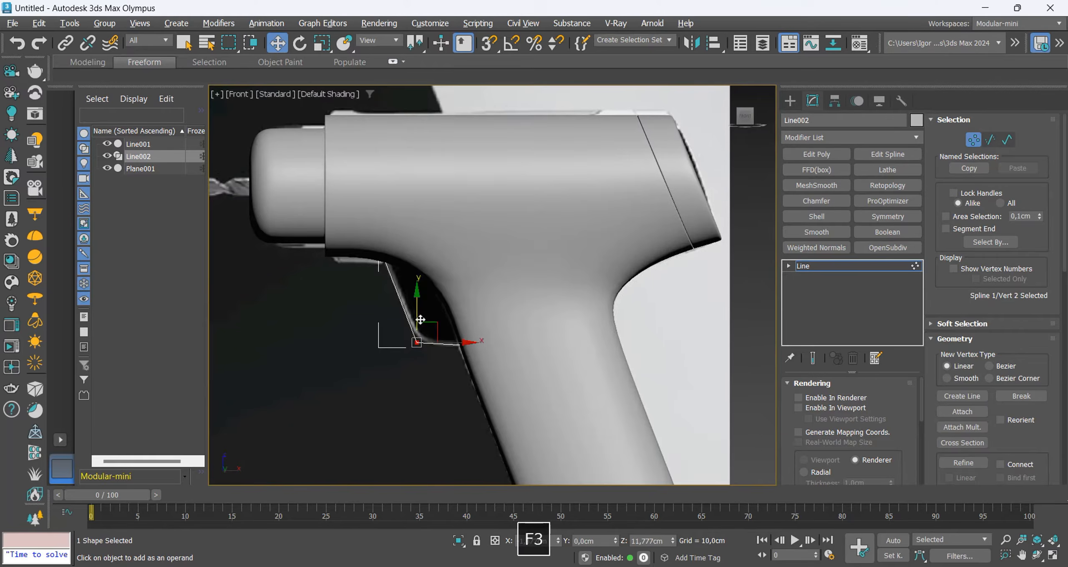
scroll(962, 423, "down", 5)
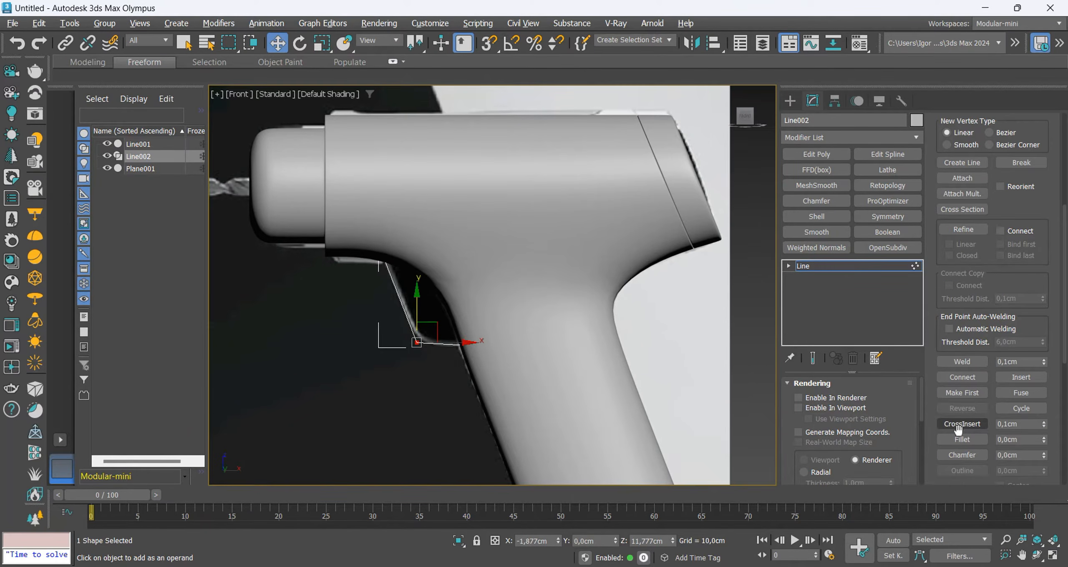
left_click(962, 440)
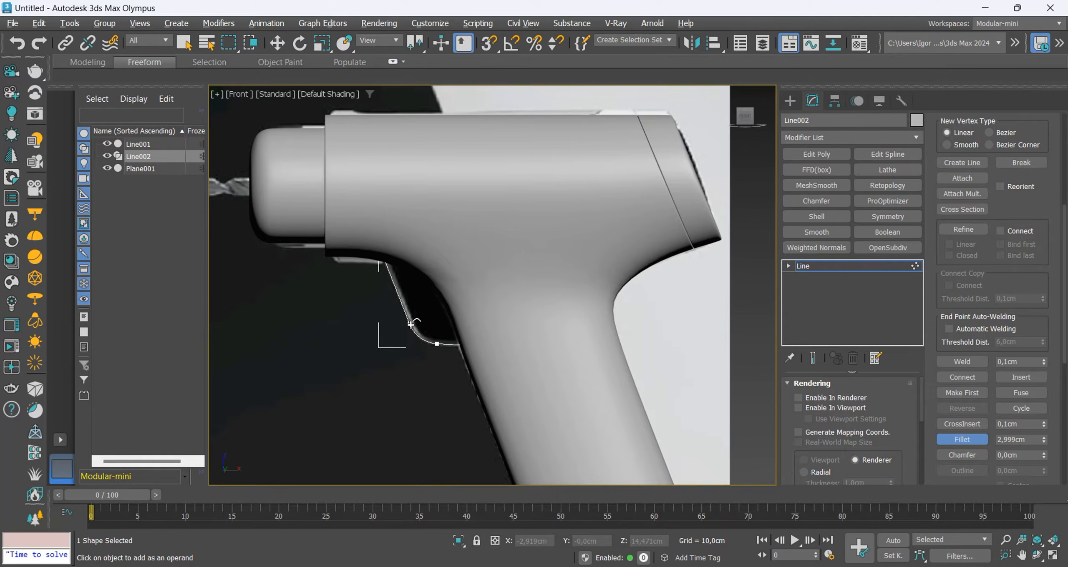
Convert the trigger outline to an Editable Poly and add a Shell with 2 cm outer and 2 cm inner amounts.
key("ctrl+t")
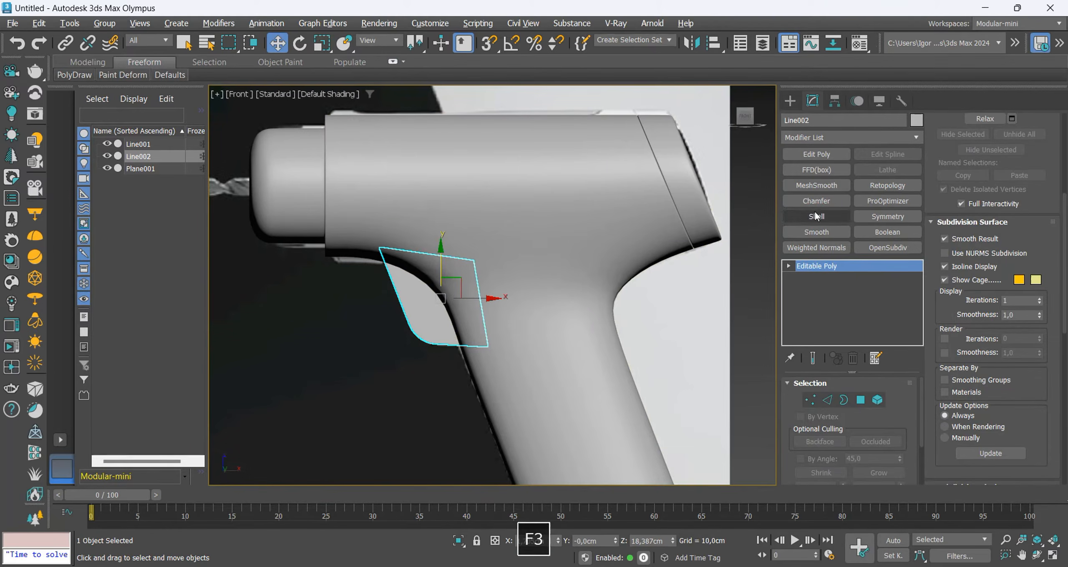
left_click(818, 217)
middle_click_drag(412, 294, 497, 282, "alt")
double_click(868, 418)
type("2")
key("Return")
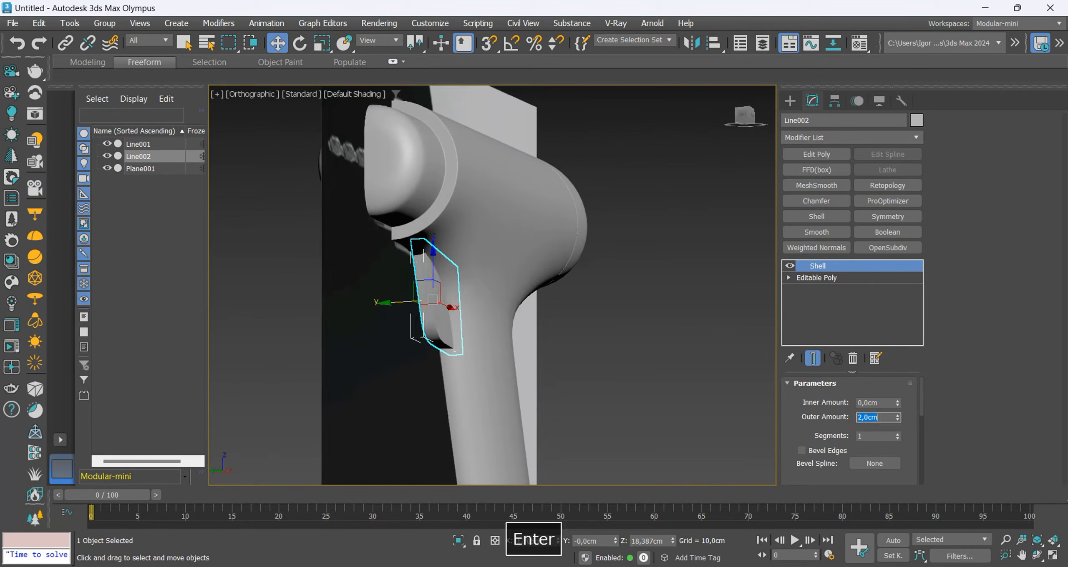
double_click(870, 404)
type("2")
key("Return")
Isolate the trigger with the drill body to examine their fit, and isolate the trigger alone.
left_click(484, 294, "ctrl")
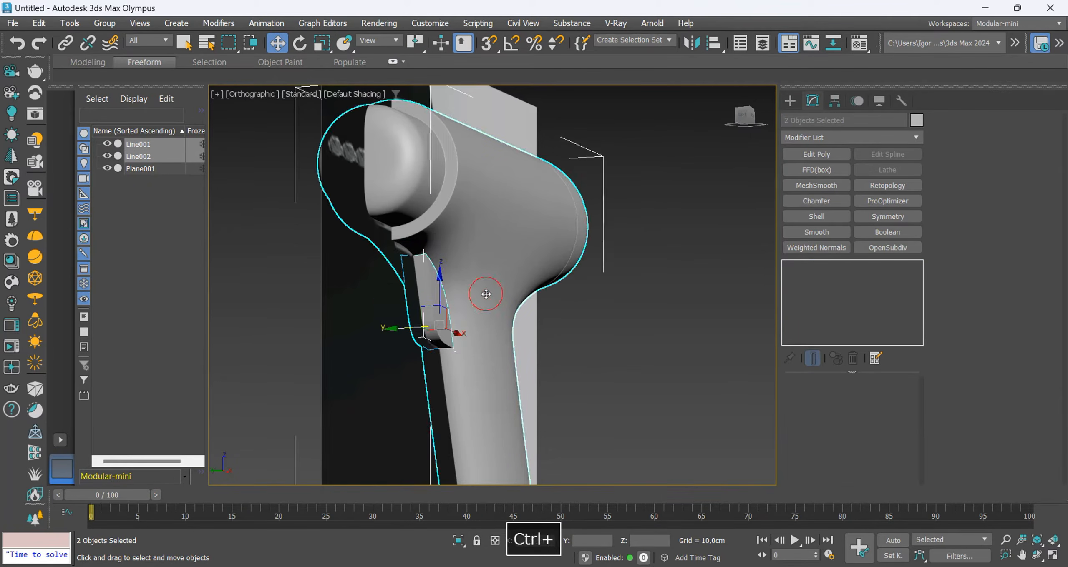
key("alt+q")
middle_click_drag(485, 309, 445, 340, "alt")
scroll(464, 250, "up", 5)
key("F4")
key("F4")
left_click(465, 257)
middle_click_drag(526, 311, 542, 287, "alt")
key("alt+q")
key("F4")
Add an Edit Poly modifier and remove surplus edges, with their vertices, across the trigger's rounded corner.
key("F4")
left_click(820, 158)
key("2")
key("F4")
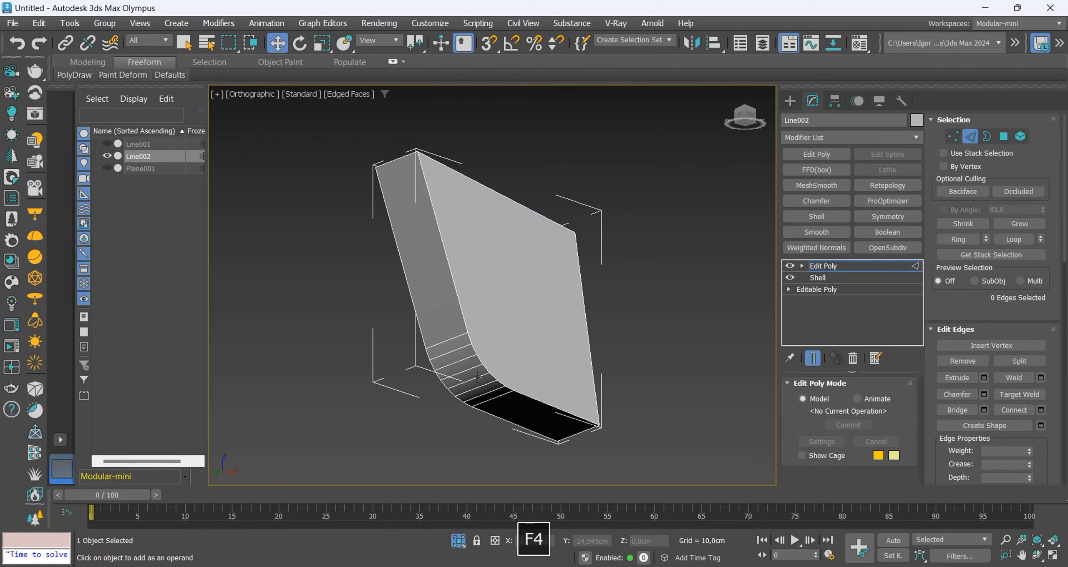
scroll(501, 394, "up", 3)
middle_click_drag(503, 395, 473, 390, "alt")
left_click(473, 389)
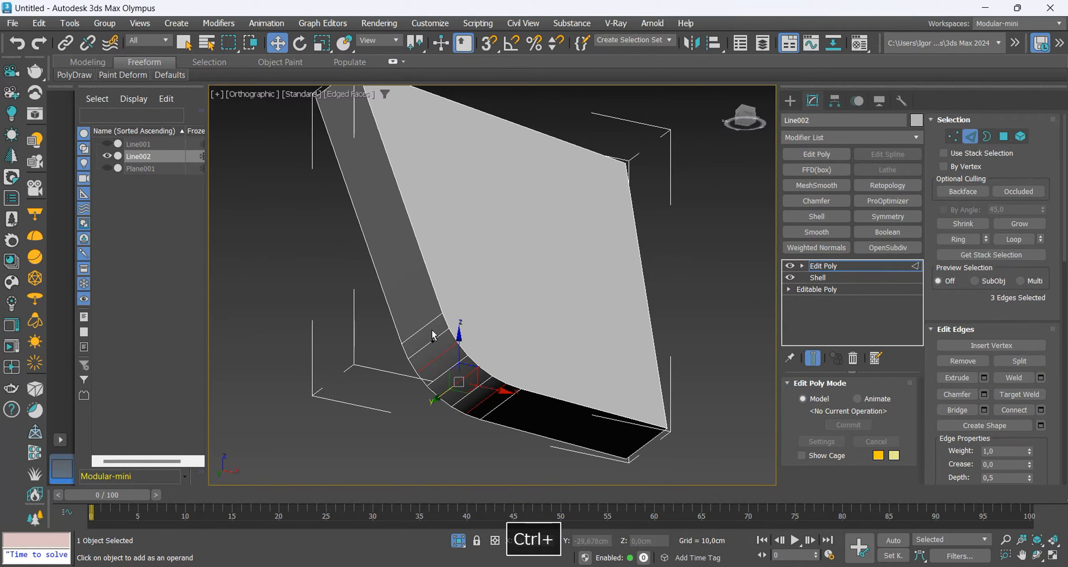
key("ctrl+BackSpace")
key("F4")
key("F4")
Chamfer the border edges of the trigger's two side faces and its sharp corner edges by 0.433 cm with 1 segment.
scroll(513, 363, "down", 4)
middle_click_drag(440, 321, 611, 346, "alt")
key("4")
scroll(532, 298, "up", 3)
left_click(532, 299)
left_click(499, 292, "ctrl")
middle_click_drag(580, 316, 443, 334, "alt")
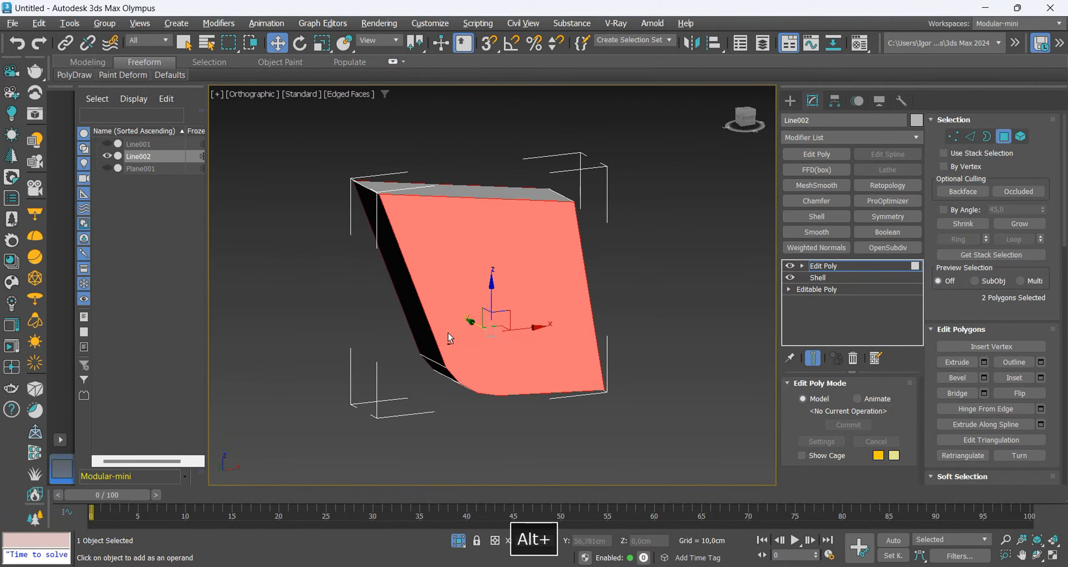
left_click(970, 136, "ctrl")
middle_click_drag(480, 300, 571, 210, "alt")
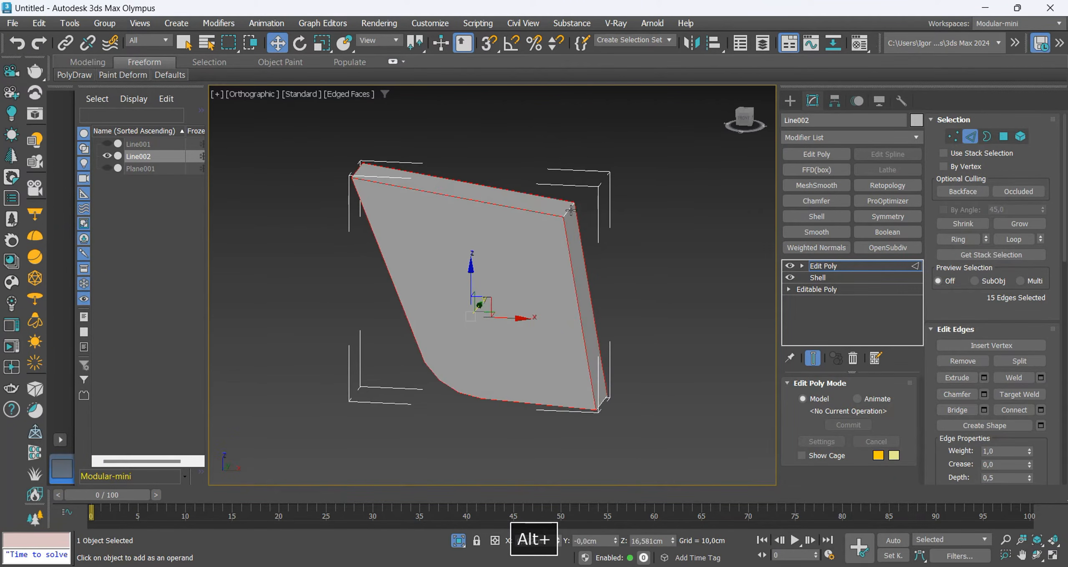
left_click(571, 211, "ctrl")
middle_click_drag(559, 367, 571, 306, "alt")
left_click(580, 339, "ctrl")
key("ctrl+shift+c")
left_click_drag(503, 313, 503, 300)
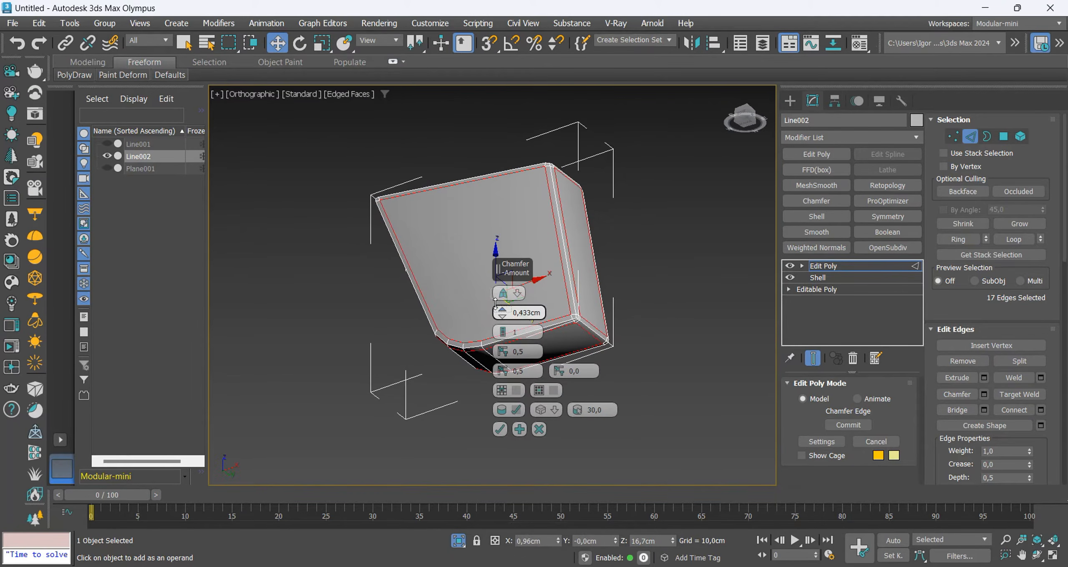
left_click(500, 430)
Cut two crosswise lines and one lengthwise line on the trigger's side face, continuing them around its rear and upper faces.
key("alt+c")
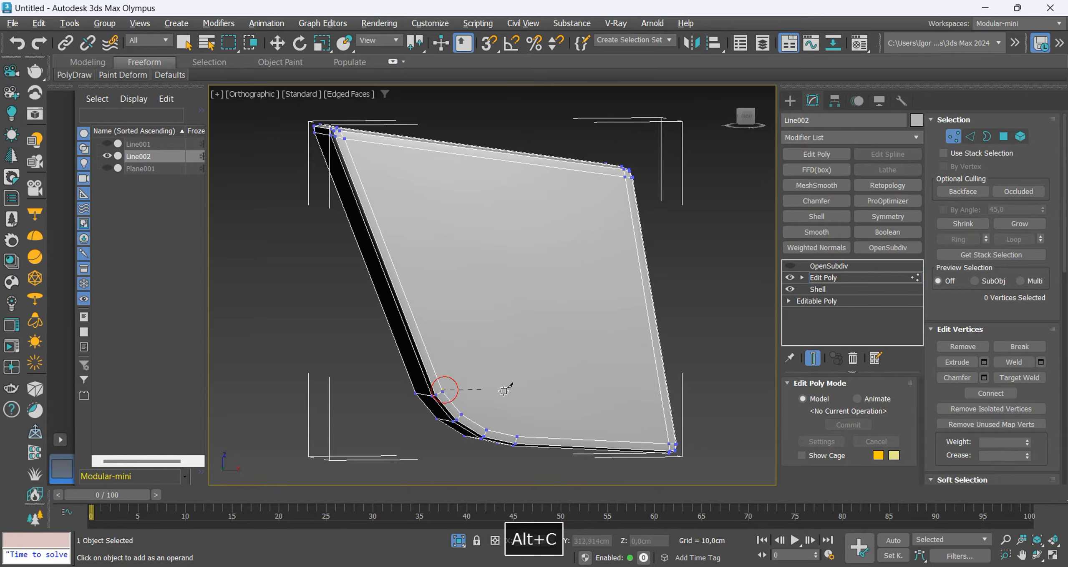
left_click(660, 390)
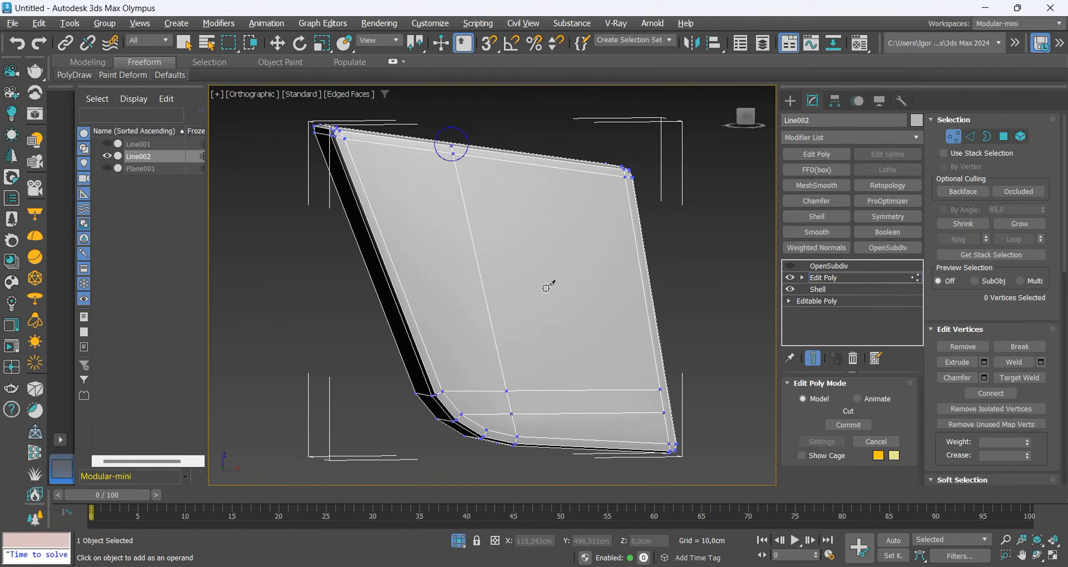
middle_click_drag(664, 376, 594, 410, "alt")
scroll(561, 442, "up", 5)
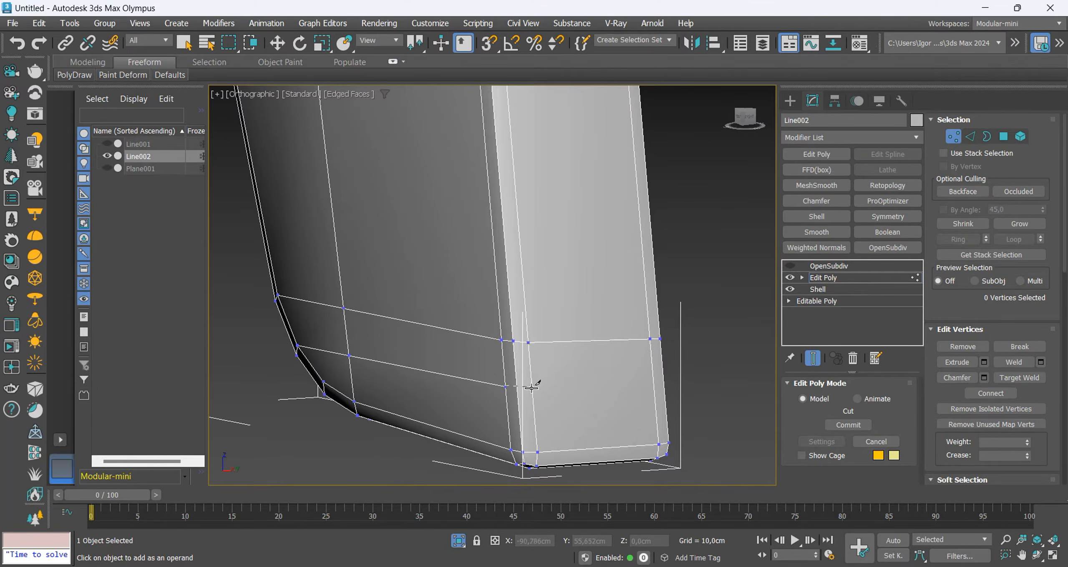
middle_click_drag(666, 386, 459, 313, "alt")
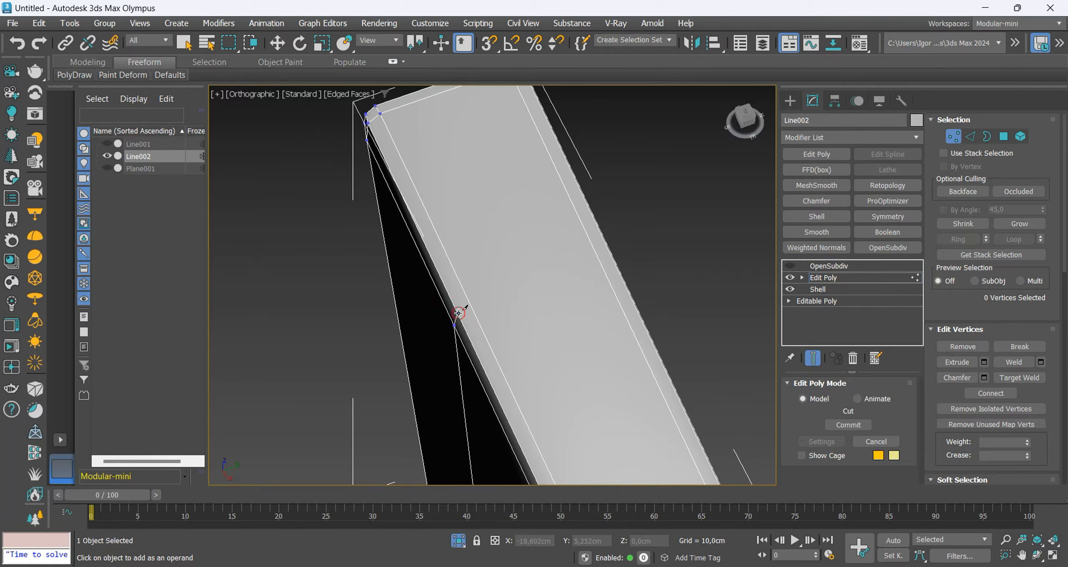
Add a Symmetry modifier above the trigger's Edit Poly and mirror across the Z axis only.
left_click(812, 276)
left_click(893, 219)
scroll(506, 211, "down", 5)
left_click(811, 430)
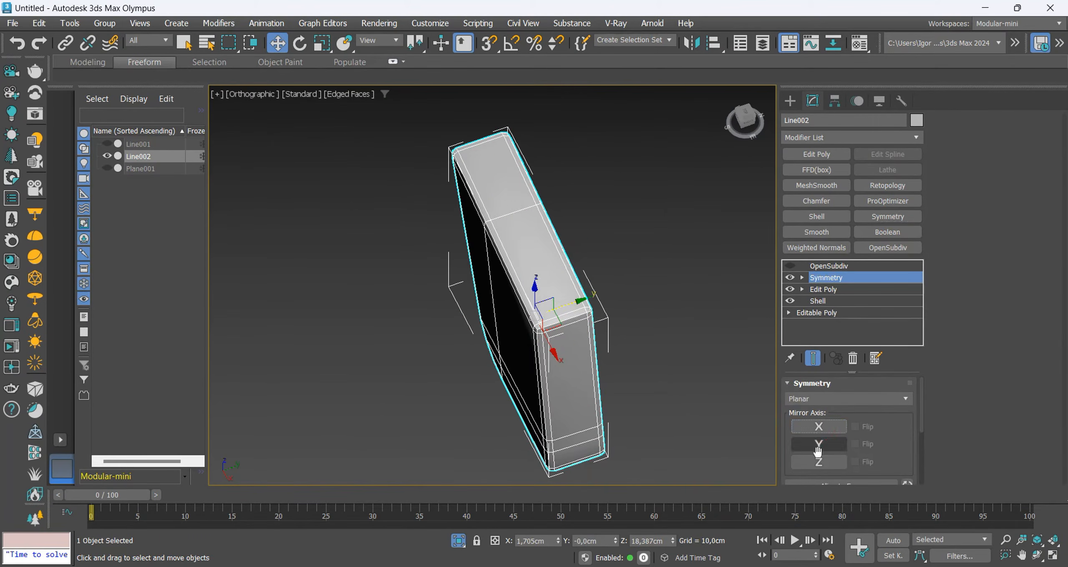
left_click(819, 462)
middle_click_drag(644, 400, 701, 324, "alt")
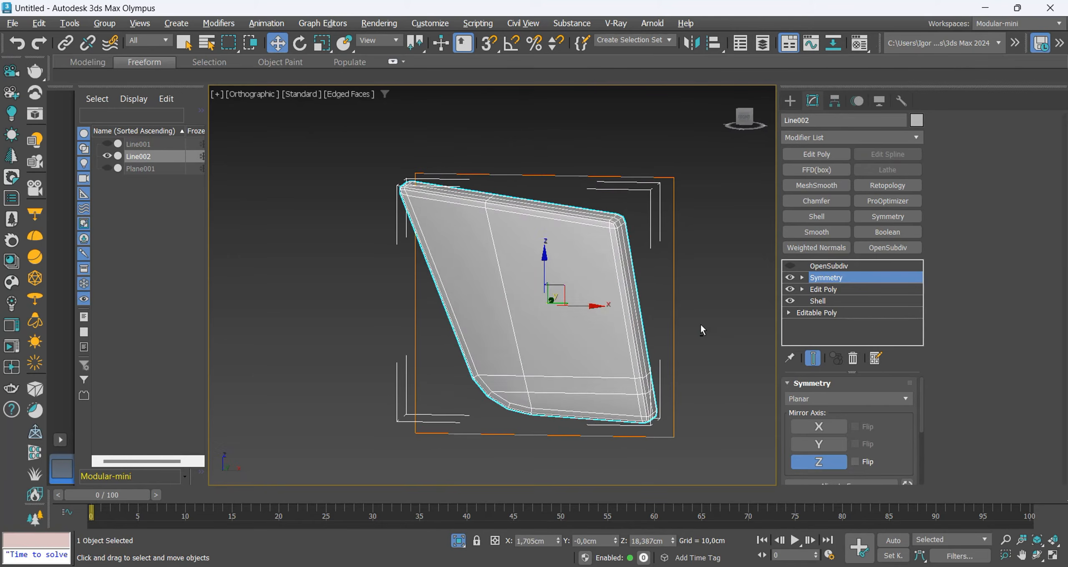
Re-enable OpenSubdiv on the trigger, check its smoothed shape, and leave isolation.
left_click(790, 267)
left_click(826, 266)
key("F4")
key("F4")
mouse_move(565, 335)
middle_mouse_down("alt")
mouse_move(559, 360)
mouse_move(579, 326)
middle_mouse_up("alt")
key("alt+q")
Select the drill body and show it see-through over the reference in the Front view without edges.
key("F4")
scroll(542, 368, "down", 5)
left_click(581, 324)
key("f")
key("z")
key("F4")
key("alt+x")
scroll(516, 247, "up", 8)
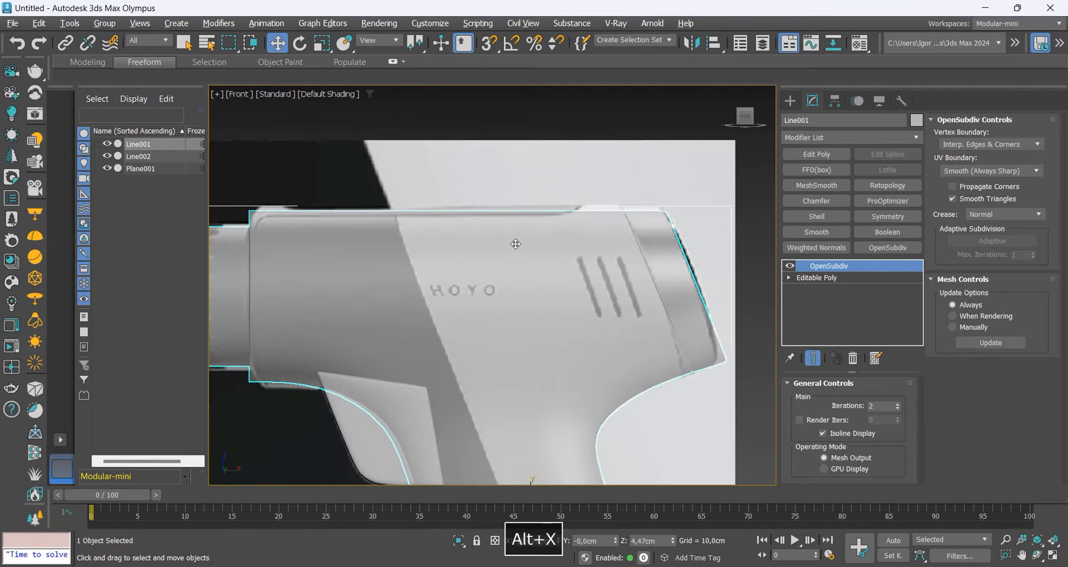
scroll(559, 251, "down", 3)
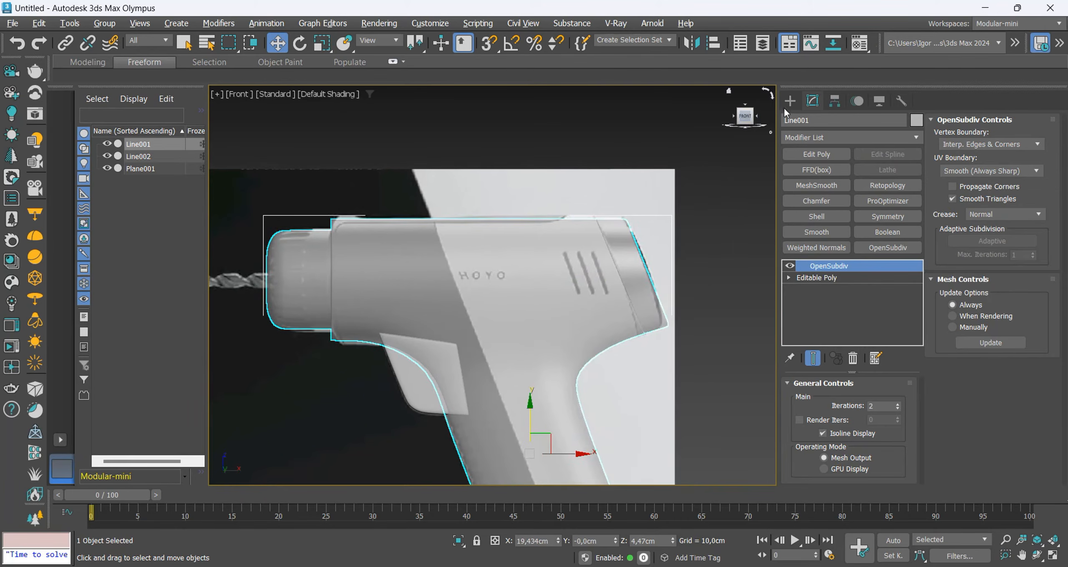
Draw an open line tracing the side panel seam: a short rear slant, a straight upper run about 37 cm long, and a vertical front.
left_click(789, 101)
left_click(816, 205)
scroll(581, 225, "up", 4)
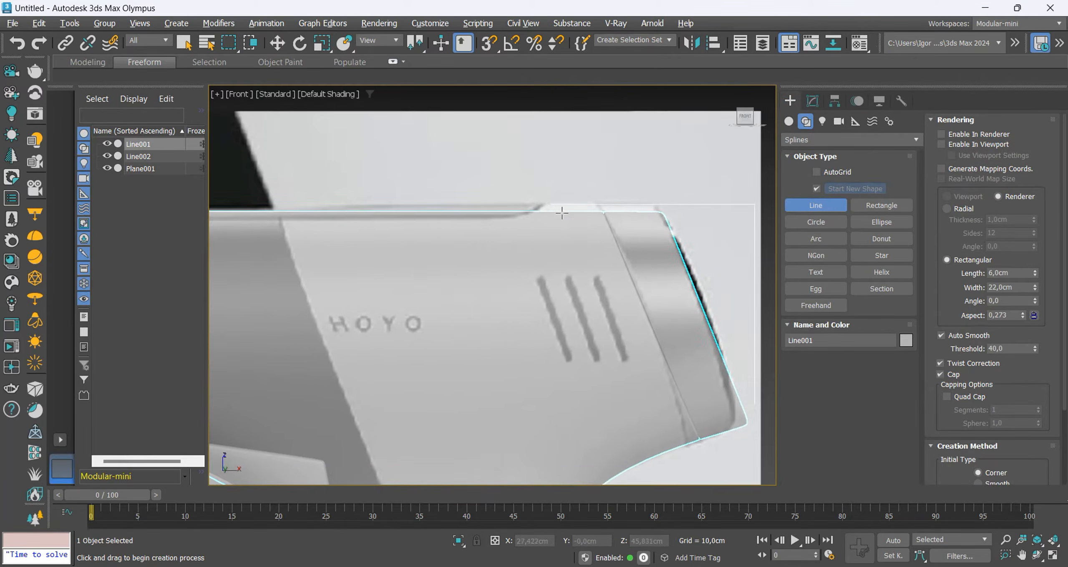
middle_click_drag(562, 213, 577, 216)
left_click(595, 213)
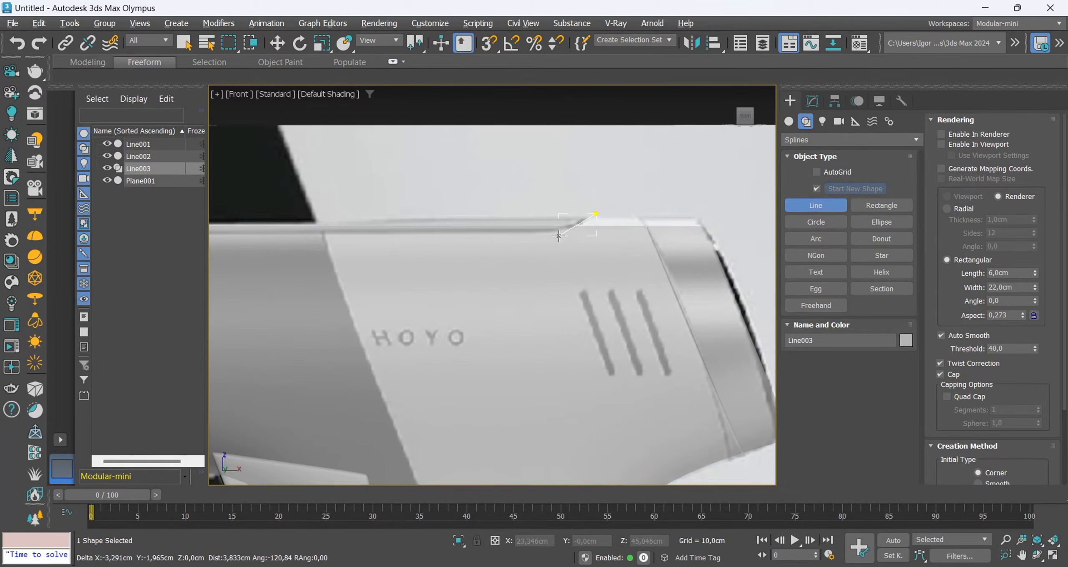
left_click(555, 238)
middle_click_drag(379, 238, 541, 238)
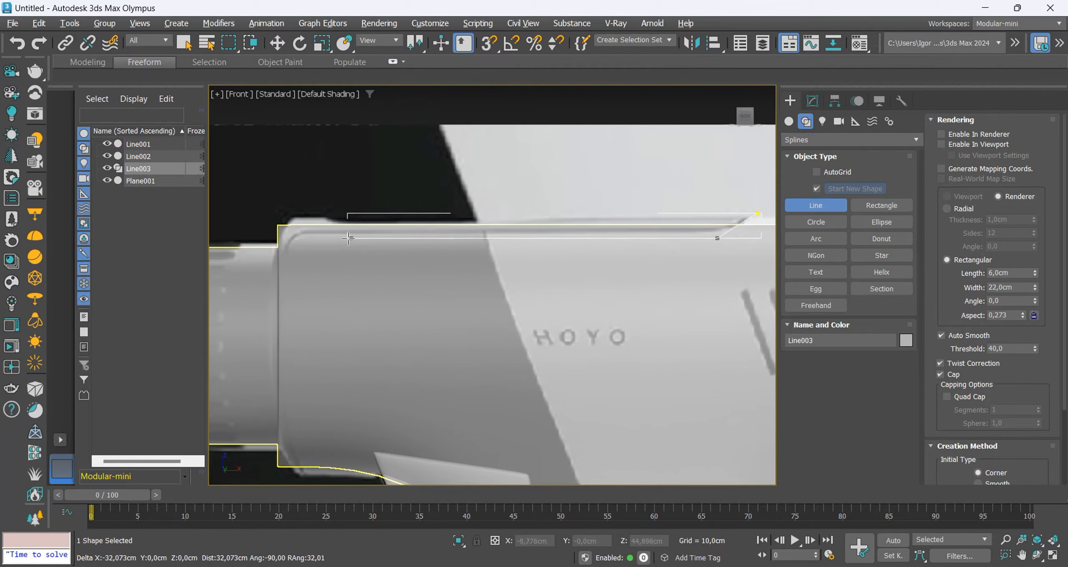
left_click(291, 241, "shift")
left_click(291, 476, "shift")
right_click(291, 476)
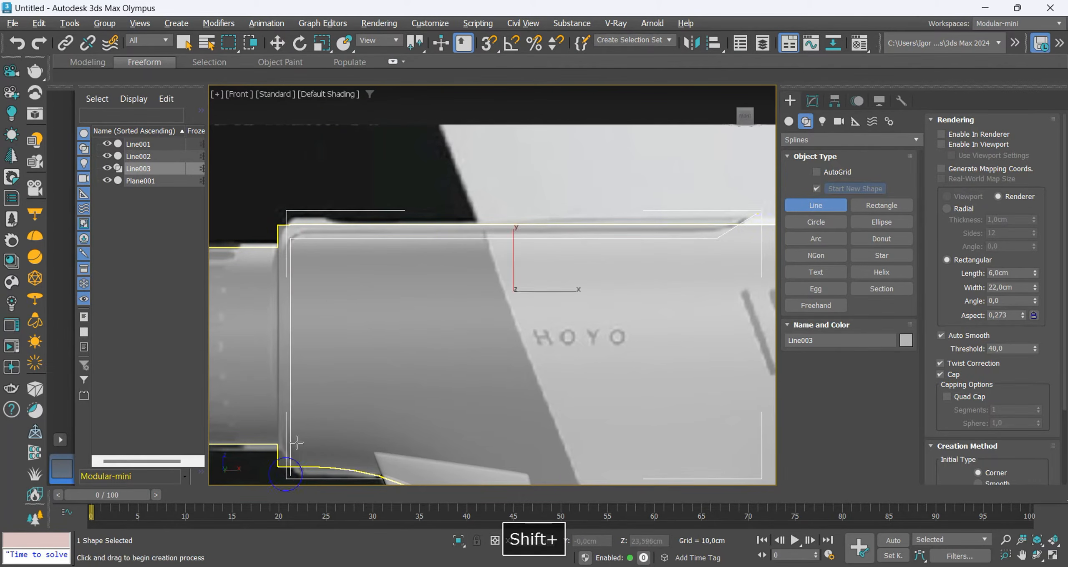
Fillet the seam line's upper front corner by about 2.2 cm to match the reference.
key("F3")
middle_click_drag(340, 284, 347, 235)
scroll(348, 235, "down", 2)
key("1")
scroll(312, 196, "up", 4)
left_click(312, 209)
scroll(313, 187, "down", 4)
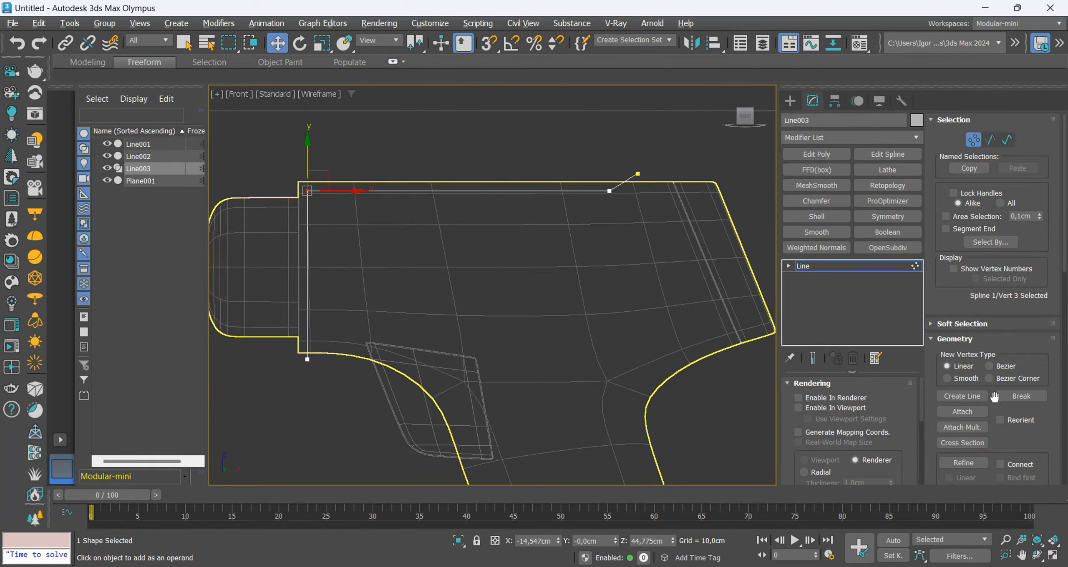
scroll(996, 400, "down", 4)
scroll(983, 399, "down", 5)
left_click(964, 373)
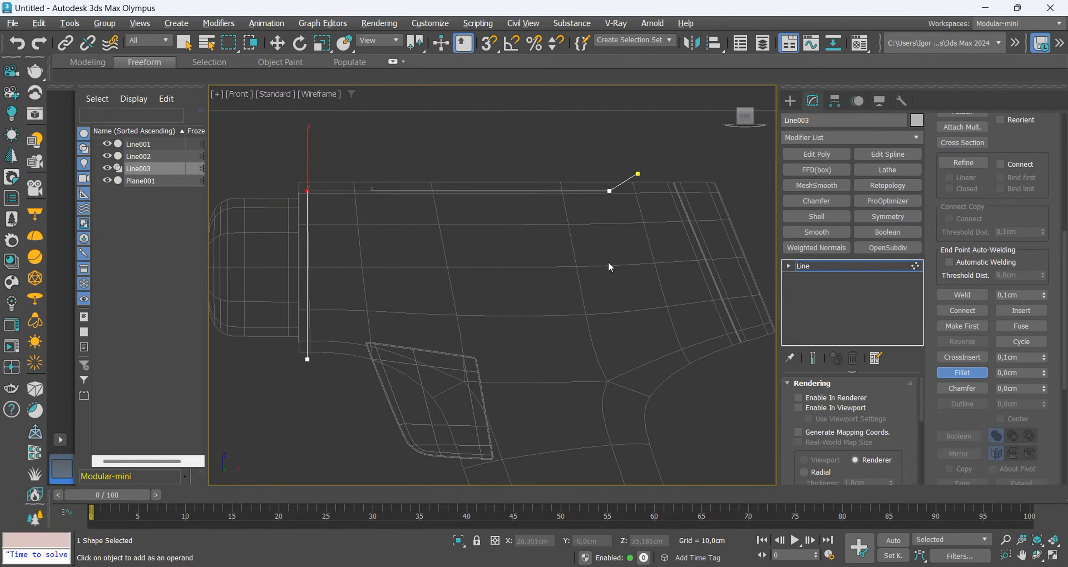
scroll(305, 194, "up", 2)
key("F3")
left_click_drag(305, 196, 294, 168)
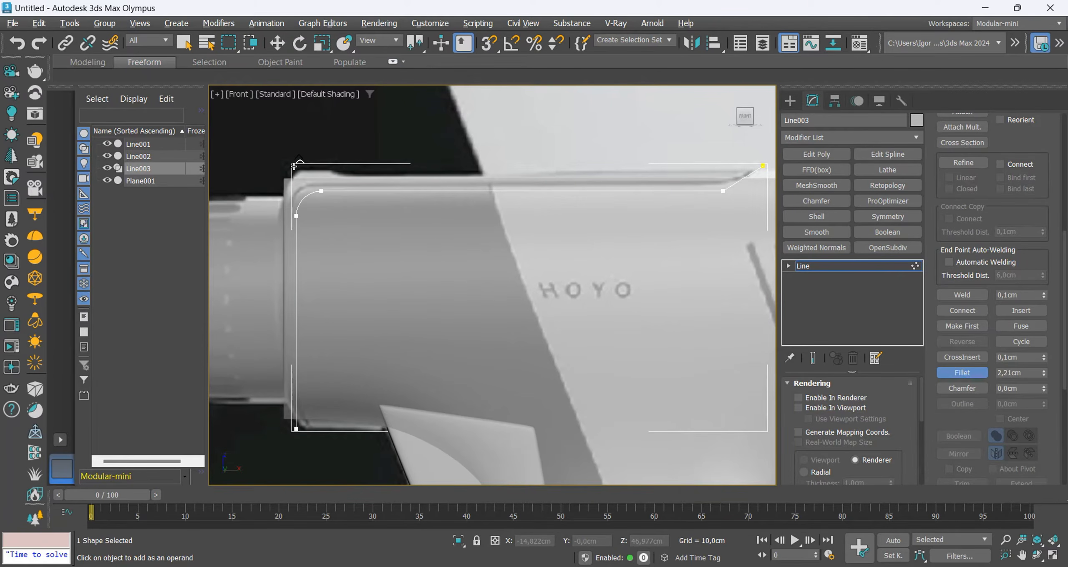
key("w")
key("F3")
key("F3")
Fillet the seam line's corner at the rear slant by about 0.9 cm and leave vertex editing.
scroll(330, 215, "down", 3)
scroll(547, 235, "up", 5)
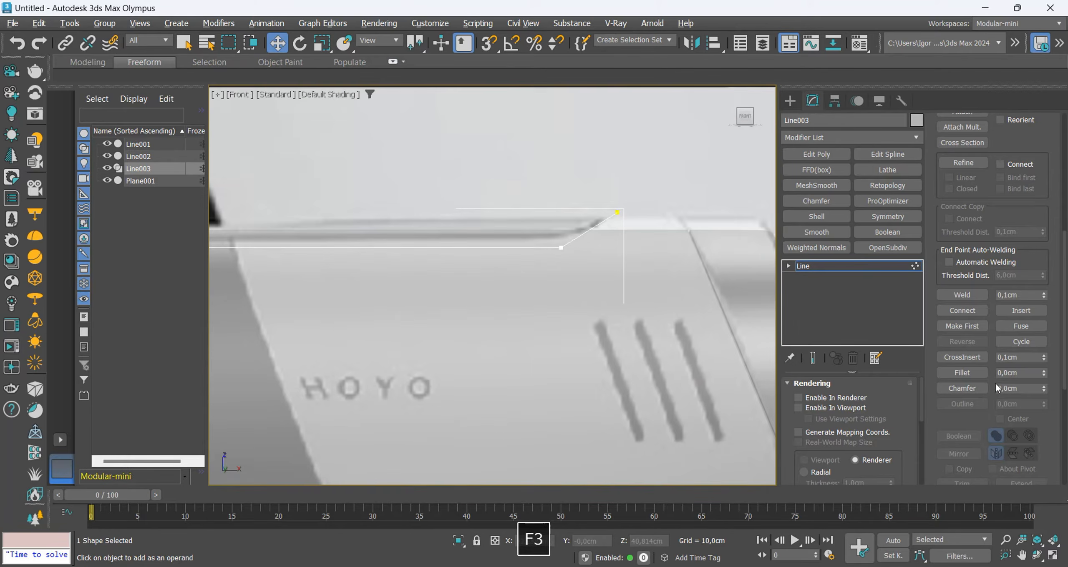
right_click(546, 230)
key("F3")
key("F3")
scroll(564, 230, "down", 3)
key("1")
key("F3")
key("F3")
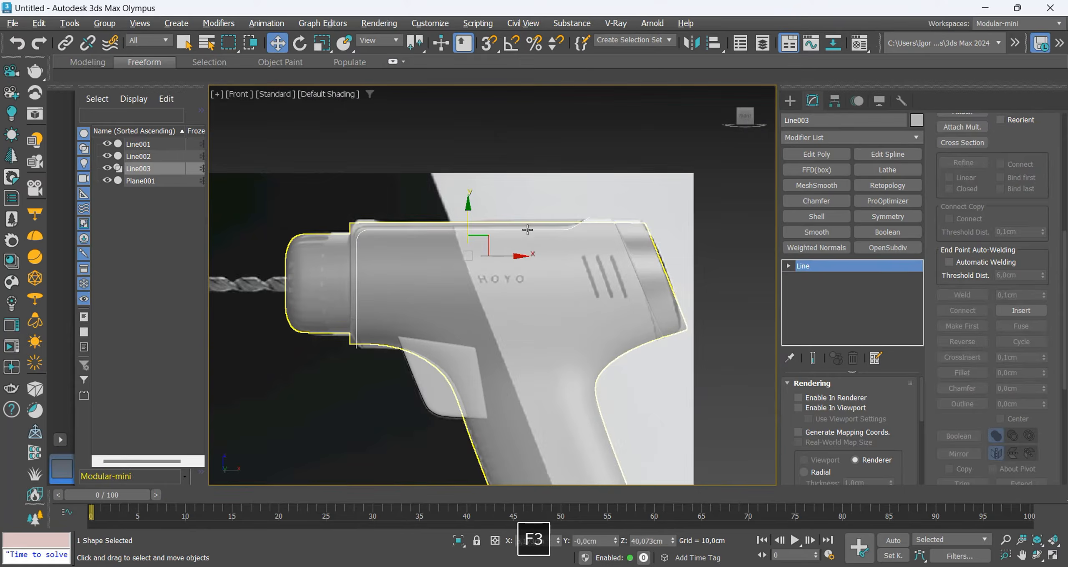
Draw a narrow upright rectangle the length of a vent slot beside the frontmost slot on the reference.
scroll(528, 229, "down", 1)
middle_click_drag(532, 302, 511, 312)
key("F3")
scroll(525, 288, "up", 3)
key("F3")
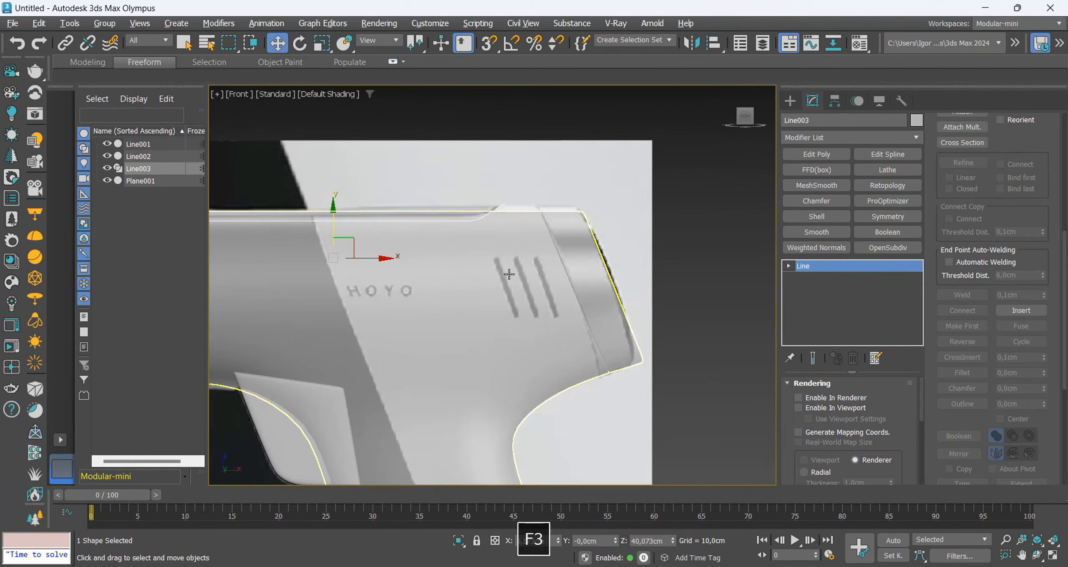
left_click(799, 107)
left_click(870, 205)
scroll(495, 252, "up", 6)
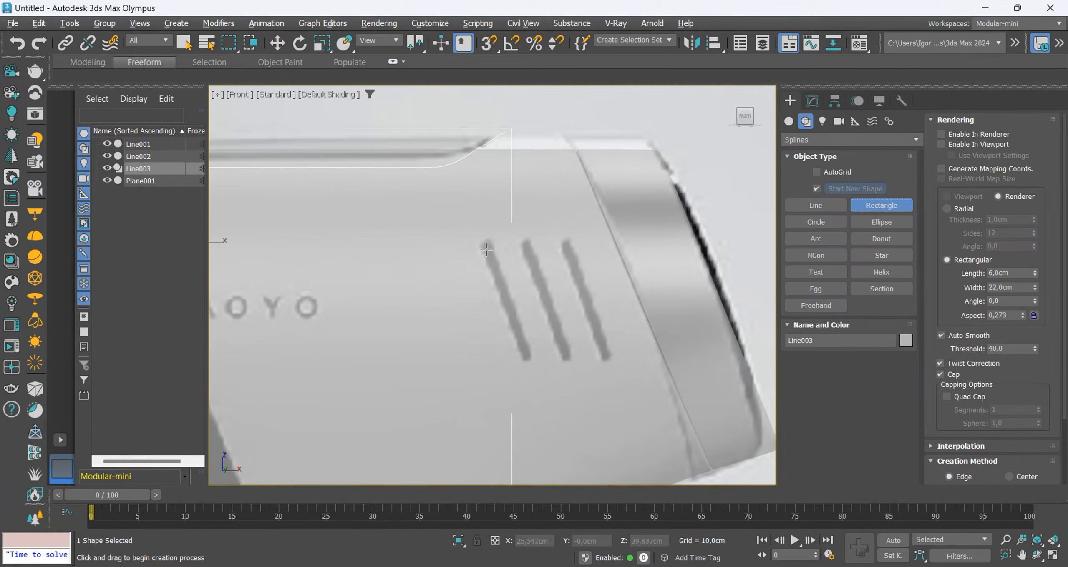
left_click_drag(502, 249, 502, 452)
scroll(501, 324, "down", 2)
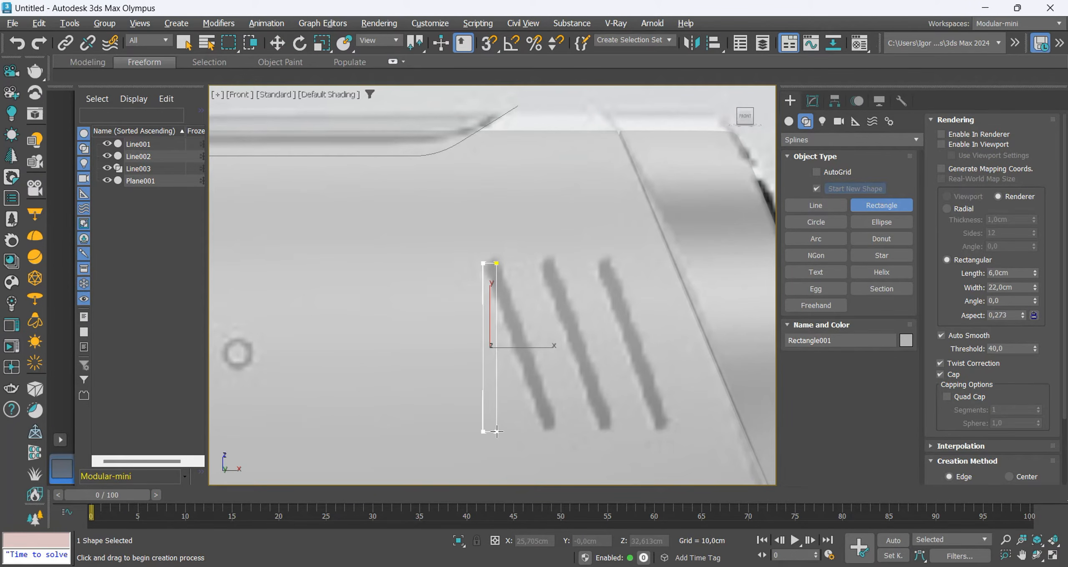
Move the narrow rectangle onto the frontmost vent slot and rotate it 20 degrees to match the slant.
key("w")
left_click_drag(500, 340, 562, 317)
key("e")
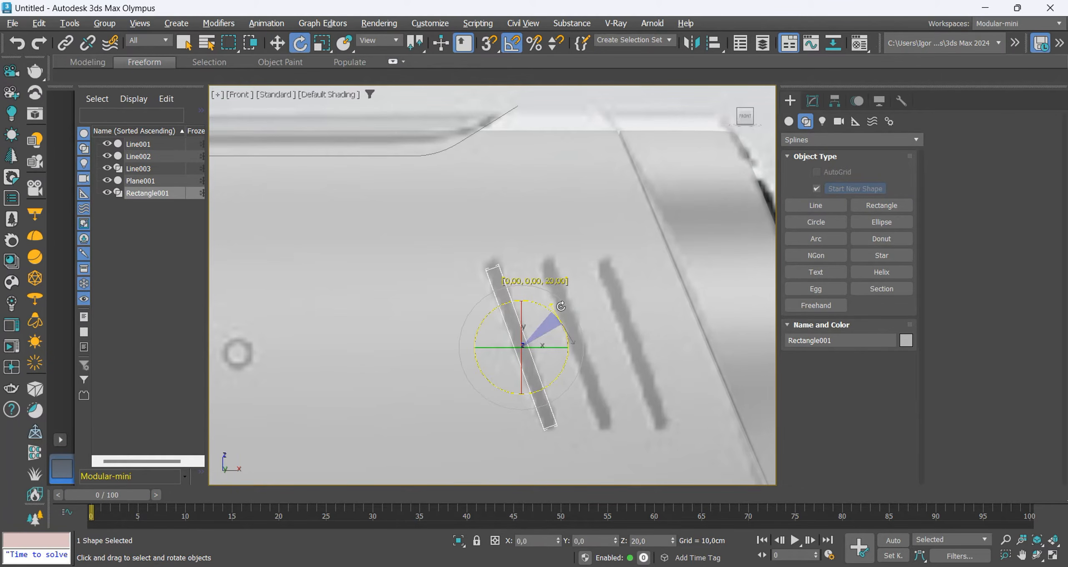
key("w")
middle_click_drag(541, 367, 490, 349)
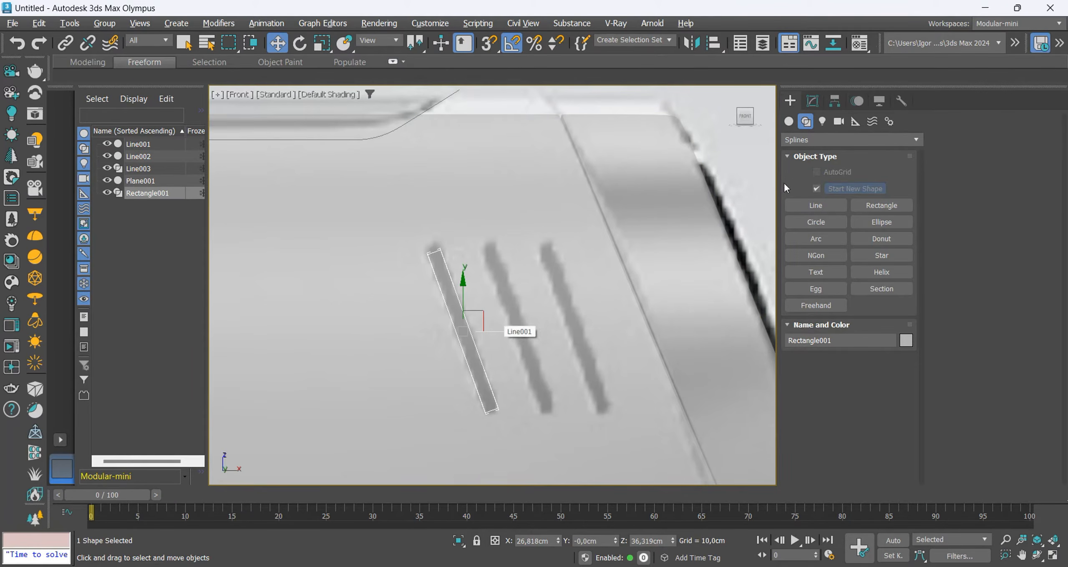
Add Edit Spline to the rectangle, convert its vertices to Corner and move the two upper vertices to the slot's upper end.
left_click(813, 101)
key("1")
left_click_drag(407, 224, 437, 247)
scroll(436, 267, "up", 2)
key("ctrl+z")
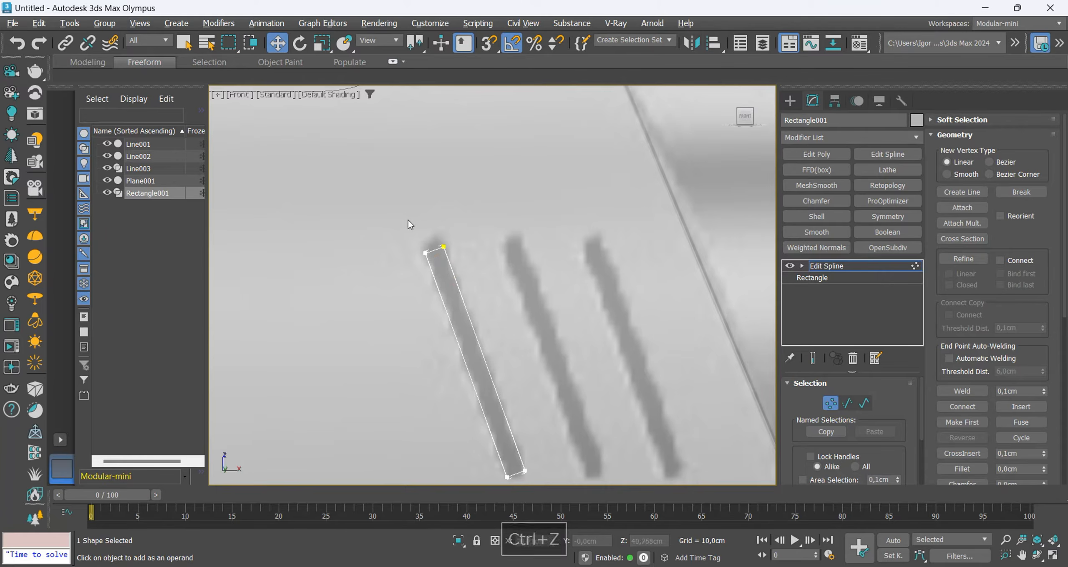
key("ctrl+a")
right_click(449, 251)
left_click(425, 166)
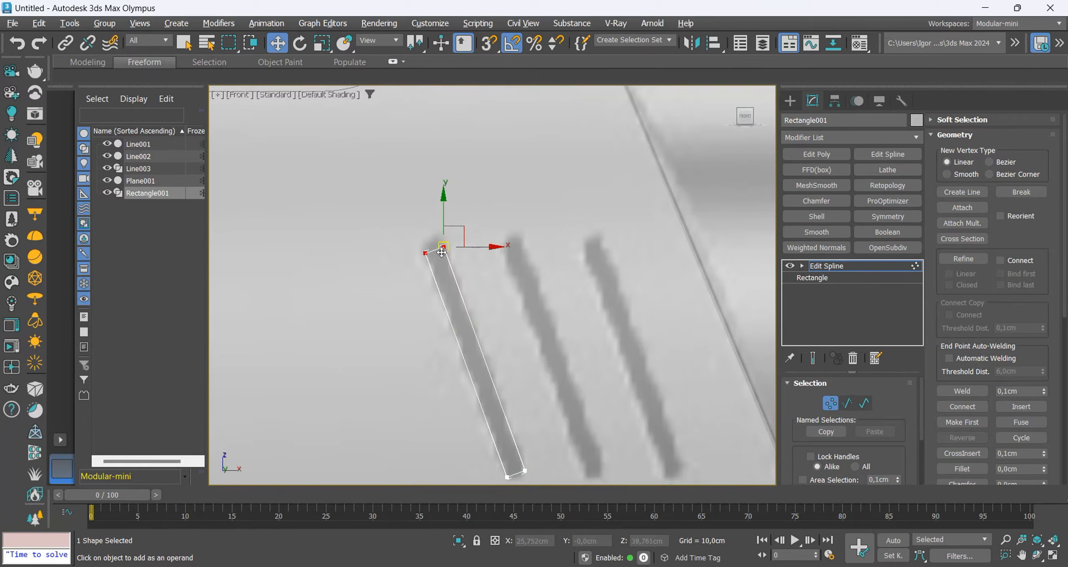
left_click_drag(441, 253, 439, 242)
key("1")
scroll(431, 296, "down", 2)
middle_click_drag(431, 295, 422, 294)
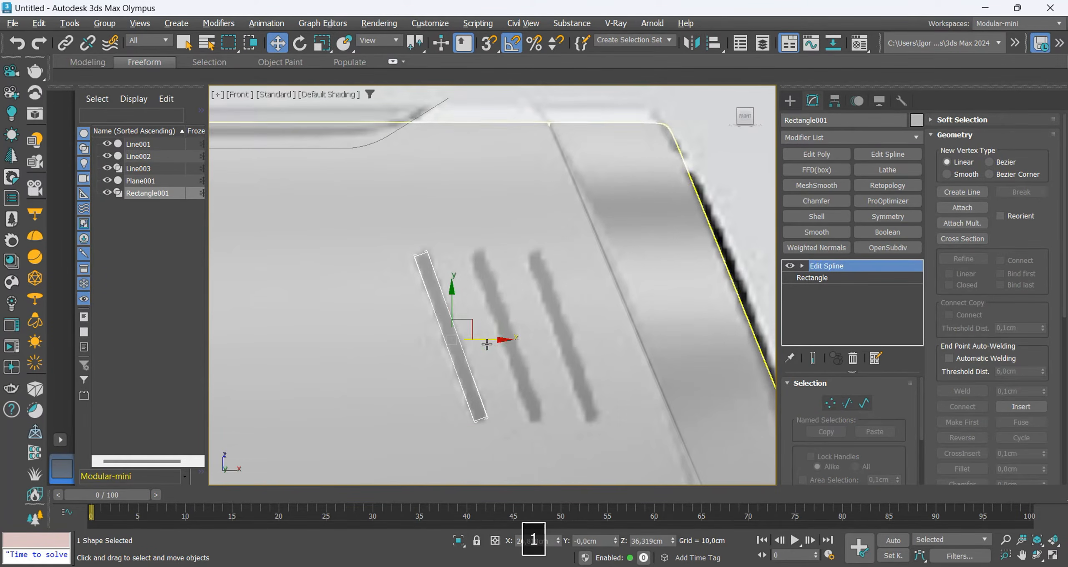
Make two copies of the slot outline along X, spaced about 2.5 cm apart, over the other two vent slots.
left_click_drag(489, 343, 543, 344, "shift")
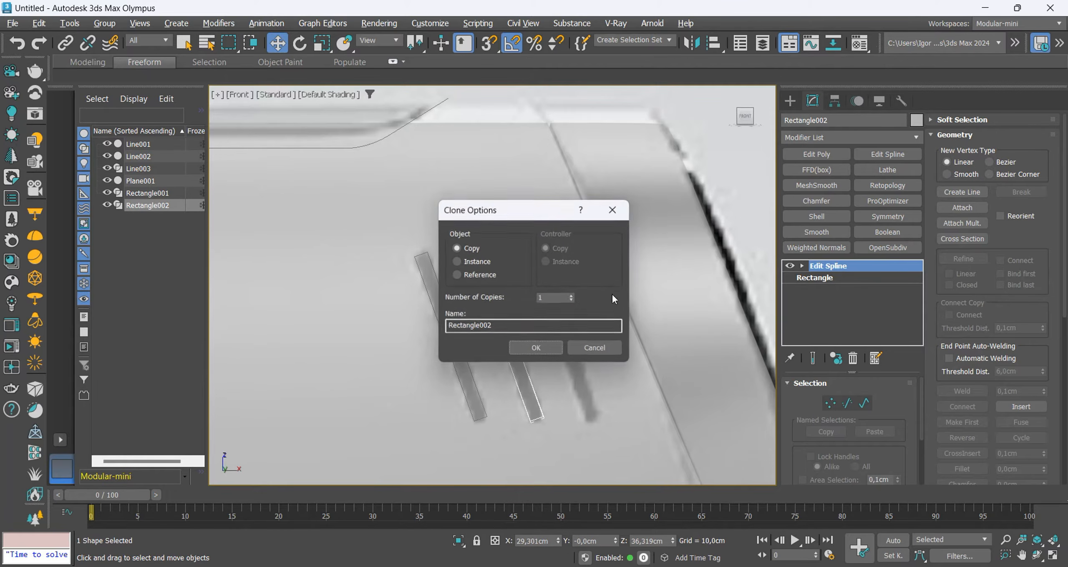
left_click(571, 295)
left_click(536, 348)
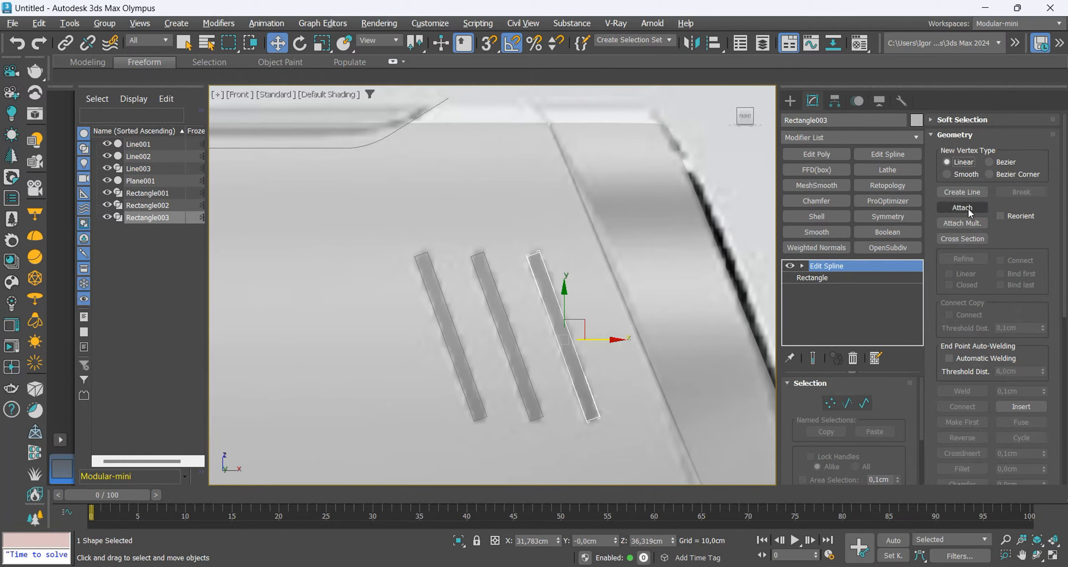
Attach the other two slot outlines to the rearmost one to form a single spline object.
left_click(963, 207)
key("F3")
left_click(513, 331)
left_click(464, 346)
right_click(465, 343)
key("F3")
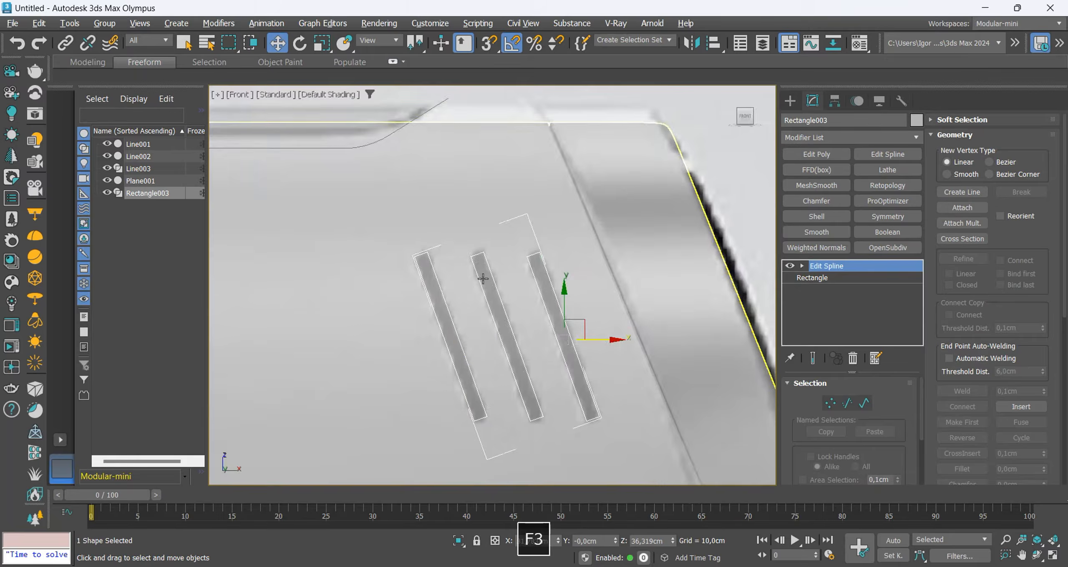
Fillet all corners of the three slot outlines until their ends are fully rounded.
scroll(484, 279, "down", 2)
middle_click_drag(524, 339, 525, 330)
key("1")
key("ctrl+a")
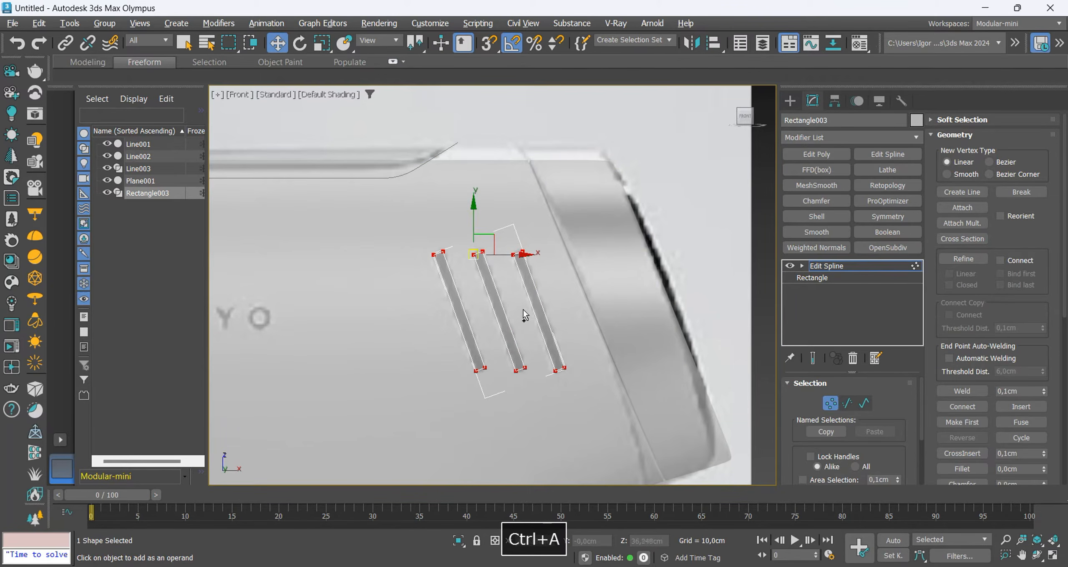
scroll(523, 310, "up", 3)
scroll(1018, 421, "down", 2)
left_click(962, 402)
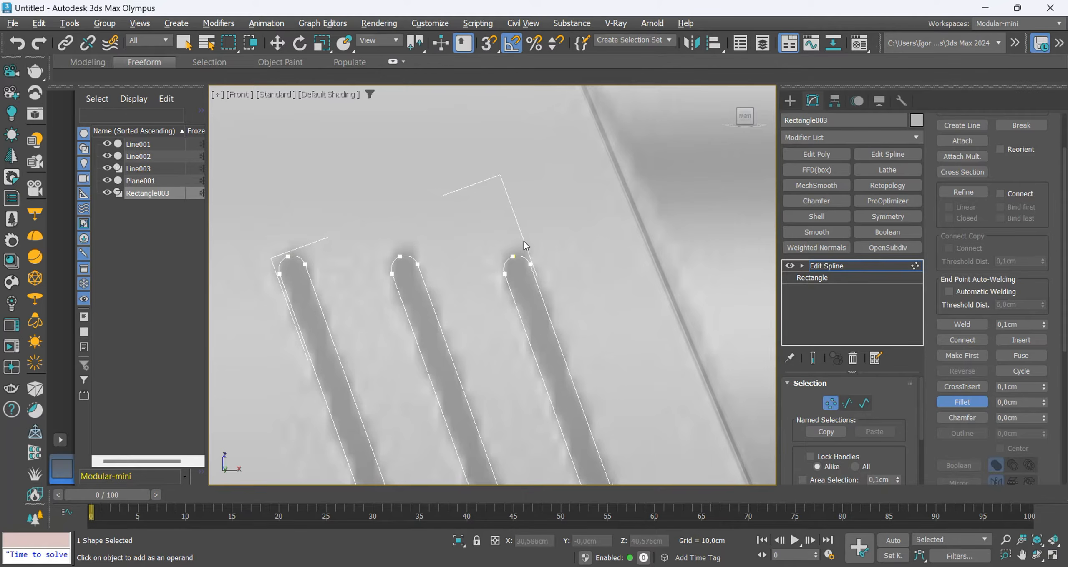
Weld all slot outline vertices with a 0.1 cm threshold and leave vertex editing.
key("w")
scroll(448, 277, "down", 3)
scroll(526, 399, "up", 4)
key("ctrl+a")
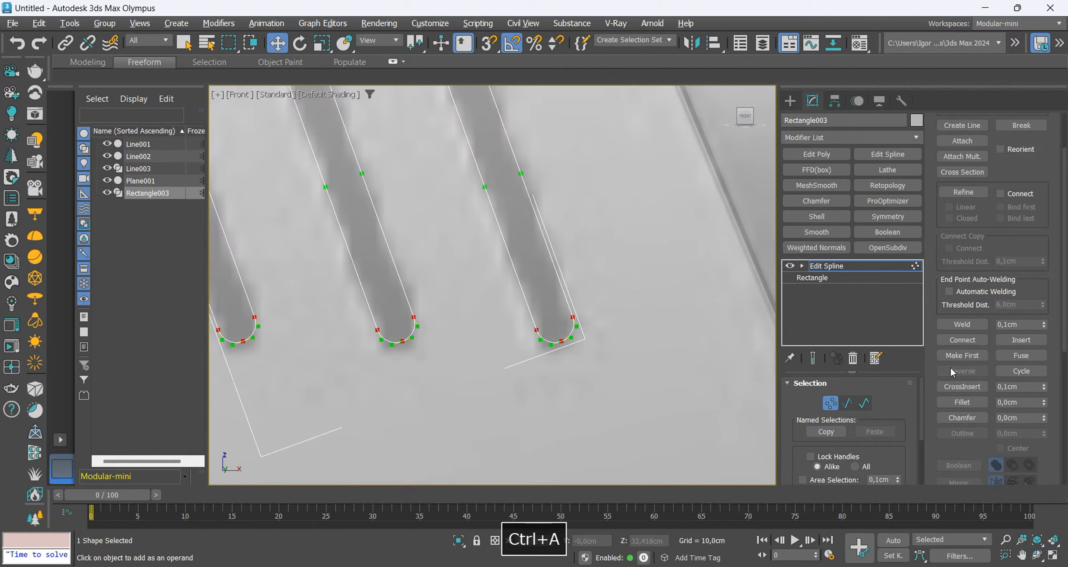
left_click(965, 326)
scroll(534, 365, "down", 4)
key("1")
scroll(522, 375, "down", 2)
key("F3")
key("F3")
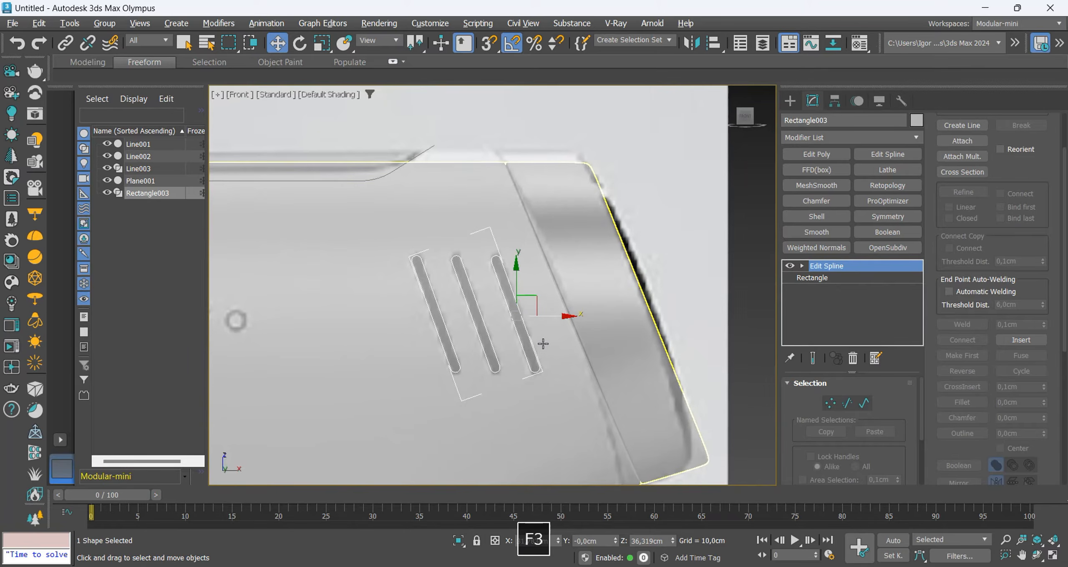
Convert the slot outlines to an Editable Poly and add a Shell with inner and outer amounts of 20 cm.
key("ctrl+t")
scroll(543, 342, "down", 4)
middle_click_drag(544, 341, 597, 311, "alt")
key("F3")
key("F3")
left_click(817, 217)
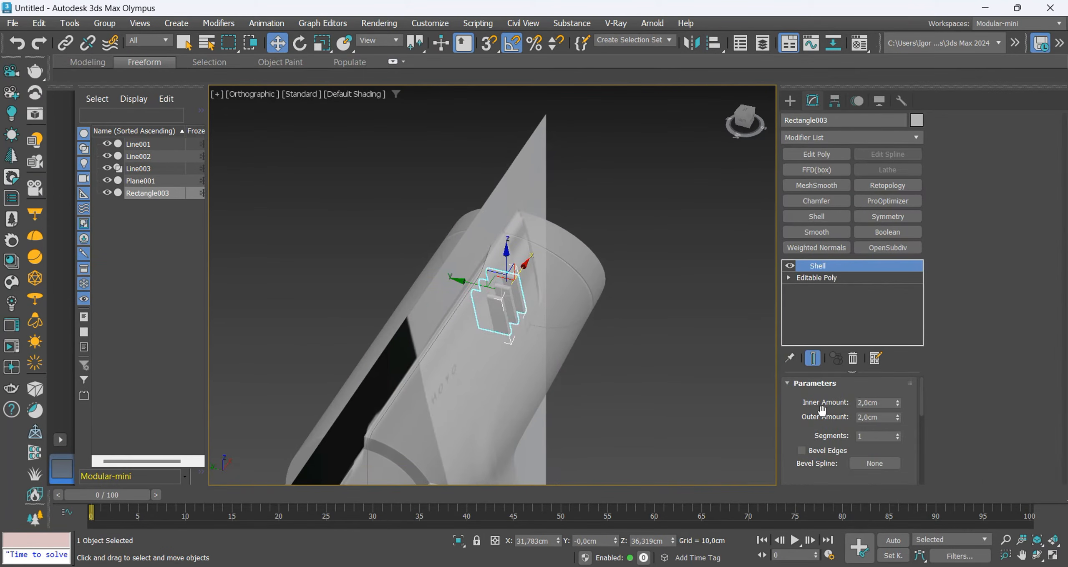
type("20")
key("Return")
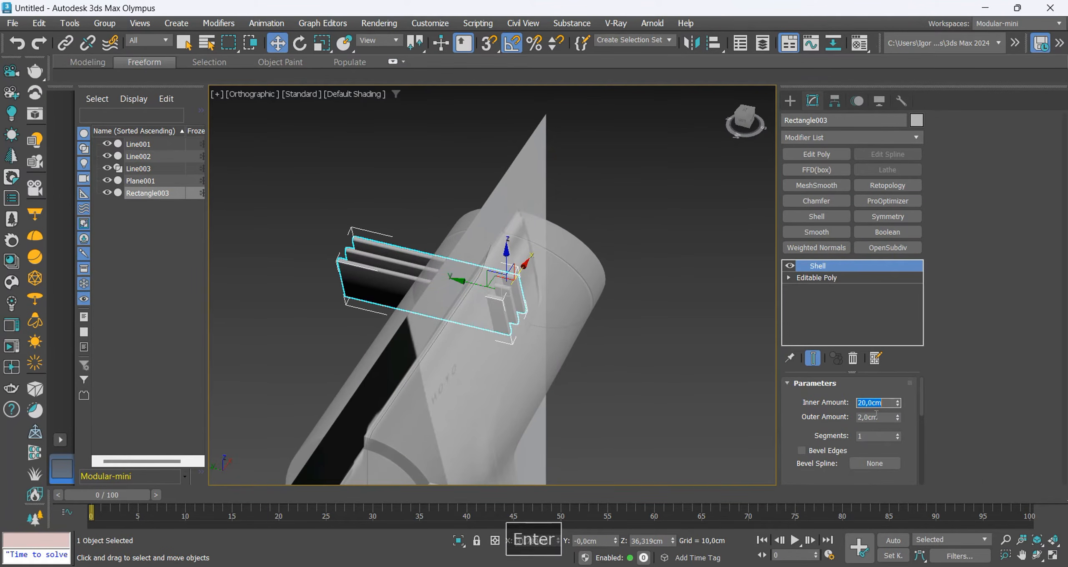
key("Tab")
type("20")
key("Return")
Turn off see-through on the drill body, then select the side seam line and enable its thickness in the viewport.
middle_click_drag(543, 308, 530, 227, "alt")
left_click(449, 310)
key("alt+x")
key("f")
key("z")
left_click(390, 198)
key("F3")
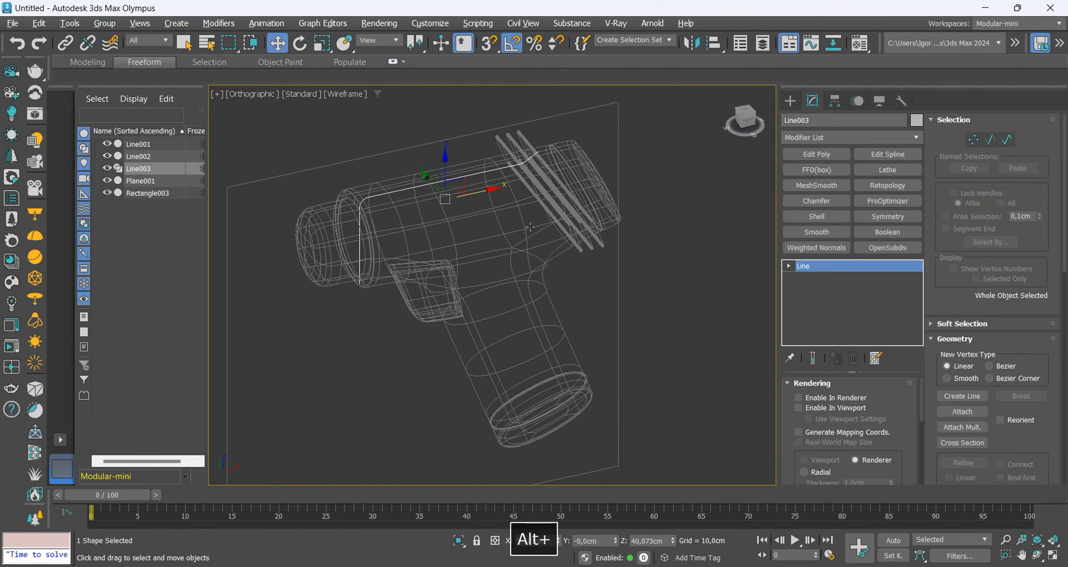
left_click(813, 408)
key("F3")
scroll(871, 424, "down", 3)
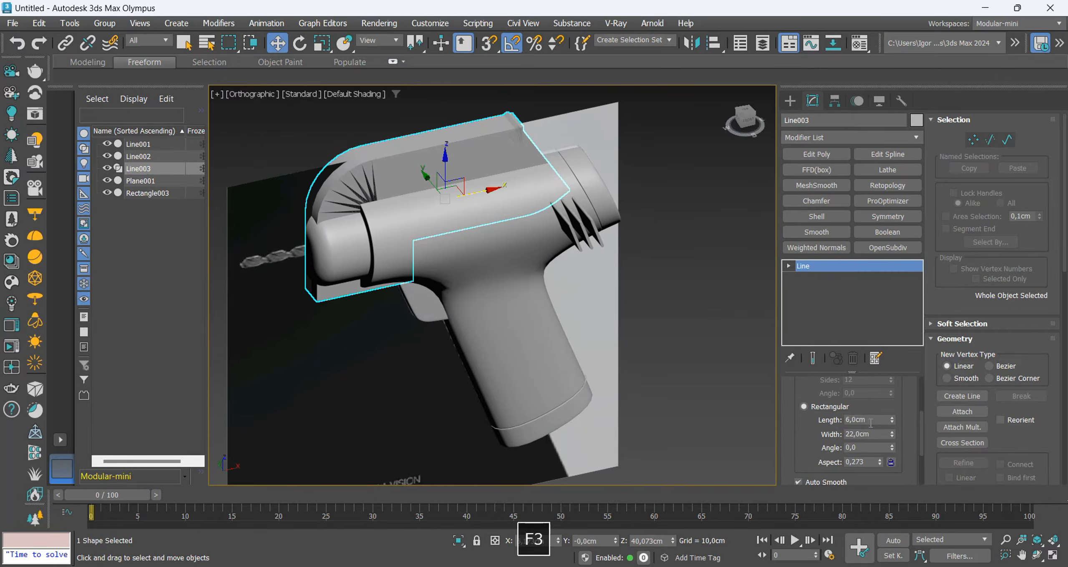
Set the seam line's rectangular cross-section to 0.2 cm wide and 50 cm long.
right_click(893, 435)
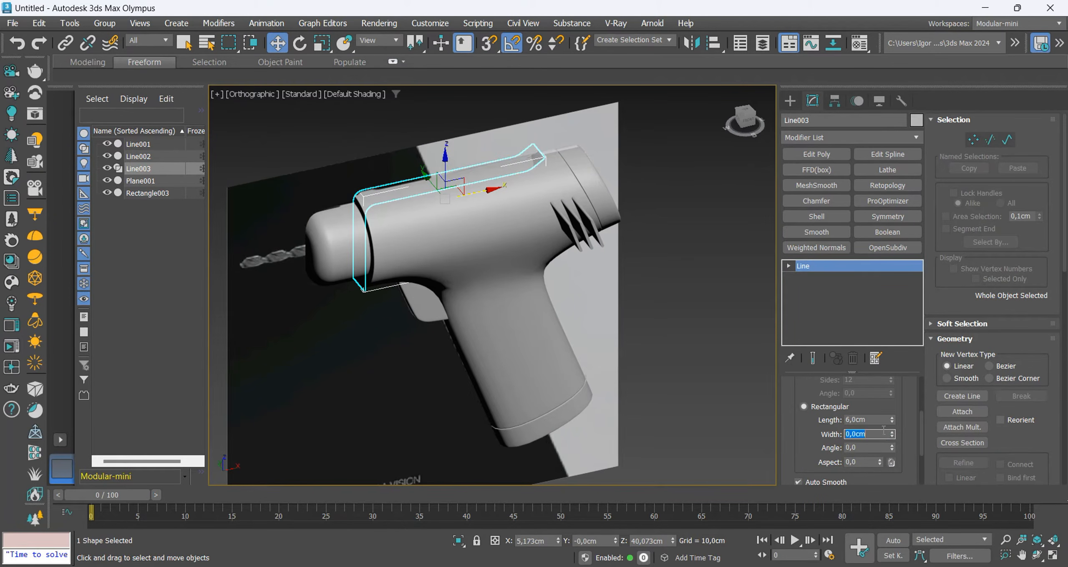
key("Return")
left_click(881, 421)
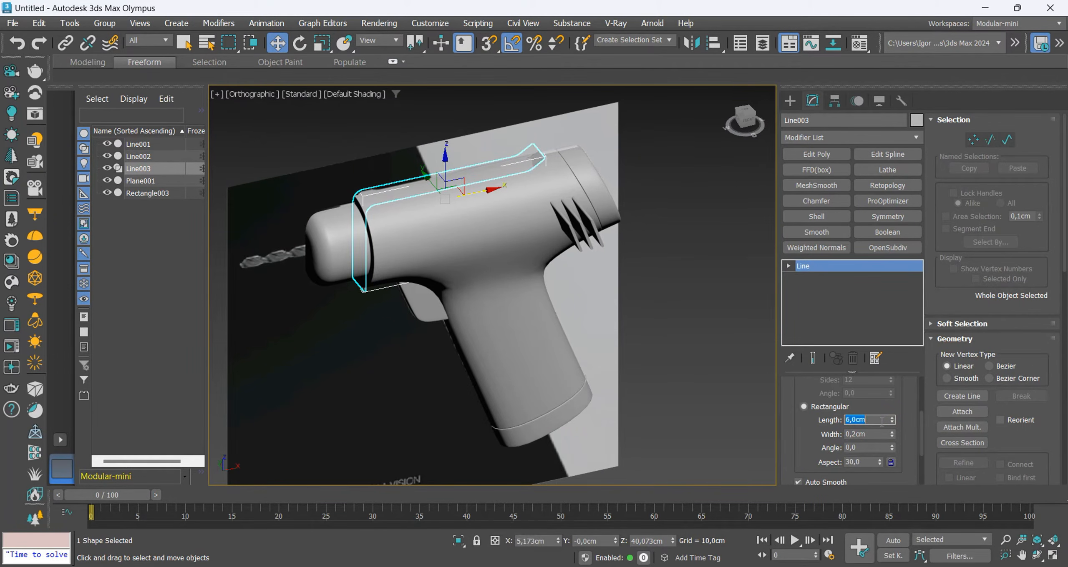
type("50")
key("Return")
Check the seam strip against the body in the Front view and reduce its width to 0.1 cm.
middle_click_drag(452, 194, 502, 175, "alt")
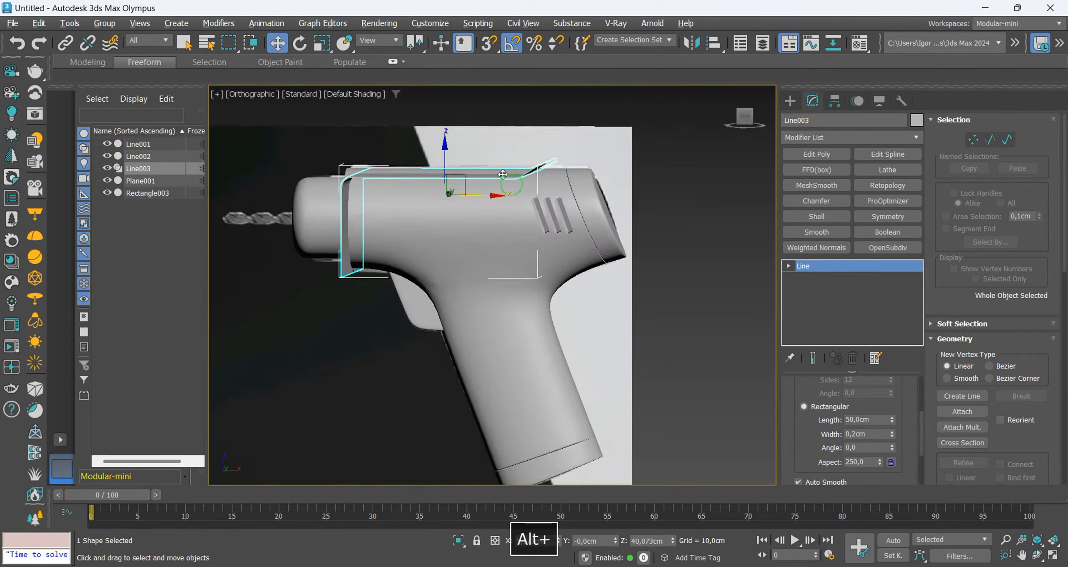
scroll(542, 180, "up", 6)
key("f")
key("F4")
key("F4")
scroll(703, 188, "up", 5)
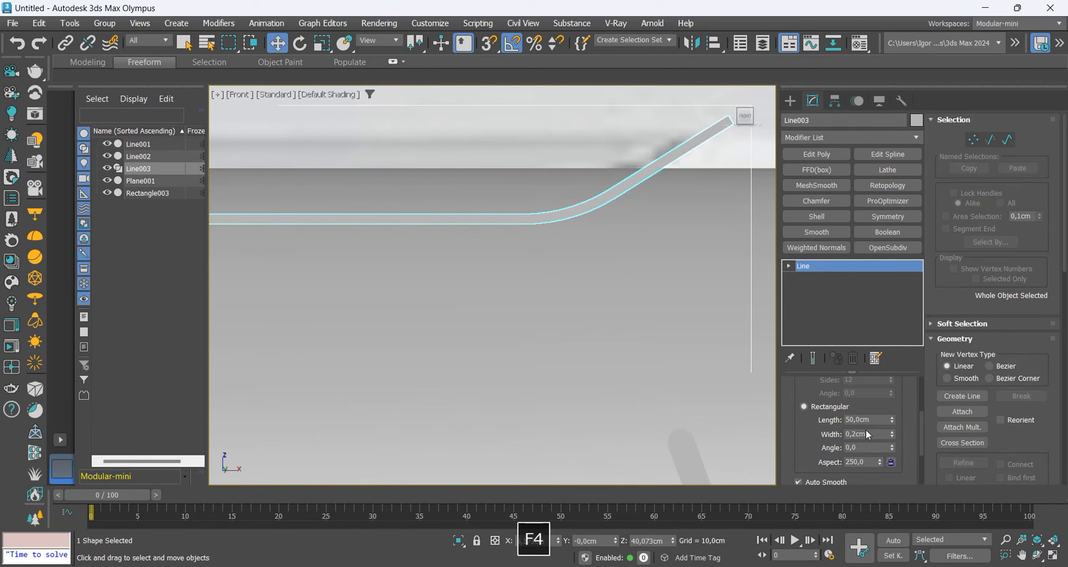
scroll(593, 219, "down", 8)
key("F4")
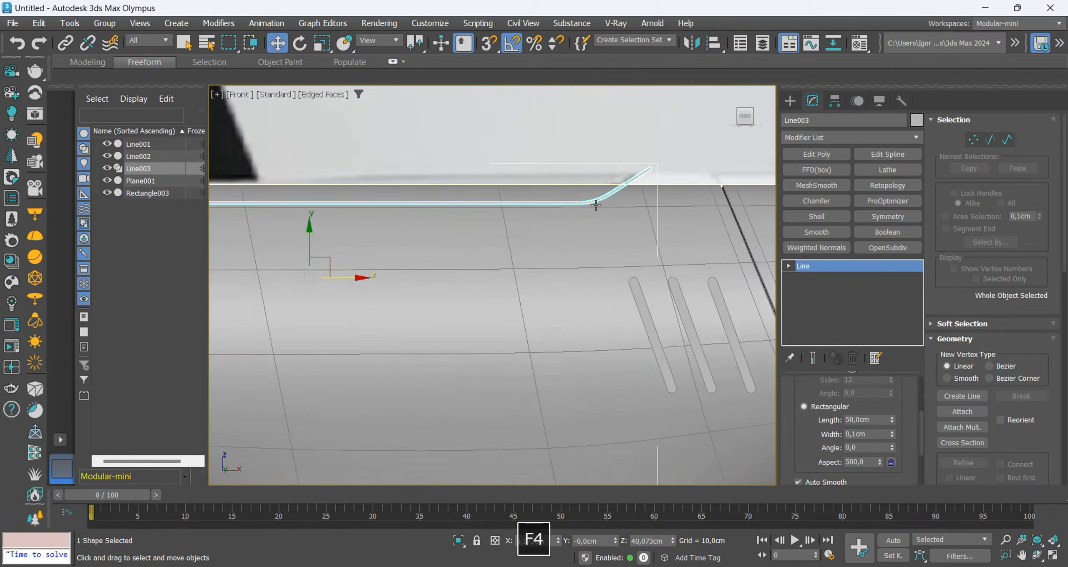
Clone the drill body in place to keep the original as a backup.
scroll(496, 234, "up", 3)
right_click(464, 254)
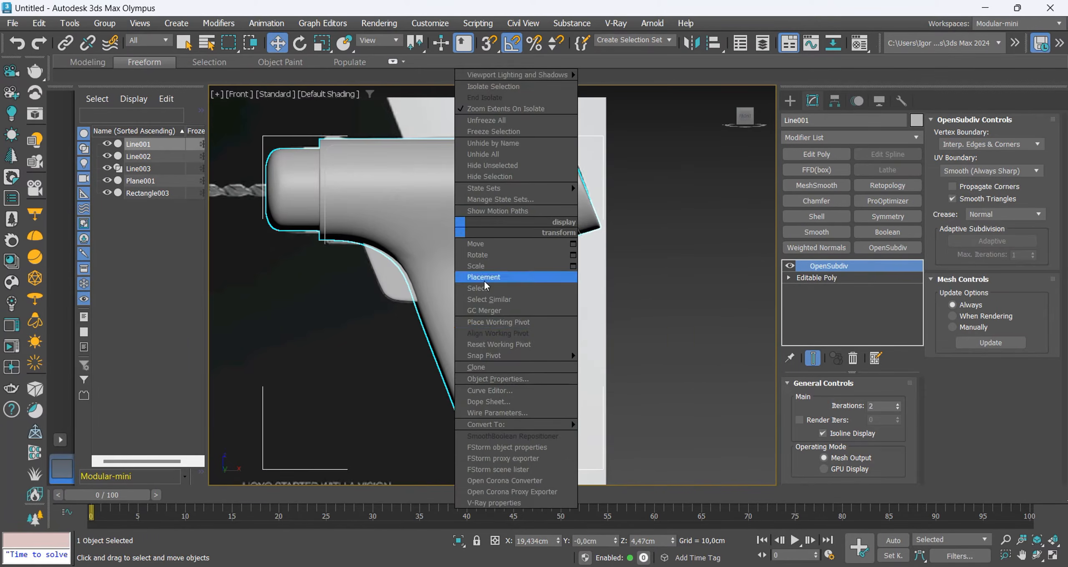
left_click(484, 280)
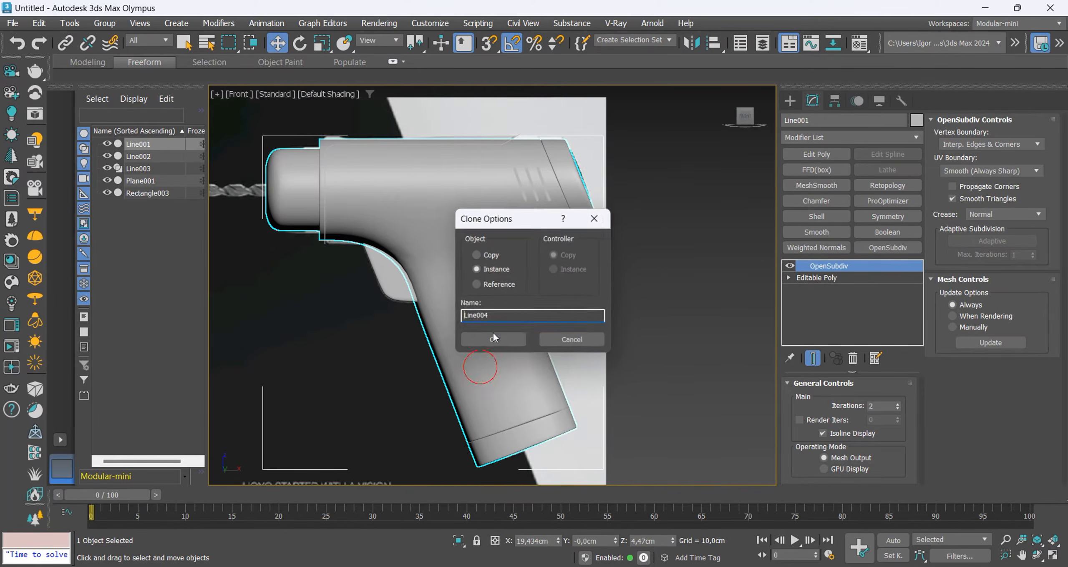
left_click(493, 347)
middle_click_drag(493, 343, 540, 360, "alt")
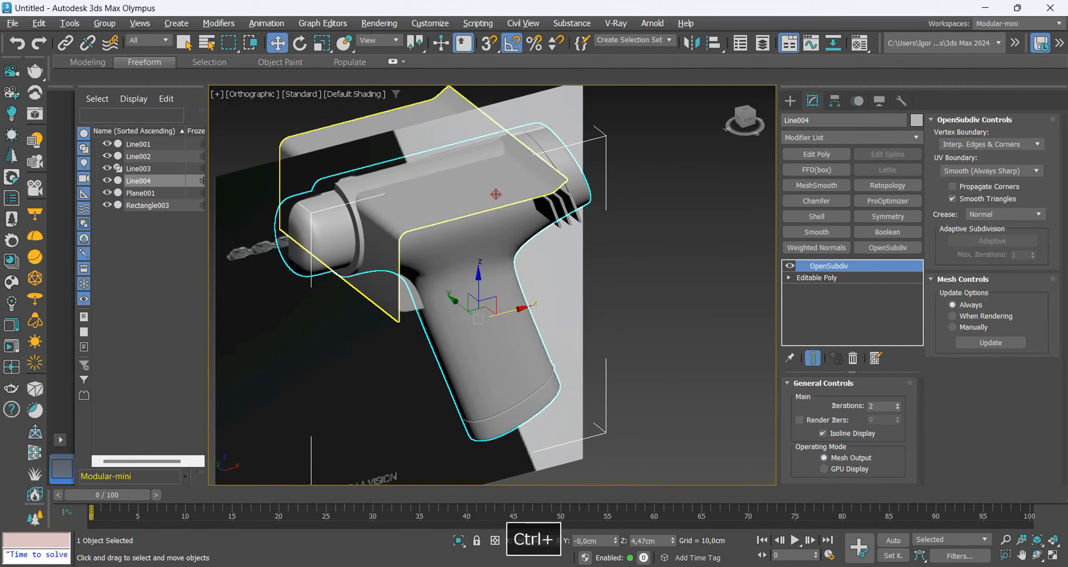
Isolate the cloned body together with the seam strip, the vent slot cutters and the trigger.
left_click(496, 194, "ctrl")
left_click(557, 211, "ctrl")
left_click(414, 303, "ctrl")
key("alt+q")
left_click(708, 305)
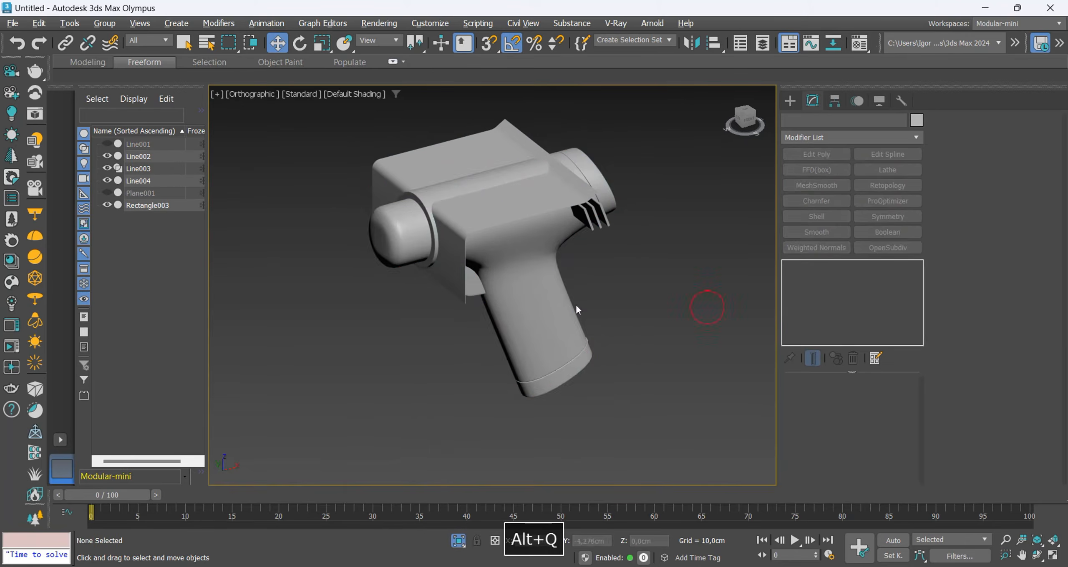
Add a Boolean to the cloned body and subtract the seam strip and the vent slot cutters from it.
left_click(570, 306)
key("F4")
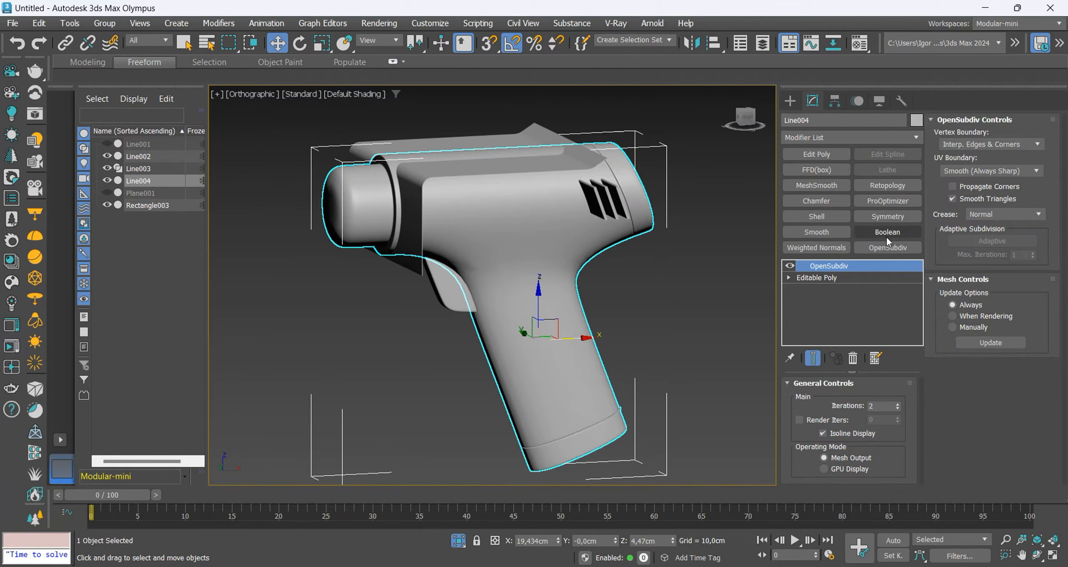
left_click(886, 234)
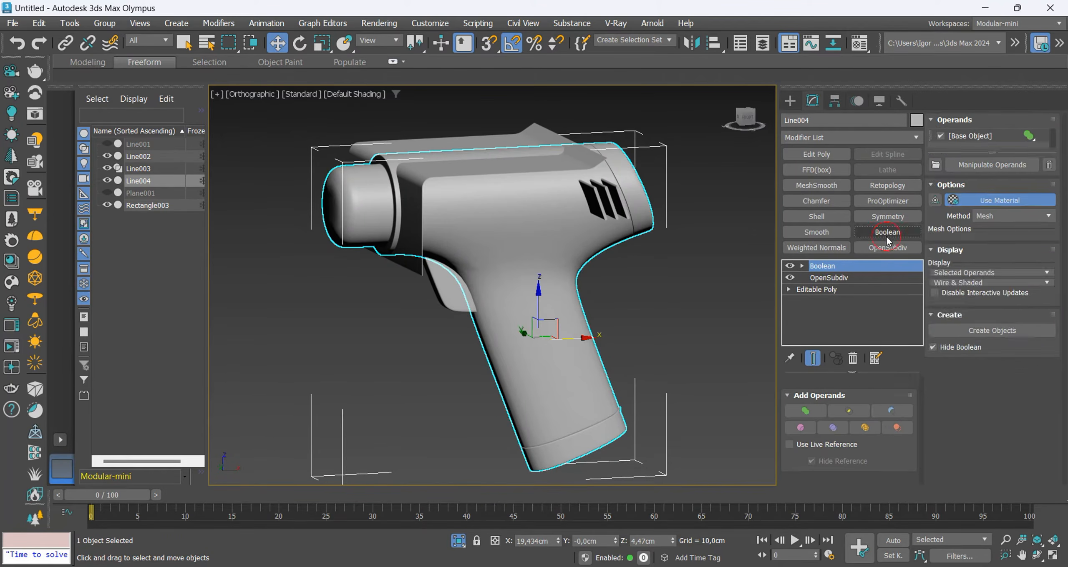
left_click(886, 404)
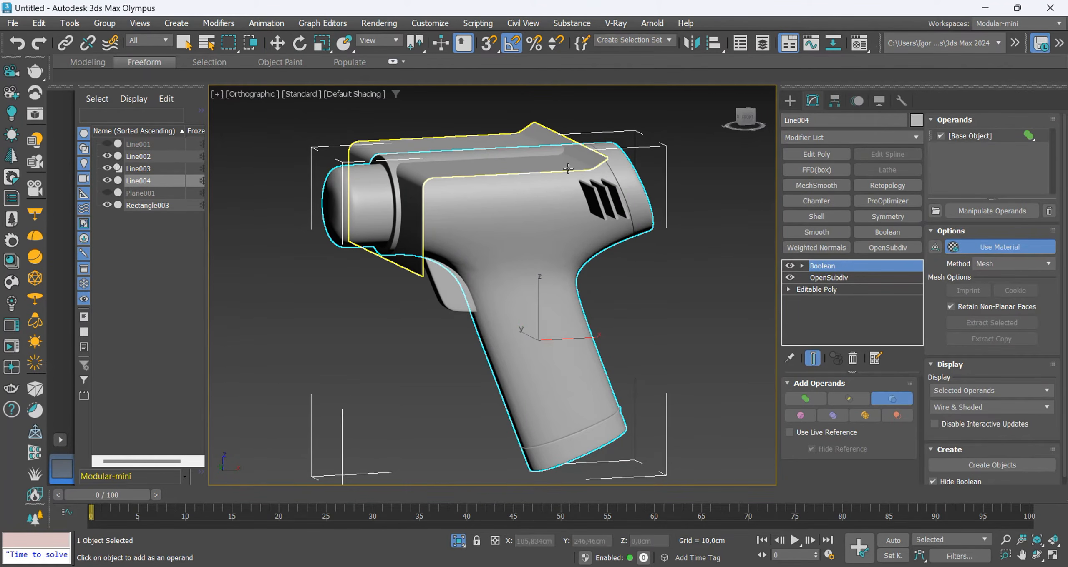
left_click(594, 190)
left_click(597, 194)
key("w")
key("F4")
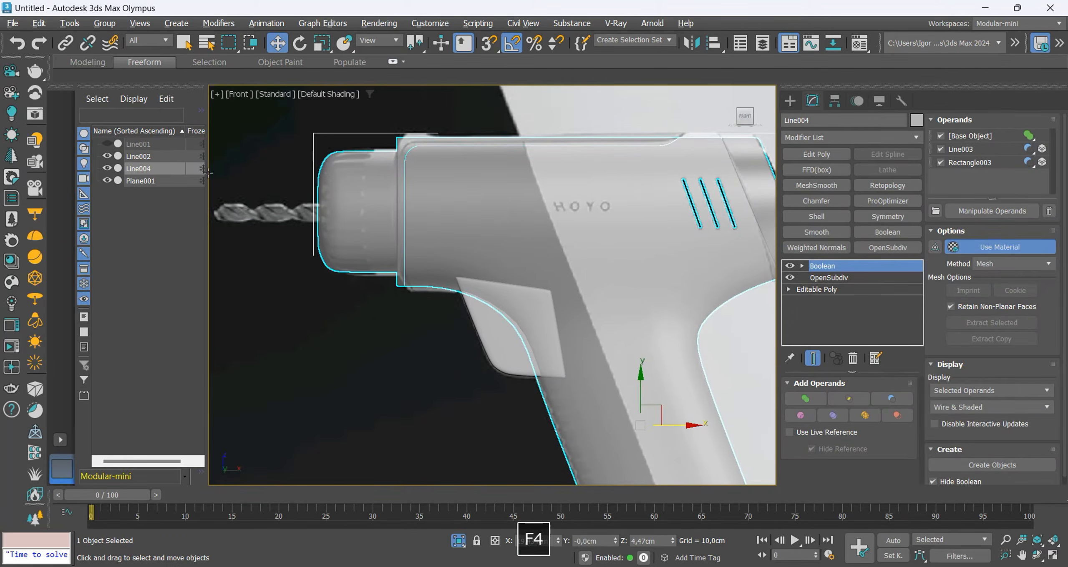
Hide the cut body and draw a straight horizontal line along the chuck's middle groove on the reference in the Front view.
left_click(107, 168)
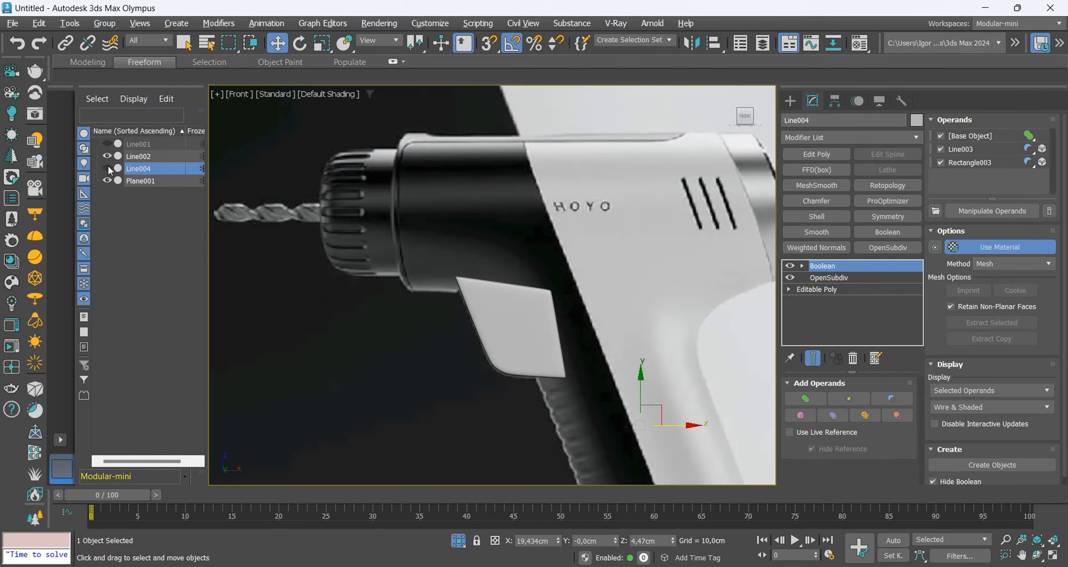
scroll(366, 219, "up", 2)
scroll(333, 213, "up", 2)
left_click(790, 100)
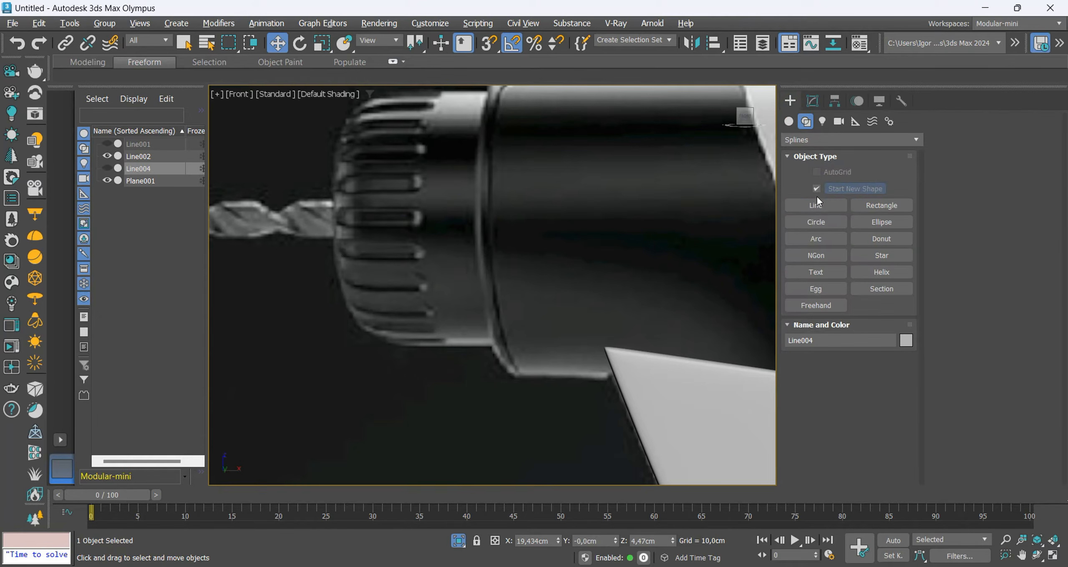
left_click(815, 206)
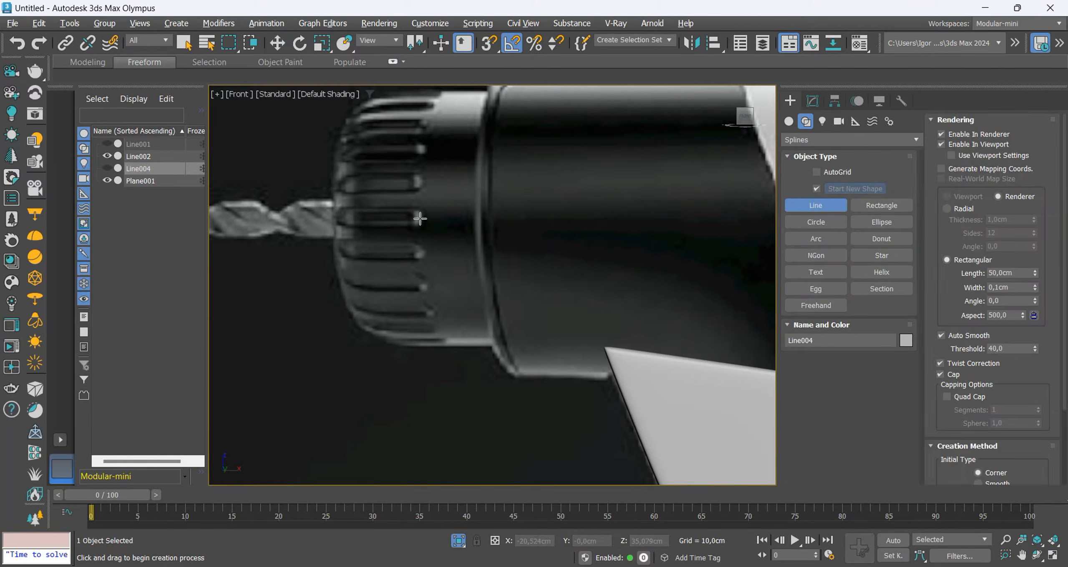
scroll(491, 228, "up", 2)
left_click(505, 227)
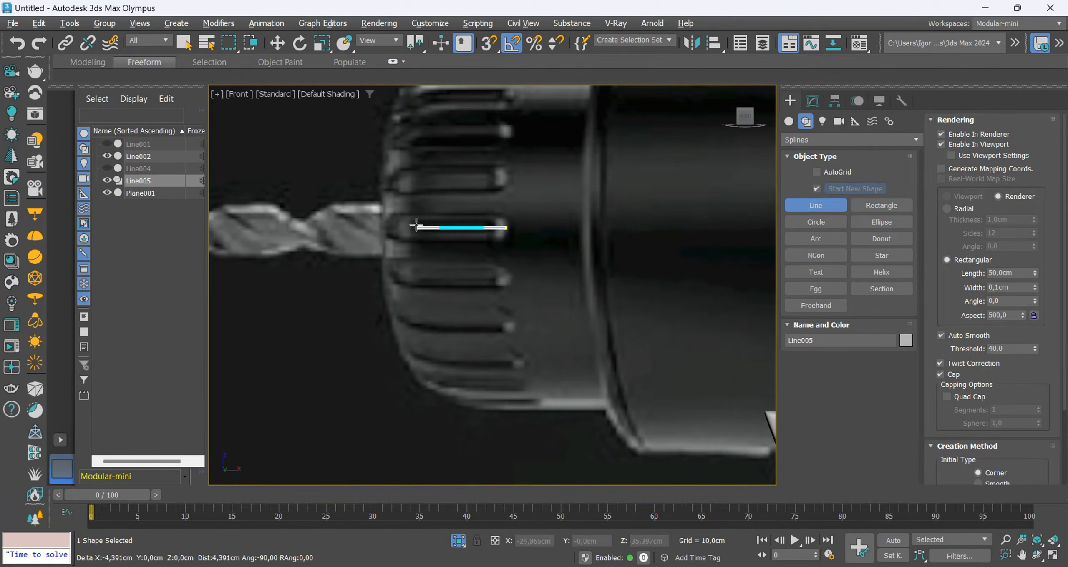
left_click(391, 226, "shift")
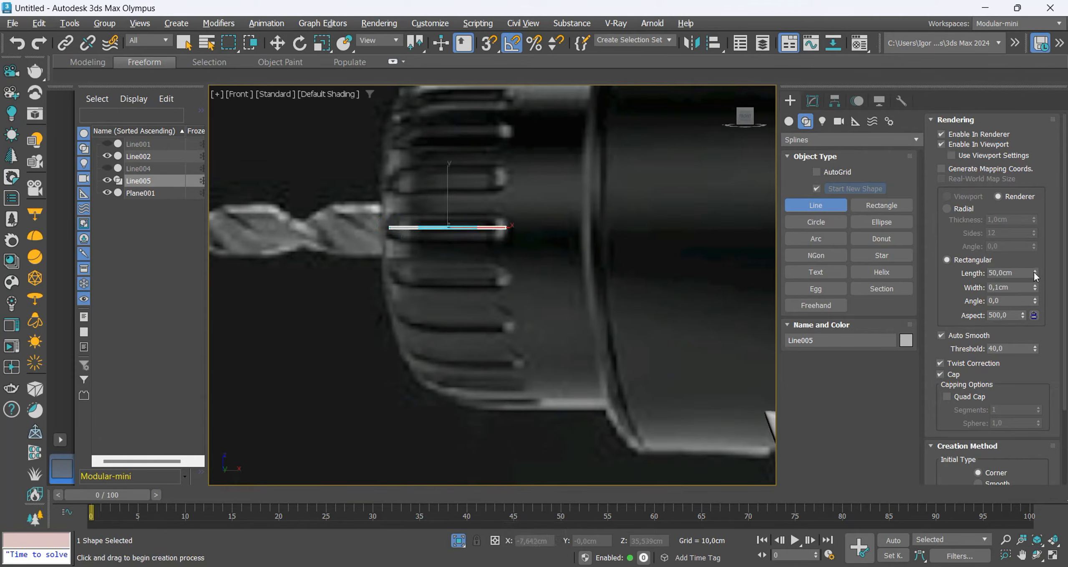
Give the chuck groove line a radial renderable profile with a thickness of 1.45 cm.
left_click(956, 209)
left_click_drag(1034, 220, 1031, 197)
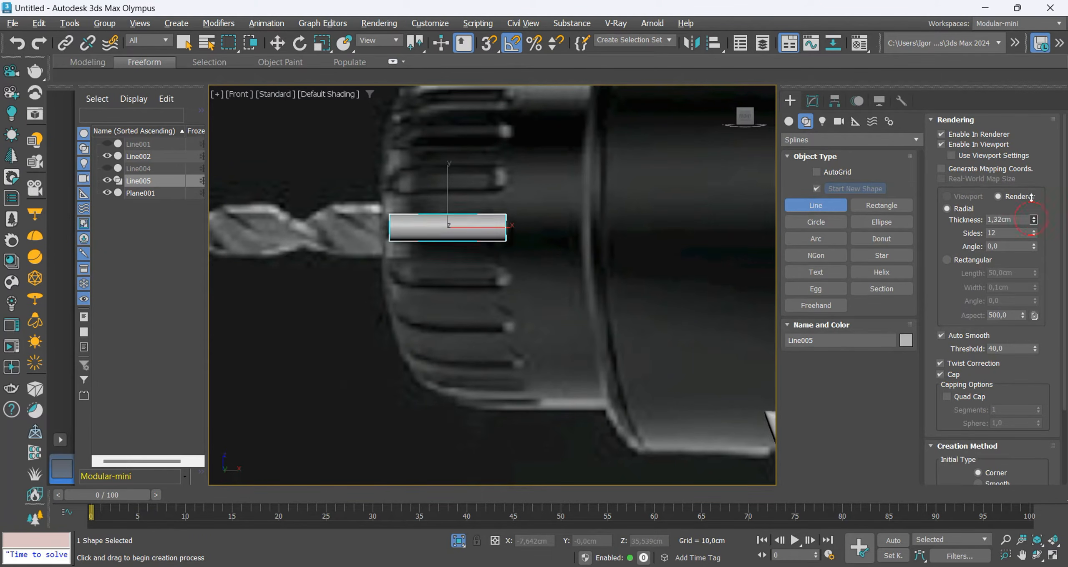
key("F4")
key("F3")
Bring back the drill body, turn off its OpenSubdiv modifier and open its Editable Poly for polygon editing.
key("alt+q")
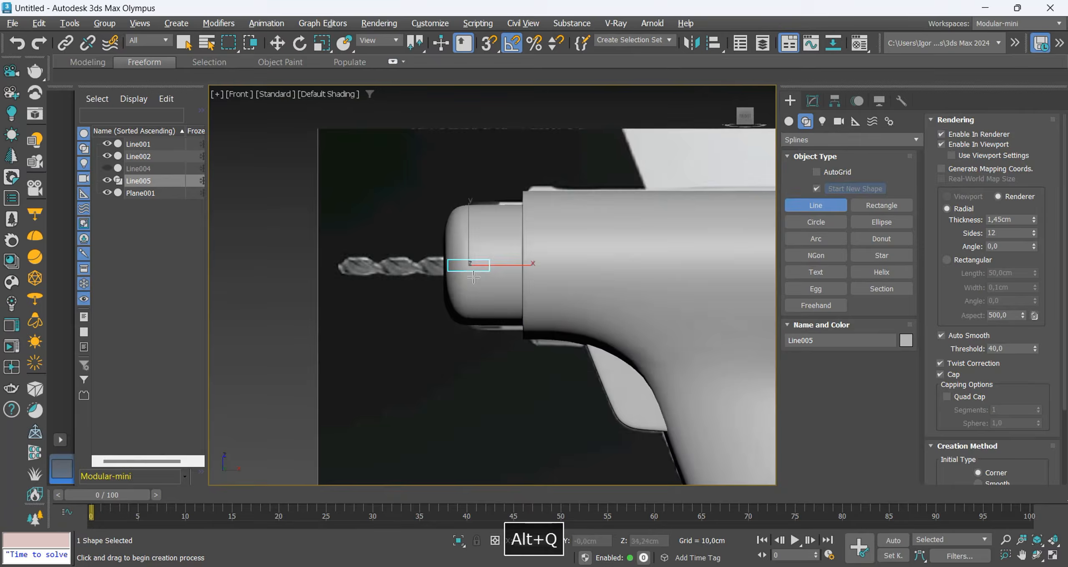
key("w")
left_click(502, 269)
left_click(813, 101)
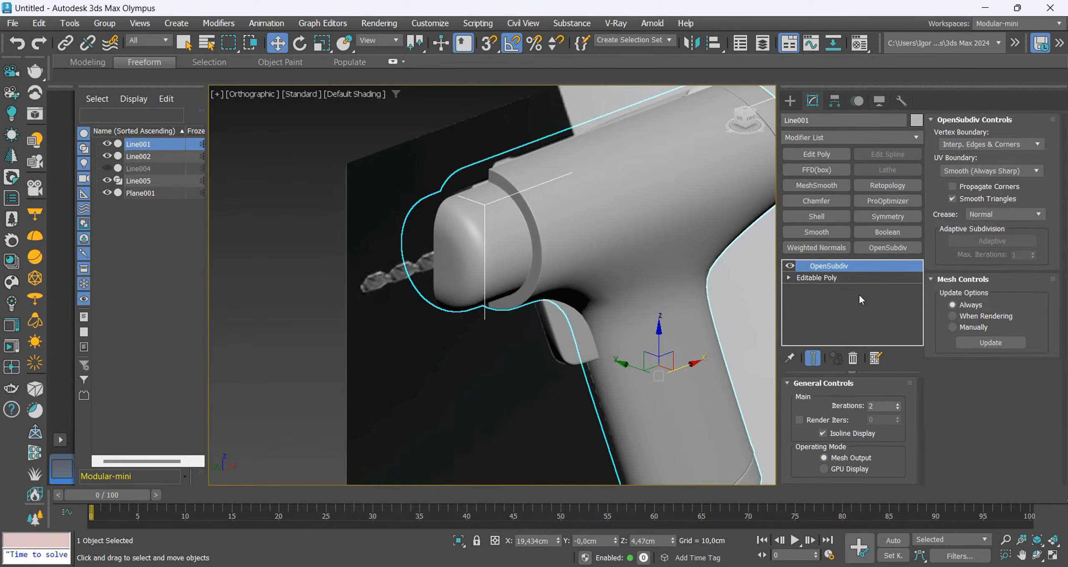
left_click(789, 265)
left_click(817, 278)
left_click(861, 400)
key("F3")
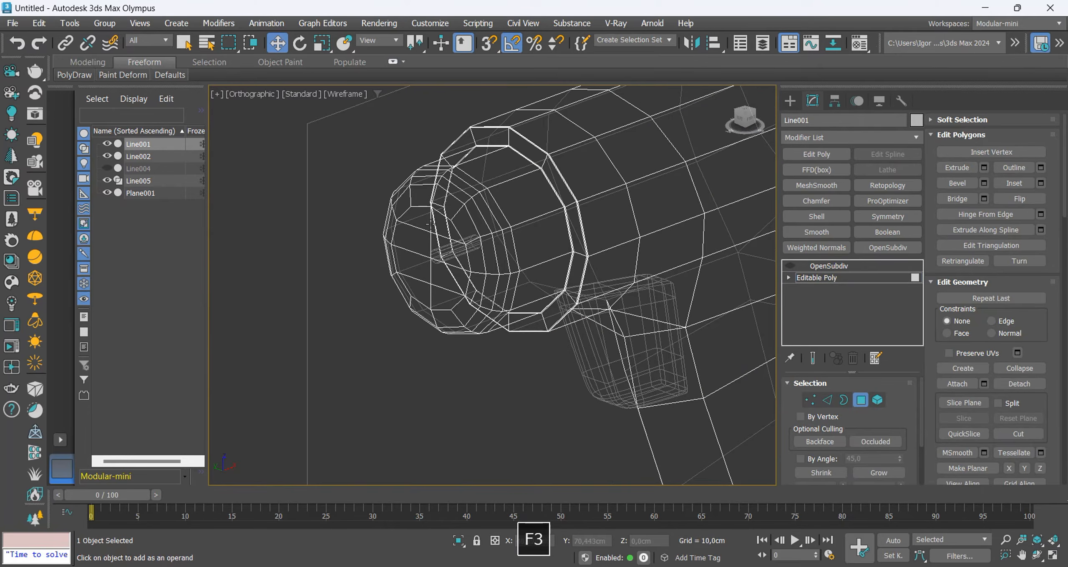
Select the chuck's front polygon ring, grow it over the whole chuck and detach those polygons as a clone.
left_click(480, 252)
double_click(474, 237, "ctrl")
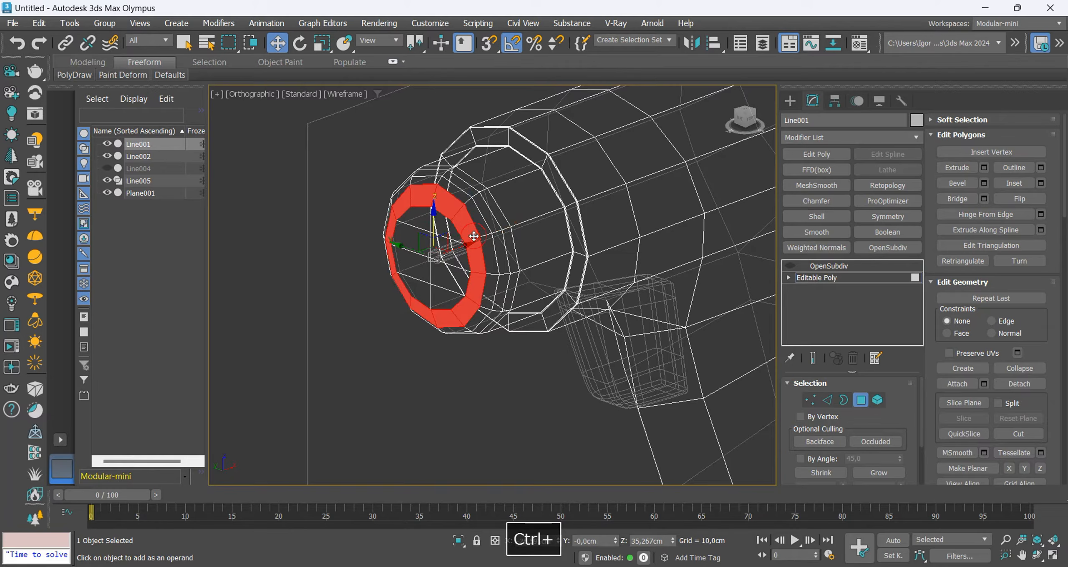
left_click(897, 472)
left_click(896, 472)
left_click(1020, 384)
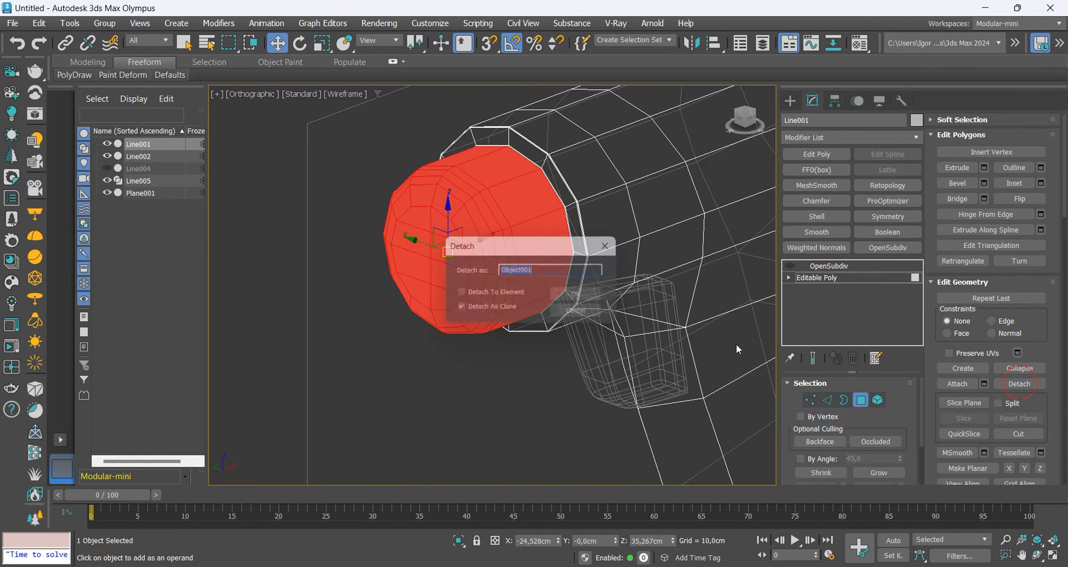
left_click(582, 296)
left_click(818, 278)
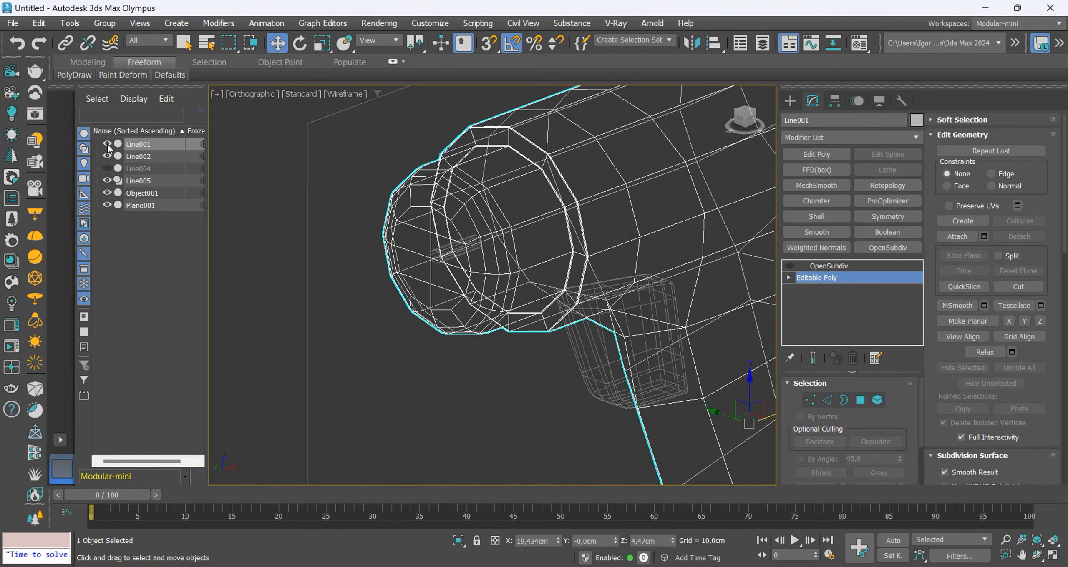
Hide the drill body and select the groove cylinder next to the detached chuck copy.
left_click(107, 145)
key("F3")
key("F3")
left_click(453, 253)
key("F3")
left_click_drag(434, 243, 500, 266)
middle_click_drag(538, 292, 461, 284, "alt")
scroll(537, 236, "up", 5)
key("F4")
key("F4")
scroll(533, 271, "down", 4)
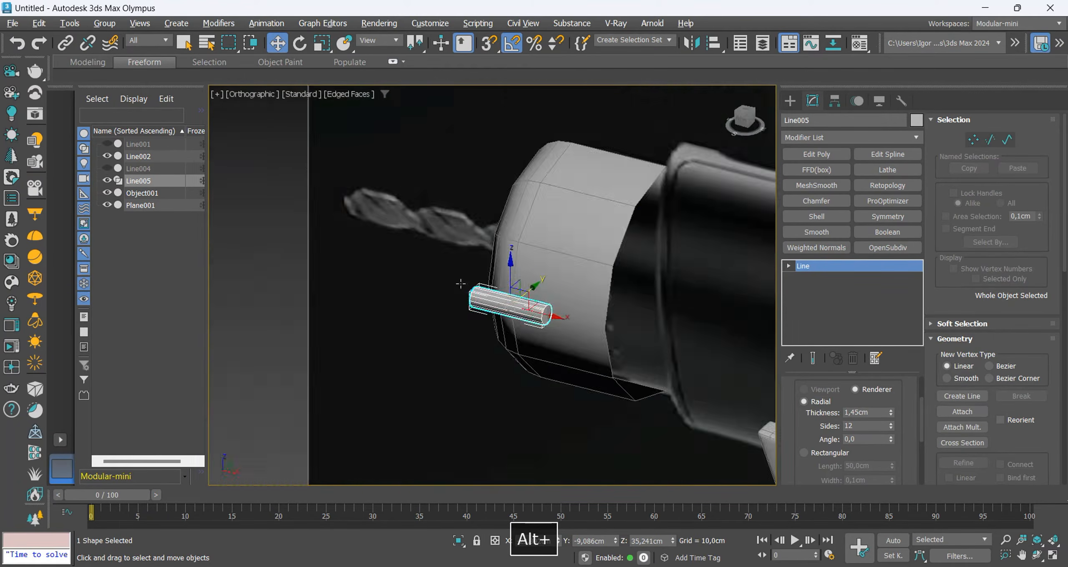
Convert the groove cylinder to Editable Poly and select the cap polygons at both ends.
scroll(545, 318, "up", 5)
key("ctrl+t")
key("4")
key("F3")
left_click(550, 314)
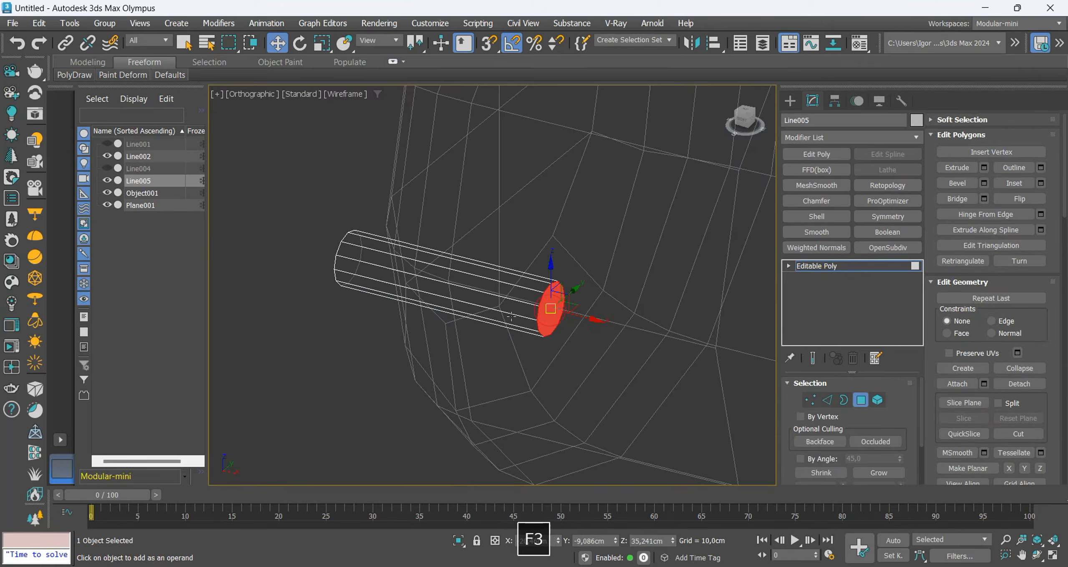
mouse_move(511, 316)
middle_mouse_down("alt")
mouse_move(584, 318)
mouse_move(475, 353)
mouse_move(470, 365)
middle_mouse_up("alt")
left_click(355, 351, "ctrl")
key("F3")
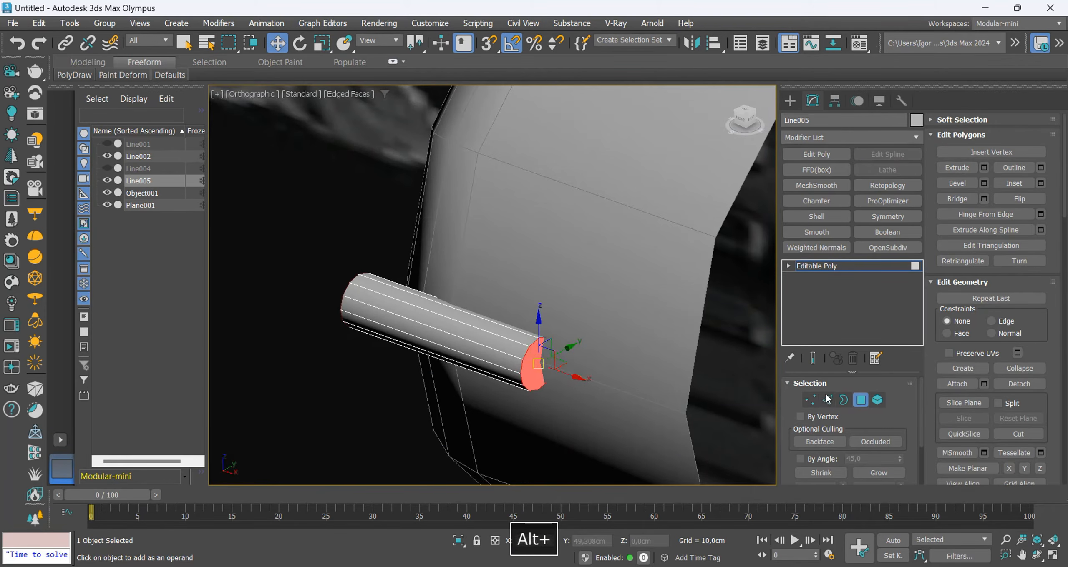
Chamfer the edges around both cylinder caps by 0.627 cm with 2 segments.
left_click(828, 399, "ctrl")
key("ctrl+shift+c")
scroll(459, 328, "up", 3)
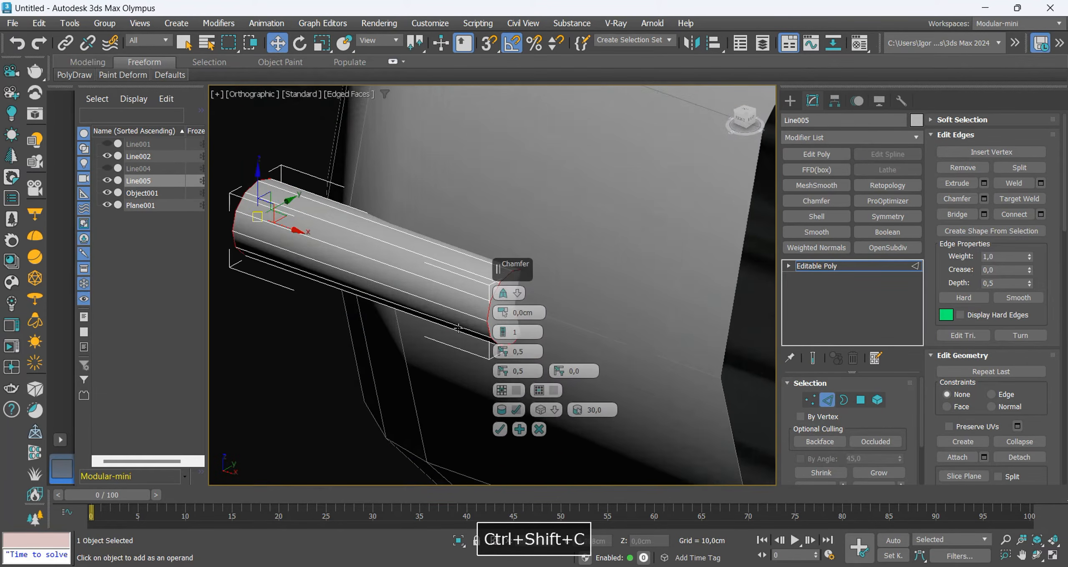
key("F3")
left_click_drag(490, 287, 490, 281)
middle_click_drag(530, 318, 453, 300)
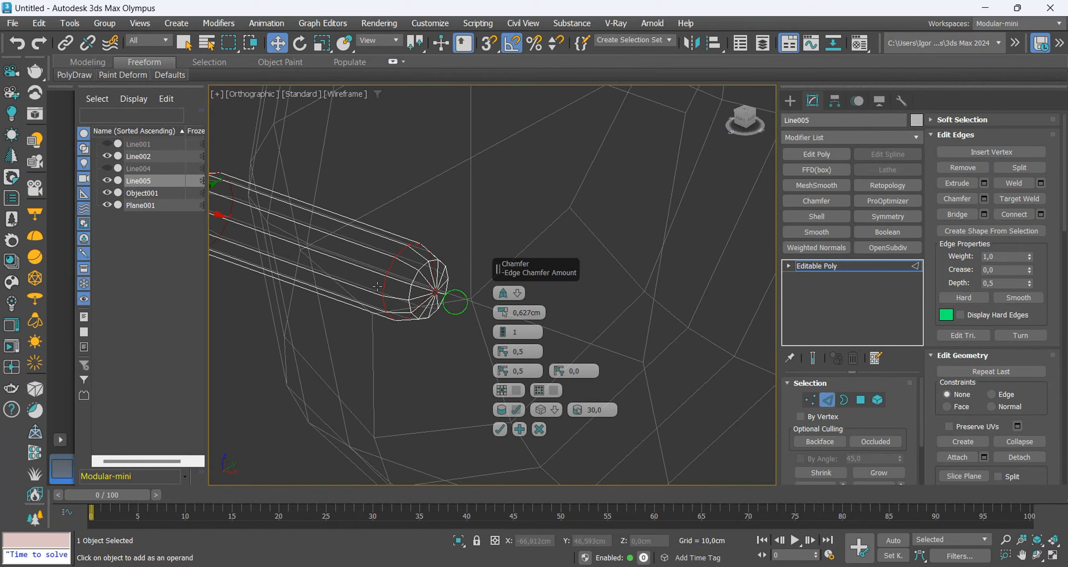
left_click(502, 328)
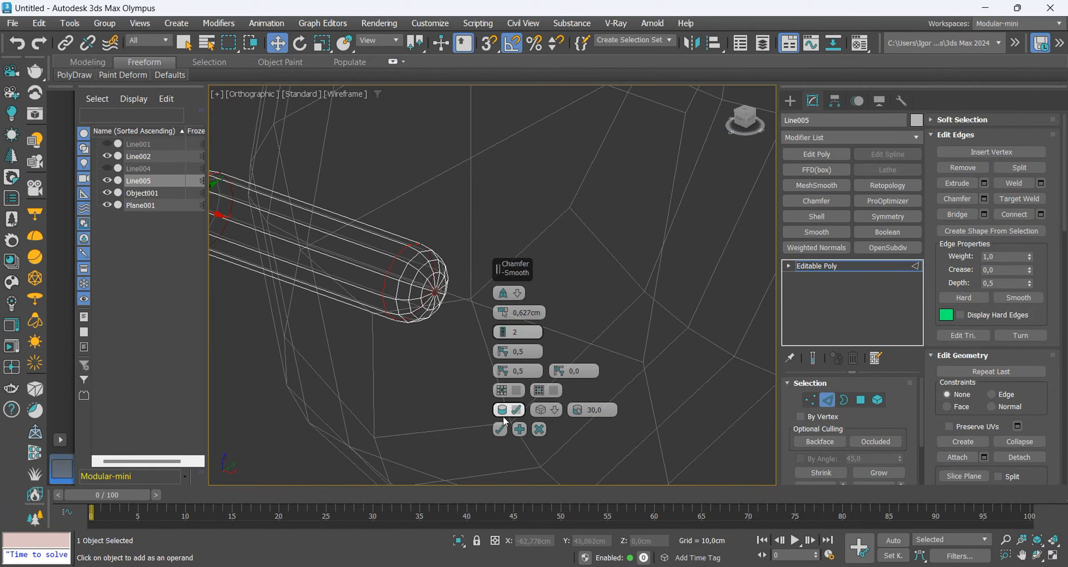
left_click(500, 429)
Collapse the tiny centre polygon at each rounded end of the groove cylinder into a single point.
scroll(437, 280, "up", 2)
key("4")
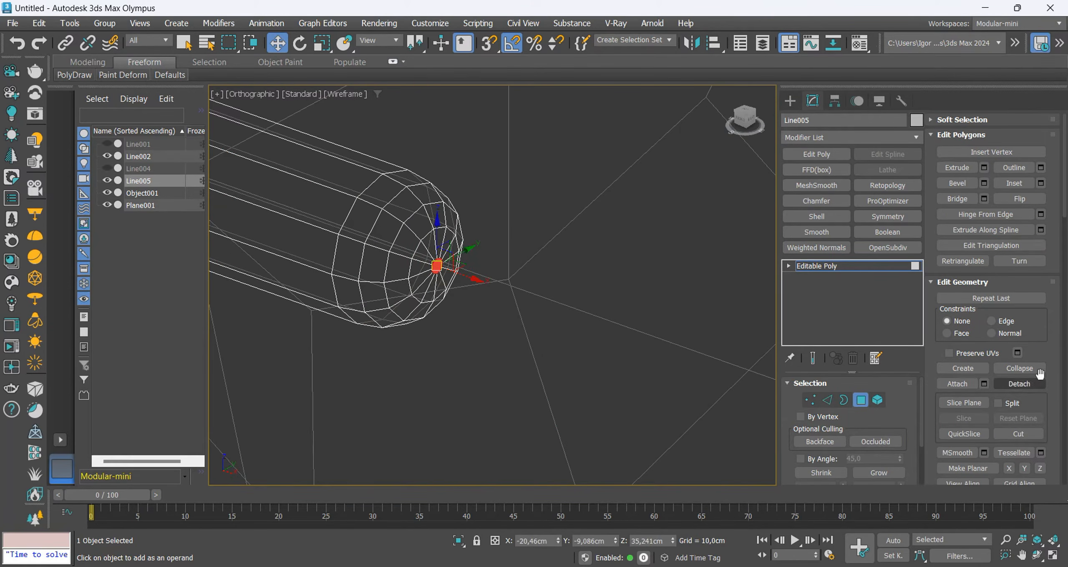
scroll(494, 272, "down", 3)
mouse_move(362, 289)
middle_mouse_down("alt")
mouse_move(480, 282)
mouse_move(458, 269)
middle_mouse_up("alt")
scroll(284, 274, "up", 3)
left_click(289, 265)
left_click(1022, 366)
key("F3")
scroll(438, 297, "down", 4)
key("F4")
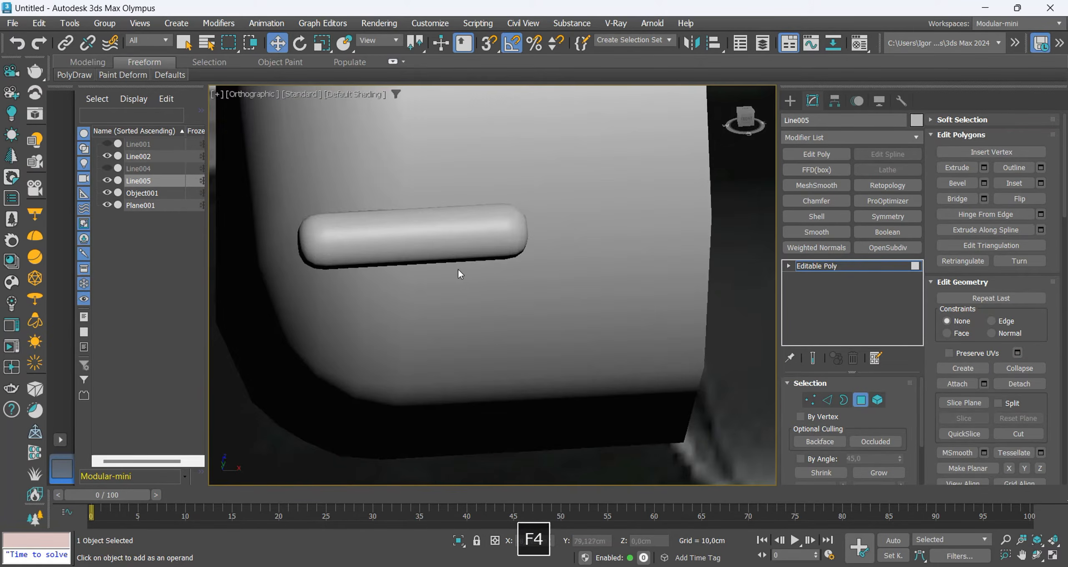
Connect the cylinder's lengthwise edges in the Top view with 6 segments.
key("t")
key("4")
key("z")
scroll(463, 259, "down", 3)
key("2")
key("F3")
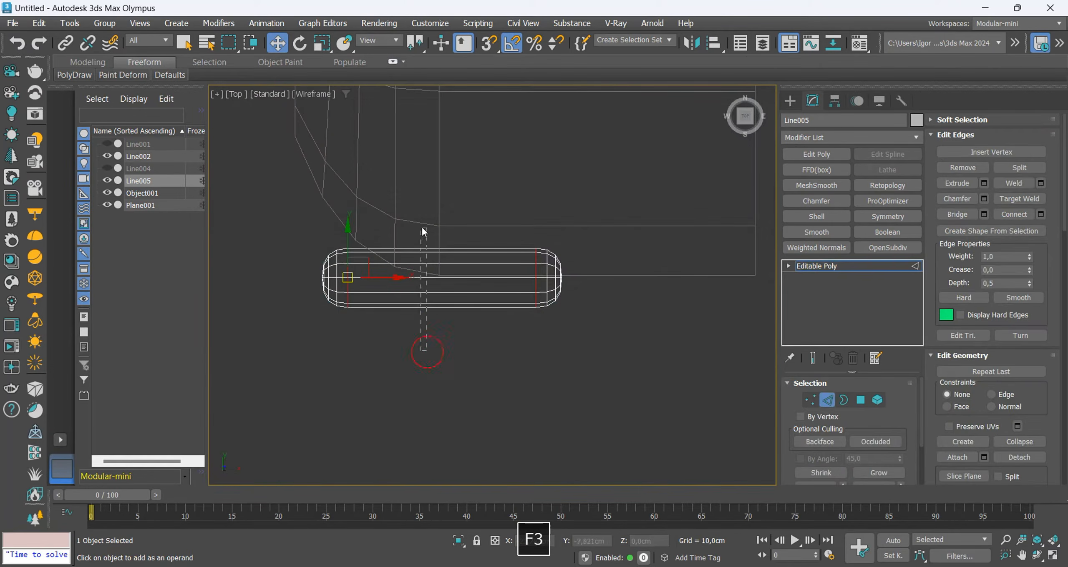
key("ctrl+c")
left_click_drag(496, 292, 500, 284)
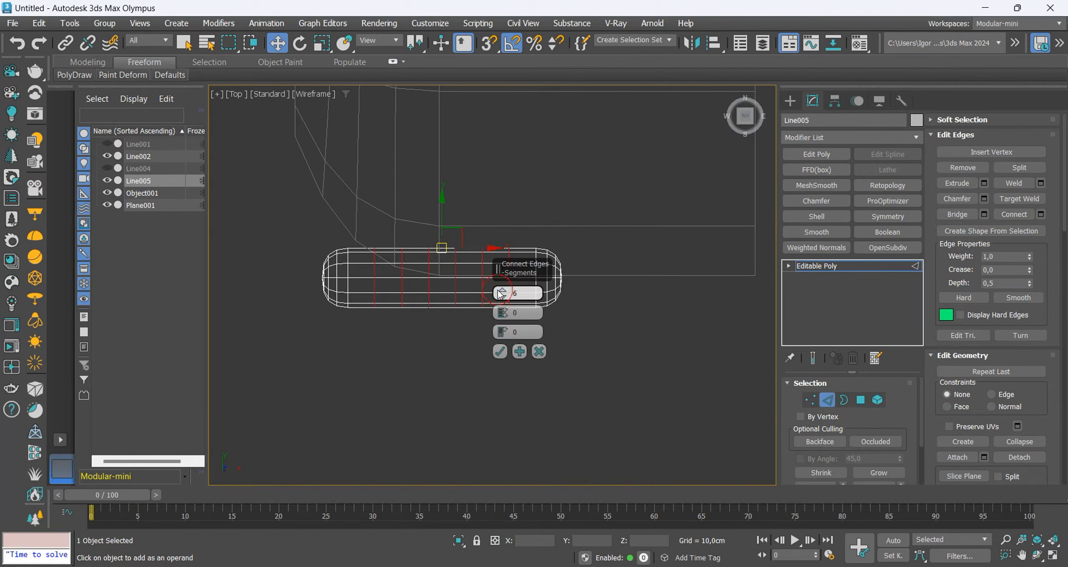
left_click(500, 352)
Add an FFD(box) 4x4x4 modifier to the cylinder and rotate its front control points to follow the chuck's rounded nose.
left_click(835, 266)
key("F3")
key("F3")
key("F3")
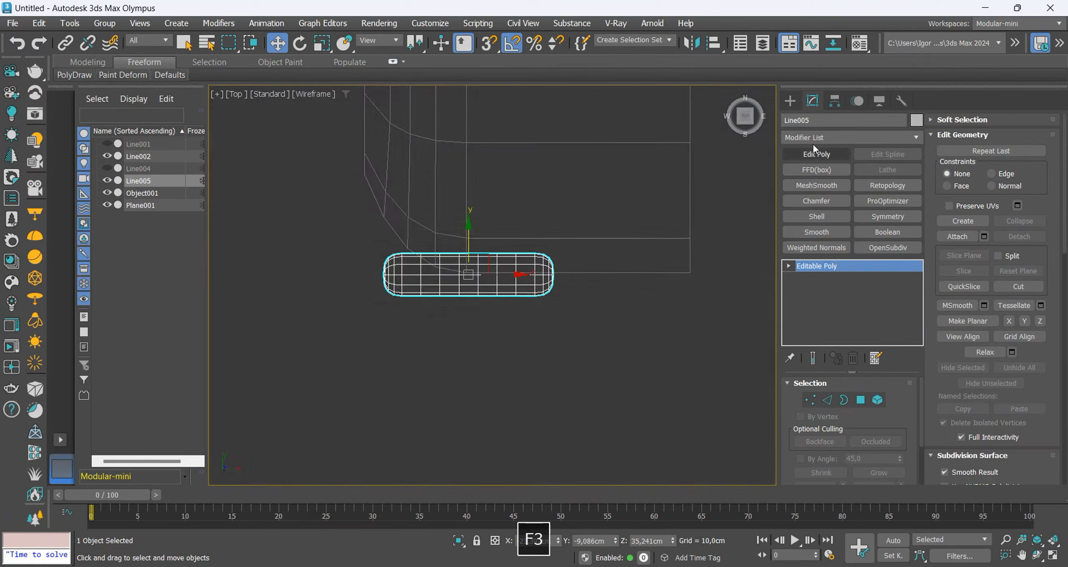
left_click(816, 170)
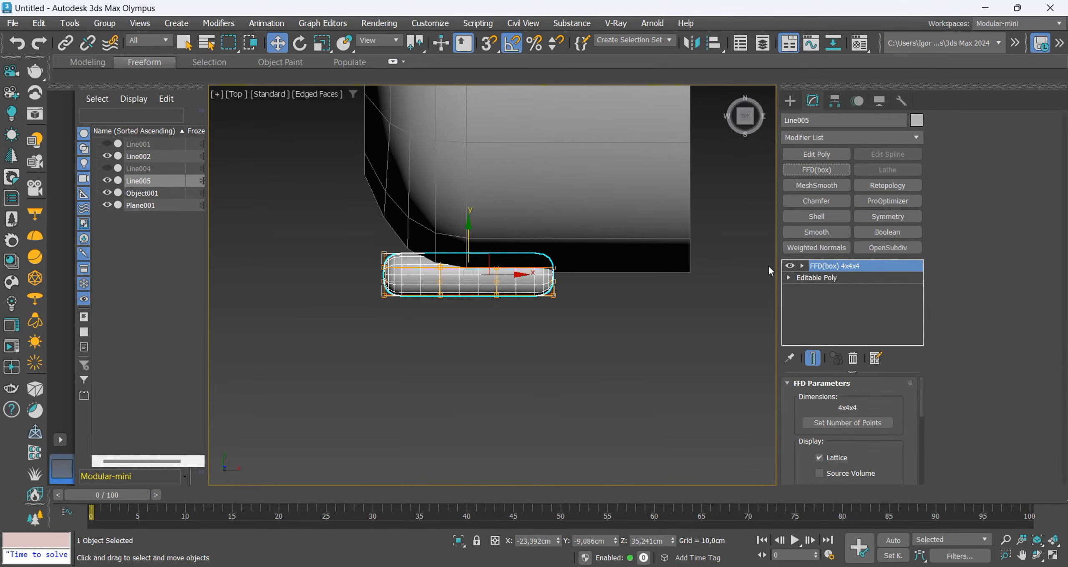
left_click(823, 269)
left_click_drag(335, 227, 468, 319)
key("e")
left_click_drag(455, 257, 453, 174)
key("w")
key("e")
key("w")
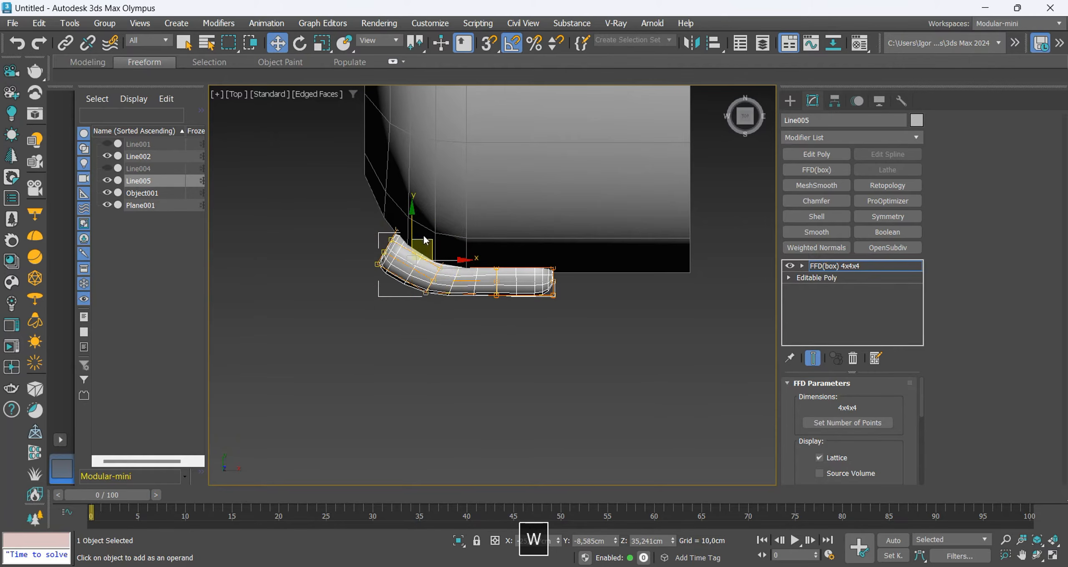
Shift the FFD control points at both ends so the bent cylinder follows the chuck's curved side.
key("F3")
left_click_drag(412, 216, 418, 210)
key("F3")
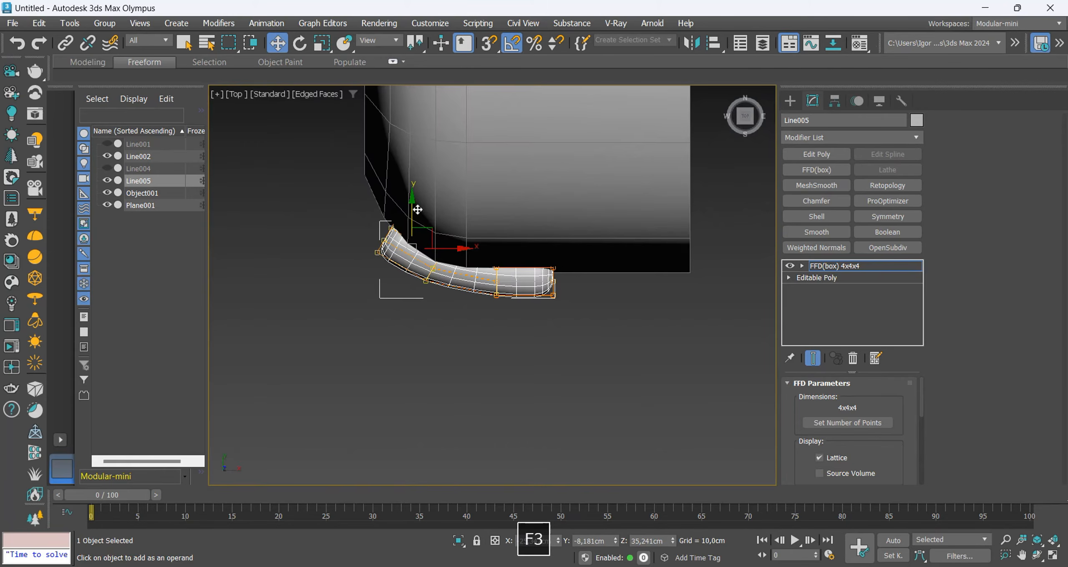
key("F3")
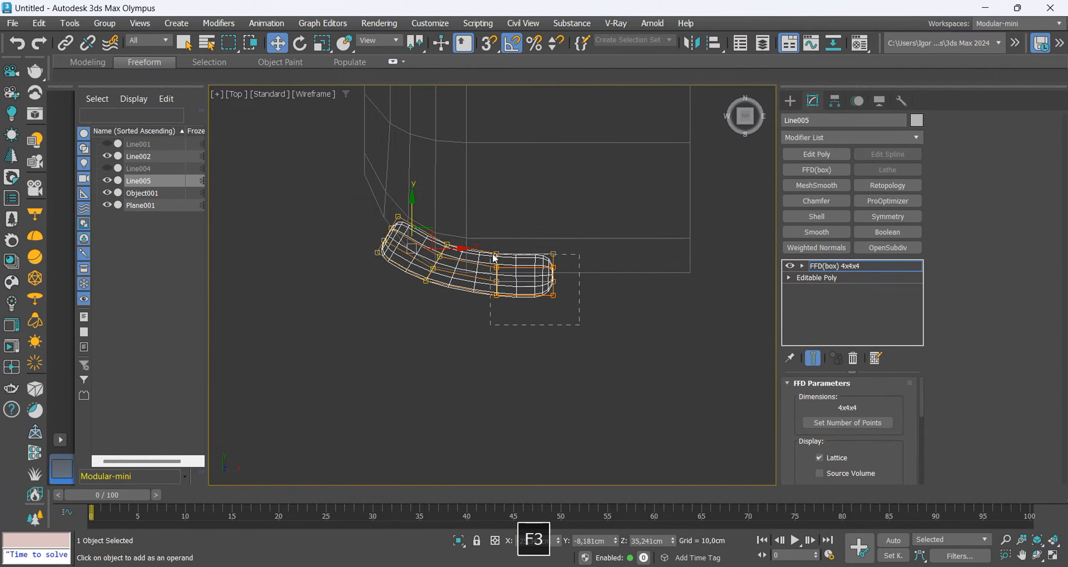
key("F3")
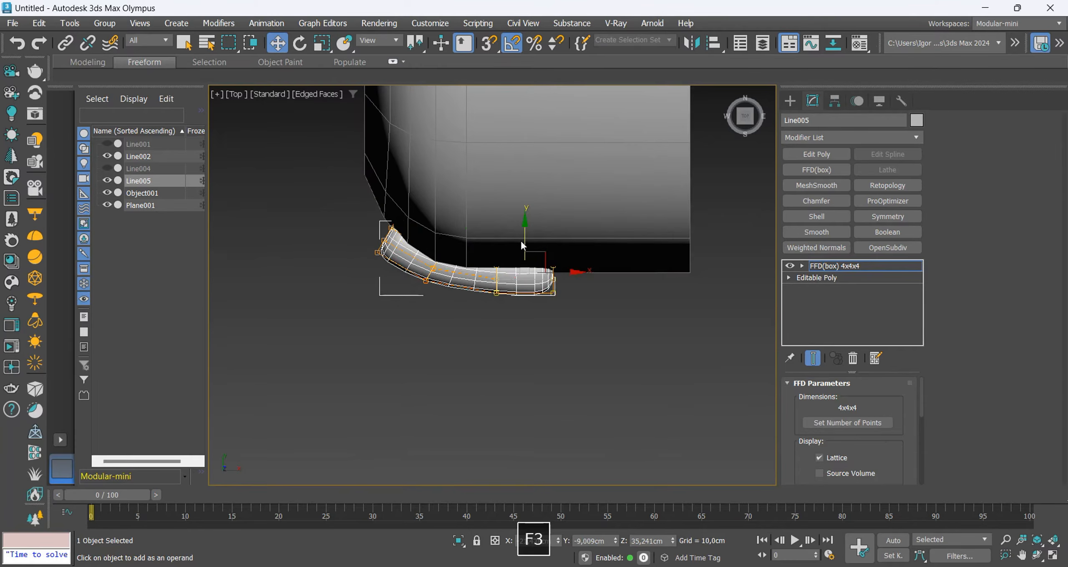
left_click(473, 224)
key("ctrl+z")
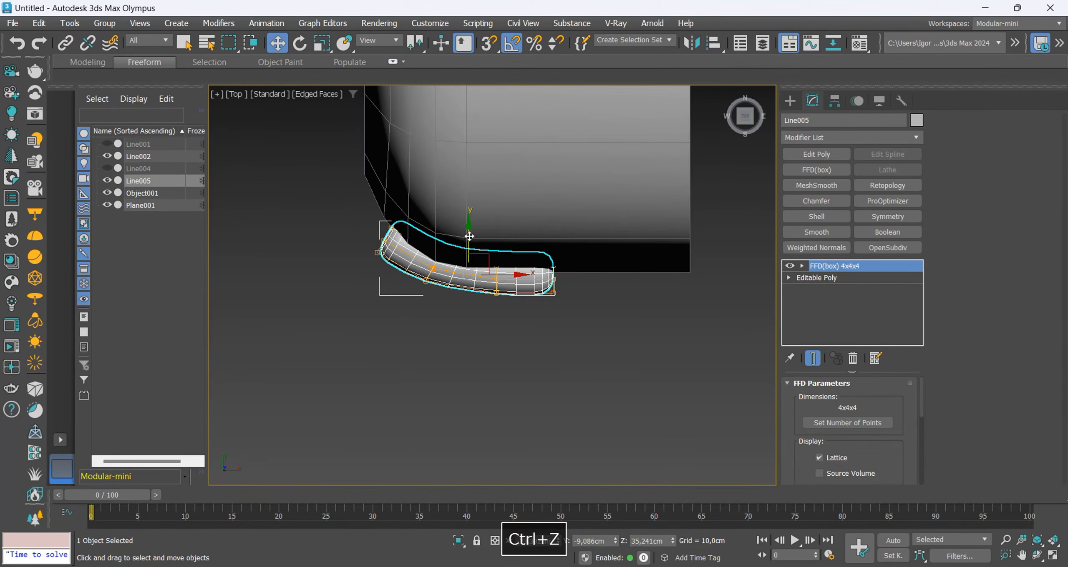
Nudge the bent groove piece along Y into the chuck and add an OpenSubdiv modifier to it.
key("F4")
middle_click_drag(480, 330, 459, 269, "alt")
key("F4")
key("f")
key("z")
key("F4")
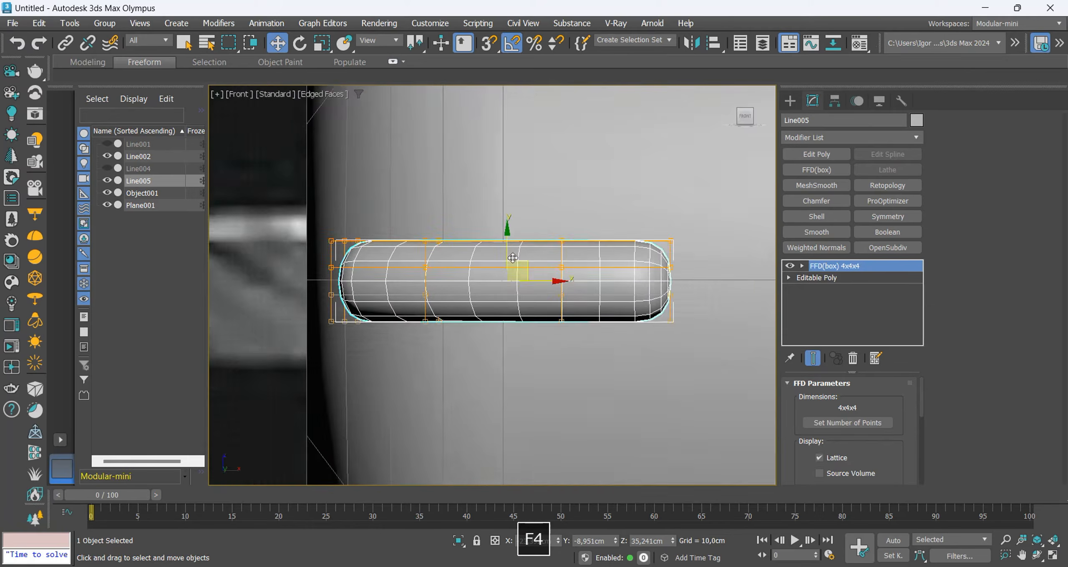
scroll(514, 259, "down", 4)
left_click(881, 249)
scroll(467, 251, "down", 4)
middle_click_drag(467, 251, 607, 235, "alt")
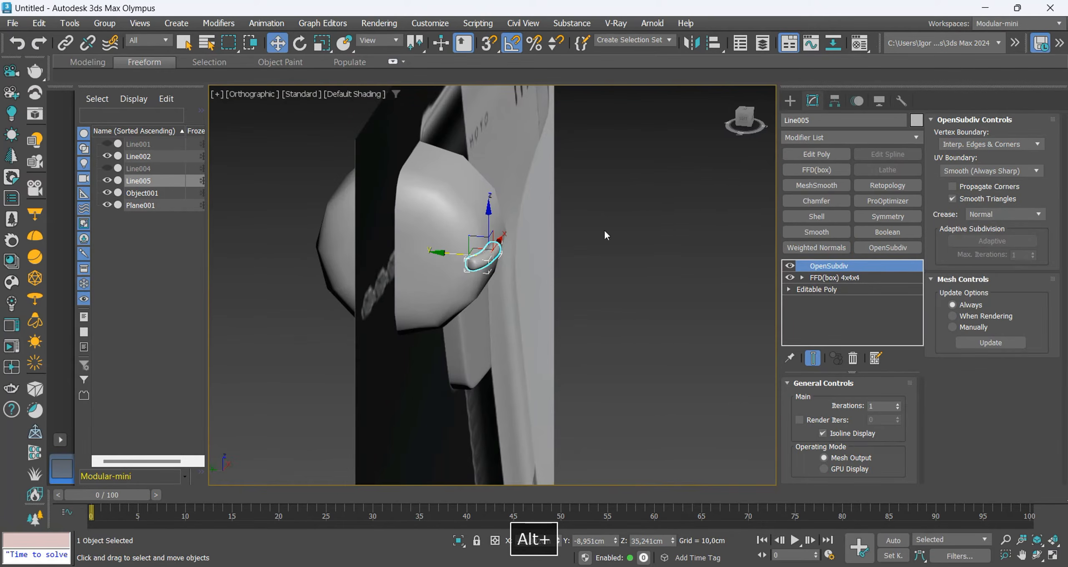
Set the reference coordinate system for rotating the groove piece to the picked chuck copy.
key("e")
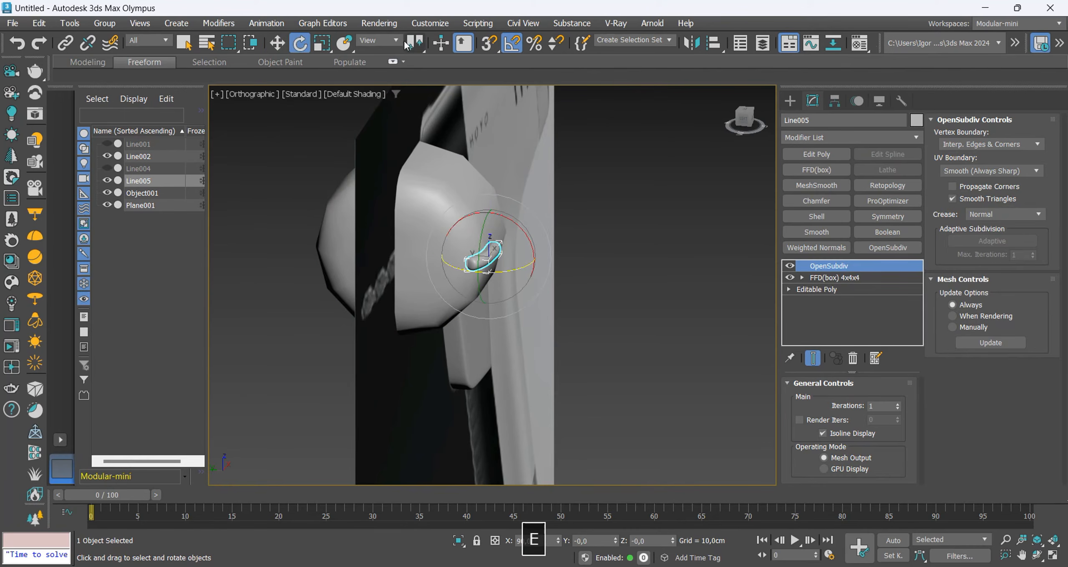
left_click_drag(413, 44, 415, 109)
left_click(377, 40)
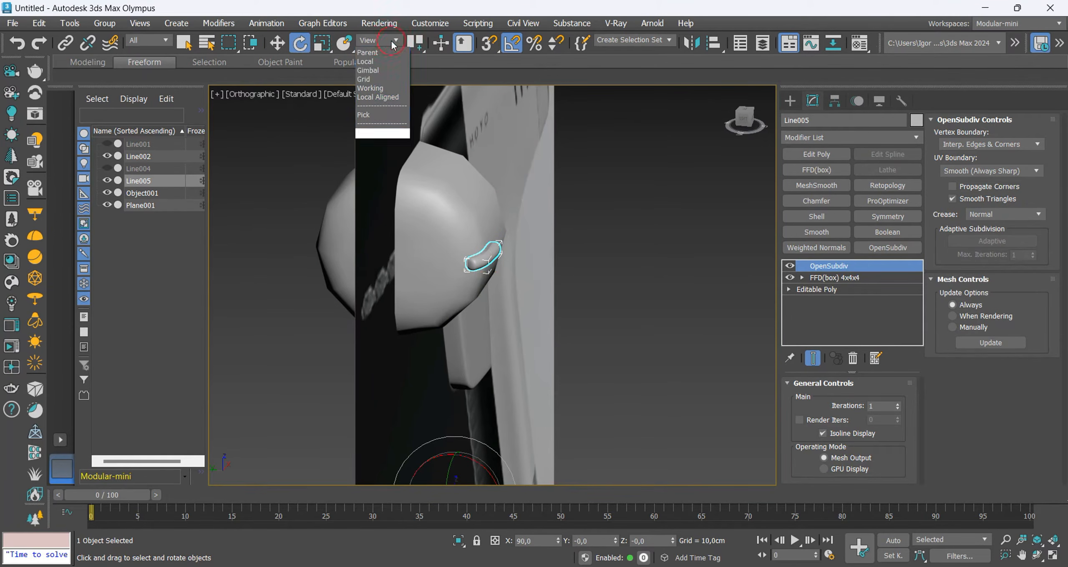
left_click(382, 142)
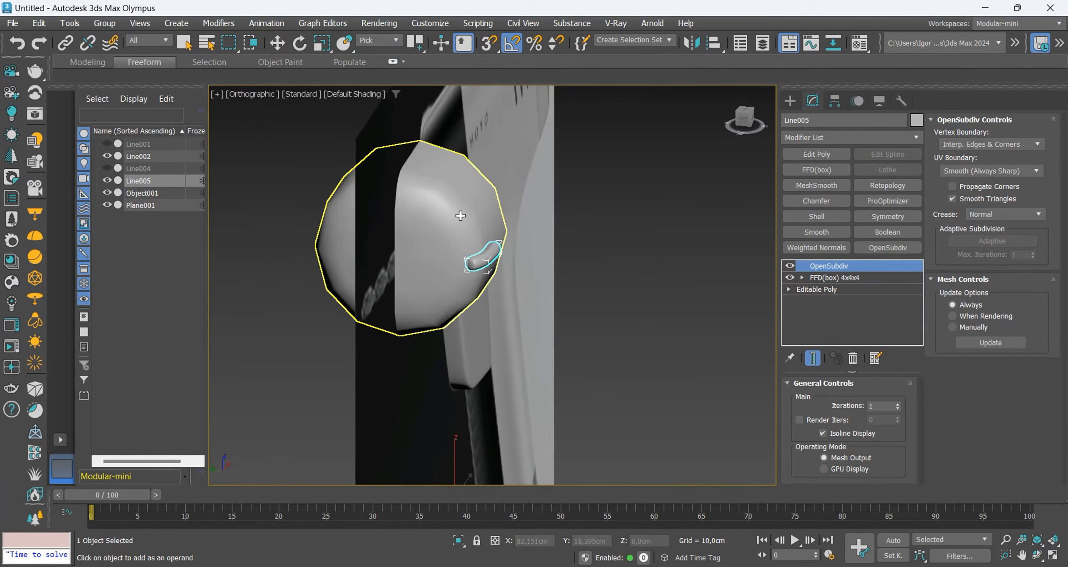
left_click(460, 215)
right_click(566, 246)
Center the chuck copy's pivot to the object.
left_click(461, 222)
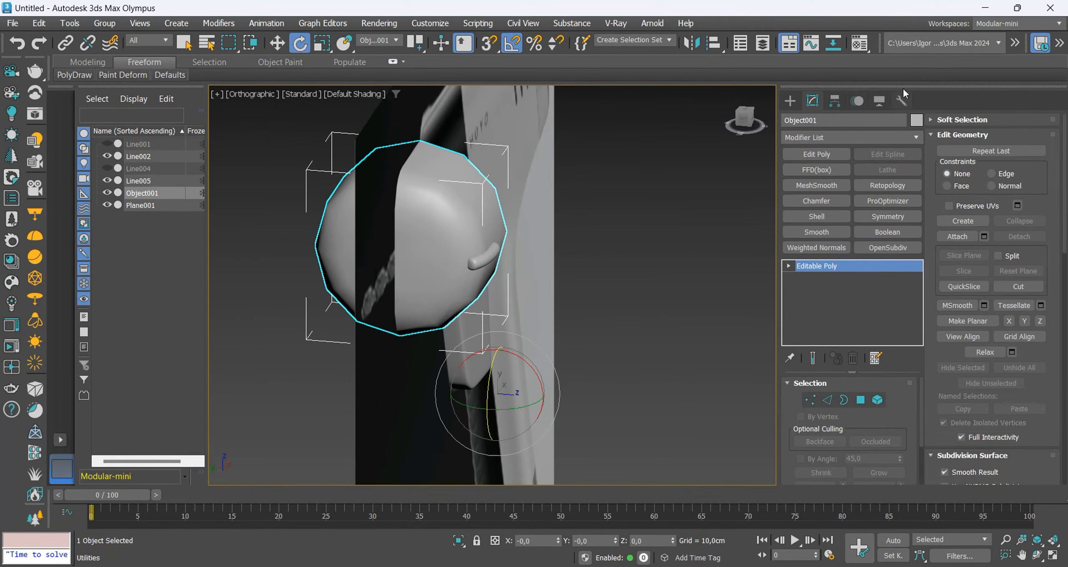
left_click(834, 101)
left_click(849, 191)
left_click(840, 263)
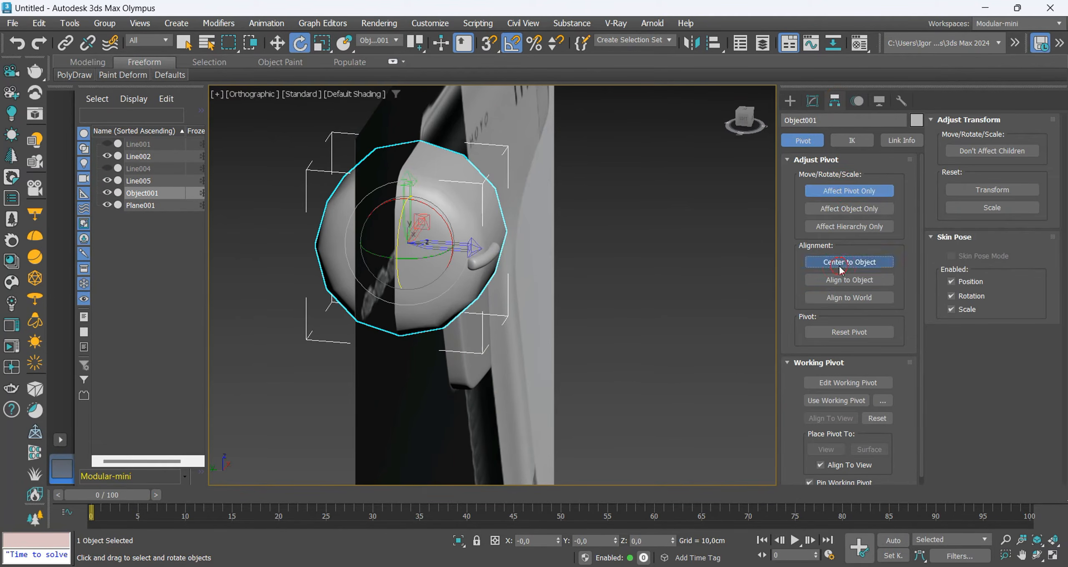
left_click(841, 192)
left_click(812, 101)
Reselect the groove piece for rotation in the Left view and pick the chuck copy again as its coordinate system.
left_click(477, 263)
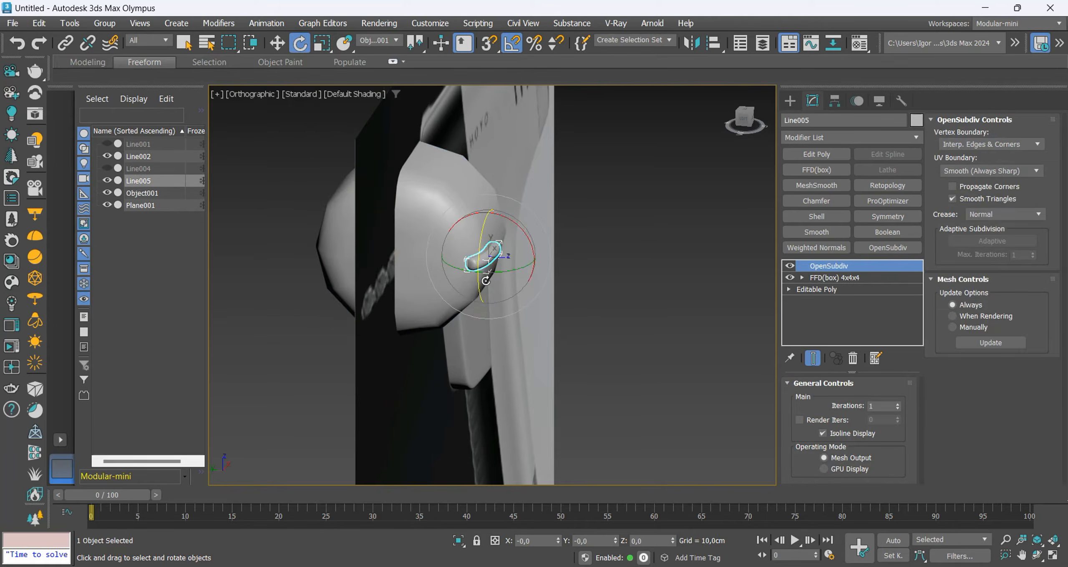
left_click(509, 264)
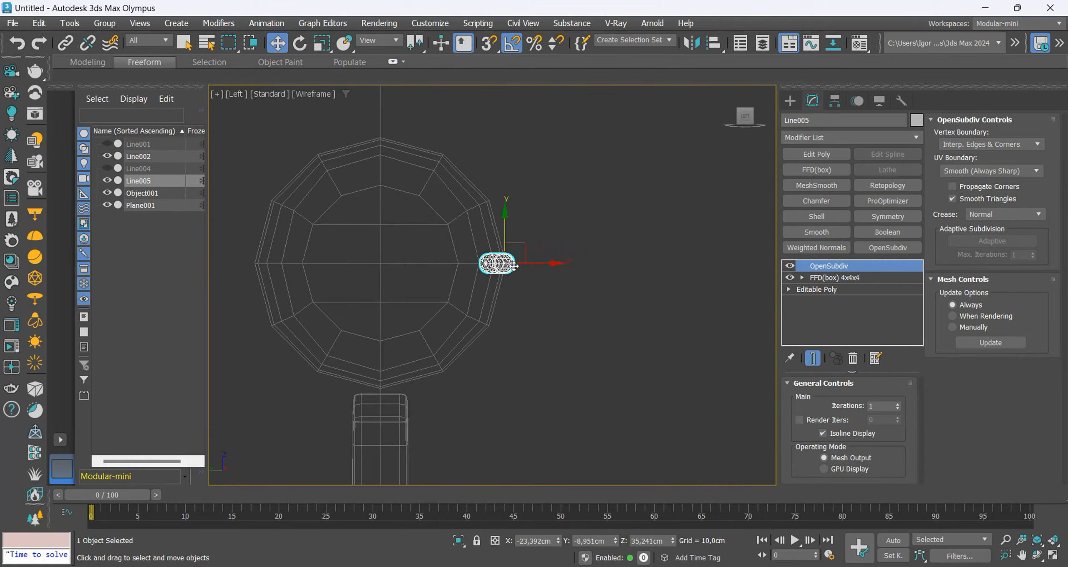
key("e")
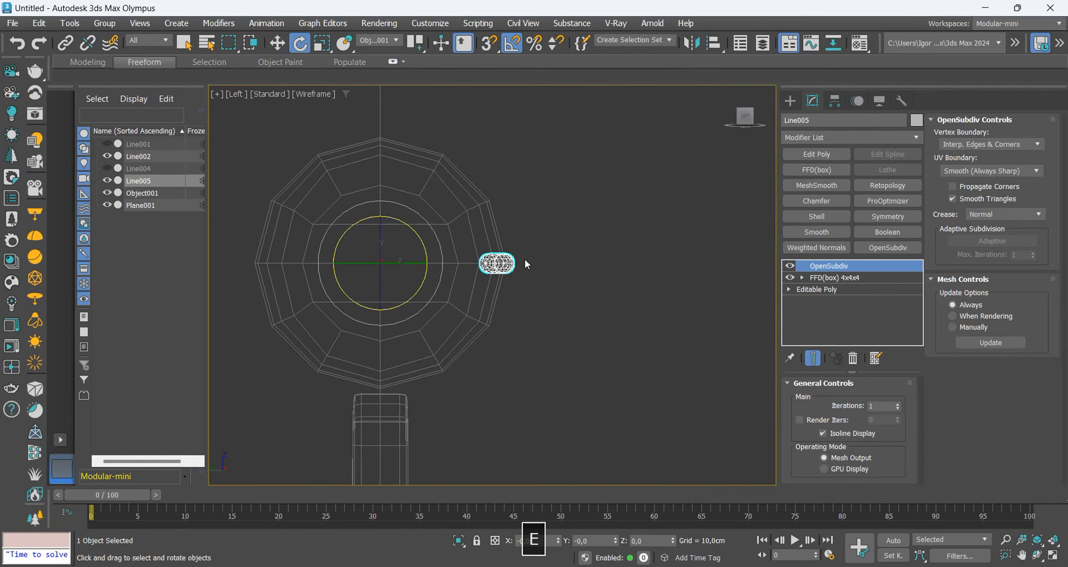
left_click(377, 41)
left_click(377, 142)
left_click(429, 166)
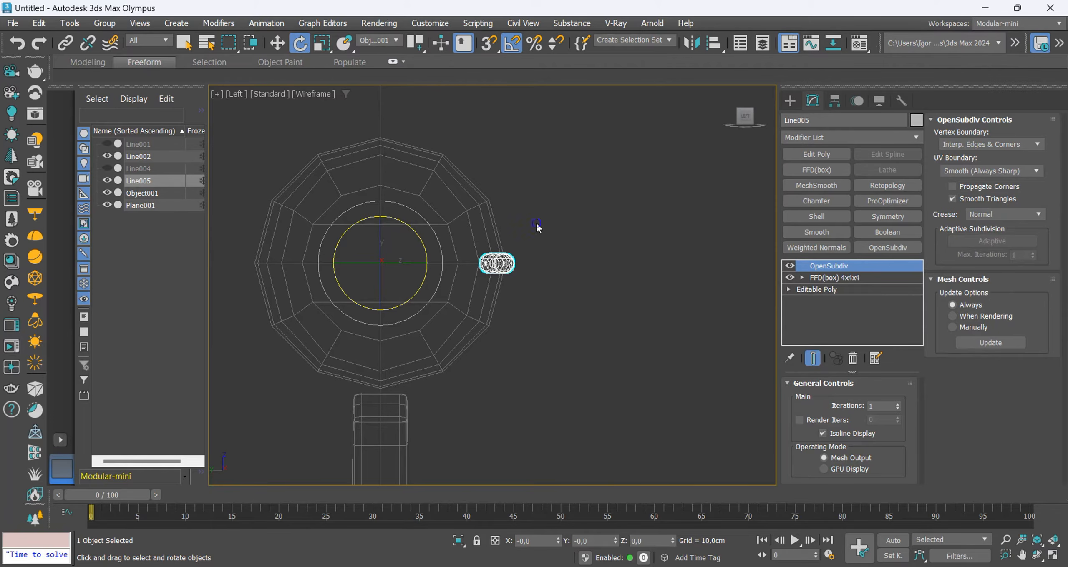
right_click(536, 224)
middle_click_drag(456, 238, 451, 235)
key("ctrl+z")
left_click_drag(437, 260, 438, 246)
key("ctrl+z")
Clone the groove piece as a copy rotated about 17° around the chuck's centre.
key("a")
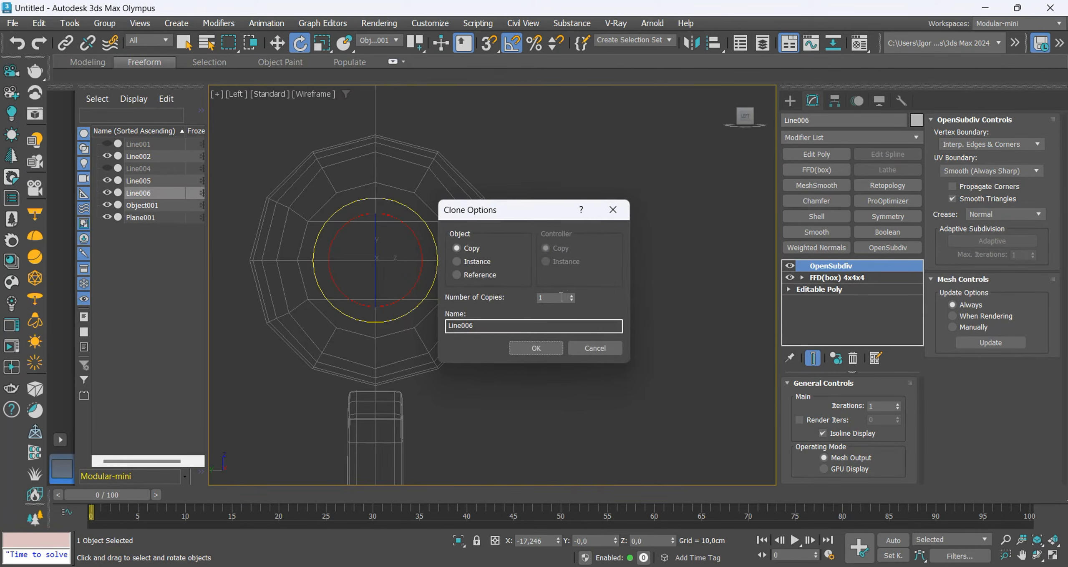
left_click_drag(555, 210, 752, 209)
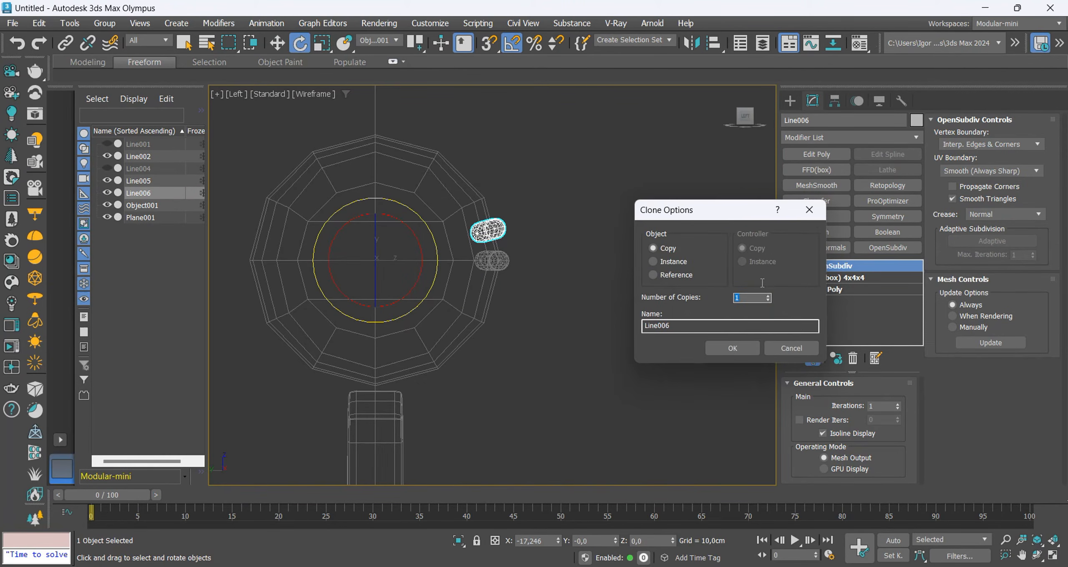
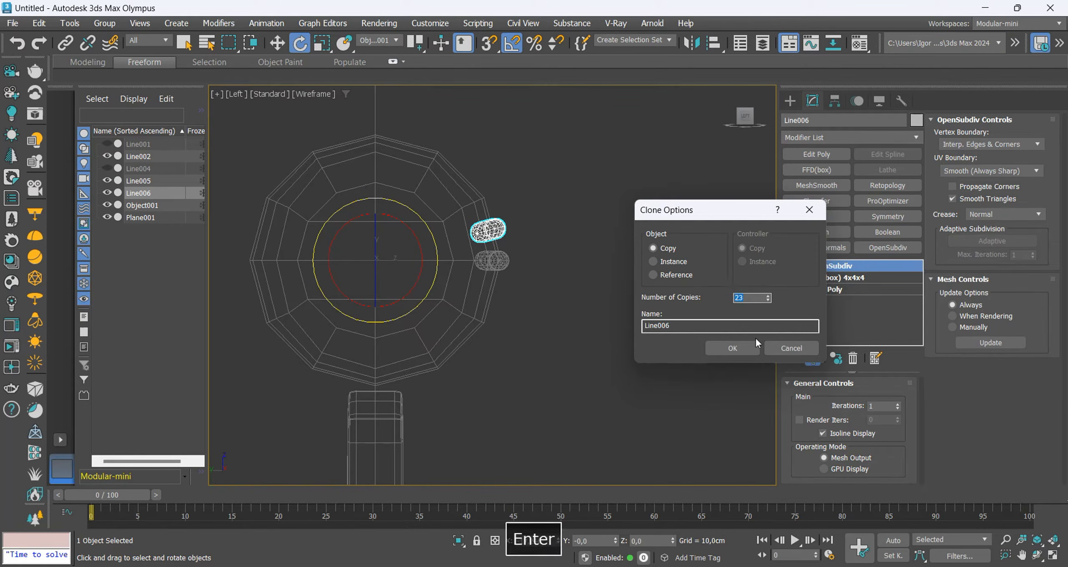
Create 23 independent copies of the groove piece arrayed around the chuck copy.
key("Return")
key("F3")
key("F3")
mouse_move(509, 289)
middle_mouse_down()
mouse_move(510, 302)
mouse_move(434, 332)
middle_mouse_up()
key("F3")
key("F4")
key("F4")
Add an OpenSubdiv modifier with 2 iterations to the chuck copy Object001.
key("w")
left_click(557, 235)
middle_click_drag(557, 236, 656, 303, "alt")
left_click(876, 248)
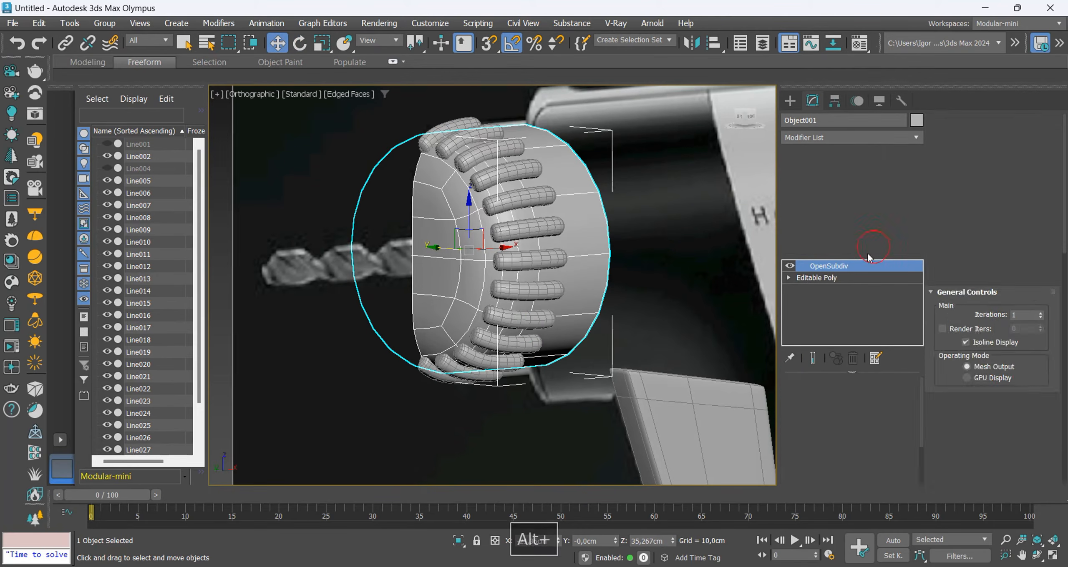
left_click(897, 404)
Select all the groove pieces around the chuck and convert them to editable polys.
middle_click_drag(572, 285, 424, 123, "alt")
left_click(541, 277)
key("F3")
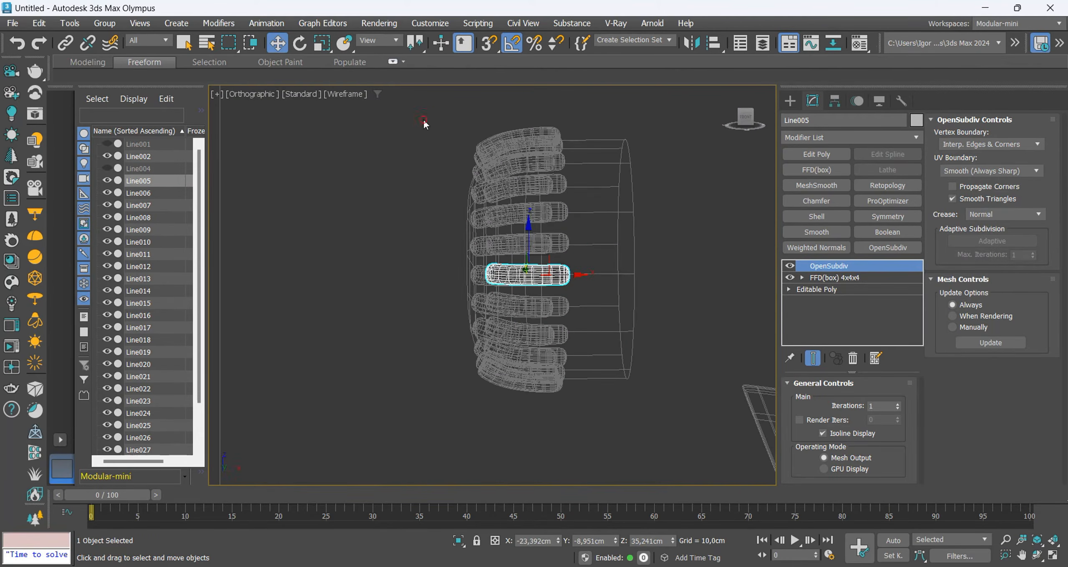
left_click_drag(424, 123, 625, 436)
middle_click_drag(625, 437, 610, 356, "alt")
key("ctrl+t")
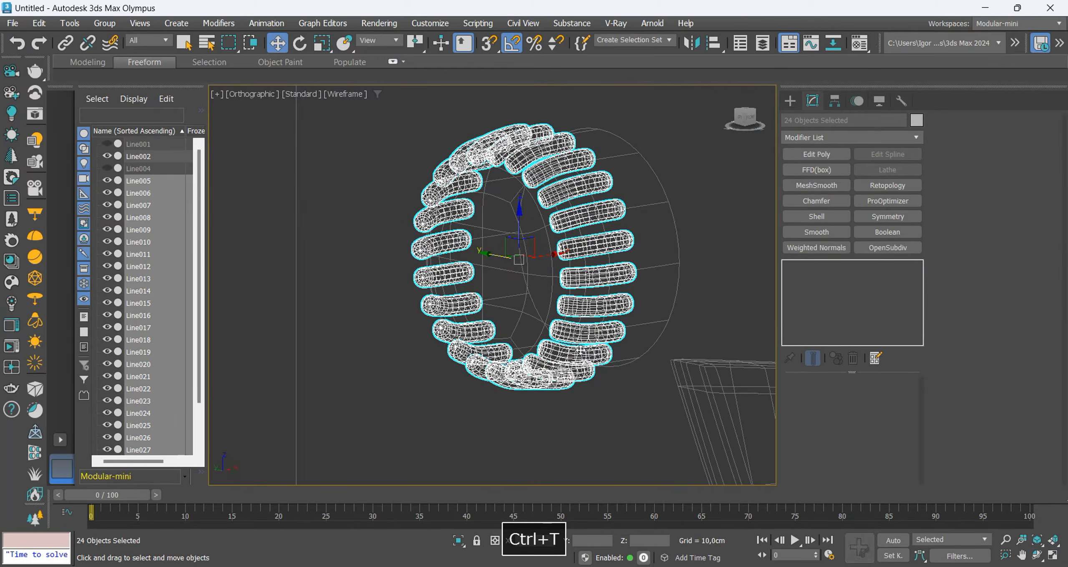
Isolate the groove pieces, attach all of them to one piece as a single object, and leave isolation.
key("alt+q")
left_click(578, 373)
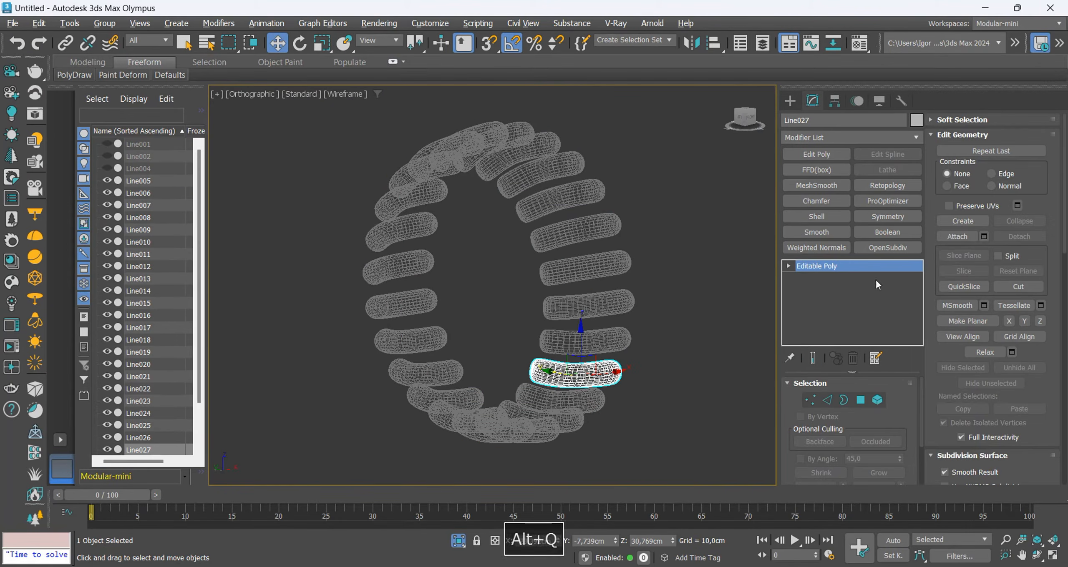
left_click(983, 237)
key("ctrl+a")
left_click(945, 386)
key("alt+q")
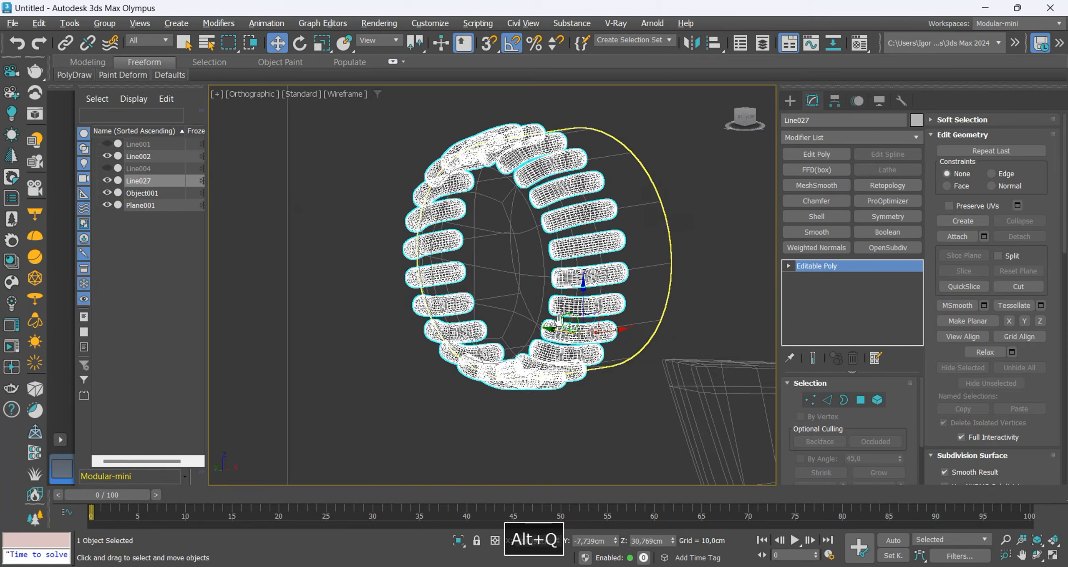
Isolate the attached groove ring together with the chuck copy in shaded view.
key("F3")
left_click(639, 259, "ctrl")
key("q")
key("alt+q")
middle_click_drag(639, 267, 657, 273, "alt")
key("w")
left_click(671, 306)
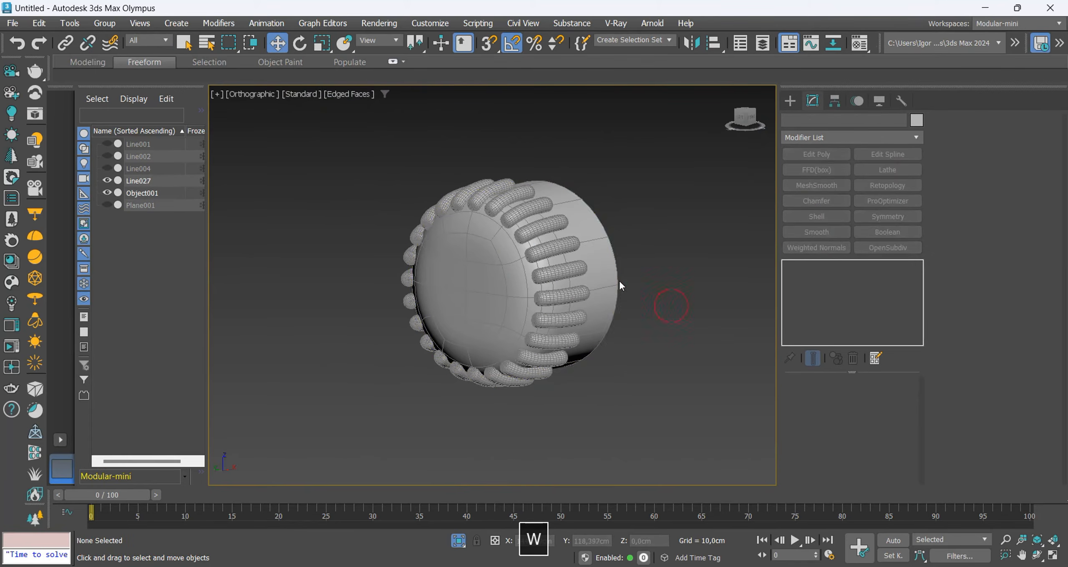
Add a Boolean modifier to the chuck copy and subtract the attached groove ring from it.
left_click(601, 273)
key("F4")
key("F4")
middle_click_drag(743, 288, 713, 285, "alt")
left_click(881, 234)
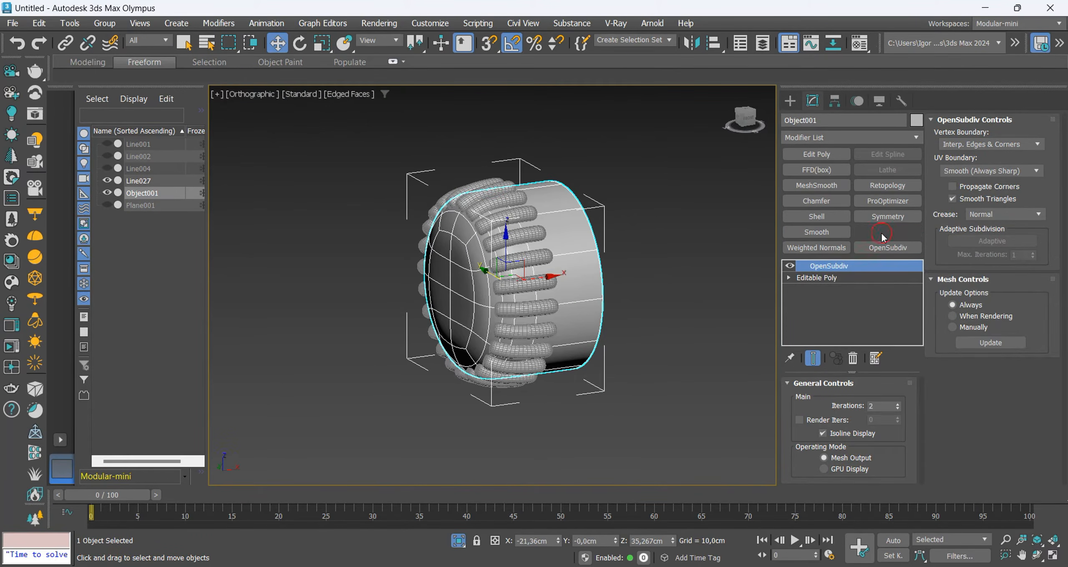
left_click(892, 399)
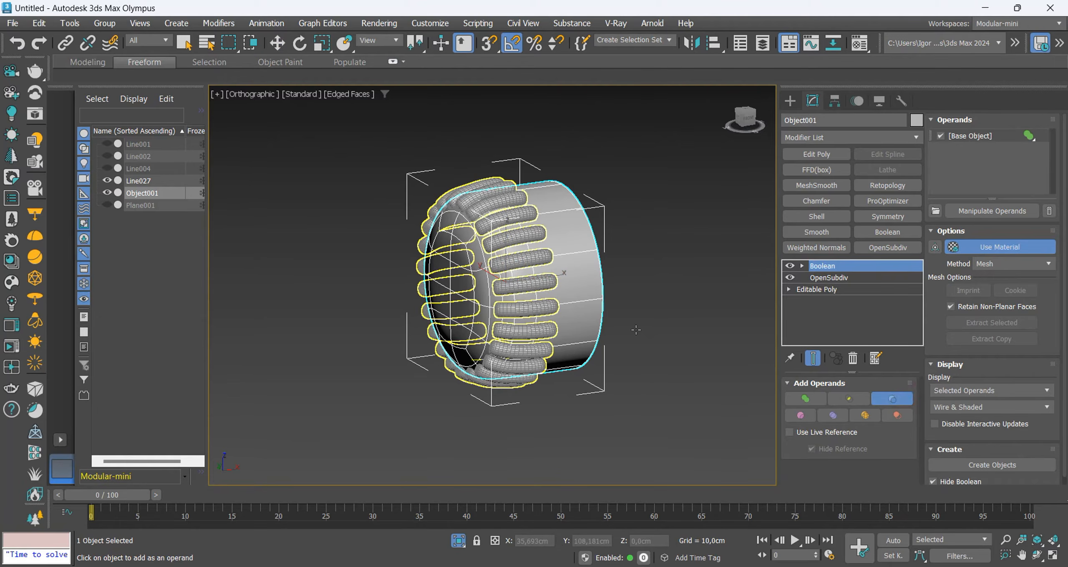
key("F4")
right_click(652, 298)
middle_click_drag(559, 311, 692, 325, "alt")
scroll(563, 270, "up", 5)
key("F4")
key("F4")
scroll(586, 301, "down", 3)
key("F4")
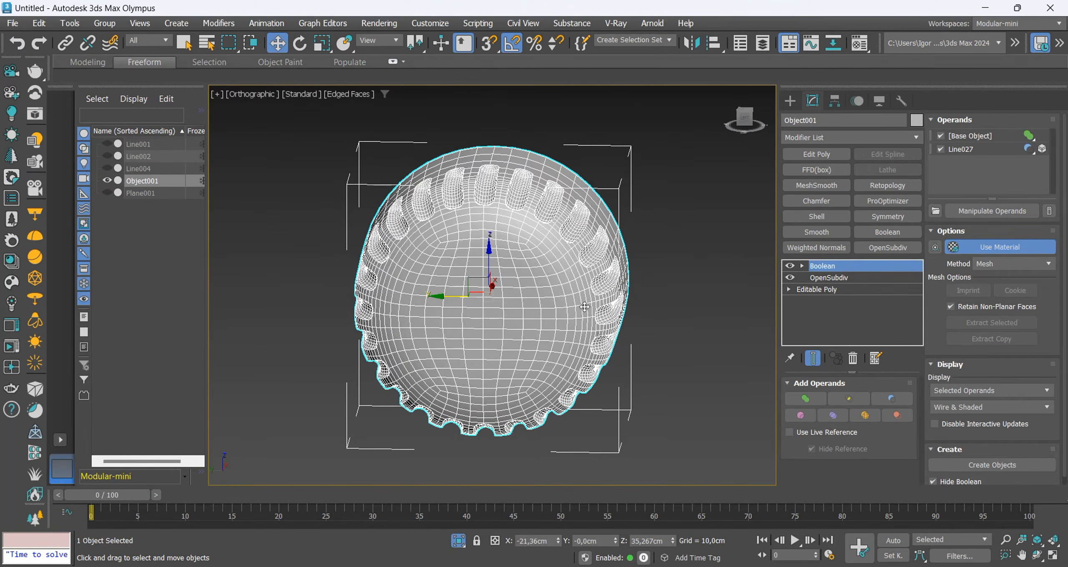
Convert the grooved chuck to an editable poly and select a block of polygons around the centre of its front face.
key("ctrl+t")
left_click(860, 402)
middle_click_drag(479, 323, 493, 311, "alt")
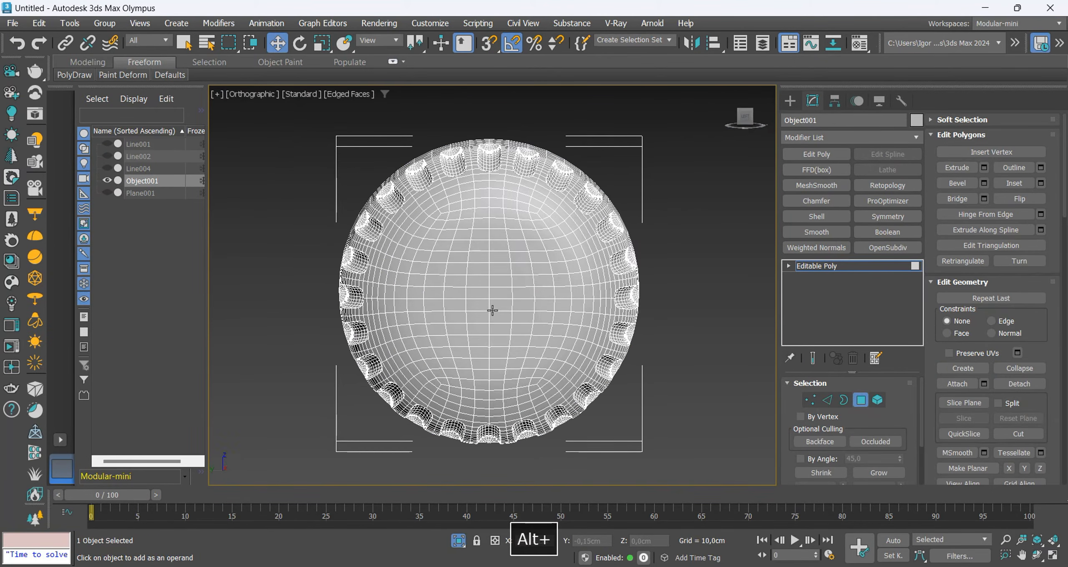
left_click(739, 121)
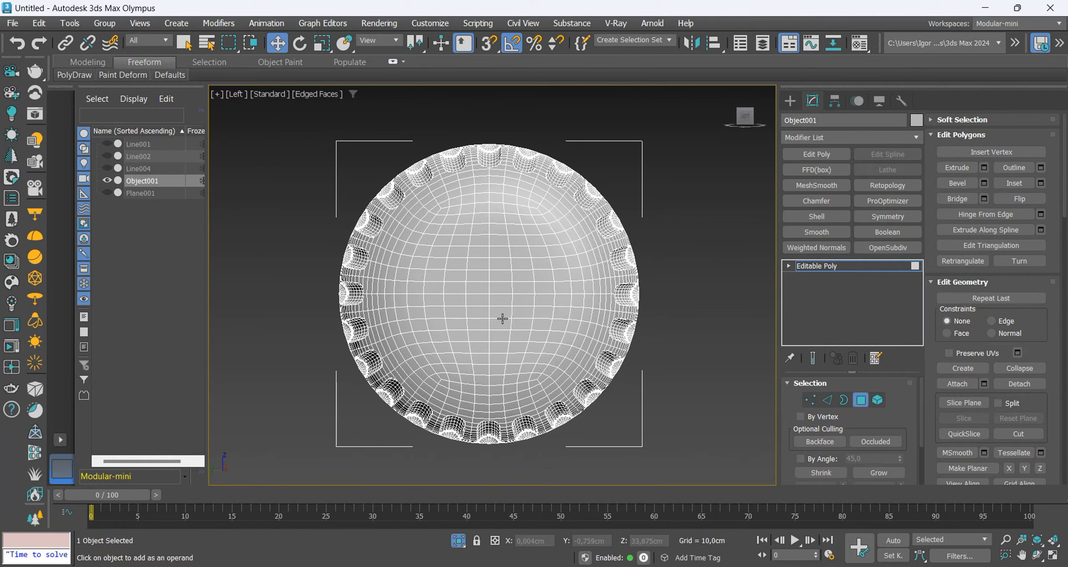
key("1")
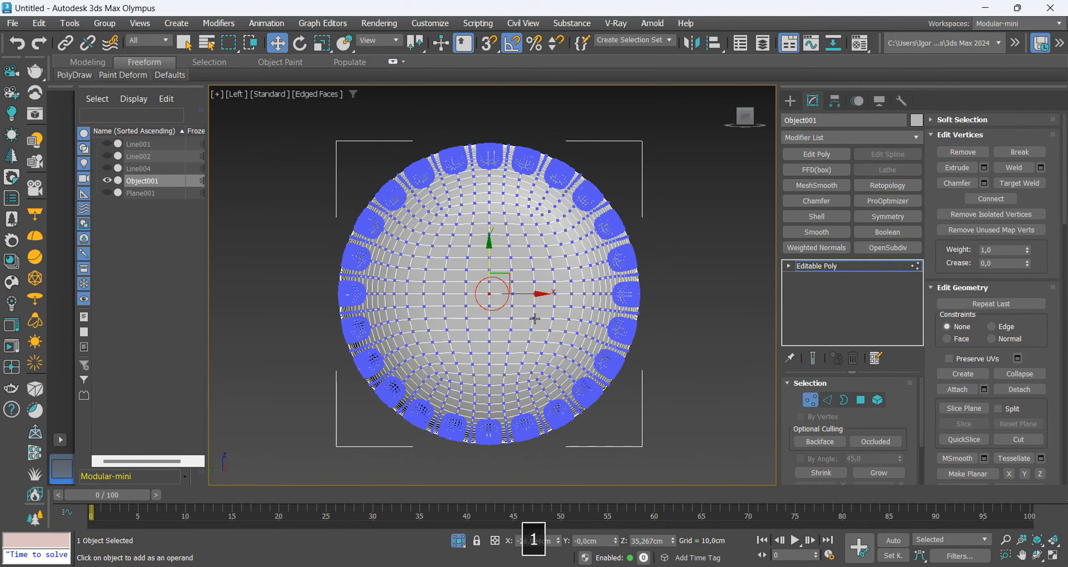
left_click(860, 400, "ctrl")
left_click(878, 473)
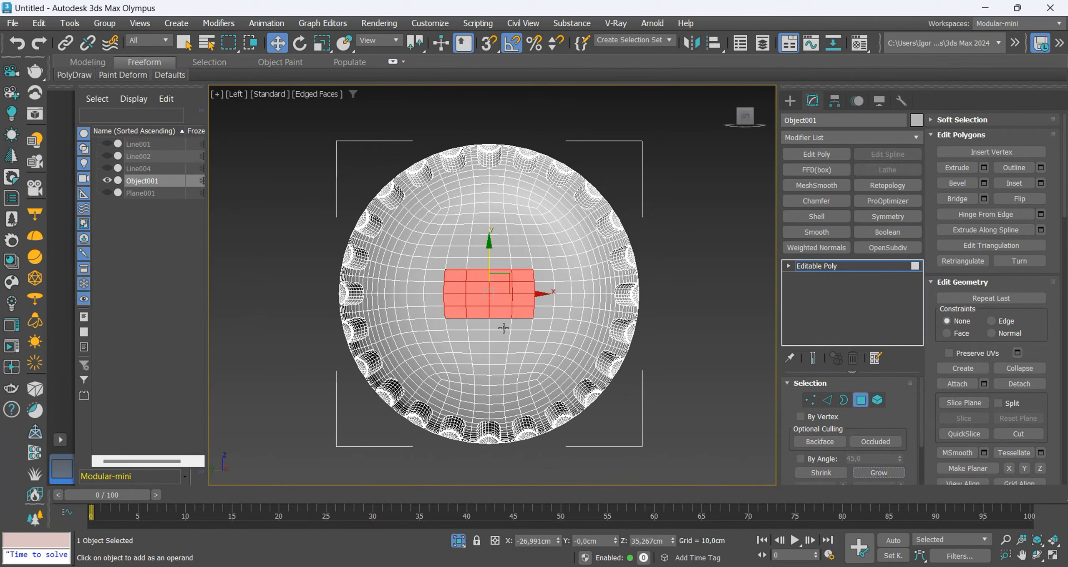
key("ctrl+z")
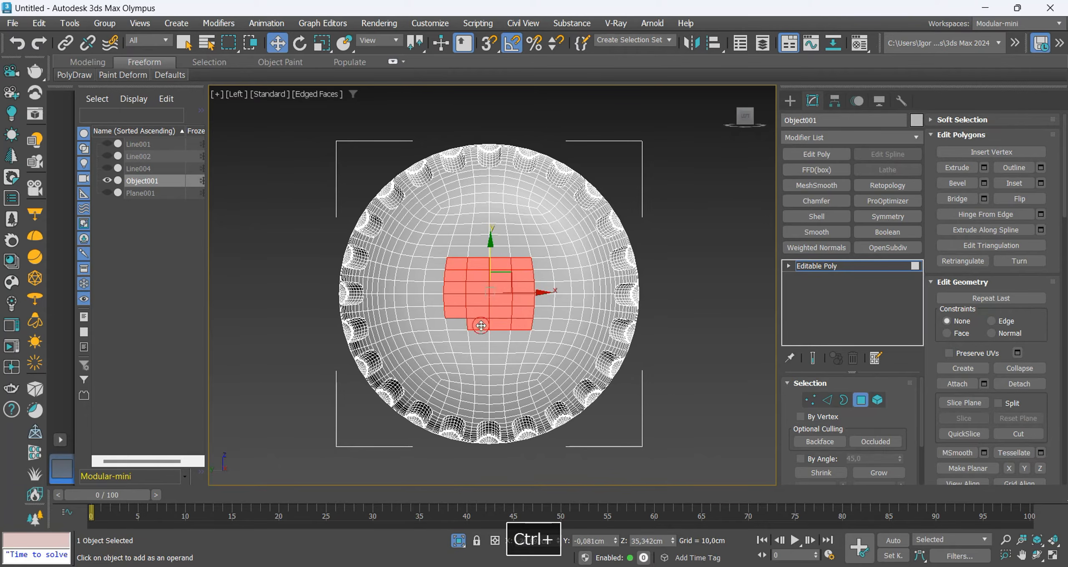
middle_click_drag(456, 326, 480, 252, "alt")
Reshape the selected front-face polygons into a circle and scale it down slightly.
key("r")
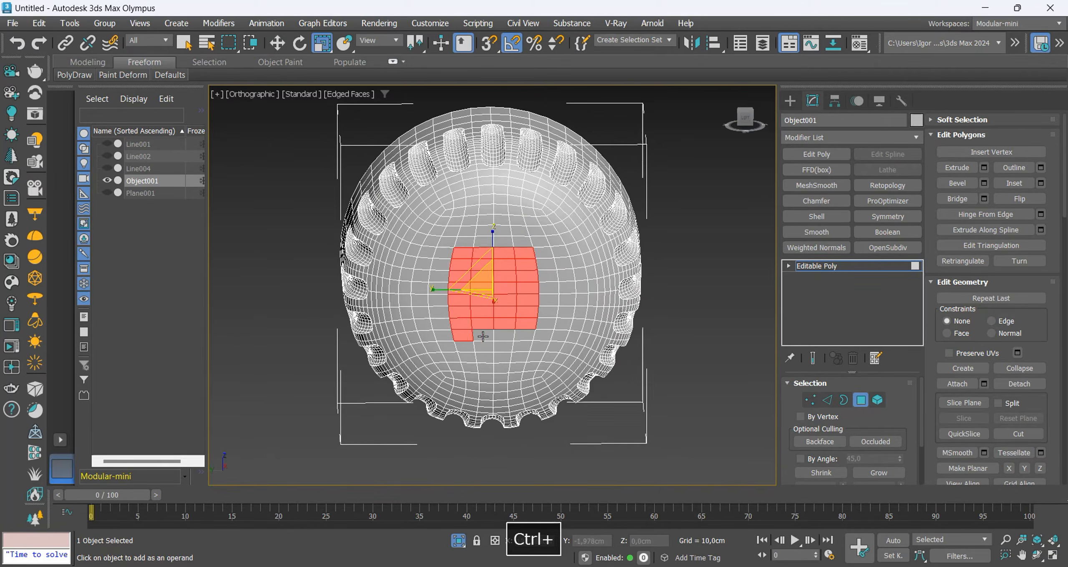
key("ctrl+shift+r")
middle_click_drag(516, 336, 496, 333, "alt")
key("r")
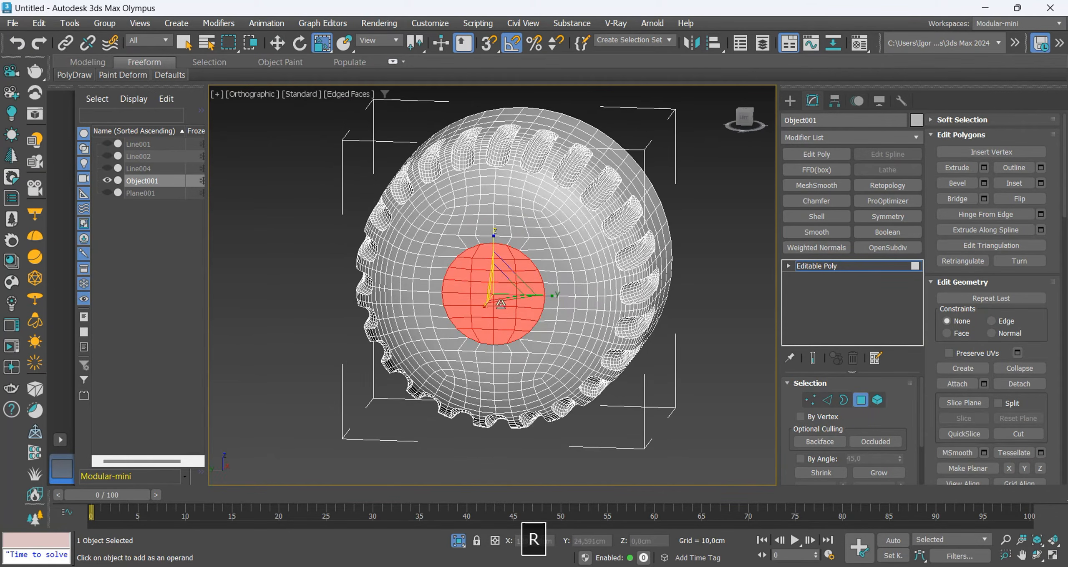
left_click_drag(492, 289, 504, 307, "shift")
key("w")
middle_click_drag(541, 313, 494, 297, "alt")
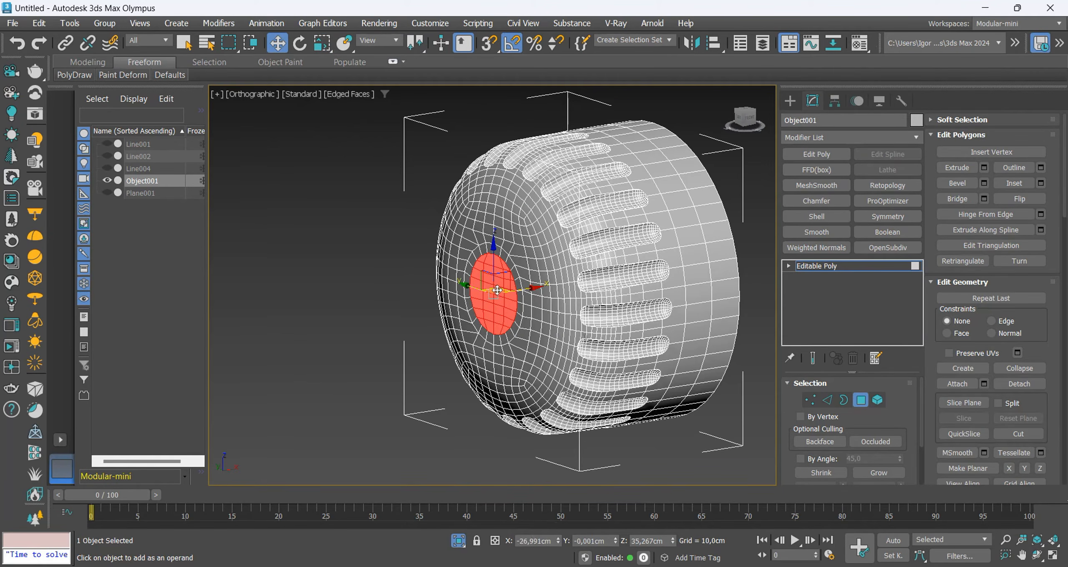
Show the reference again and scale the circular polygons down to match the drill bit's diameter.
key("f")
key("z")
scroll(511, 296, "down", 5)
key("F3")
key("F3")
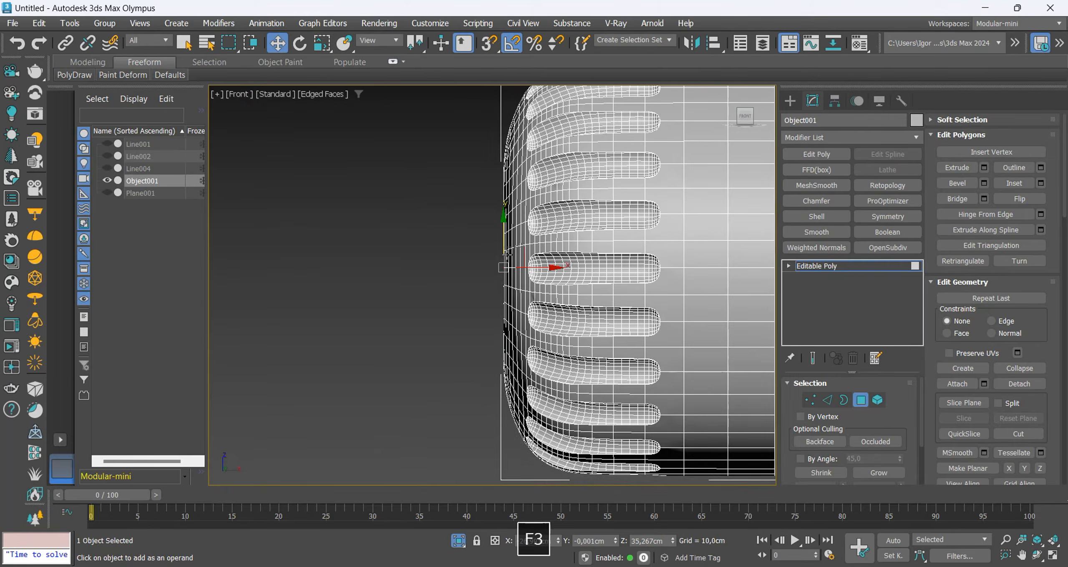
key("alt+q")
key("F3")
key("F3")
mouse_move(506, 294)
middle_mouse_down("alt")
mouse_move(523, 297)
mouse_move(509, 275)
middle_mouse_up("alt")
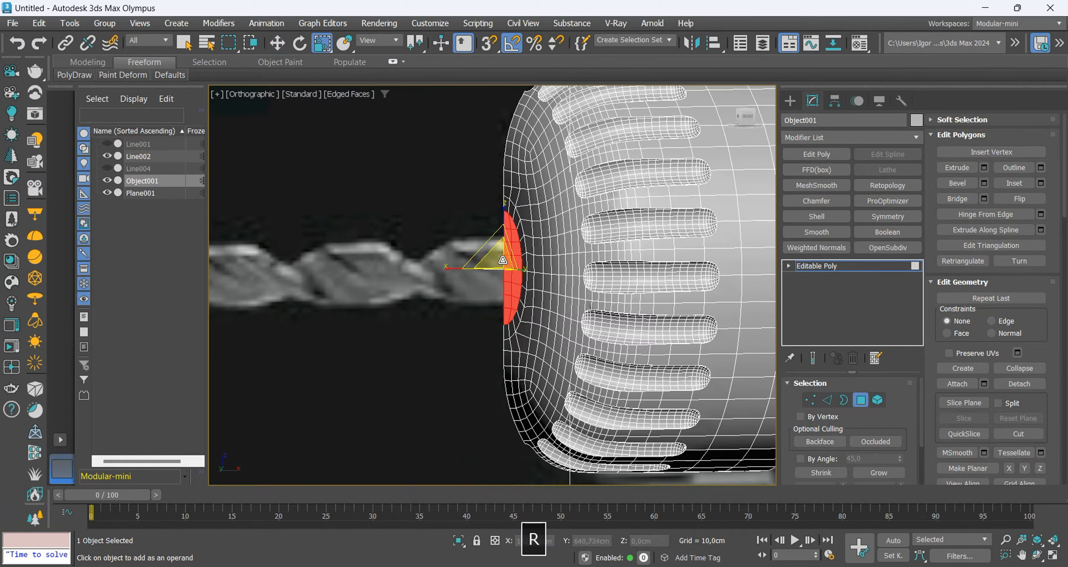
Extrude the circular polygons deep into the chuck along X to form the drill bit hole.
key("w")
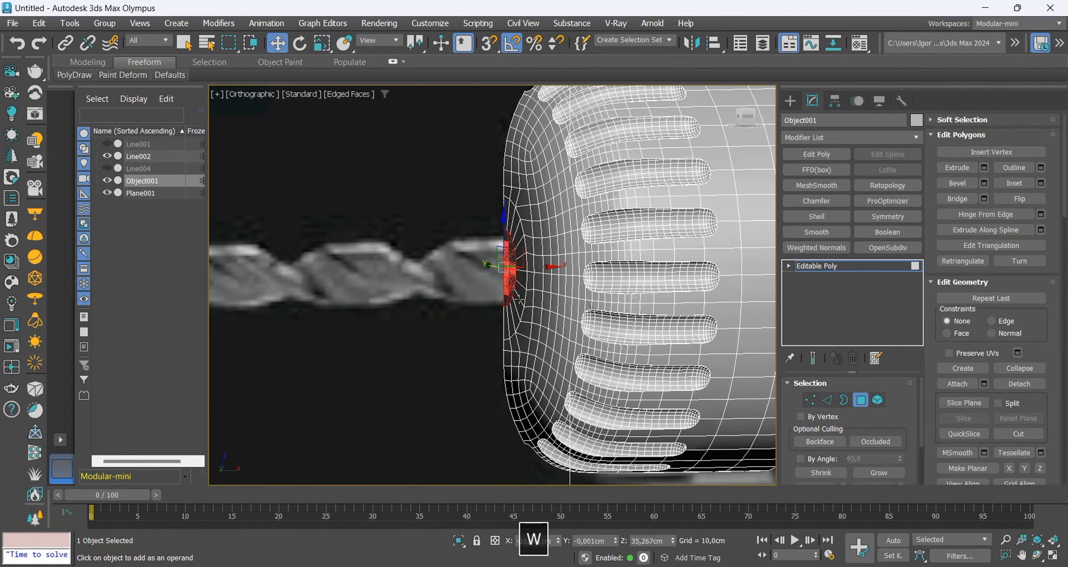
middle_click_drag(497, 281, 657, 249, "alt")
left_click_drag(657, 250, 664, 248, "shift")
key("F3")
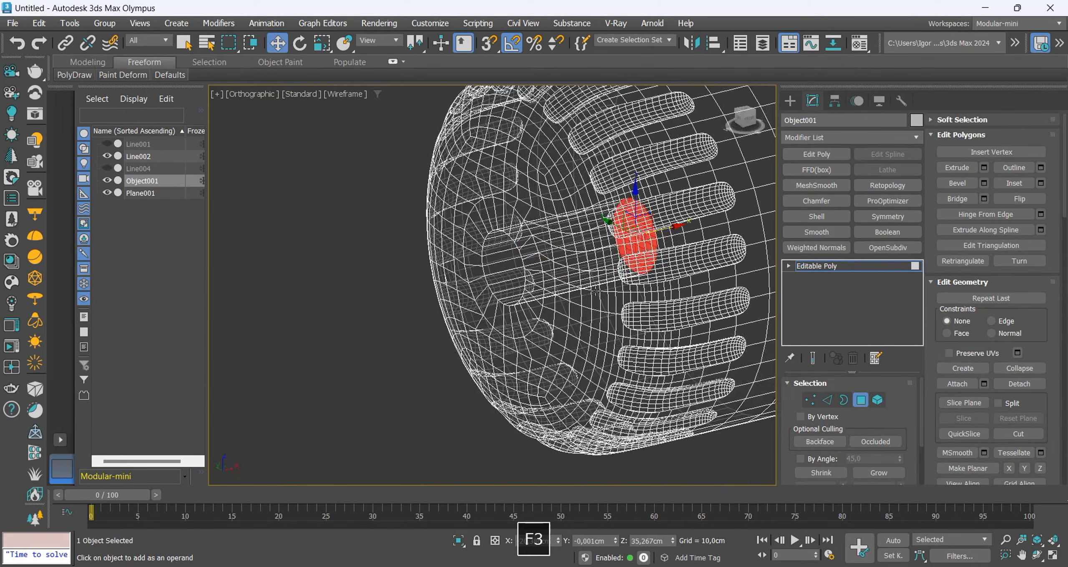
middle_click_drag(600, 276, 555, 289, "alt")
left_click_drag(589, 270, 591, 272, "shift")
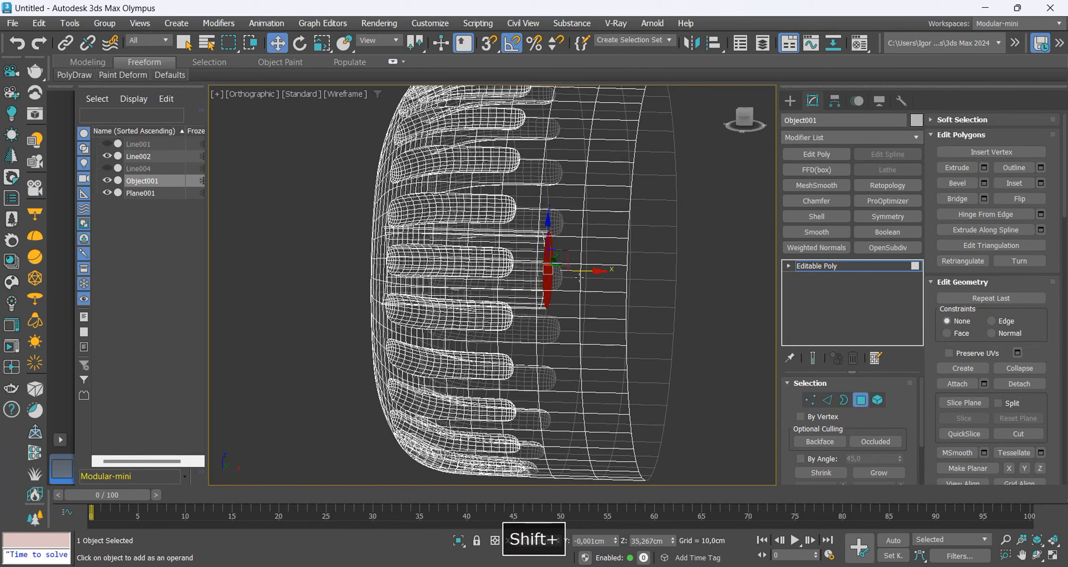
key("r")
scroll(579, 278, "up", 2)
key("F3")
mouse_move(579, 277)
middle_mouse_down("alt")
mouse_move(539, 272)
mouse_move(597, 256)
middle_mouse_up("alt")
key("F3")
key("F3")
scroll(545, 270, "down", 2)
scroll(597, 255, "up", 4)
Chamfer the rim edge loop of the drill bit hole into a flat bevel with 0 connecting segments.
key("2")
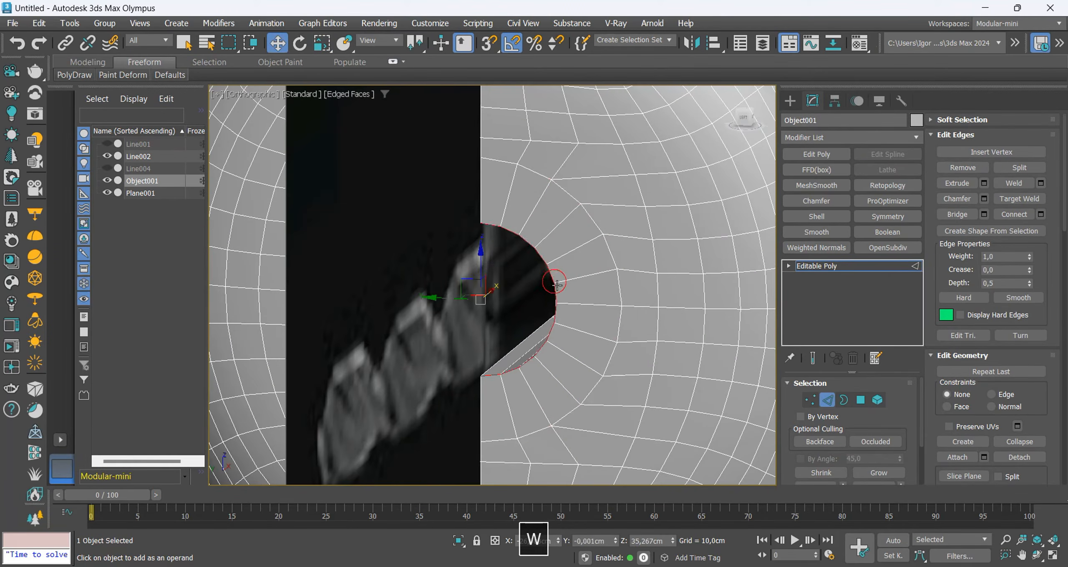
key("ctrl+shift+c")
left_click(504, 333)
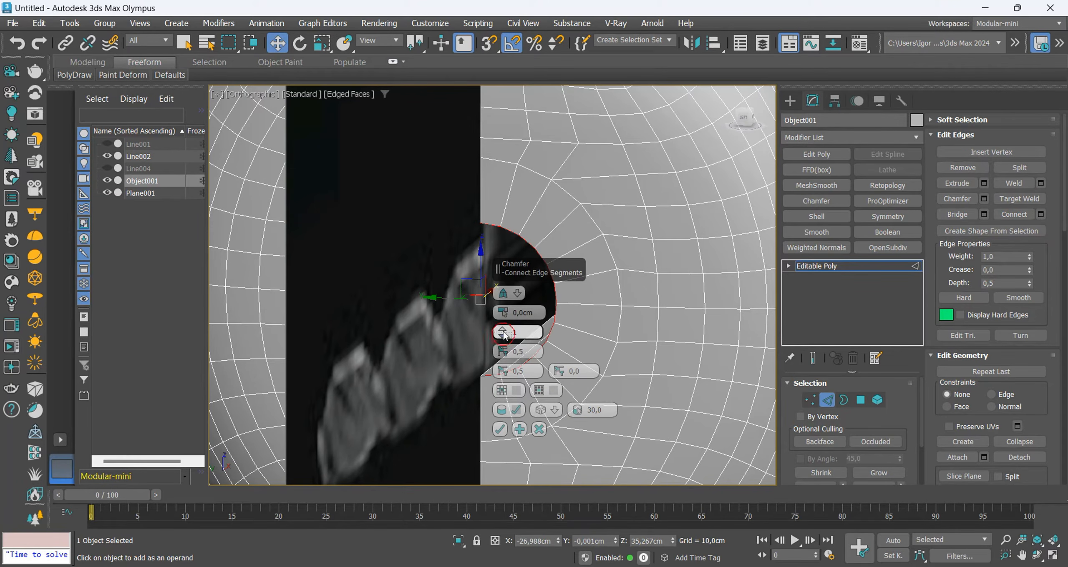
left_click(500, 428)
Chamfer both edge loops of the hole's bevel by a small amount to tighten them.
key("ctrl+shift+c")
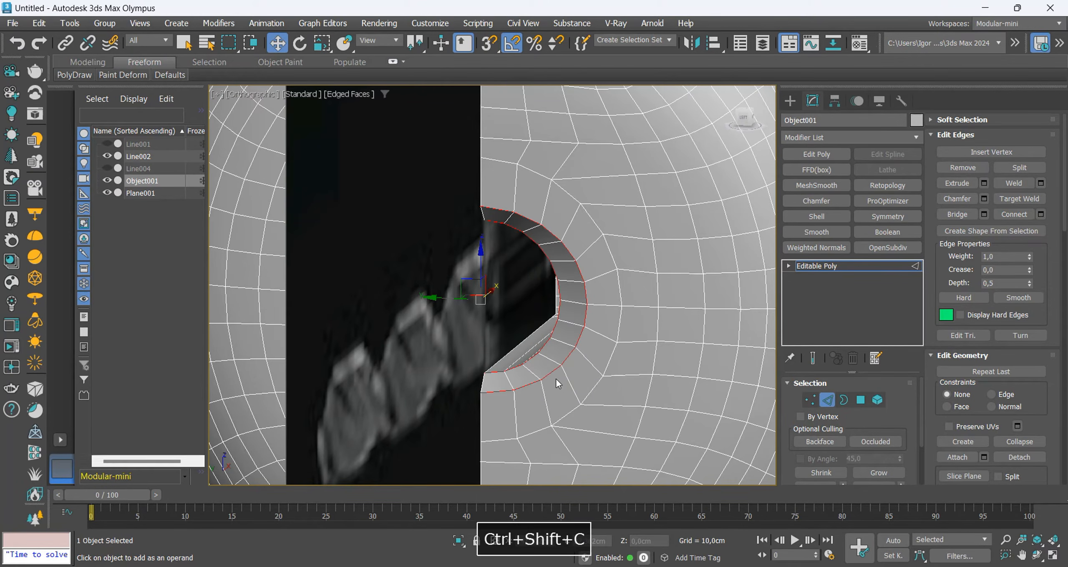
right_click(502, 316)
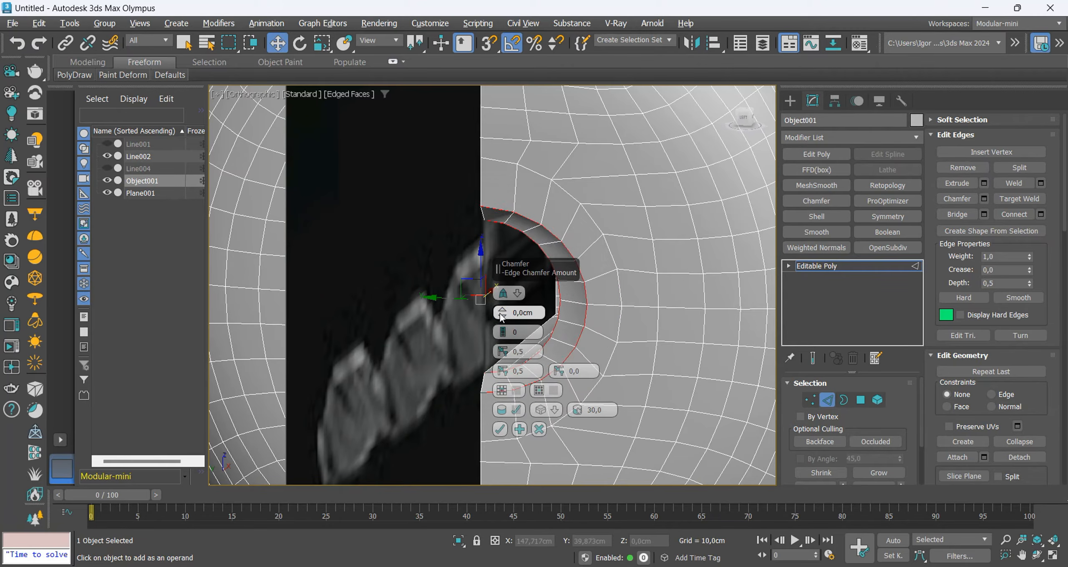
left_click_drag(503, 316, 503, 297, "alt")
left_click(504, 328)
left_click(500, 429)
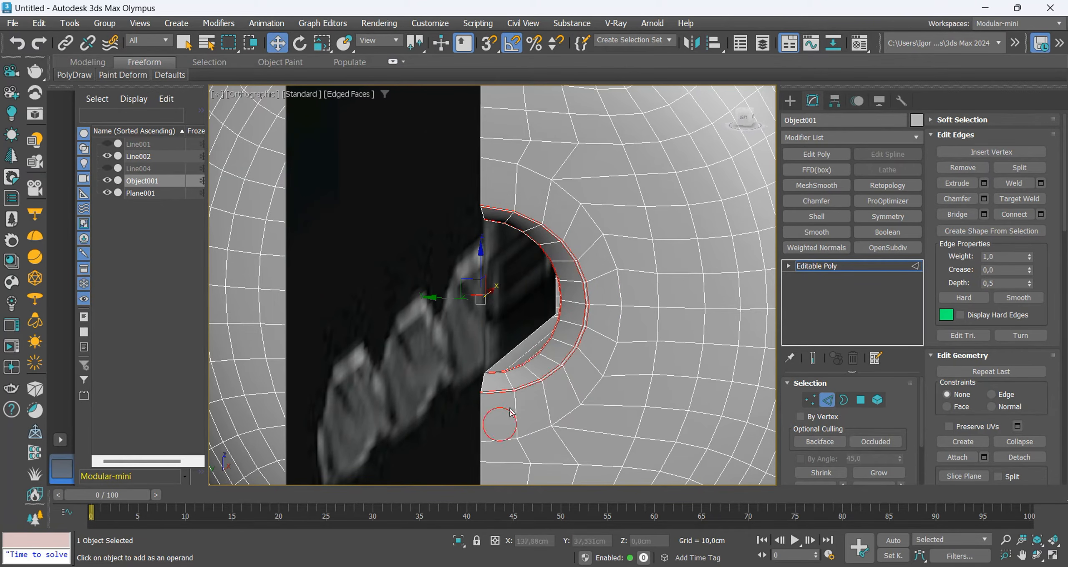
Leave edge editing and examine the grooved chuck from several angles, alone and with the rest of the scene.
key("2")
key("F4")
scroll(510, 410, "down", 6)
mouse_move(538, 287)
middle_mouse_down("alt")
mouse_move(484, 322)
mouse_move(528, 301)
mouse_move(644, 303)
mouse_move(496, 290)
middle_mouse_up("alt")
scroll(539, 280, "down", 4)
key("alt+q")
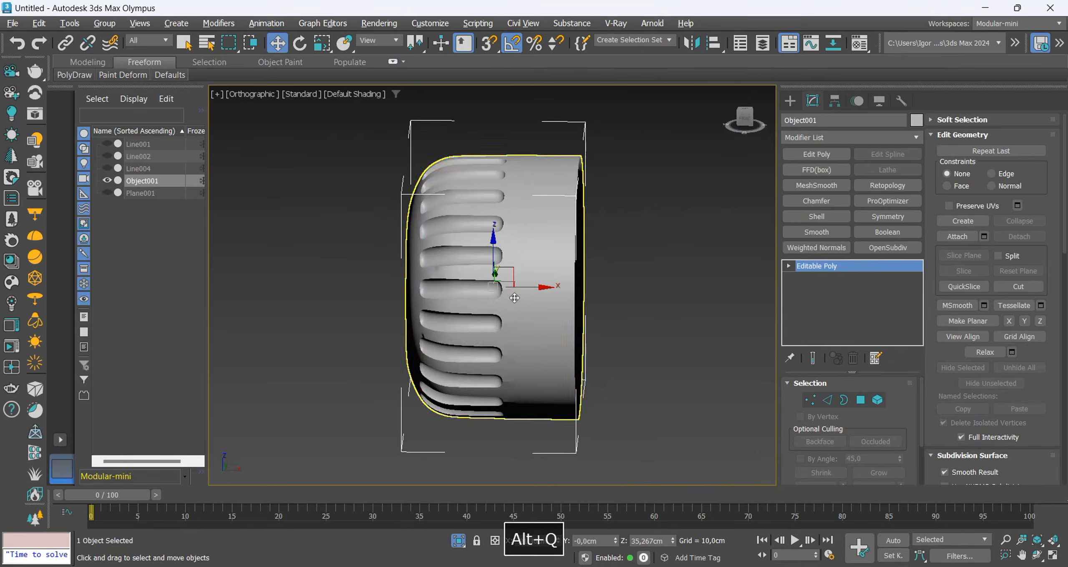
middle_click_drag(413, 267, 501, 285, "alt")
key("alt+q")
scroll(451, 261, "down", 6)
key("F4")
key("F4")
Unhide and isolate the drill body Line004 and add an Edit Poly modifier to it.
left_click(107, 168)
left_click(139, 169)
key("alt+q")
key("F4")
scroll(388, 205, "up", 5)
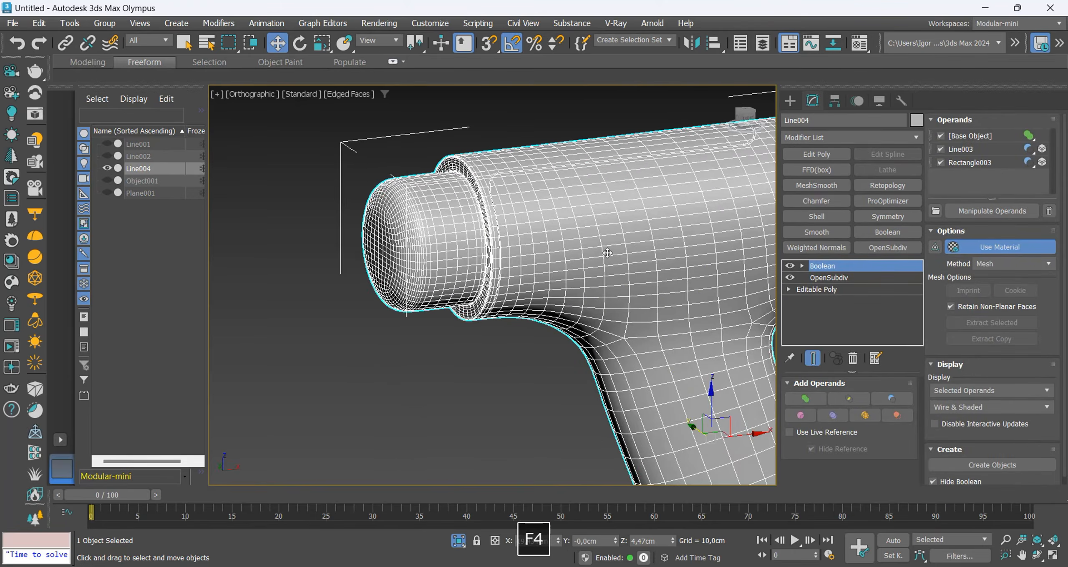
middle_click_drag(559, 245, 572, 277)
left_click(819, 155)
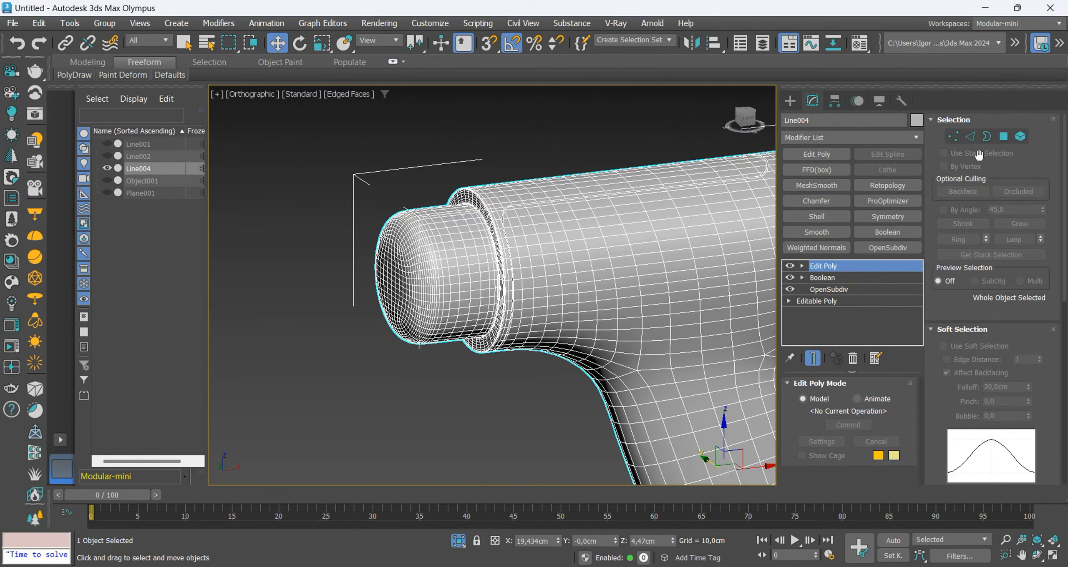
Delete all polygons of the nose protruding from the drill body's front collar and select the open border.
key("4")
key("f")
key("z")
scroll(451, 226, "up", 5)
left_click_drag(448, 147, 533, 434)
middle_click_drag(532, 435, 579, 253, "alt")
key("F4")
scroll(579, 252, "up", 3)
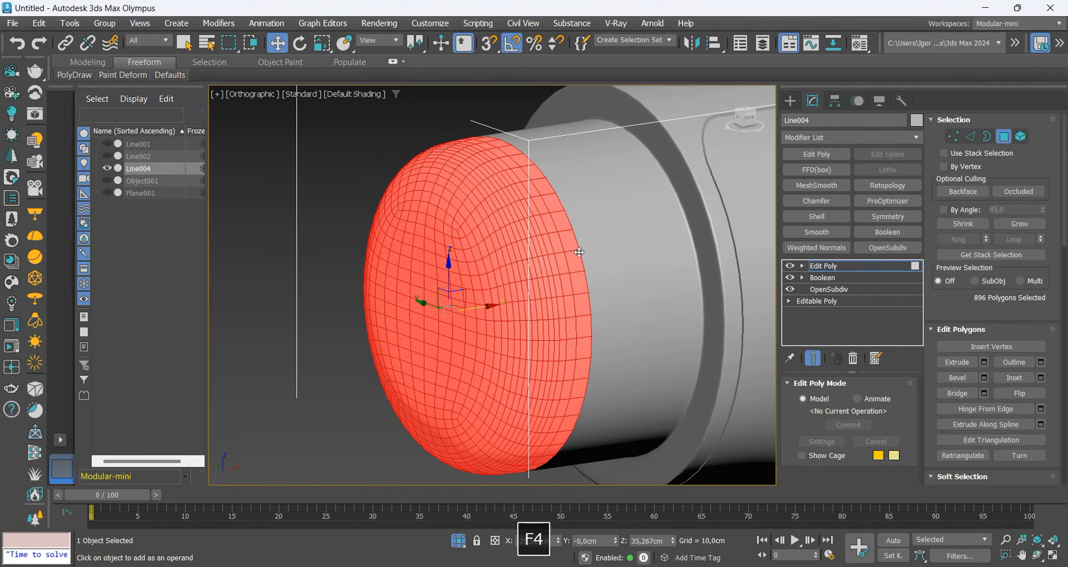
left_click(1020, 224)
left_click(1020, 224)
key("F4")
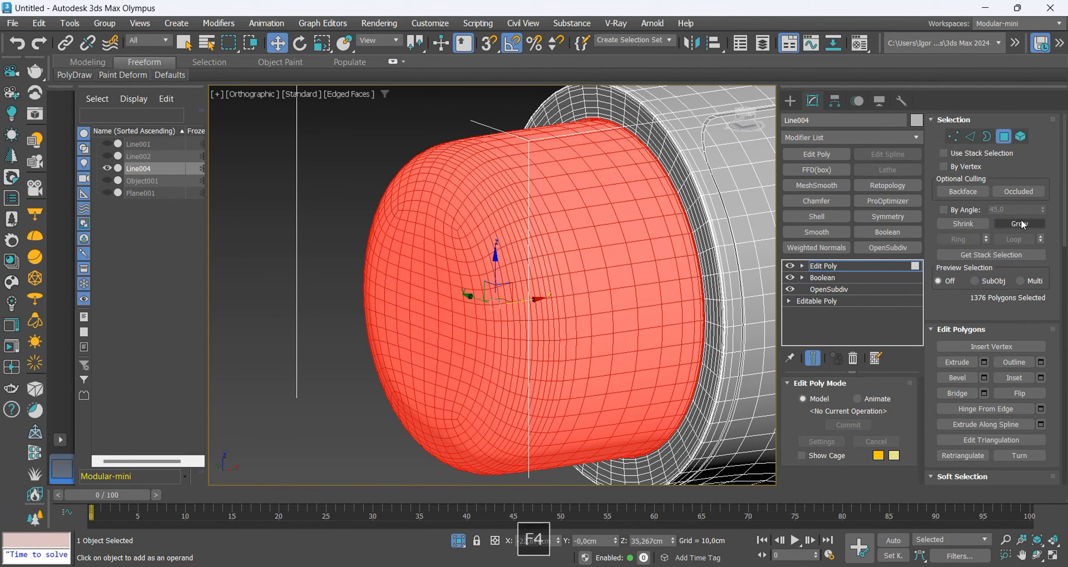
key("Delete")
key("3")
left_click(674, 192)
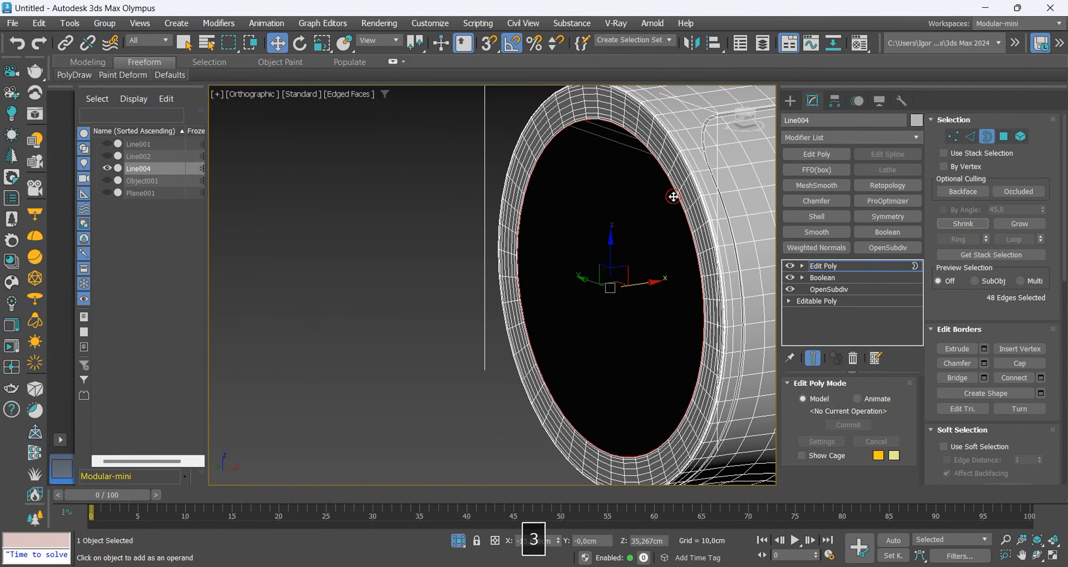
Try to extrude the collar opening's border inward along X and scale it, then undo both changes.
key("z")
key("r")
key("w")
left_click_drag(592, 282, 615, 279, "shift")
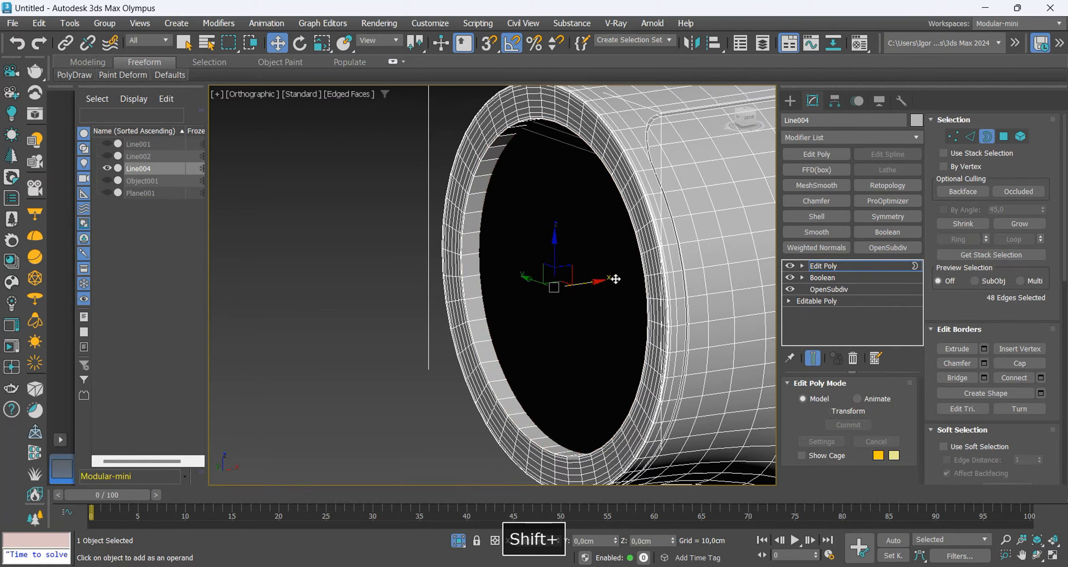
key("r")
mouse_move(589, 286)
middle_mouse_down("alt")
mouse_move(669, 284)
mouse_move(682, 297)
mouse_move(554, 281)
mouse_move(581, 287)
middle_mouse_up("alt")
key("F3")
key("ctrl+z")
key("ctrl+z")
Extrude the collar opening's border inward along X, then extrude and scale it down to the centre to close the opening.
key("w")
left_click_drag(595, 283, 596, 283, "shift")
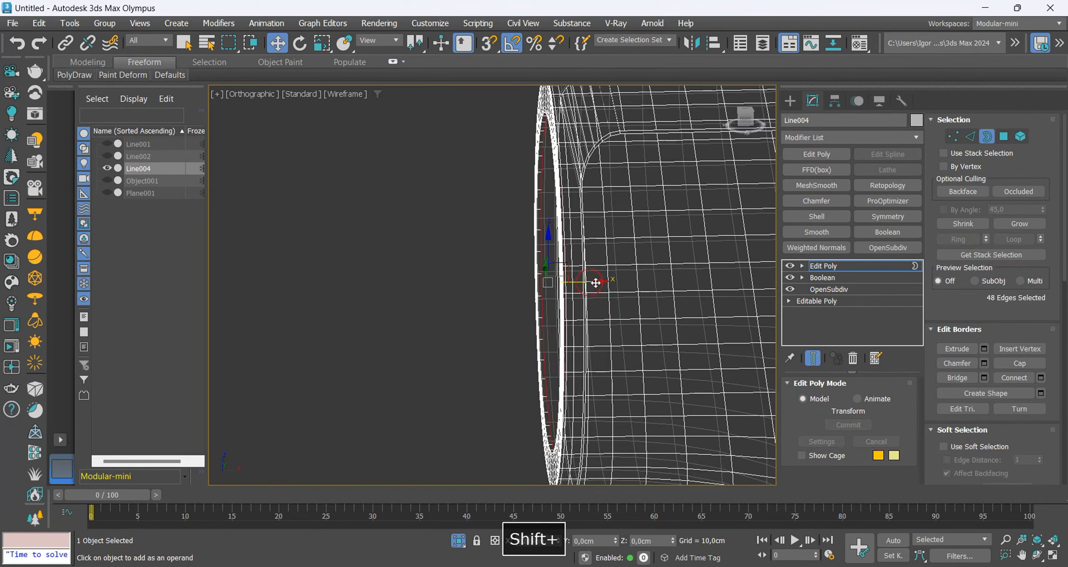
middle_click_drag(561, 285, 593, 289, "alt")
key("r")
left_click_drag(564, 281, 567, 354, "shift")
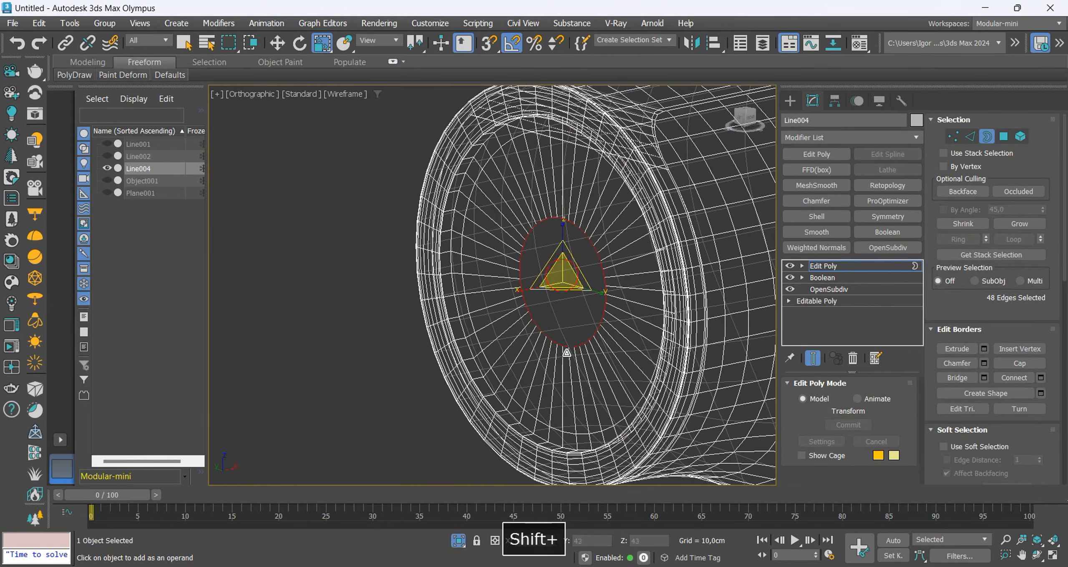
scroll(1038, 392, "down", 4)
left_click(975, 267)
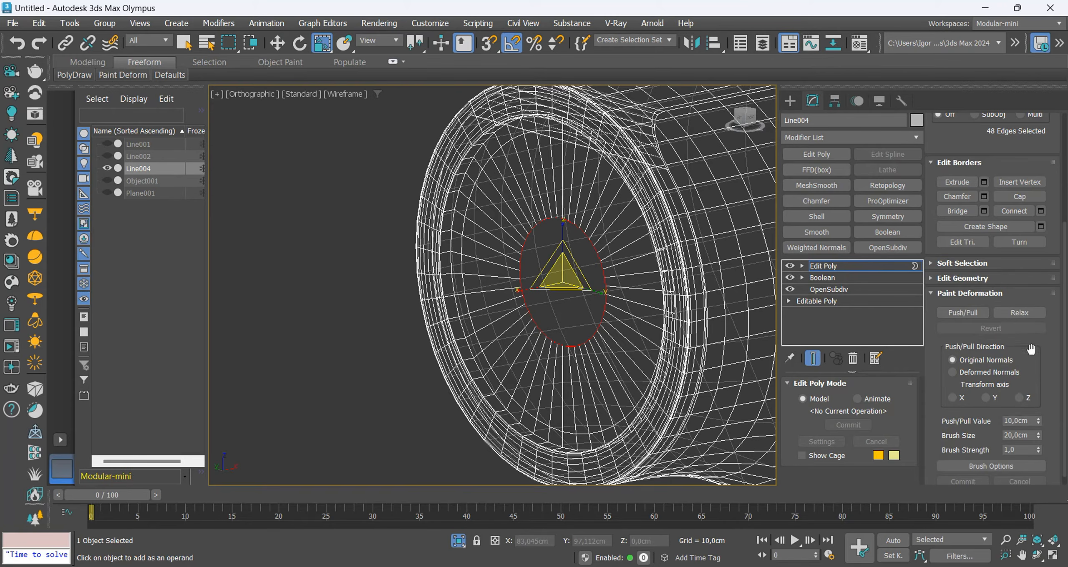
scroll(1025, 328, "up", 4)
key("F3")
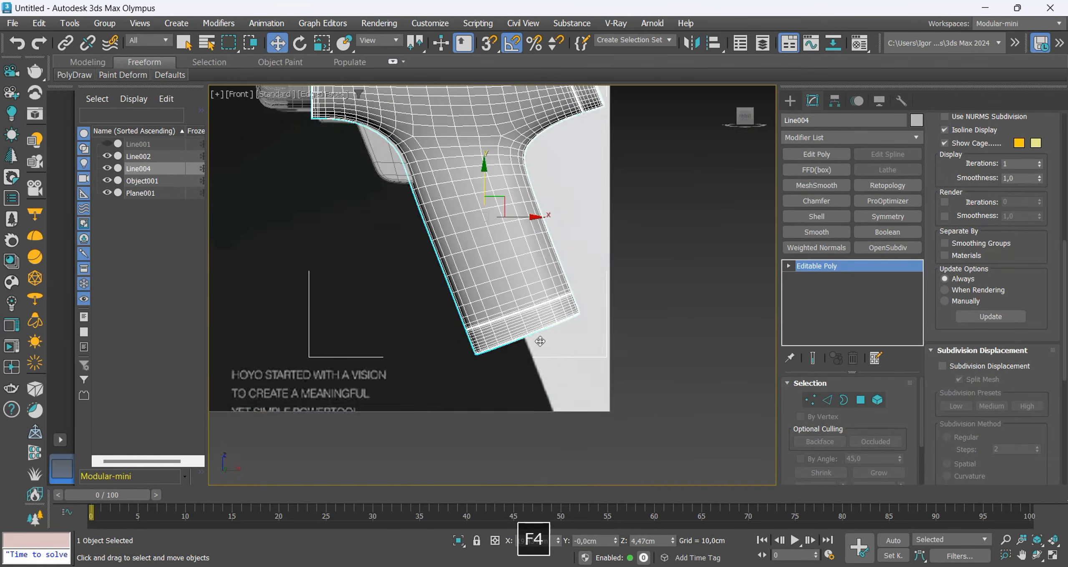
Select the two adjacent polygons over the reference slot on the front of the handle's base band and isolate the drill body.
key("alt+x")
scroll(534, 338, "up", 8)
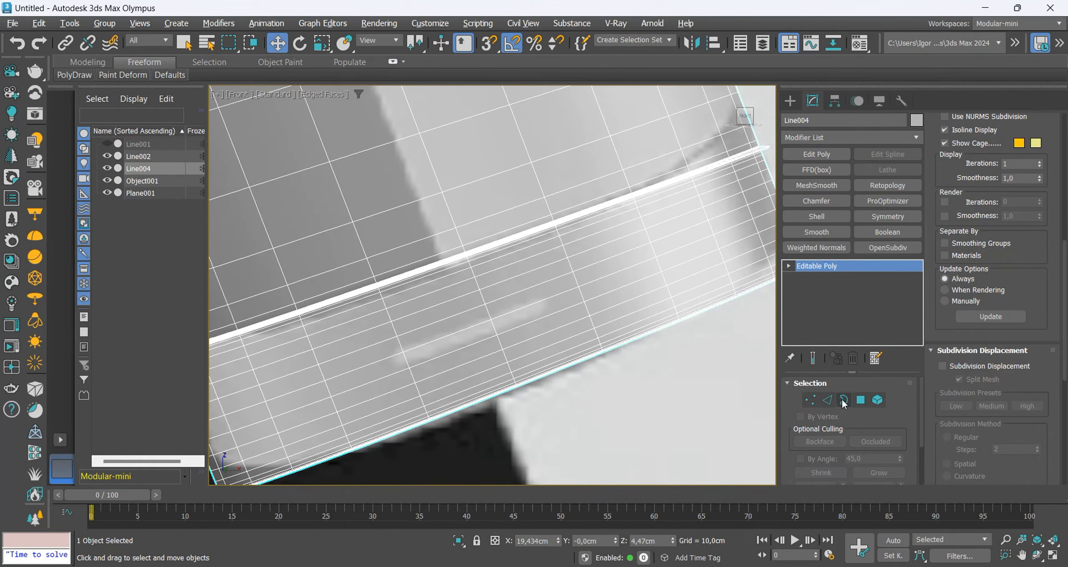
left_click(860, 400)
middle_click_drag(488, 357, 364, 363)
left_click(493, 311)
left_click(515, 305, "ctrl")
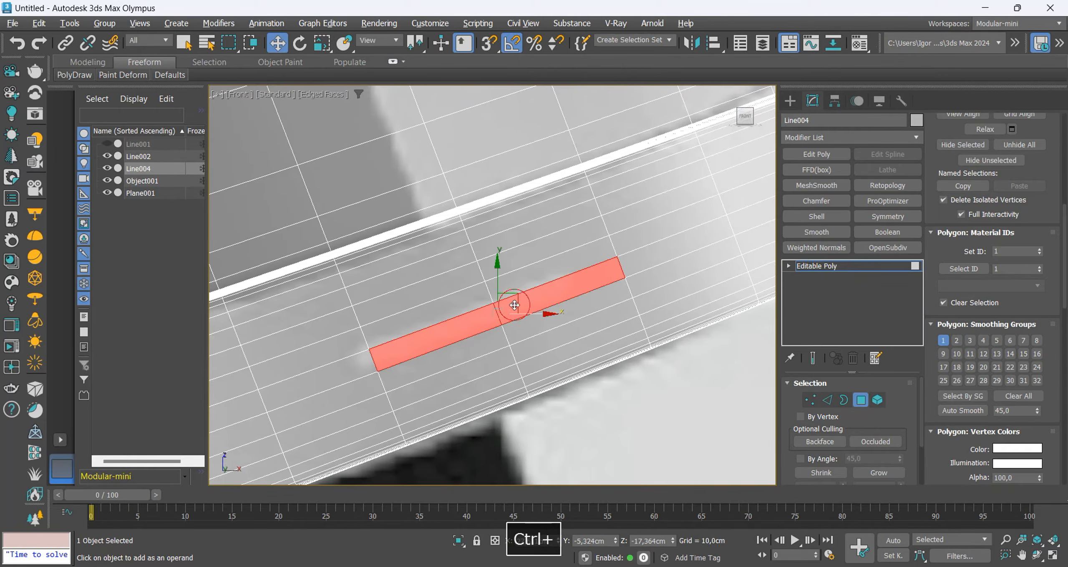
scroll(484, 312, "down", 3)
middle_click_drag(485, 311, 535, 355, "alt")
key("alt+q")
Inset the two selected polygons slightly by extruding them with a scale.
key("F4")
scroll(525, 299, "down", 3)
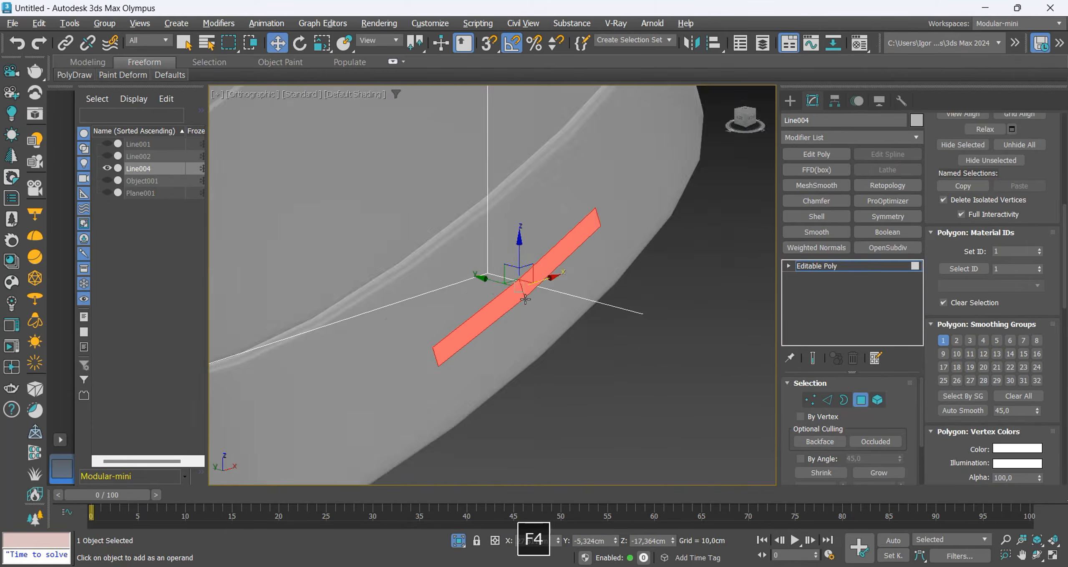
key("F4")
key("F4")
middle_click_drag(550, 307, 761, 303, "alt")
scroll(994, 253, "up", 6)
key("r")
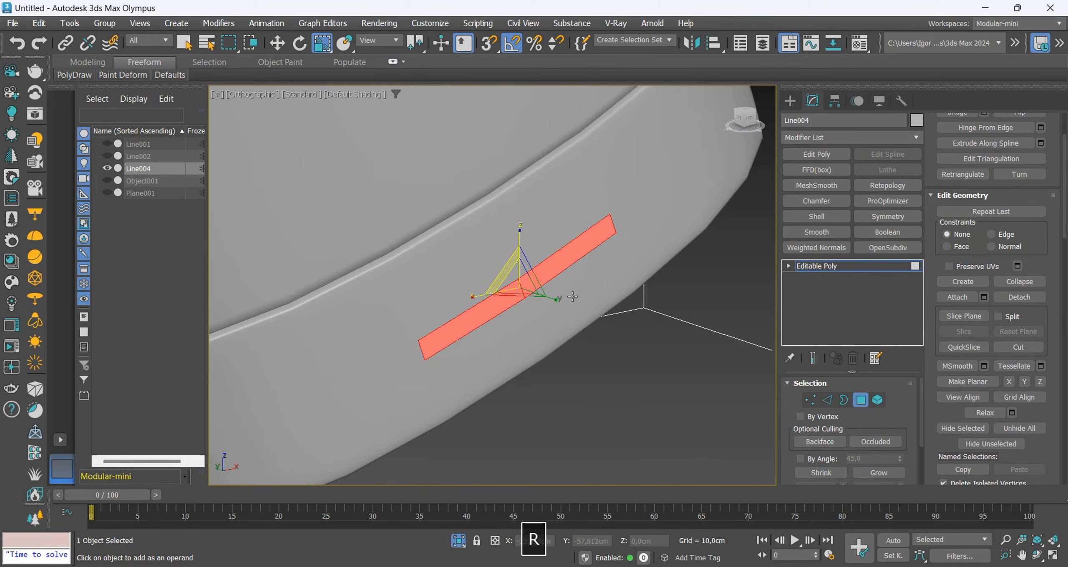
middle_click_drag(559, 288, 513, 280, "alt")
scroll(513, 280, "up", 4)
left_click_drag(512, 281, 513, 286, "shift")
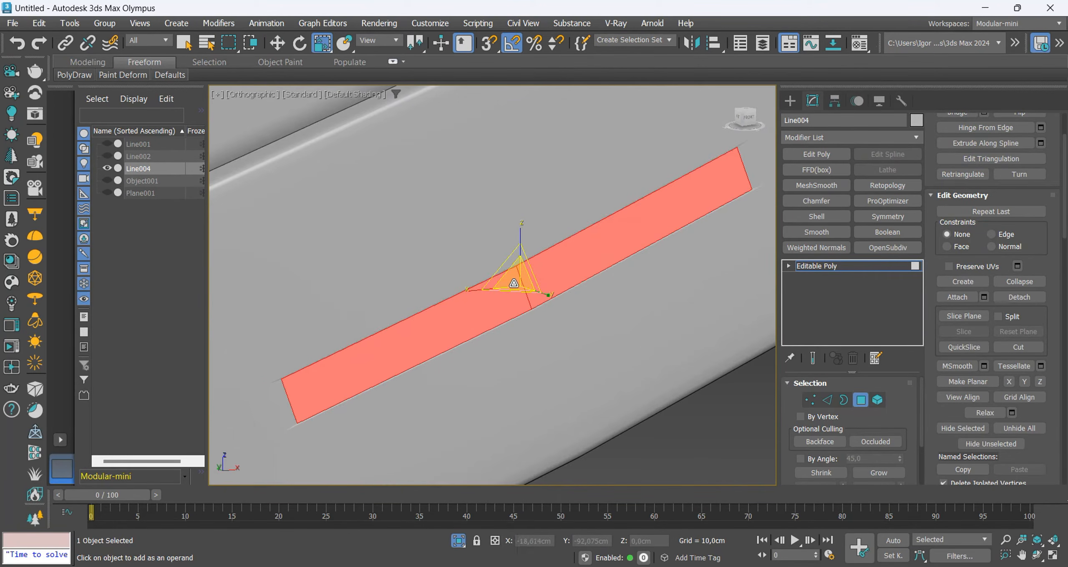
Move the inset polygons about 0,084 cm inward along Y to recess the slot and leave polygon editing.
key("F4")
scroll(513, 286, "down", 4)
middle_click_drag(513, 285, 520, 300, "alt")
key("w")
left_click_drag(498, 278, 494, 282)
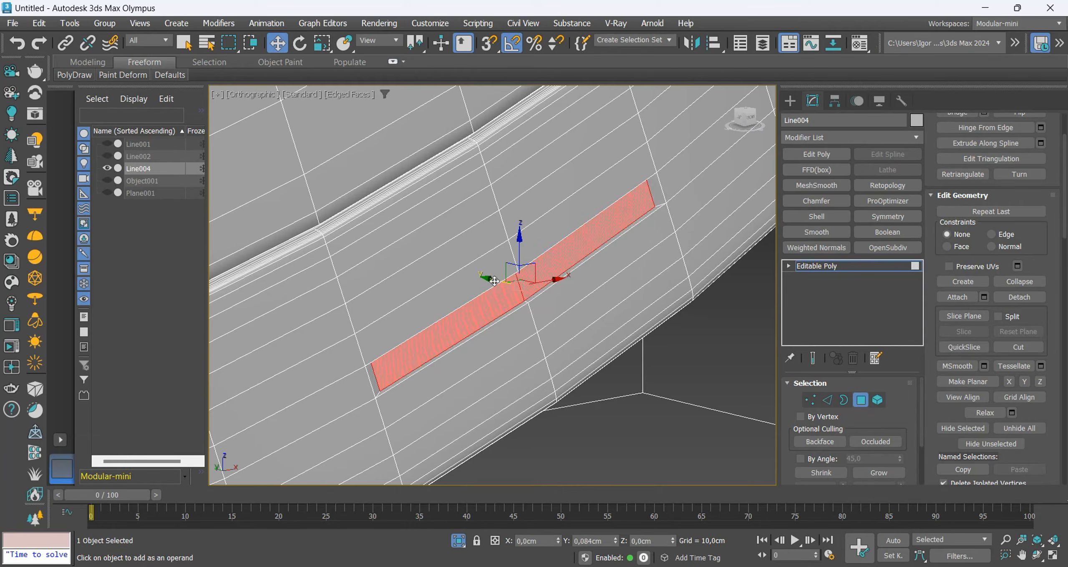
key("4")
key("F4")
Select the two matching polygons on the back of the handle's base band.
scroll(672, 272, "down", 3)
middle_click_drag(668, 273, 313, 345, "alt")
key("F4")
key("F4")
scroll(498, 317, "down", 5)
key("F4")
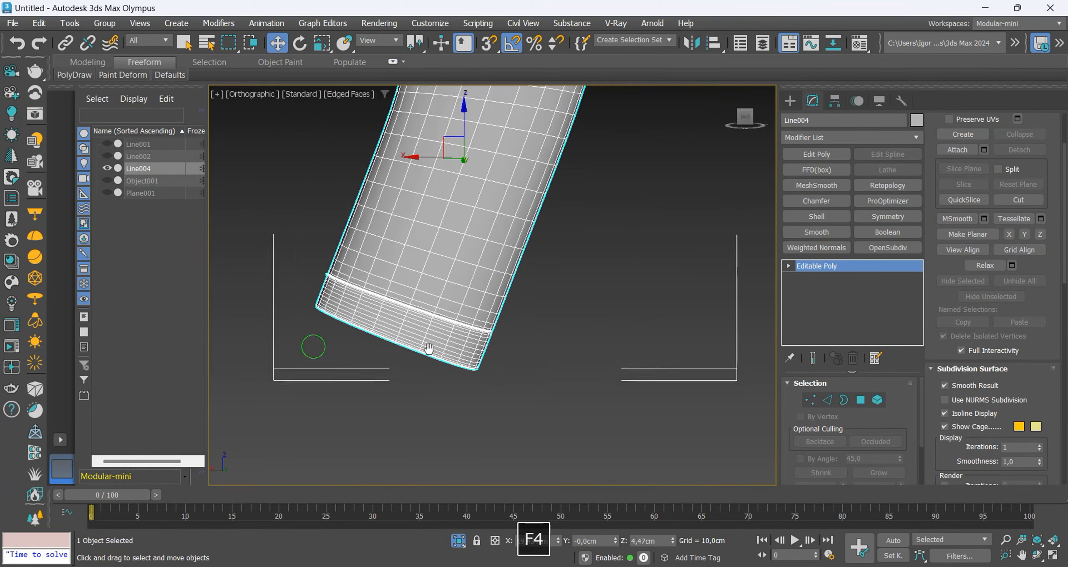
scroll(430, 351, "up", 3)
middle_click_drag(430, 350, 510, 350, "alt")
left_click(858, 403)
left_click(747, 121)
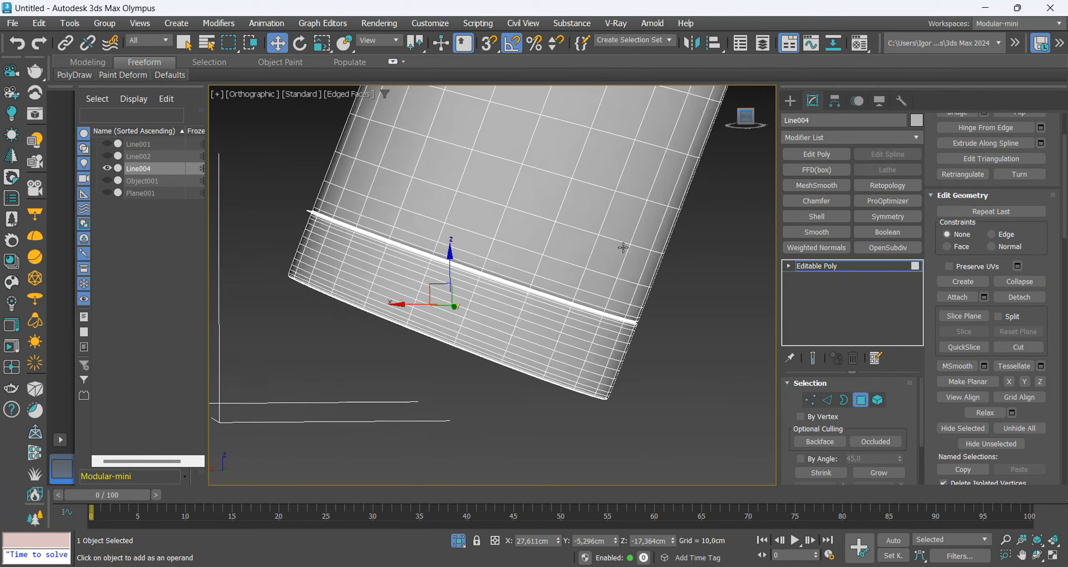
key("F3")
scroll(461, 304, "up", 4)
left_click(469, 319)
left_click(436, 301, "ctrl")
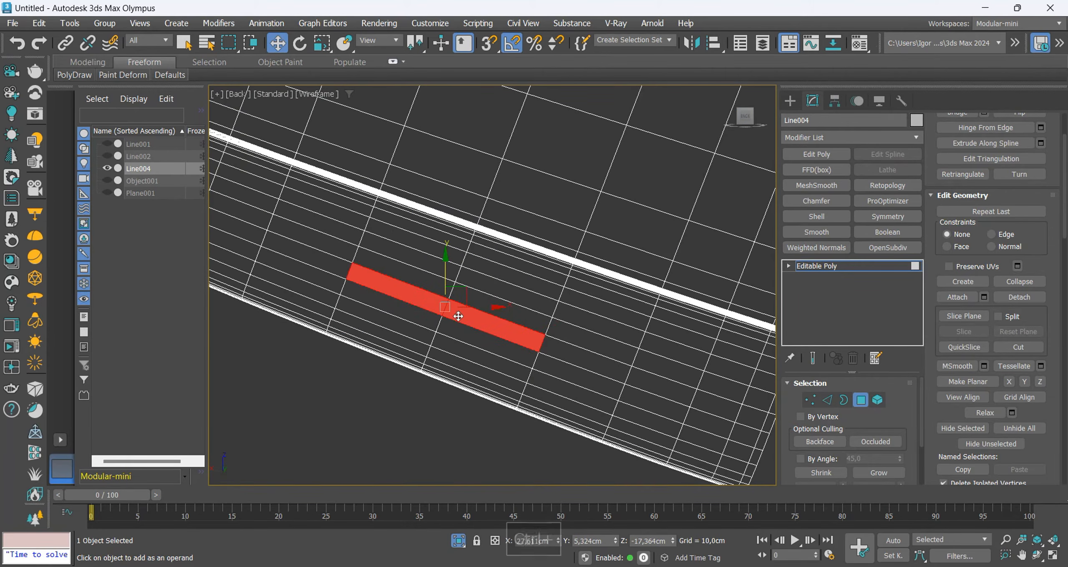
Inset the two back polygons slightly, push them inward to form a second recessed slot, and leave polygon editing.
scroll(453, 311, "up", 3)
key("r")
left_click_drag(449, 301, 450, 306, "shift")
key("w")
key("F3")
middle_click_drag(454, 315, 446, 320, "alt")
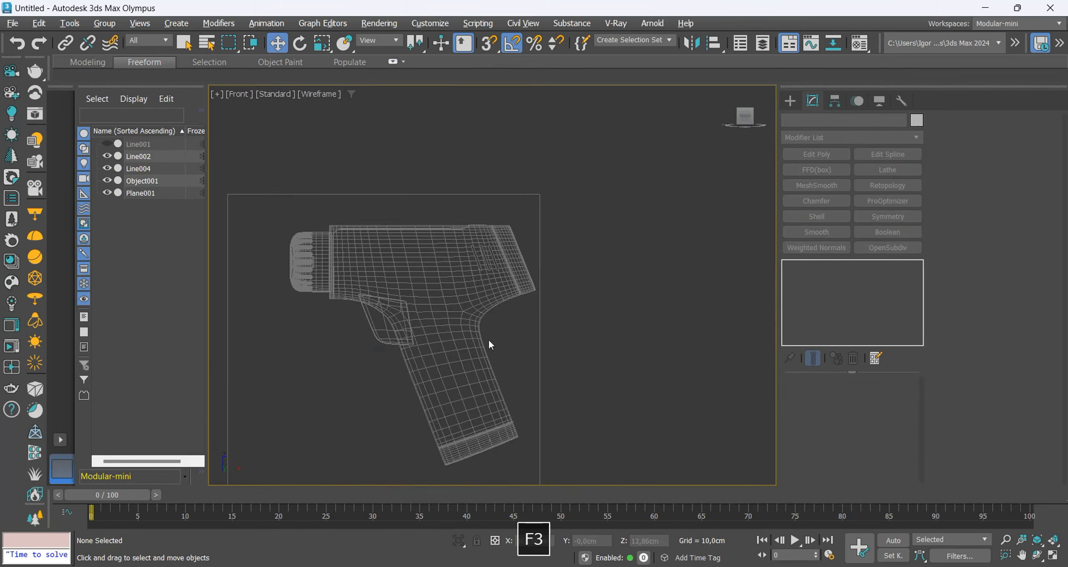
key("F3")
middle_click_drag(490, 328, 496, 329)
Draw a vertical line about 5,3 cm long in the empty space beside the drill in the front view.
left_click(791, 102)
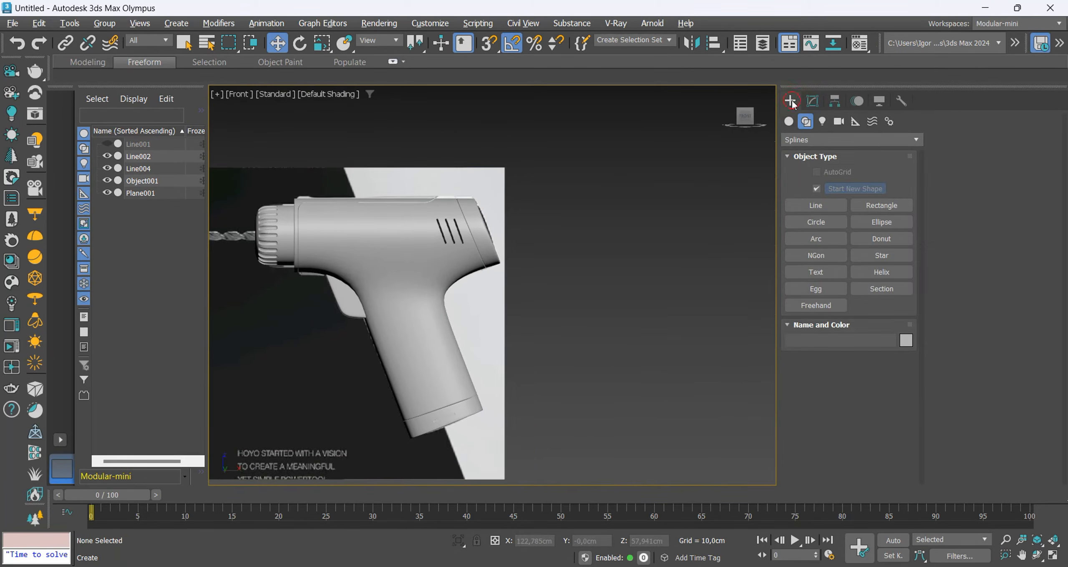
middle_click_drag(608, 378, 592, 370)
key("g")
left_click(827, 205)
scroll(590, 355, "up", 3)
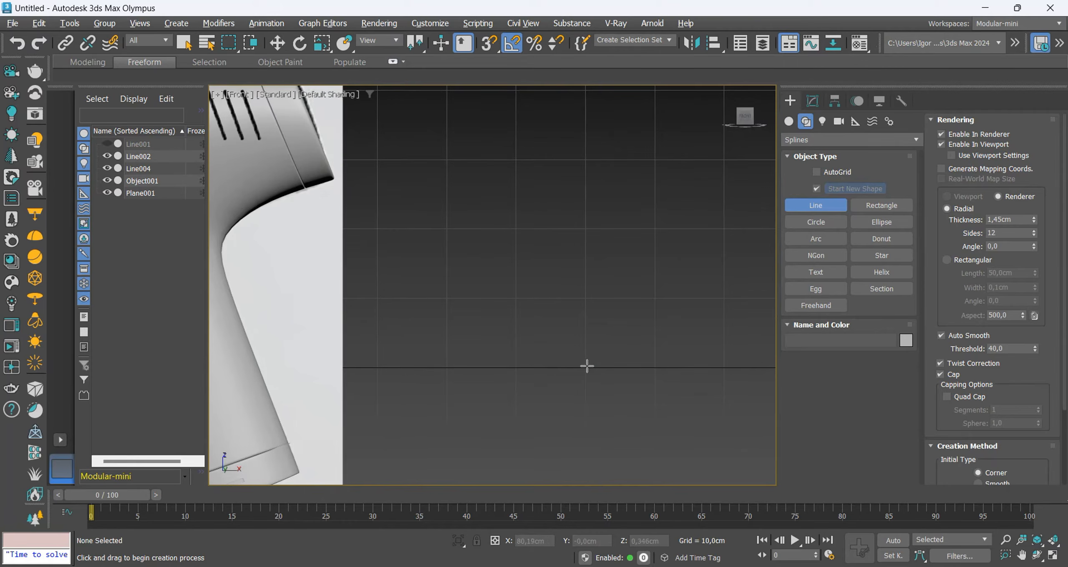
left_click(586, 367)
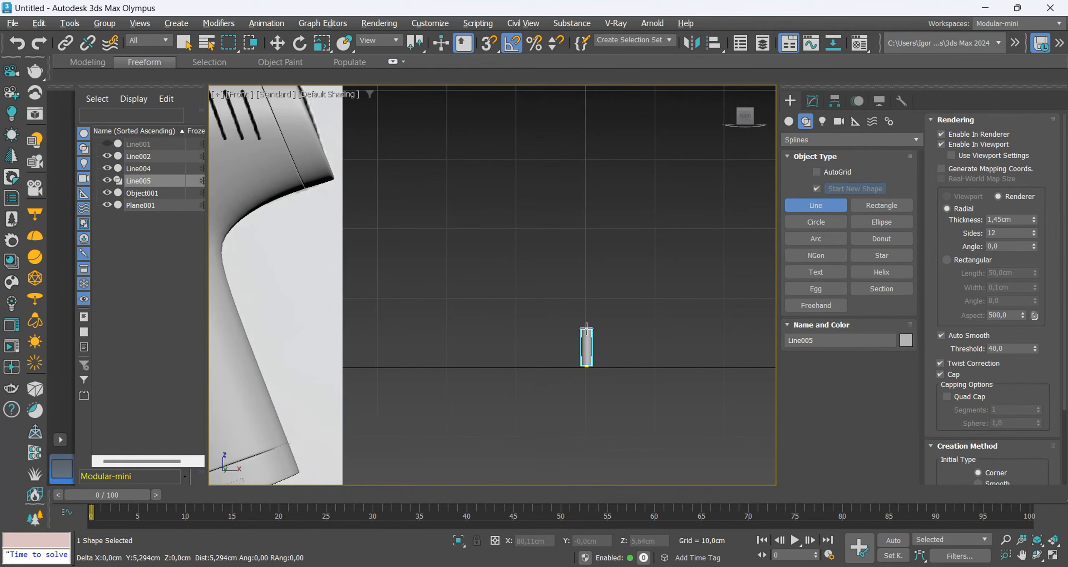
left_click(587, 327, "shift")
right_click(586, 327)
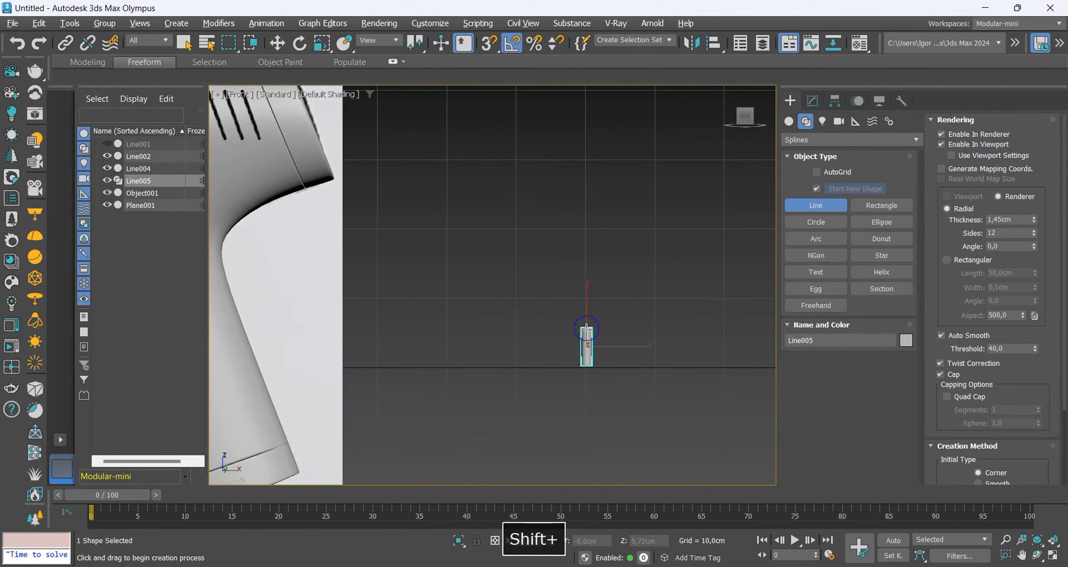
Show the edged faces of the new line and set its radial rendering to 20 sides.
key("w")
scroll(603, 357, "up", 5)
key("F4")
left_click(813, 103)
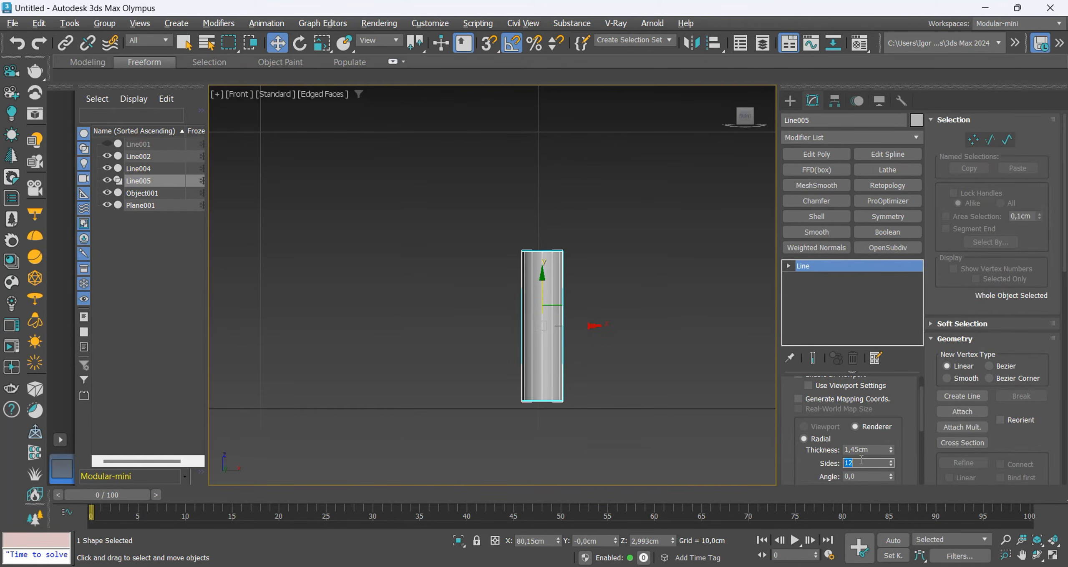
type("20")
key("Return")
Convert the rendered line to an Editable Poly and lower its top vertices about 2,824 cm.
scroll(548, 373, "up", 2)
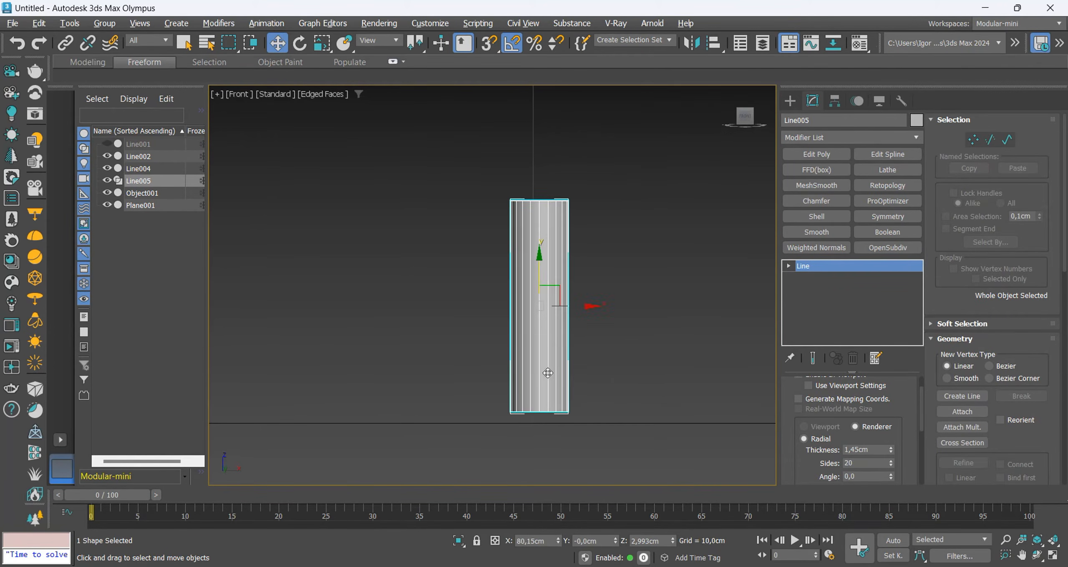
middle_click_drag(540, 302, 514, 295)
key("ctrl+t")
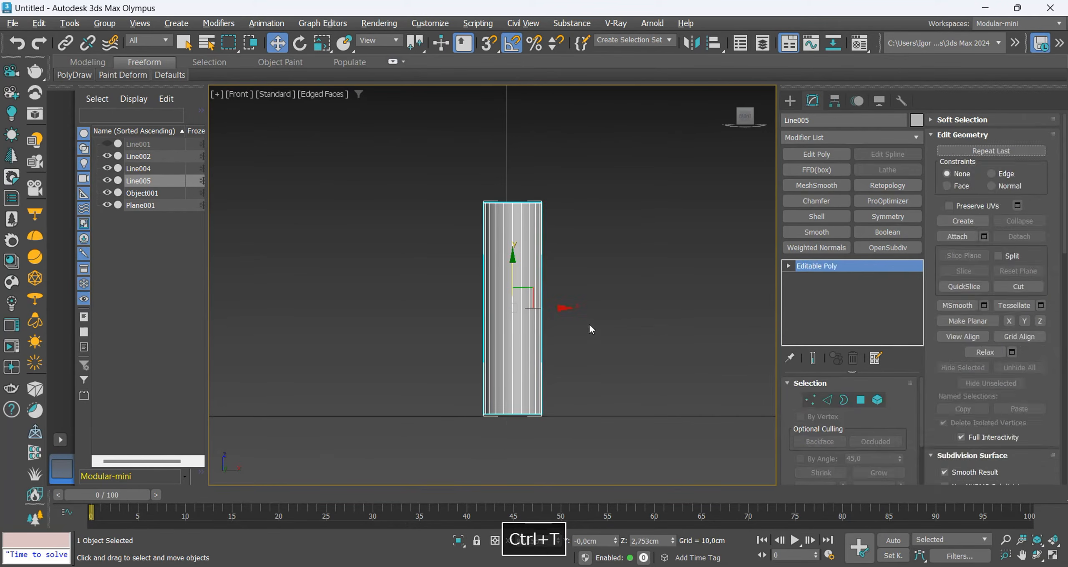
key("1")
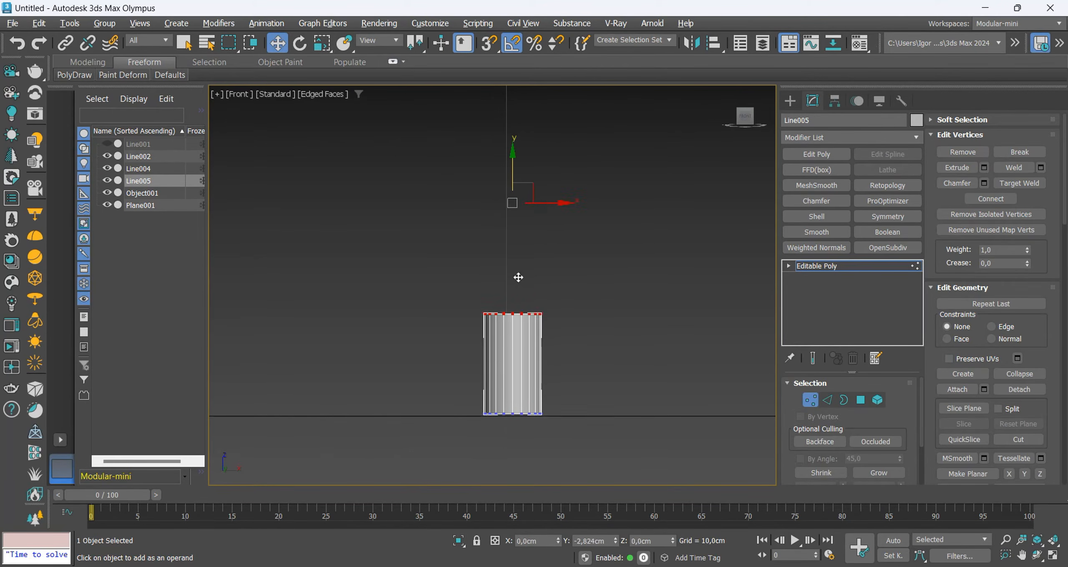
key("1")
scroll(337, 337, "down", 2)
Centre the short cylinder's pivot on the object and place a copy of the cylinder beside it along X.
left_click(835, 100)
left_click(849, 191)
left_click(839, 262)
left_click(830, 192)
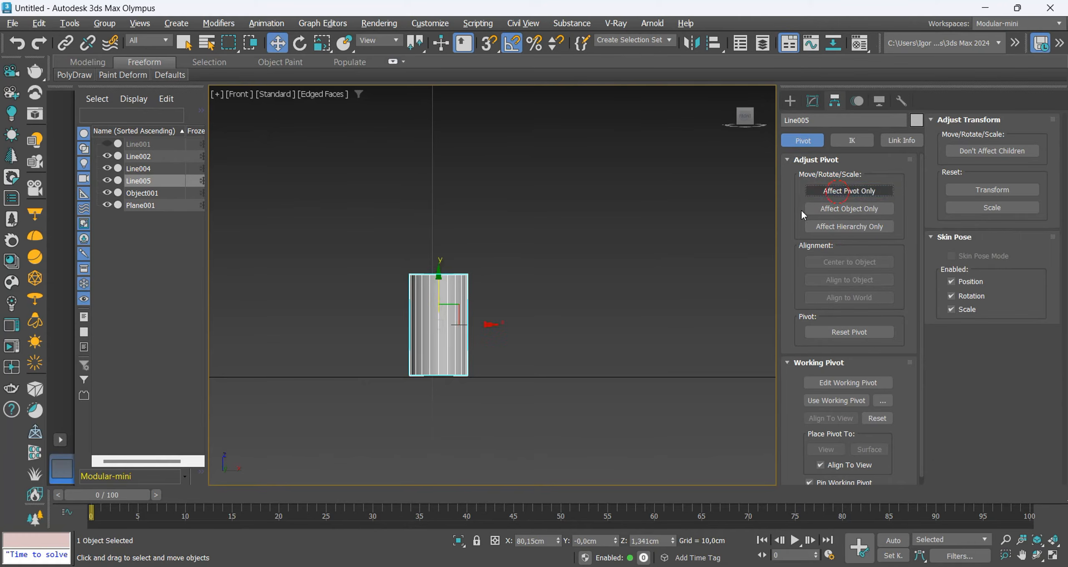
middle_click_drag(490, 327, 431, 315)
left_click_drag(422, 313, 497, 314, "shift")
key("space")
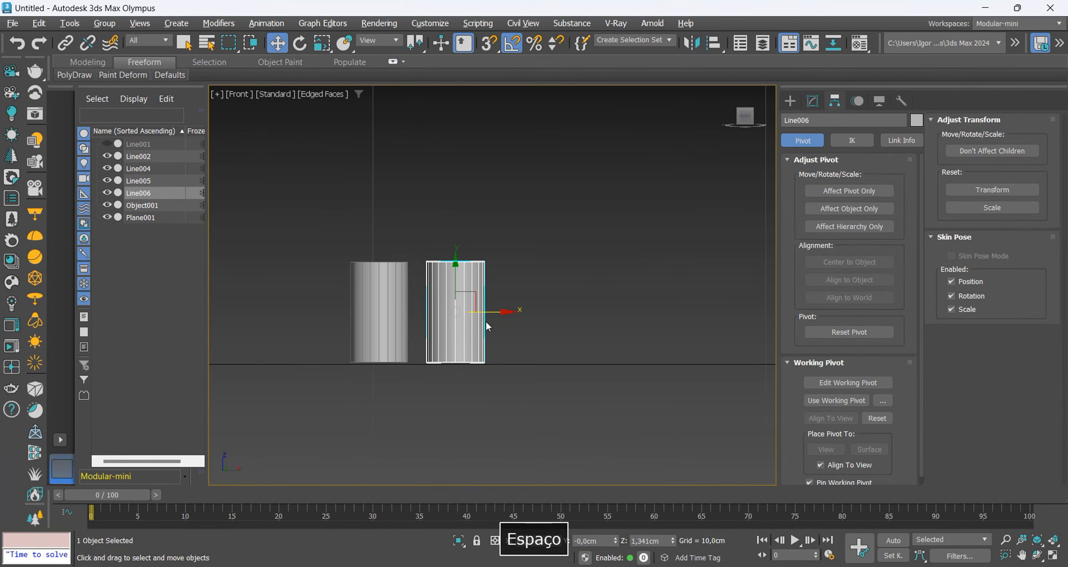
Delete the top and bottom cap polygons of the copied cylinder.
key("4")
middle_click_drag(484, 321, 465, 369, "alt")
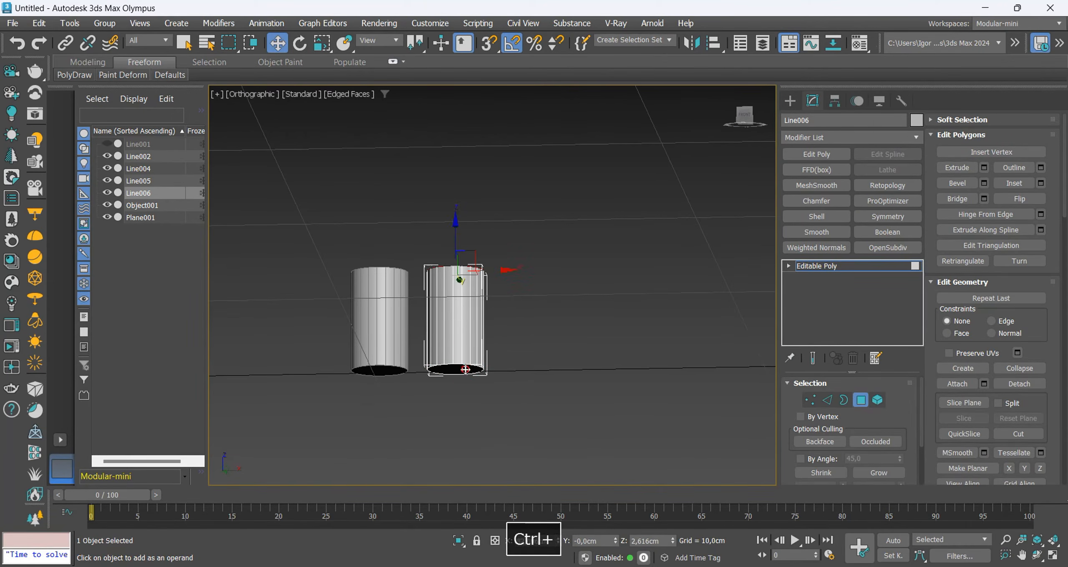
key("Delete")
key("f")
key("z")
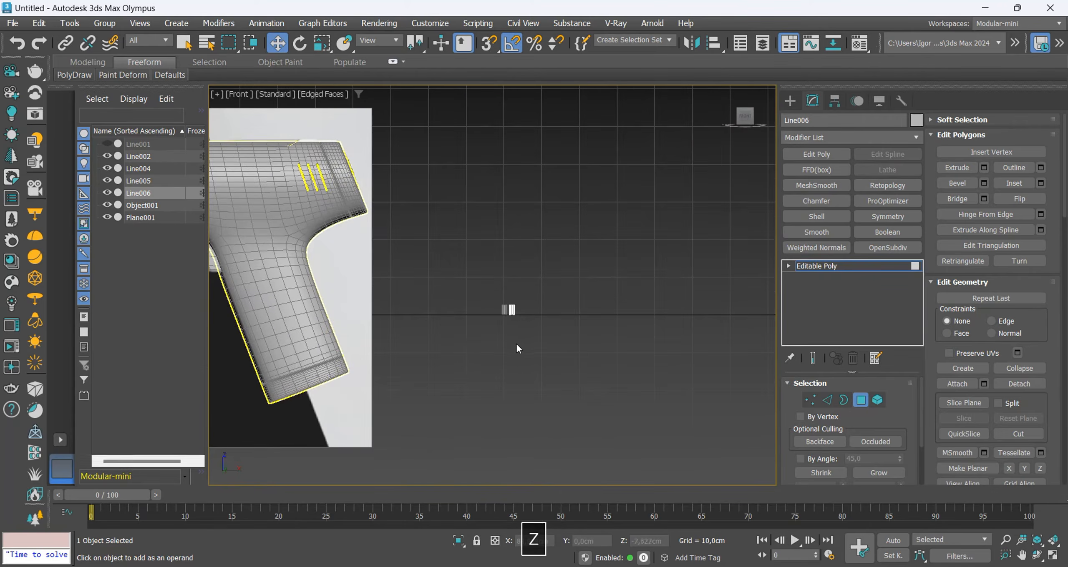
Delete the middle front and back wall polygons of the copied cylinder, keeping only its two side arcs.
key("ctrl+a")
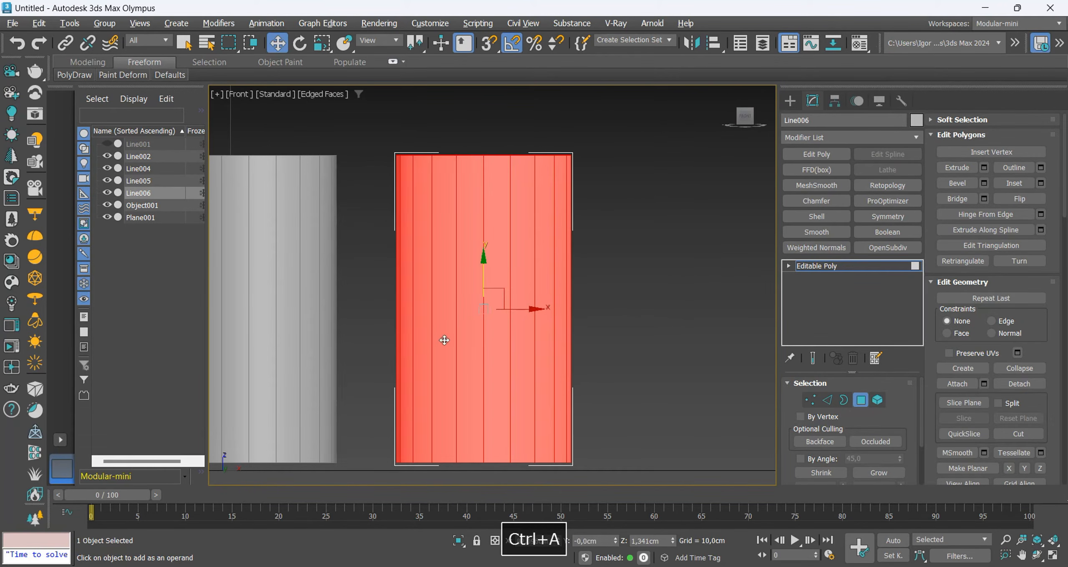
left_click_drag(445, 341, 517, 336, "alt")
key("F3")
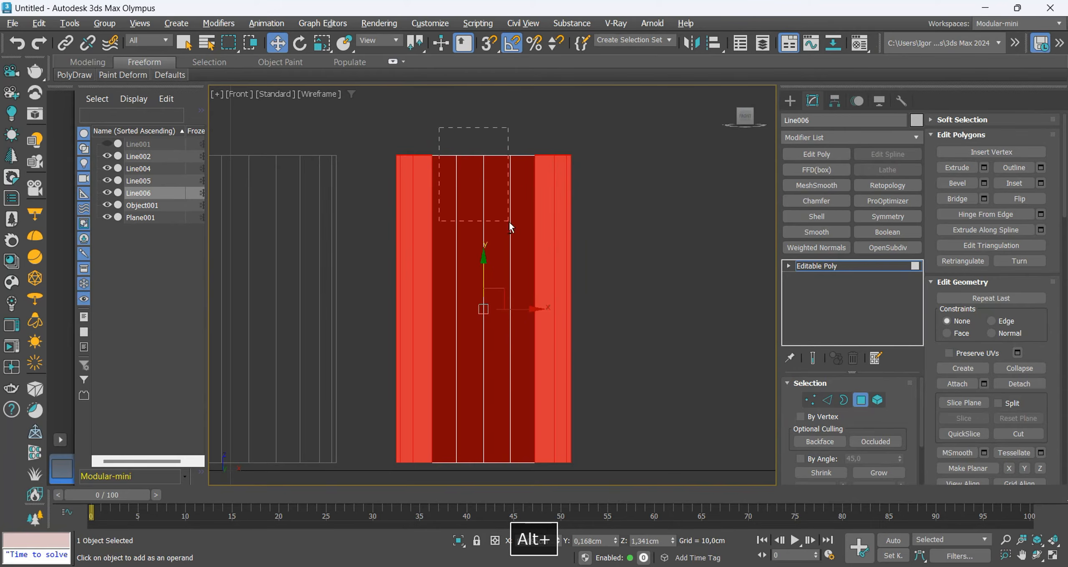
left_click_drag(509, 223, 514, 225, "alt")
key("F3")
key("ctrl+i")
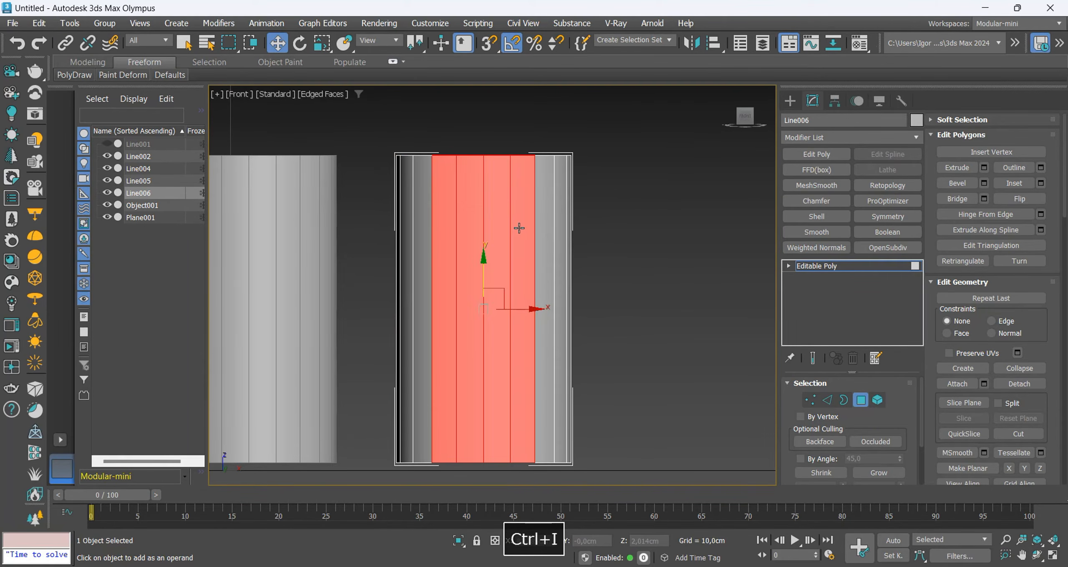
key("Delete")
Bridge the facing vertical open edges of the two arcs with flat walls to form a slot-shaped tube.
middle_click_drag(499, 219, 484, 293, "alt")
key("2")
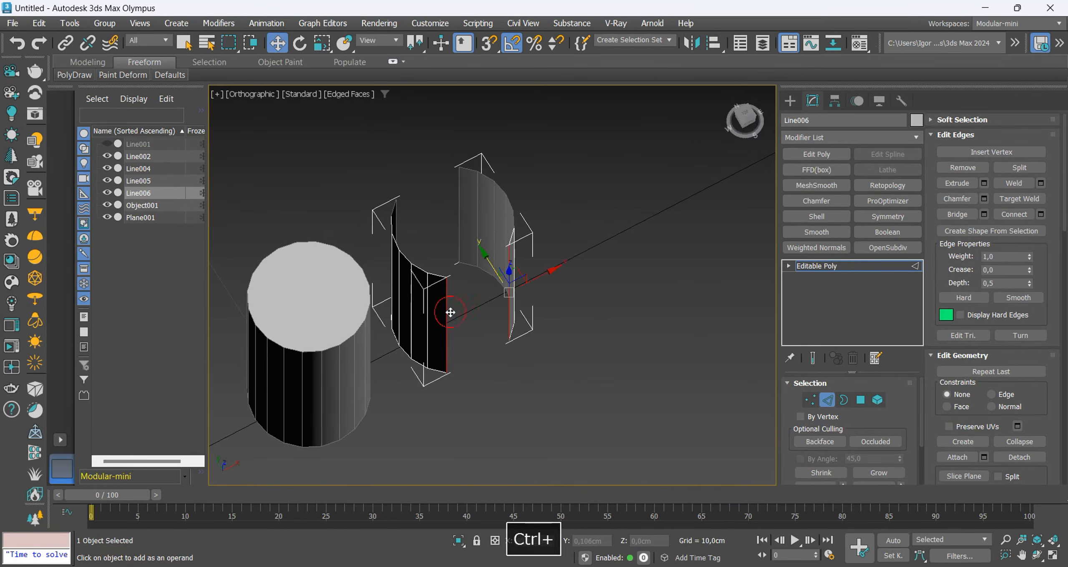
key("ctrl+b")
left_click(460, 213)
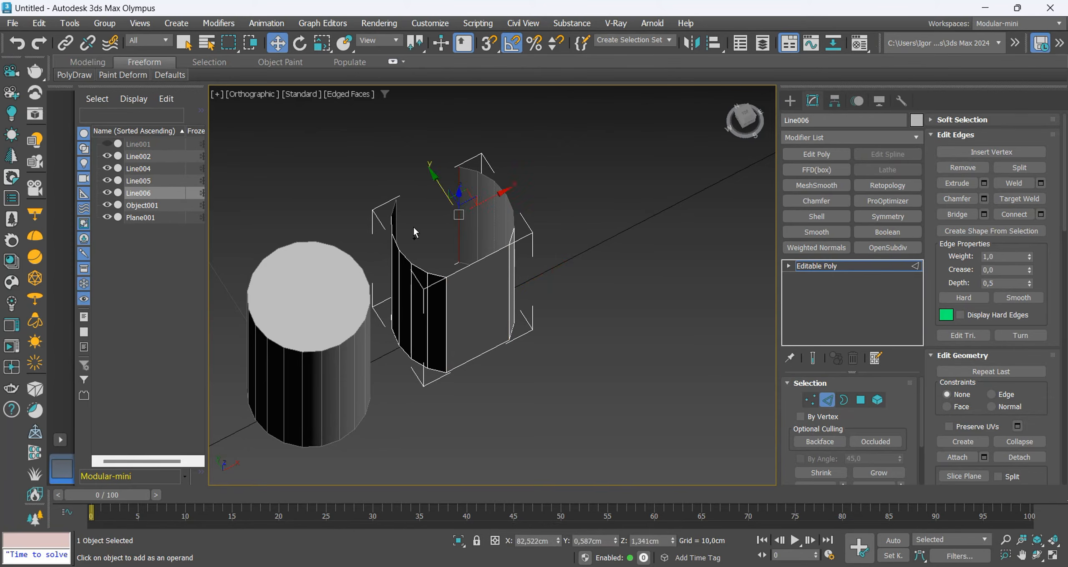
left_click(398, 222, "ctrl")
key("Return")
middle_click_drag(399, 221, 433, 208, "alt")
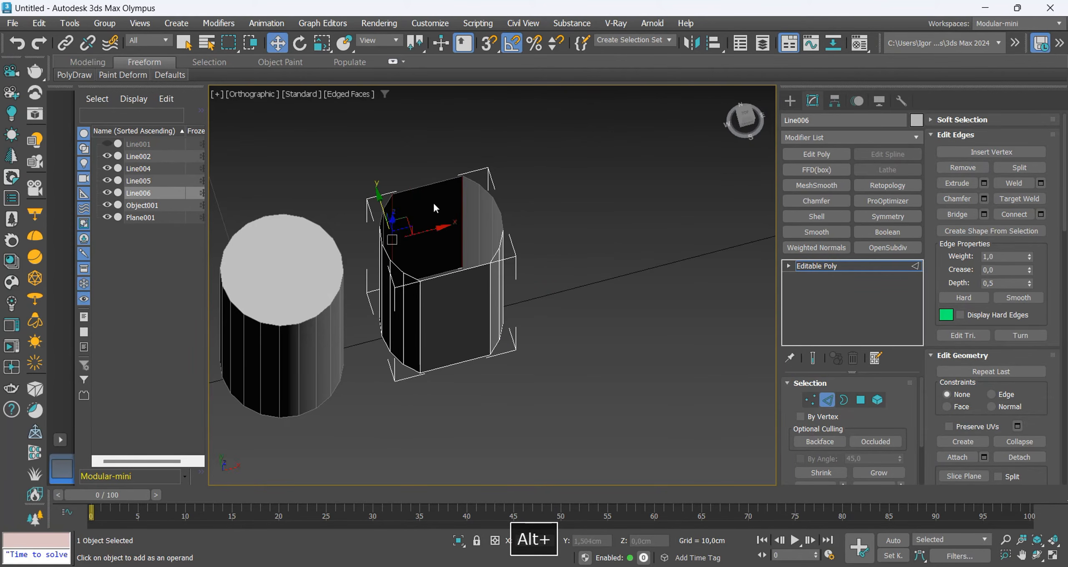
Connect the rim edges of both flat walls with two vertical edges on each wall.
left_click(434, 190)
left_click(455, 273, "ctrl")
key("ctrl+c")
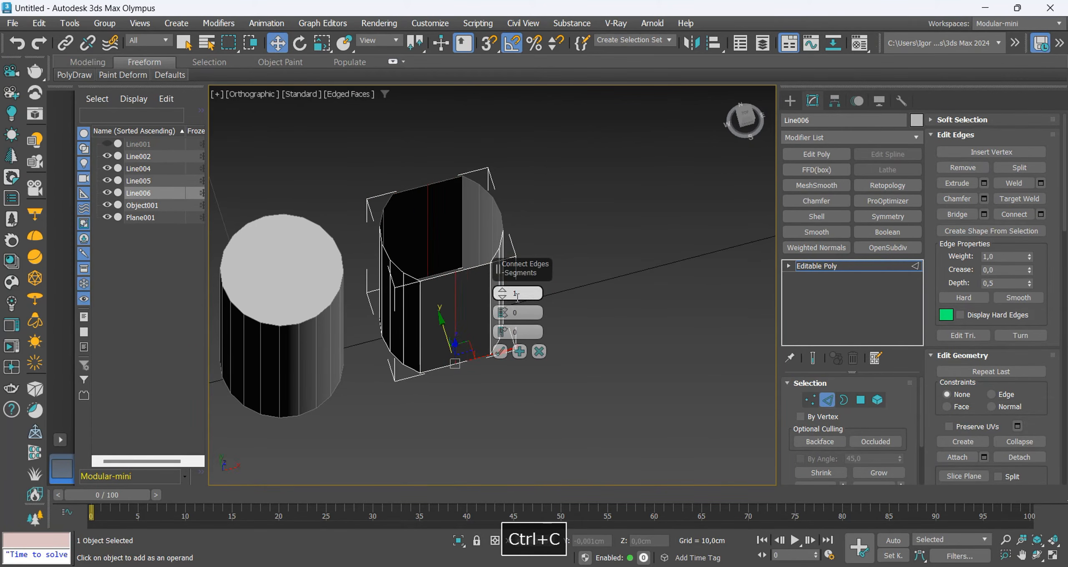
left_click(502, 351)
middle_click_drag(468, 351, 428, 262)
Scale the middle vertical edges of both flat walls inward along Y to about 22%, forming two opposing grooves.
key("r")
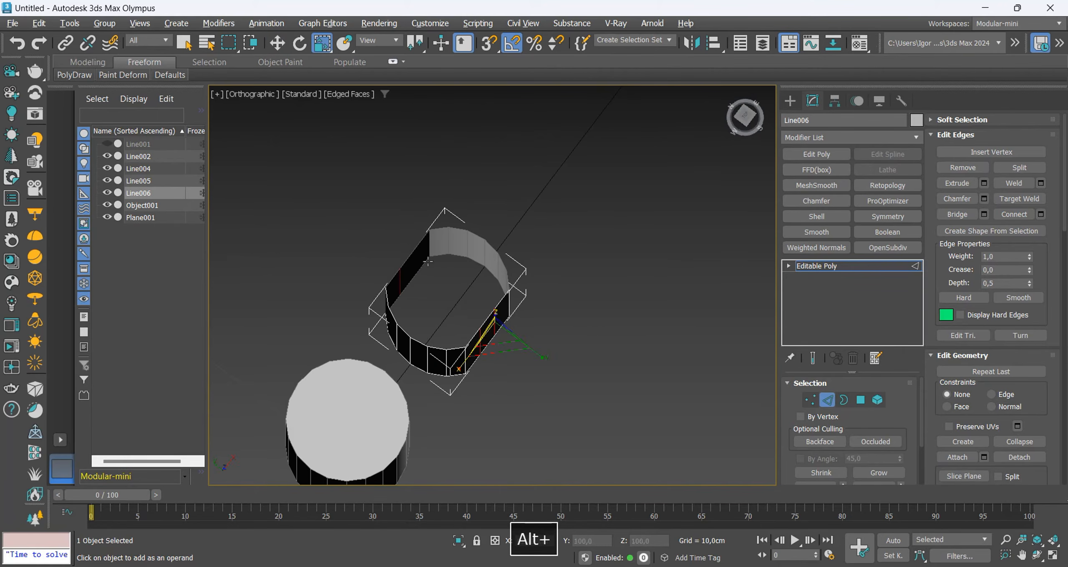
left_click_drag(414, 40, 413, 88)
middle_click_drag(471, 354, 454, 319, "alt")
scroll(455, 323, "up", 3)
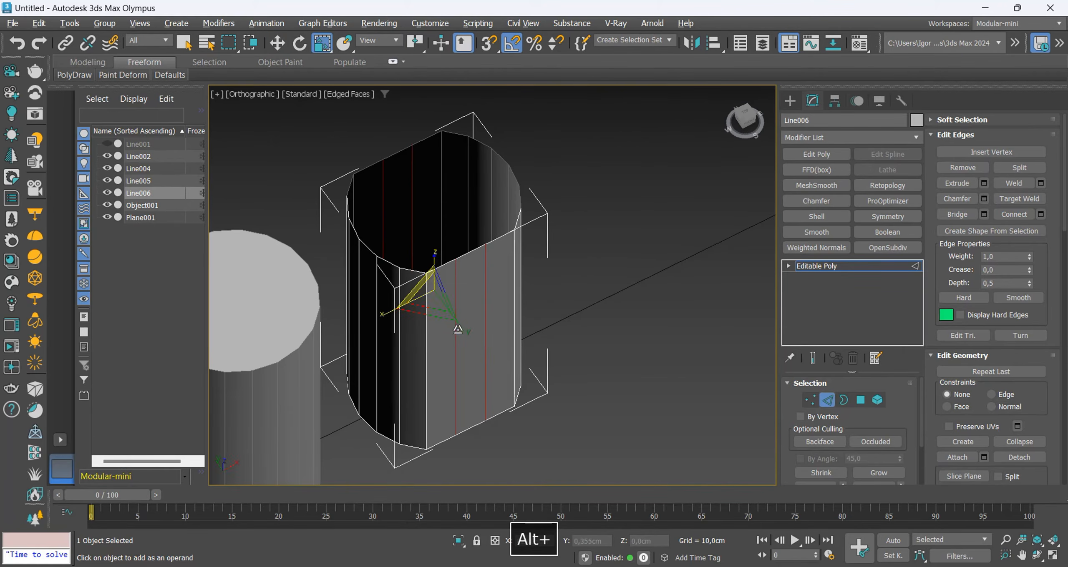
left_click_drag(457, 327, 419, 285)
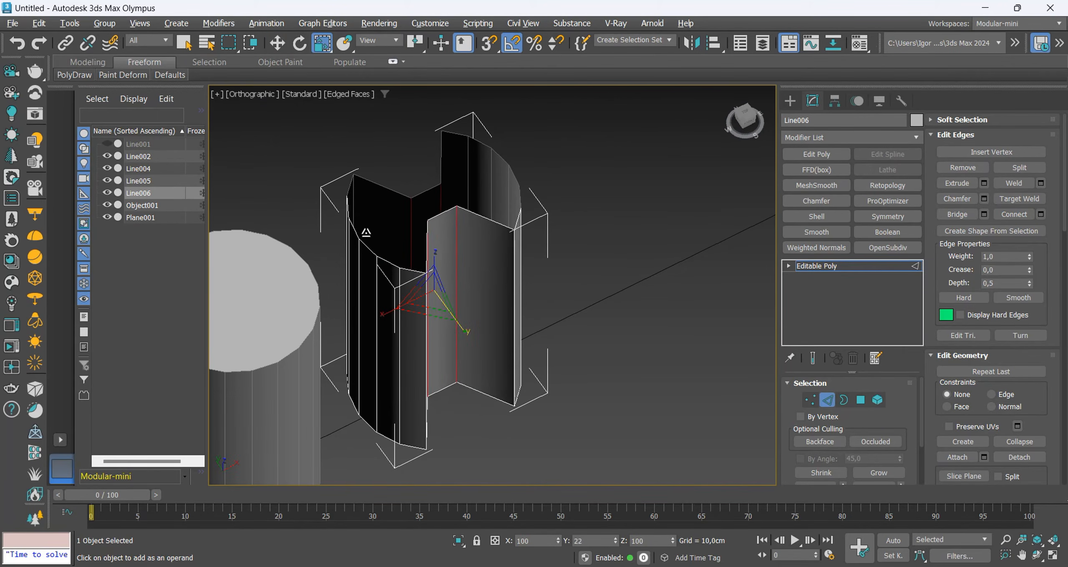
Raise the grooved part beside the cylinder in the front view and reduce its height.
scroll(557, 336, "down", 3)
middle_click_drag(557, 336, 481, 305, "alt")
key("f")
key("w")
key("2")
key("z")
scroll(497, 324, "down", 3)
mouse_move(510, 274)
left_mouse_down()
mouse_move(512, 174)
mouse_move(513, 184)
left_mouse_up()
key("r")
key("w")
middle_click_drag(517, 228, 506, 272)
key("F4")
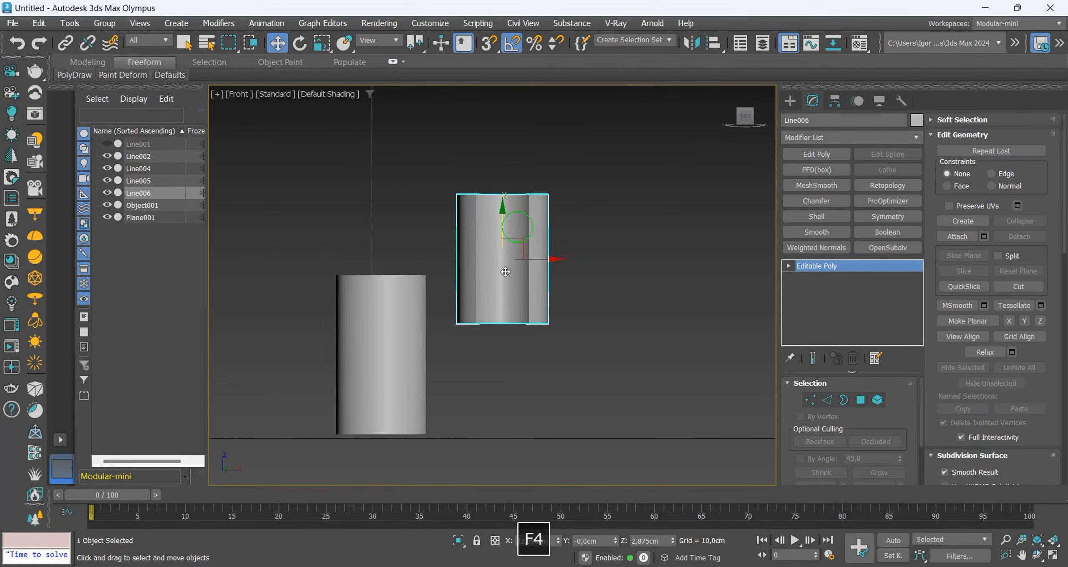
Connect the vertical edges around the grooved part with 5 segments to add horizontal edge loops.
key("F4")
key("2")
key("F4")
key("ctrl+r")
key("ctrl+c")
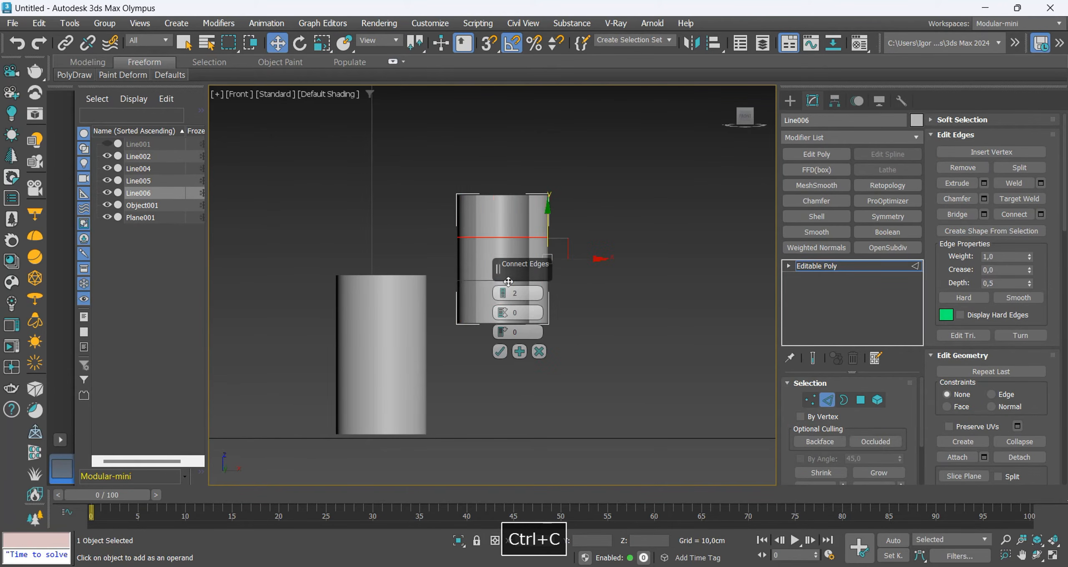
key("F4")
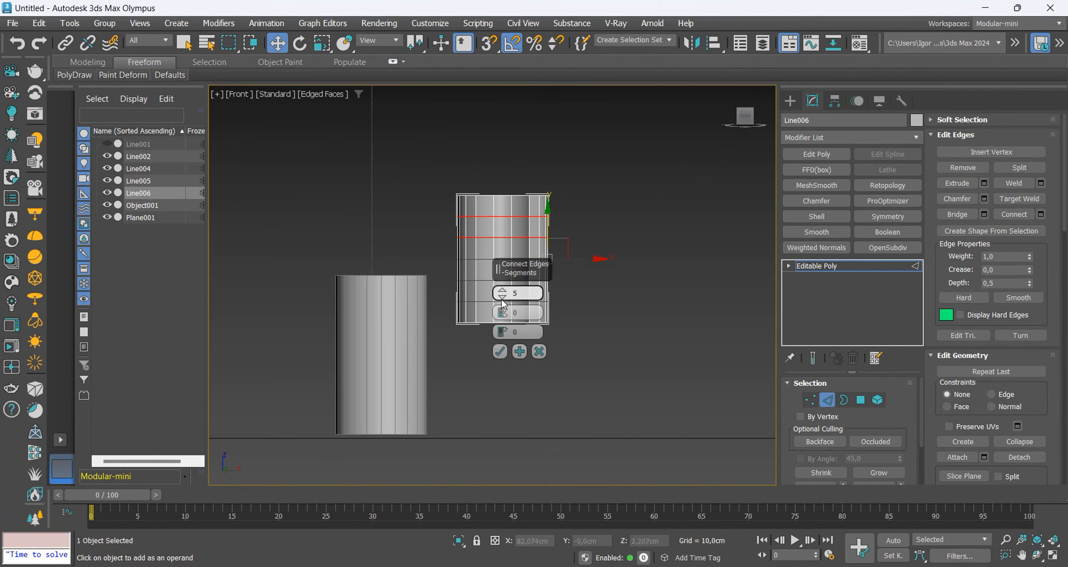
left_click(501, 352)
key("F4")
middle_click_drag(533, 280, 512, 322)
left_click(840, 273)
key("F4")
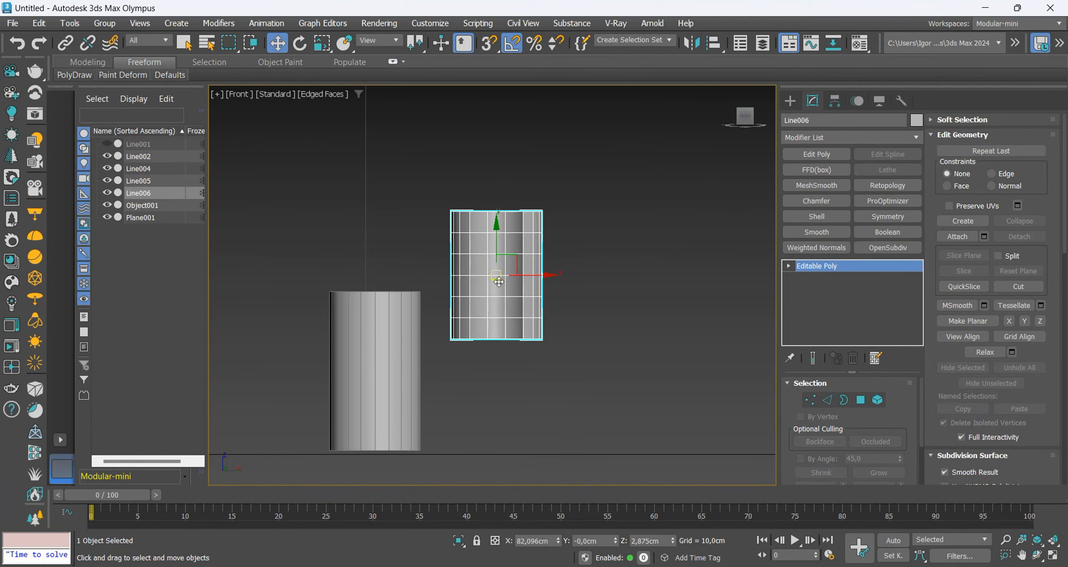
Place the grooved part directly above the cylinder and delete the cylinder's top cap polygon.
left_click_drag(498, 282, 401, 221)
middle_click_drag(402, 221, 417, 272, "alt")
scroll(434, 309, "up", 3)
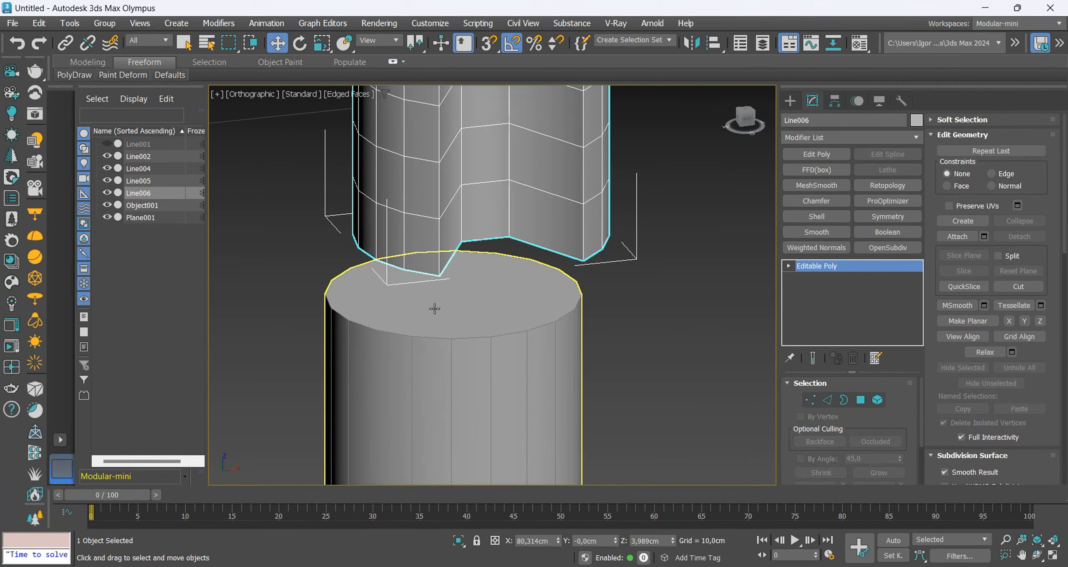
left_click(434, 309)
key("4")
scroll(479, 305, "down", 5)
key("Delete")
middle_click_drag(598, 334, 587, 336)
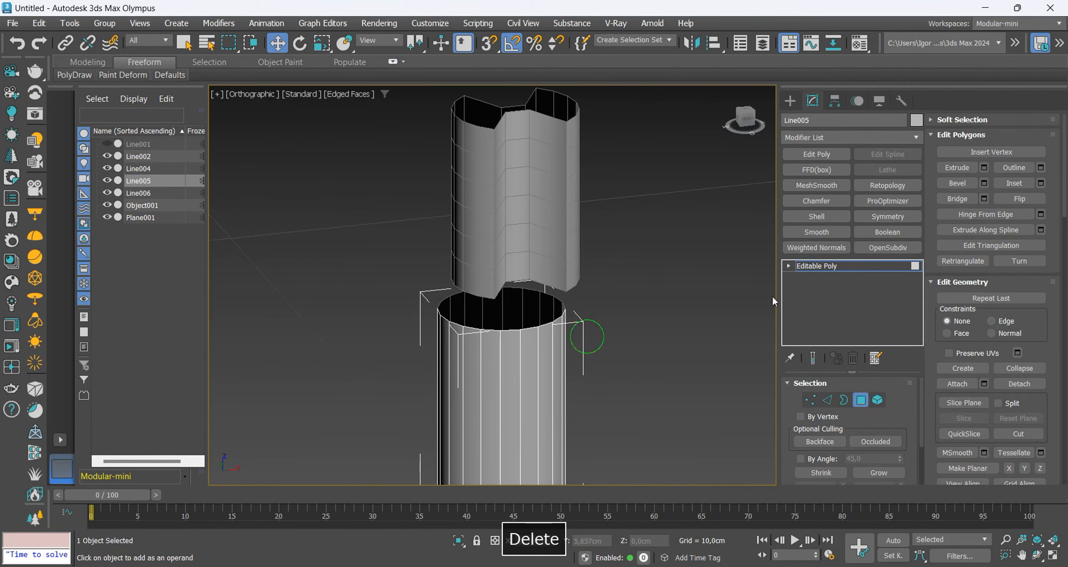
Snap the bottom end of the grooved part onto the cylinder's open rim using vertex snapping.
left_click(809, 267)
left_click(496, 288)
mouse_move(492, 315)
middle_mouse_down("alt")
mouse_move(484, 318)
mouse_move(499, 304)
middle_mouse_up("alt")
scroll(484, 318, "up", 2)
key("s")
left_click_drag(498, 298, 498, 338)
mouse_move(499, 339)
middle_mouse_down("alt")
mouse_move(568, 355)
mouse_move(487, 346)
middle_mouse_up("alt")
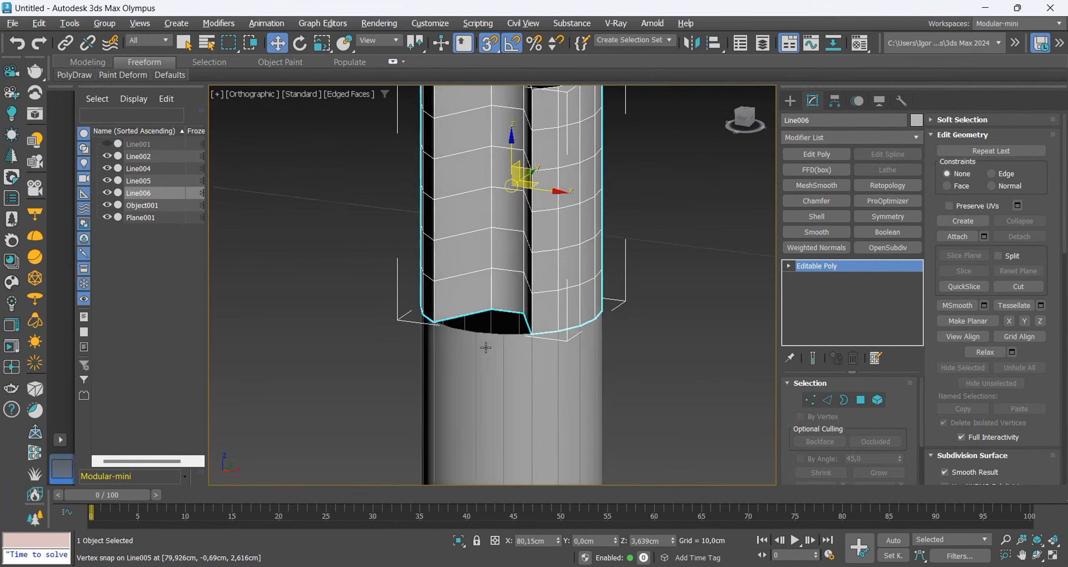
key("s")
Cut a rounded notch outline into the cylinder's front wall below the groove, starting and ending on the rim.
left_click(487, 346)
key("f")
key("1")
key("alt+c")
left_click(430, 250)
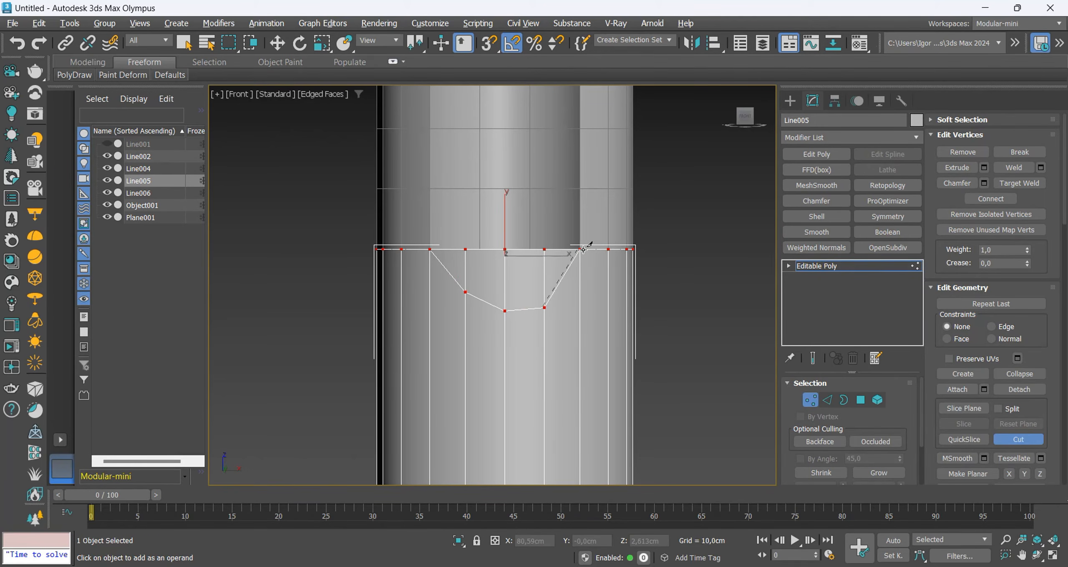
right_click(585, 277)
Delete the four cylinder polygons enclosed by the notch outline.
scroll(591, 305, "down", 2)
middle_click_drag(591, 307, 573, 341, "alt")
scroll(577, 348, "up", 2)
key("4")
left_click(498, 317)
left_click(534, 328, "ctrl")
left_click(569, 321, "ctrl")
left_click(595, 300, "ctrl")
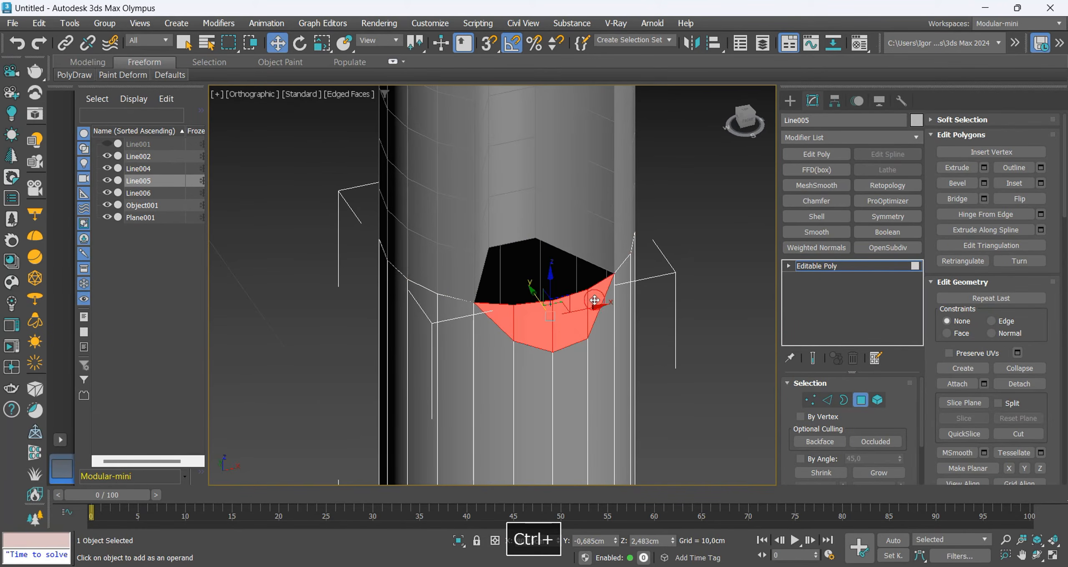
key("Delete")
Attach the grooved part to the cylinder and weld all overlapping vertices of the combined mesh.
key("2")
middle_click_drag(584, 298, 521, 349, "alt")
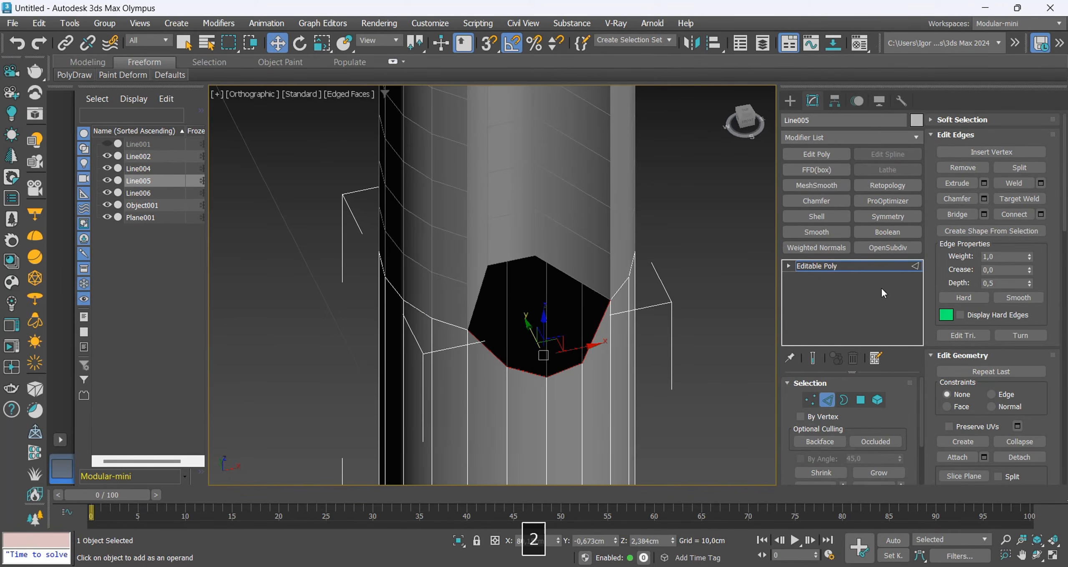
left_click(855, 267)
left_click(956, 237)
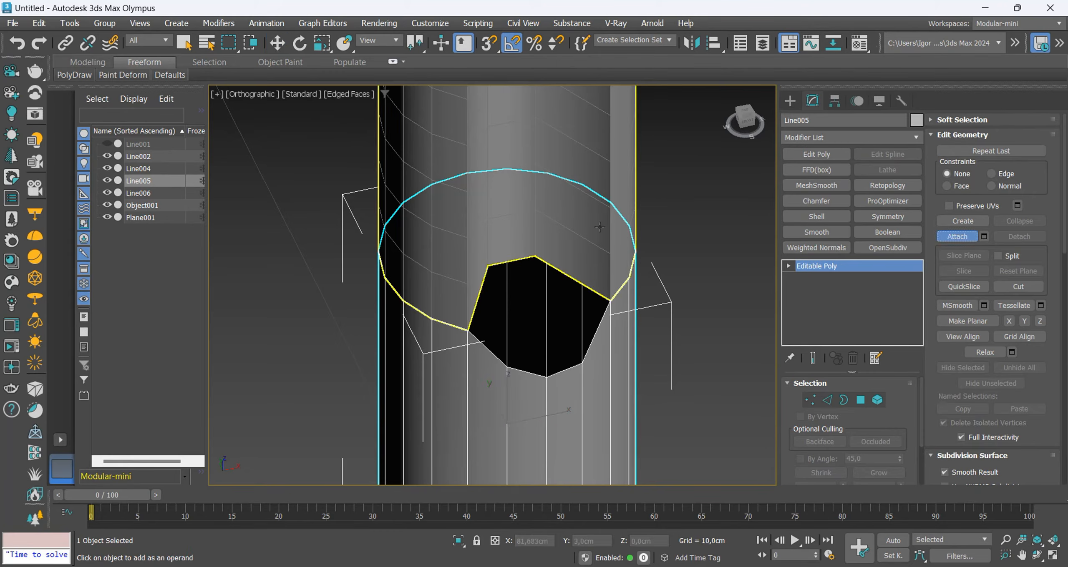
left_click(632, 246)
key("1")
key("ctrl+a")
left_click(1006, 169)
Bridge the two opposite slanted side edges of the notch opening with one polygon.
middle_click_drag(459, 329, 536, 334, "alt")
key("2")
left_click(473, 295)
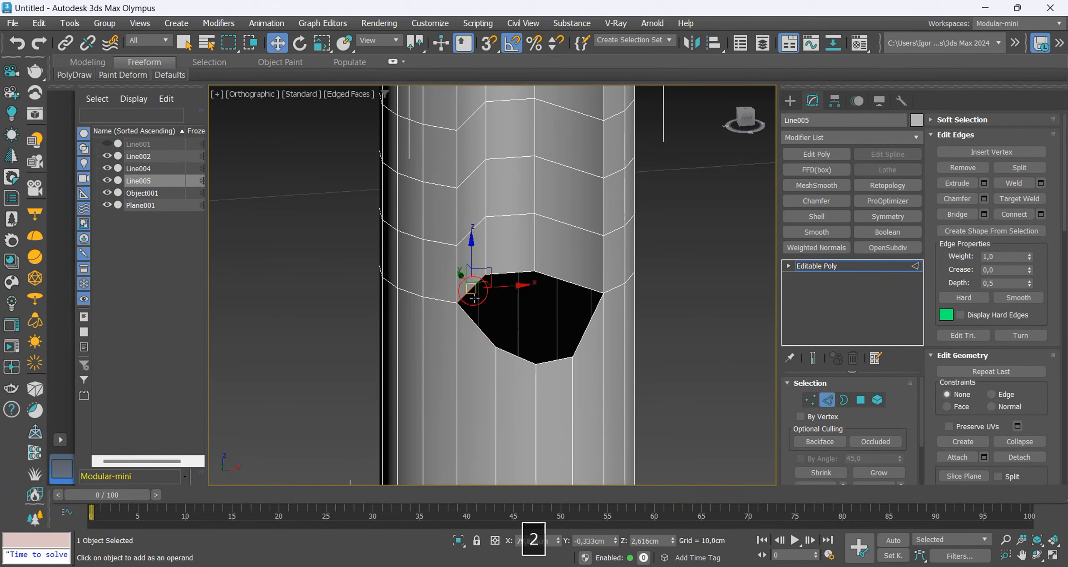
middle_click_drag(588, 313, 577, 353, "alt")
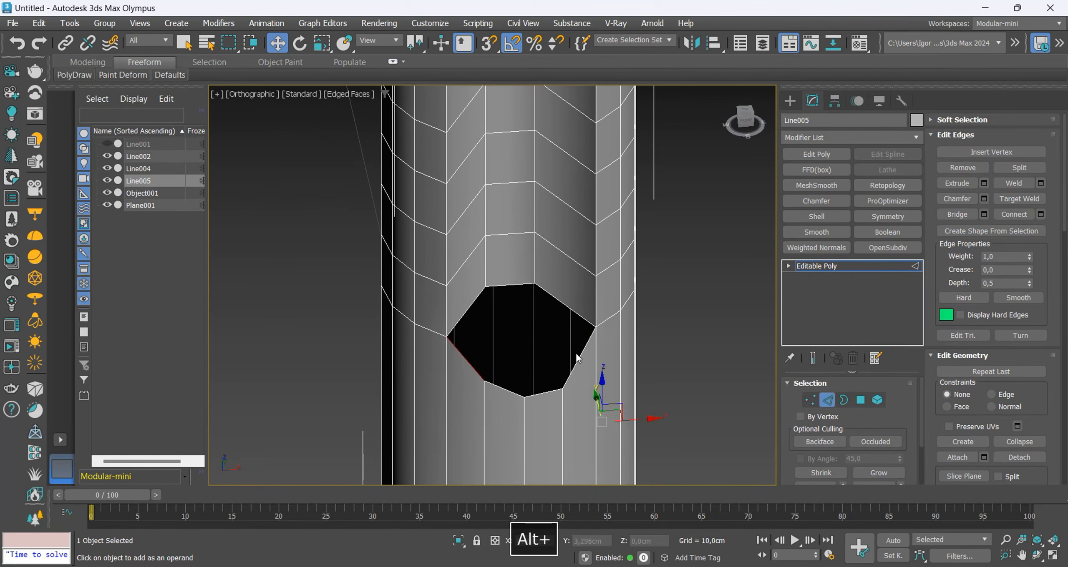
left_click(580, 355)
left_click(466, 359, "ctrl")
key("ctrl+b")
key("Return")
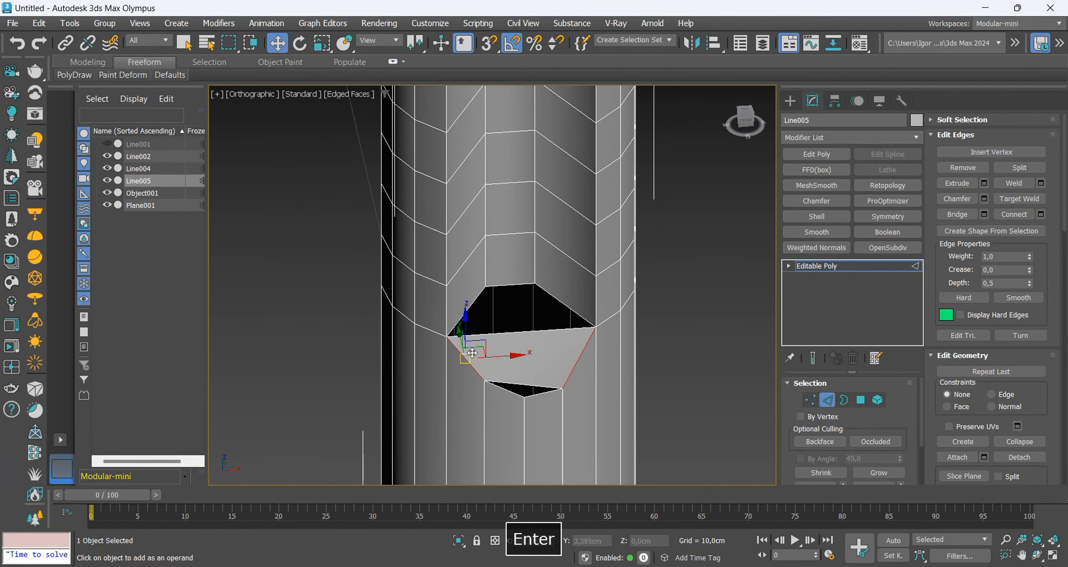
Connect the upper and lower edges of the bridging polygon with two segments.
scroll(543, 352, "up", 2)
left_click(517, 326)
key("ctrl+r")
key("ctrl+c")
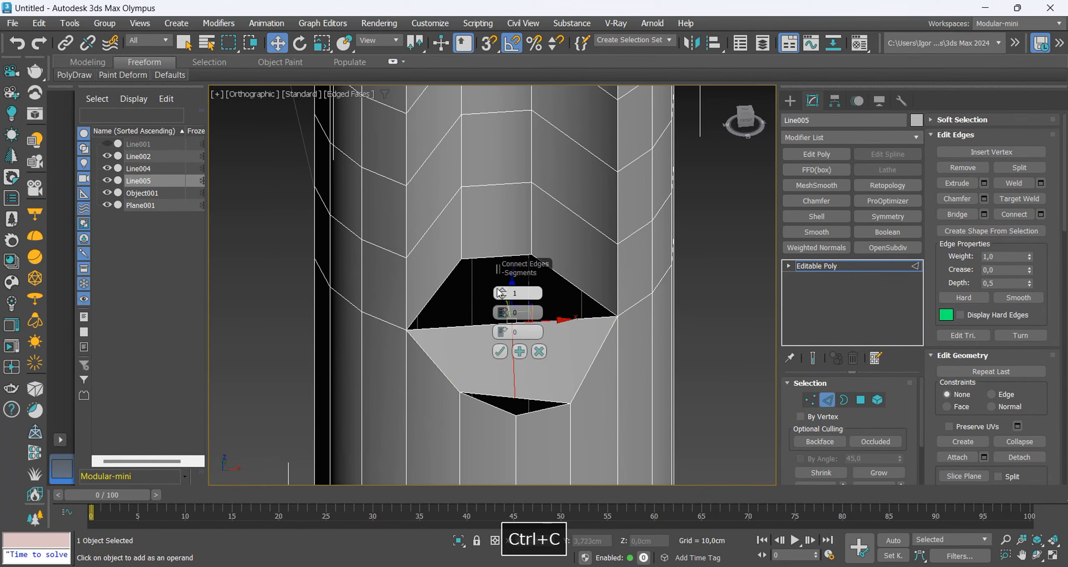
left_click(500, 351)
Target-weld the two upper vertices of the bridging polygons to the groove's lower rim vertices.
key("1")
middle_click_drag(487, 339, 489, 370)
key("ctrl+shift+w")
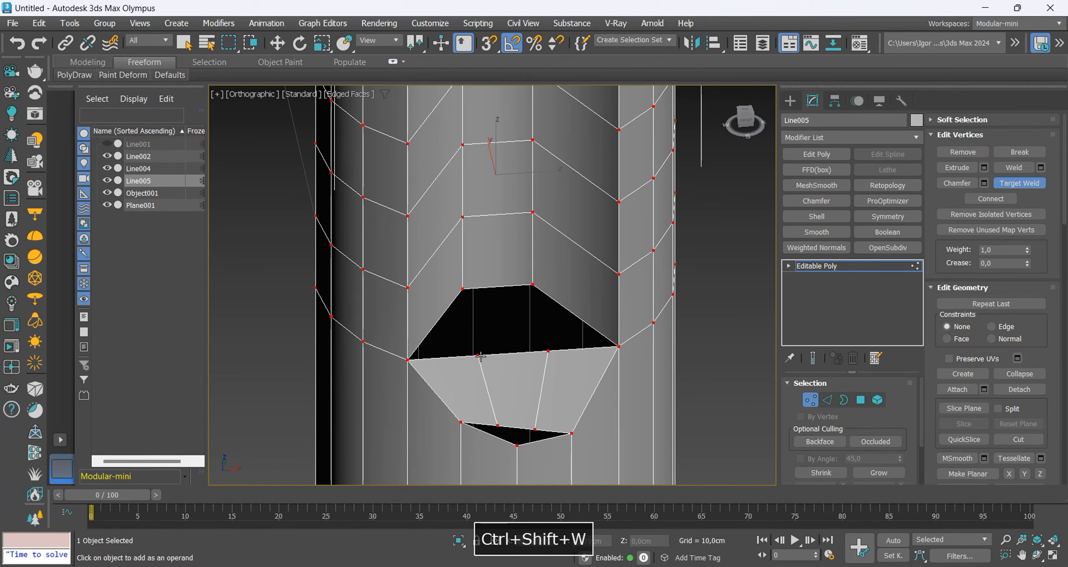
left_click(462, 288)
left_click(532, 287)
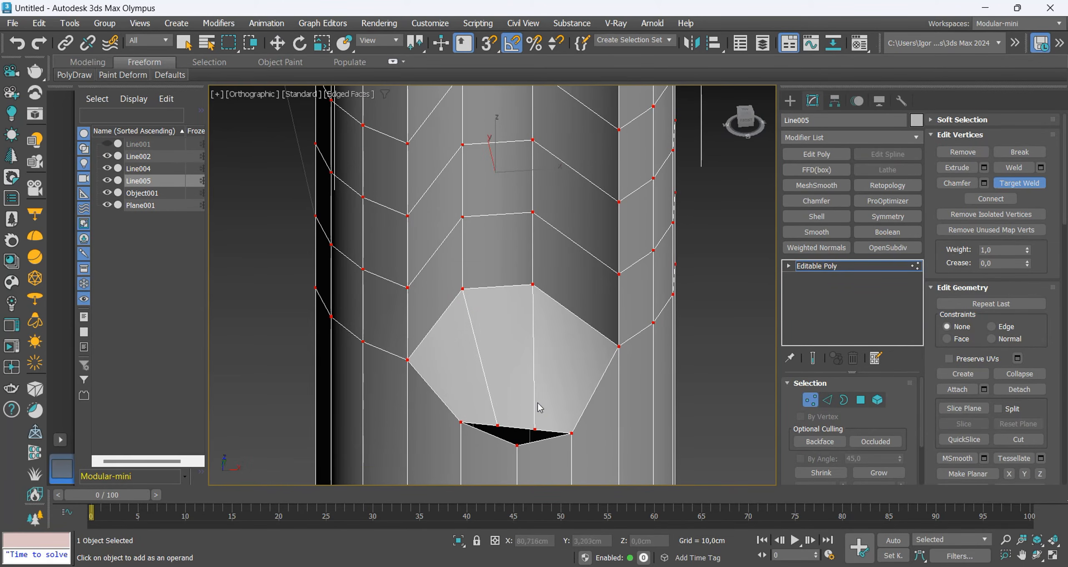
Target-weld the two lower vertices of the bridging polygons to the notch's bottom vertices, closing the remaining gap.
key("w")
middle_click_drag(530, 439, 509, 147)
key("2")
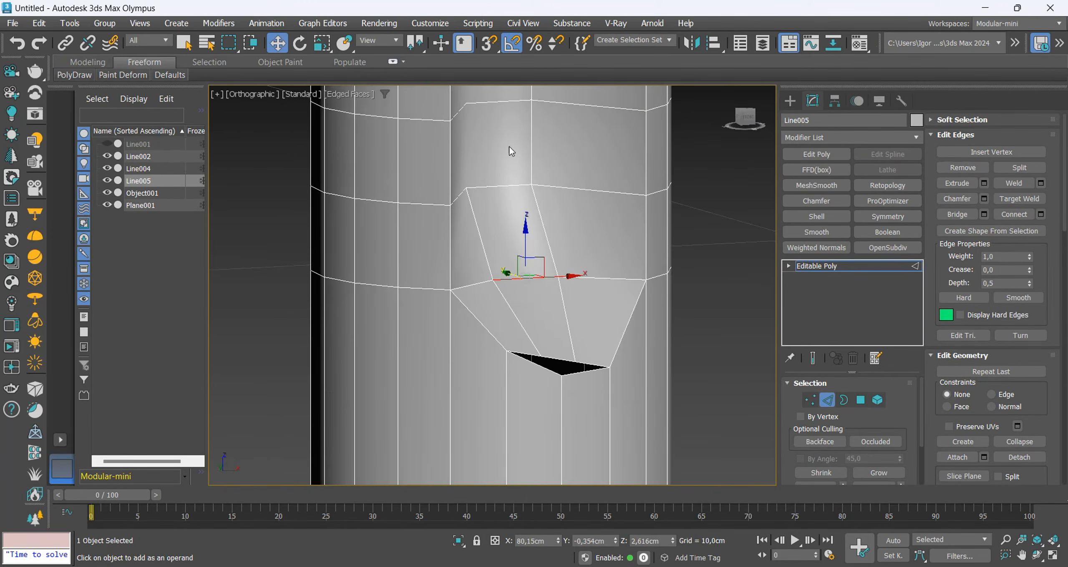
middle_click_drag(480, 180, 563, 281, "alt")
key("1")
key("ctrl+shift+w")
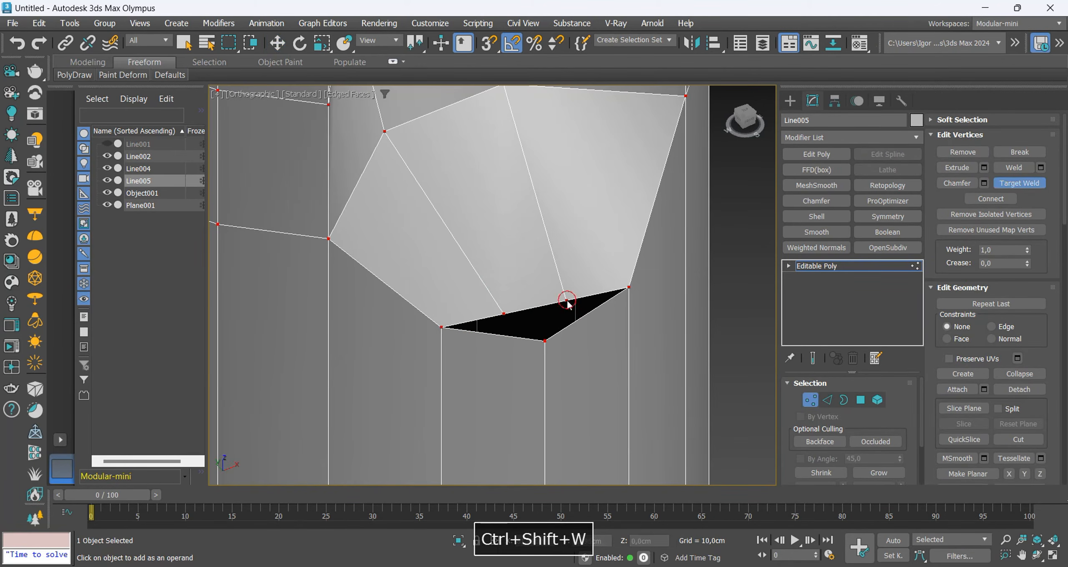
left_click(562, 301)
left_click(545, 341)
left_click(442, 329)
right_click(479, 320)
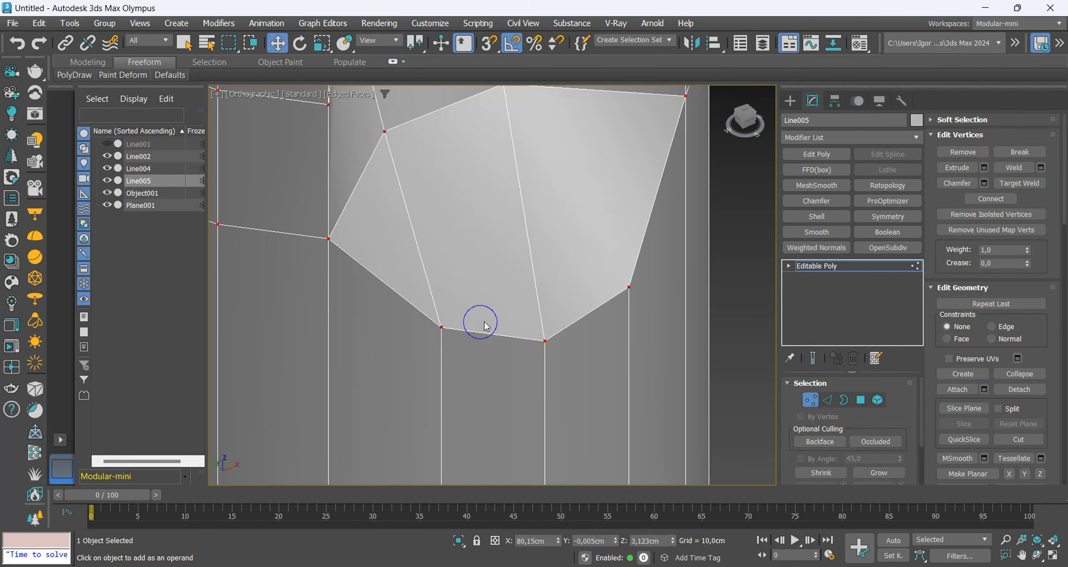
Mirror the closed notch to the opposite side with a Z-axis Symmetry modifier and collapse the shaft to Editable Poly.
key("F4")
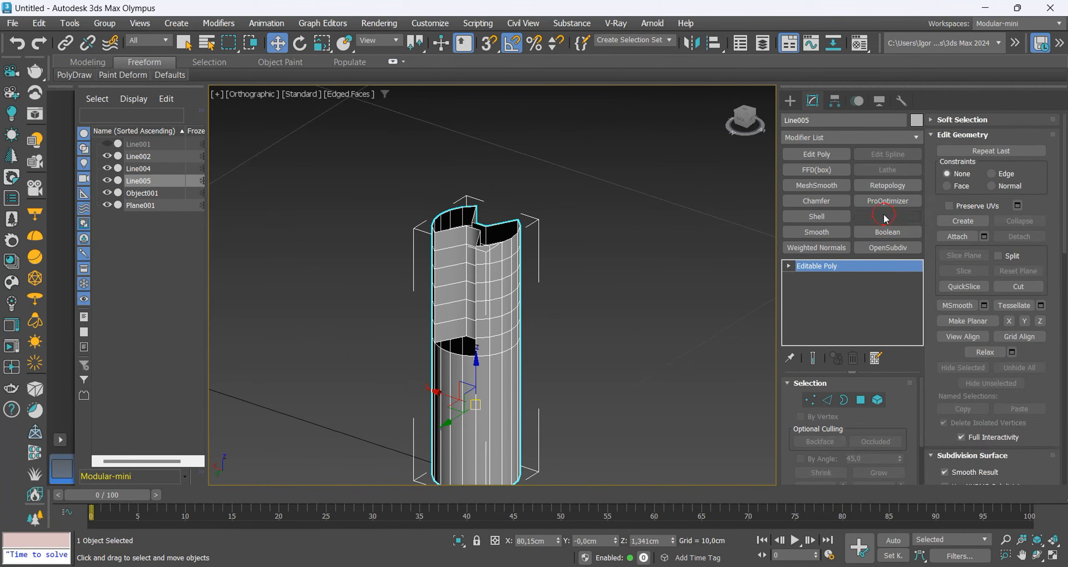
left_click(887, 216)
left_click(818, 462)
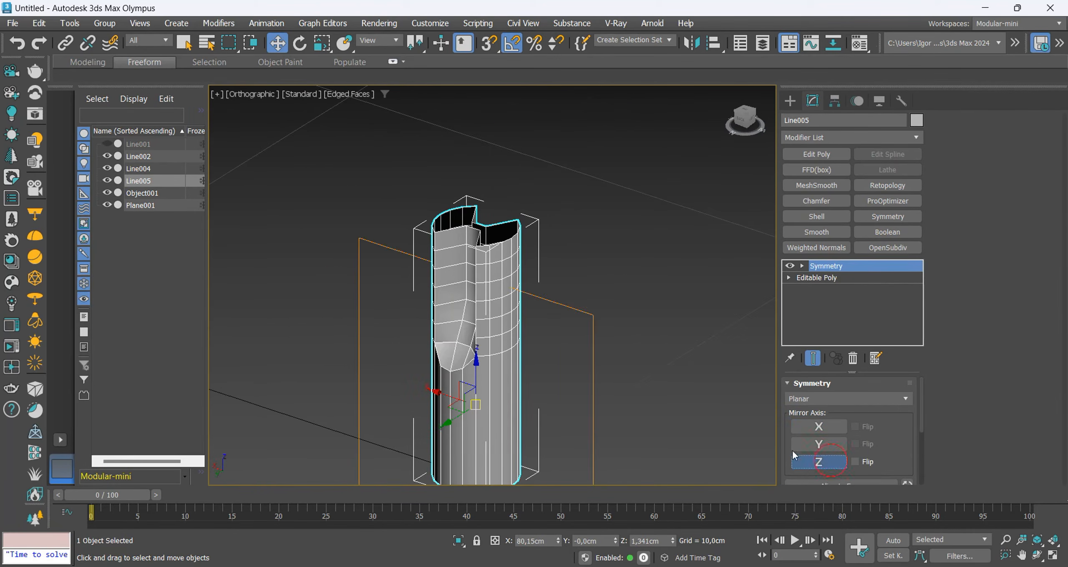
middle_click_drag(417, 376, 313, 396, "alt")
key("ctrl+t")
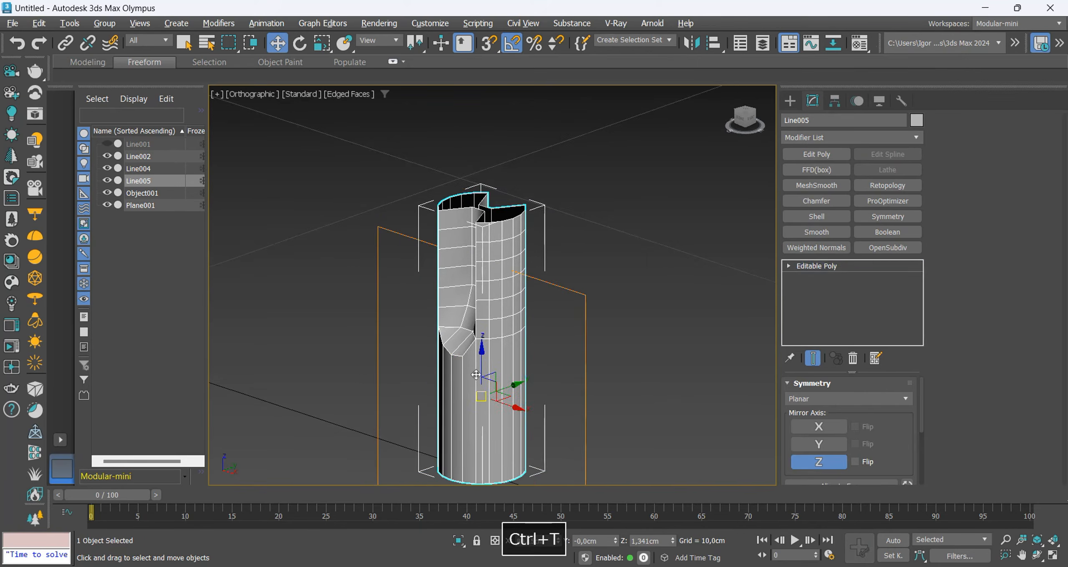
Clone the shaft's grooved section polygons upward and align the copy with the top rim using vertex snapping.
middle_click_drag(513, 375, 562, 373, "alt")
key("f")
key("z")
left_click(860, 400)
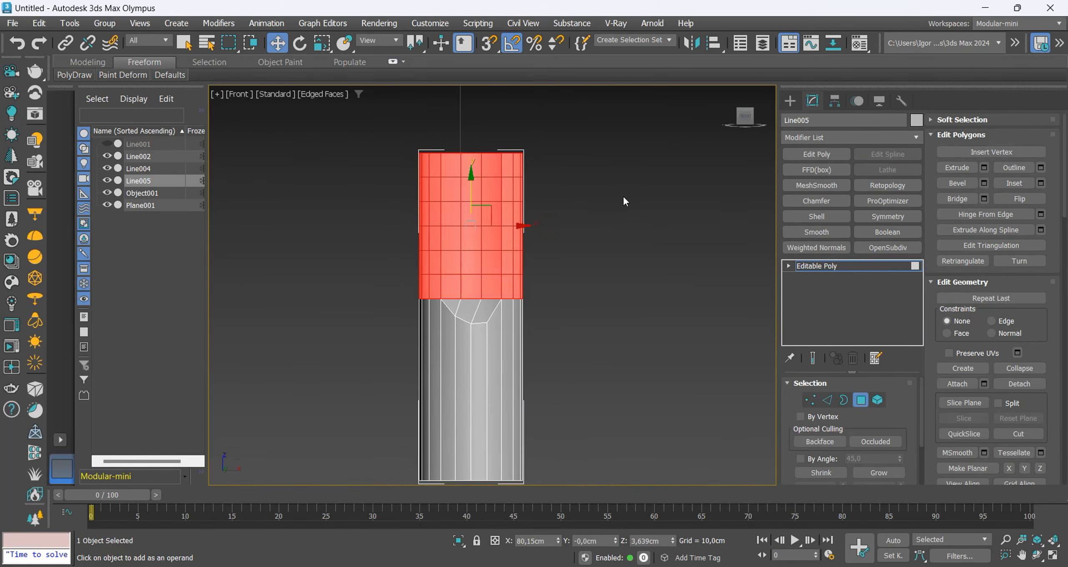
middle_click_drag(506, 218, 457, 329)
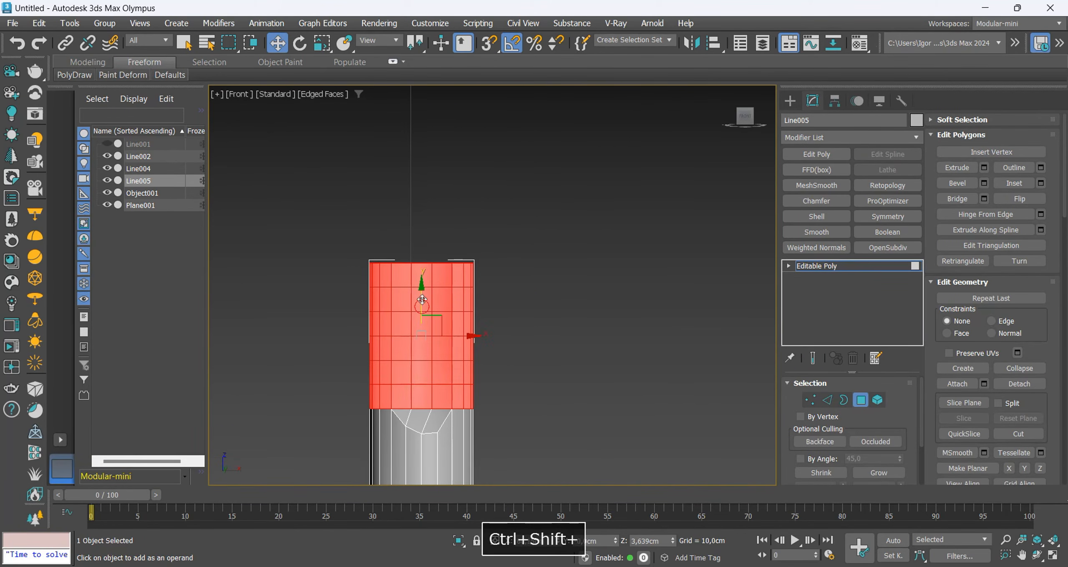
left_click_drag(423, 307, 422, 151, "ctrl+shift")
key("space")
middle_click_drag(439, 252, 440, 271)
scroll(440, 271, "up", 5)
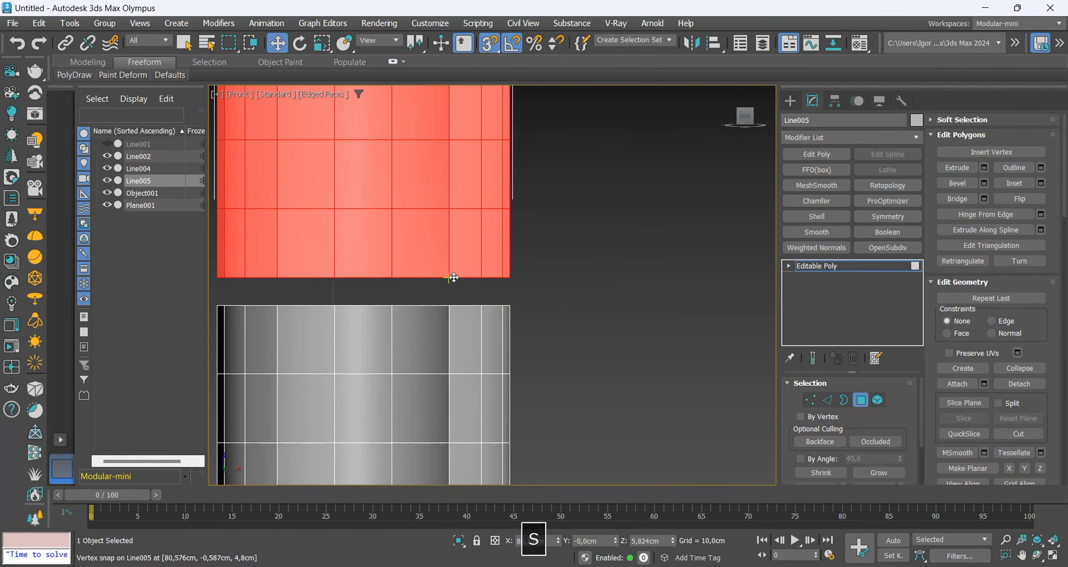
Clone the grooved section a second time and snap the copy onto the new upper end of the shaft.
scroll(446, 284, "down", 7)
left_click_drag(435, 274, 434, 155, "ctrl+shift")
key("space")
scroll(460, 240, "up", 4)
key("s")
left_click_drag(449, 260, 451, 284)
key("s")
scroll(461, 321, "down", 4)
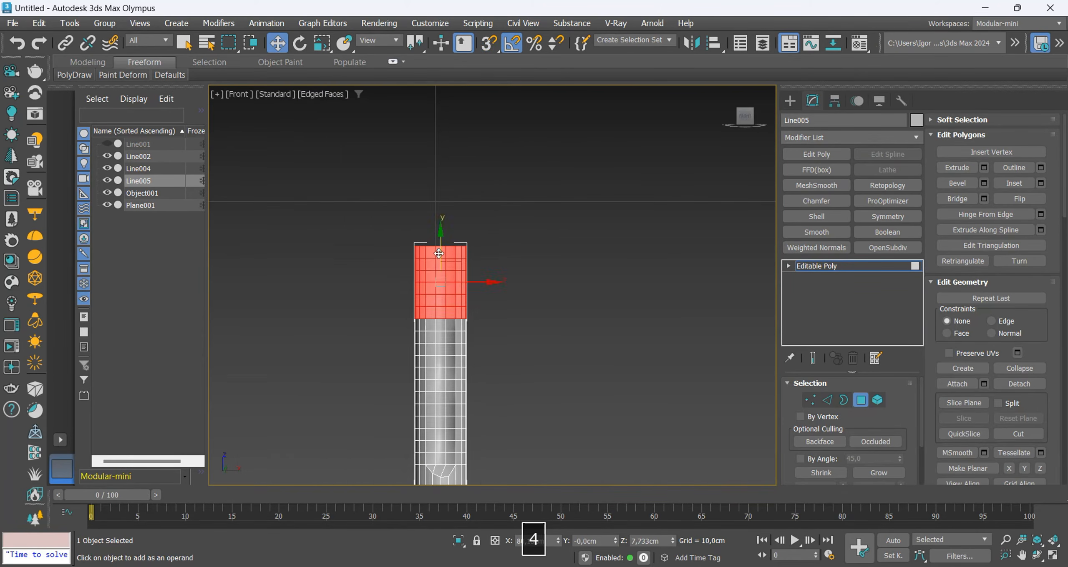
Add a third clone of the grooved section and snap it flush onto the shaft's upper end.
left_click_drag(442, 249, 442, 161, "ctrl+shift")
key("space")
scroll(484, 242, "up", 4)
key("s")
left_click_drag(413, 208, 412, 253)
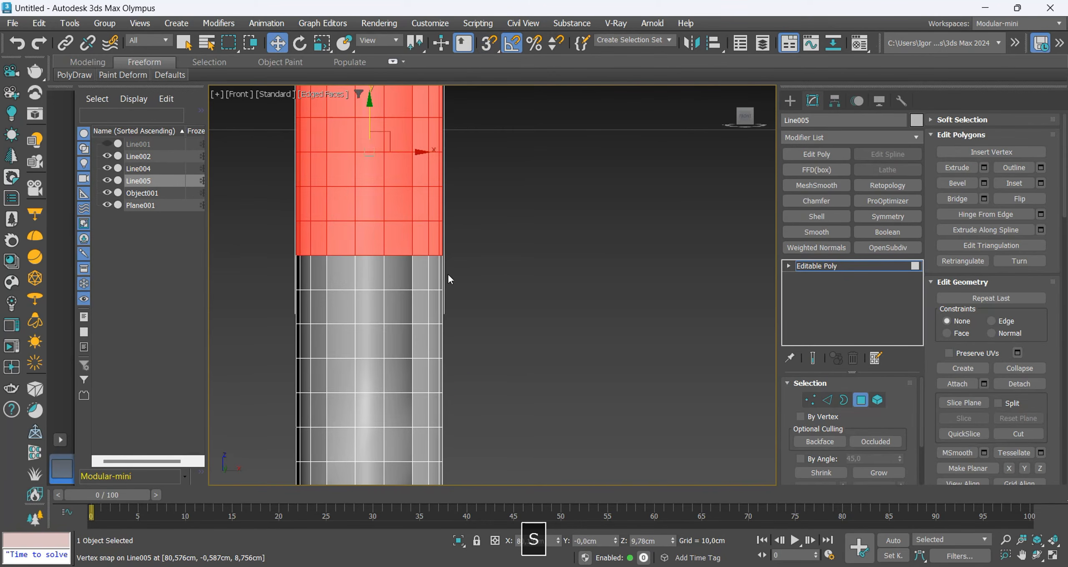
scroll(447, 273, "down", 4)
Raise the two central vertex columns of the shaft's top rim by about 0,258 cm to start the pointed tip.
key("1")
middle_click_drag(554, 221, 557, 262)
key("1")
scroll(416, 213, "up", 3)
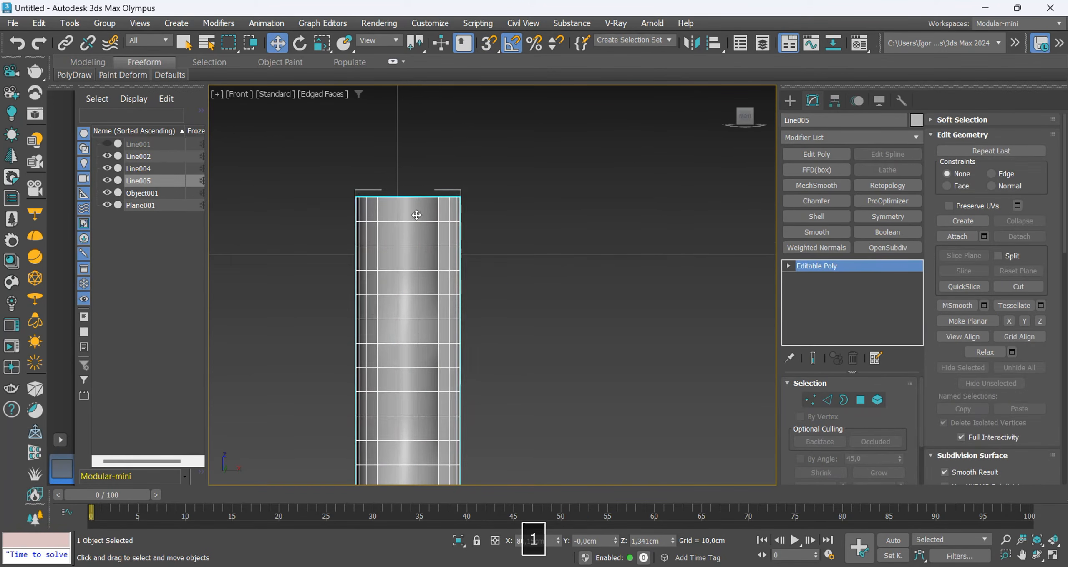
middle_click_drag(392, 250, 410, 237)
key("F4")
key("F4")
key("1")
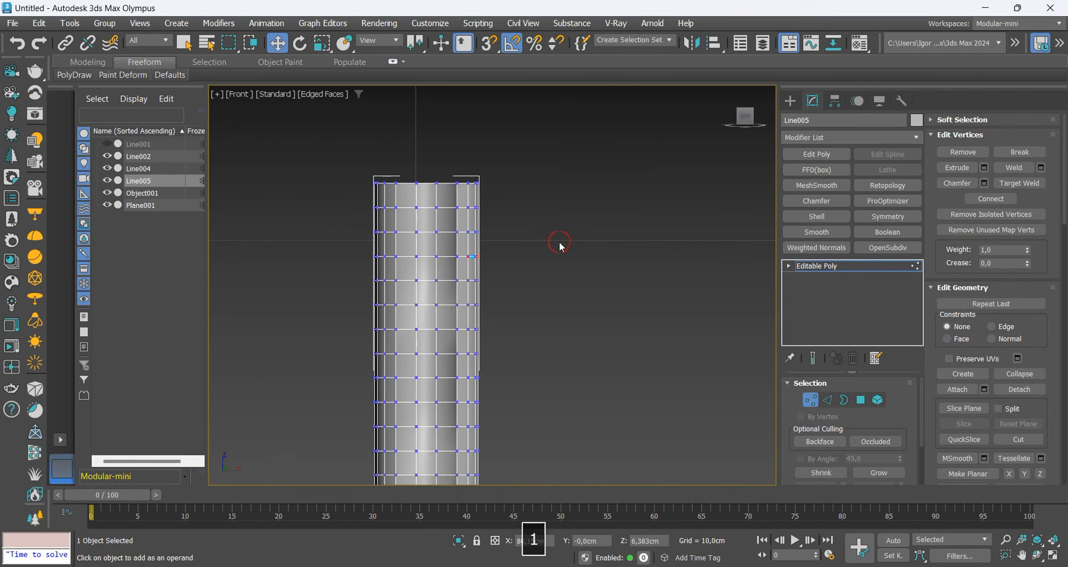
left_click(559, 243)
key("F4")
scroll(524, 252, "down", 2)
middle_click_drag(515, 273, 514, 266)
scroll(452, 187, "up", 4)
key("F3")
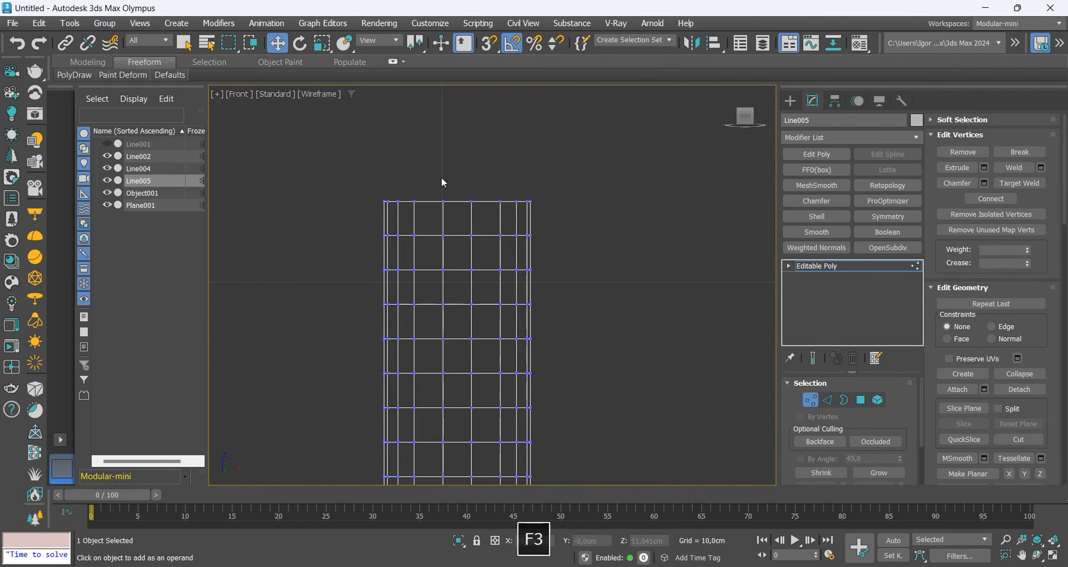
key("F3")
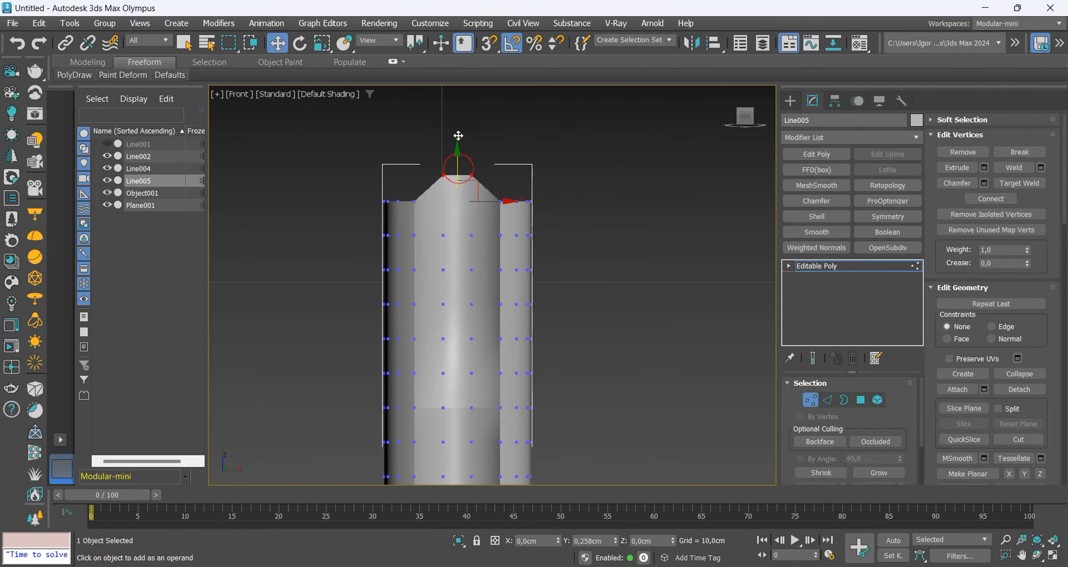
Raise the successive outer vertex pairs of the top rim by decreasing amounts to form a sloped, tapered drill tip.
key("F3")
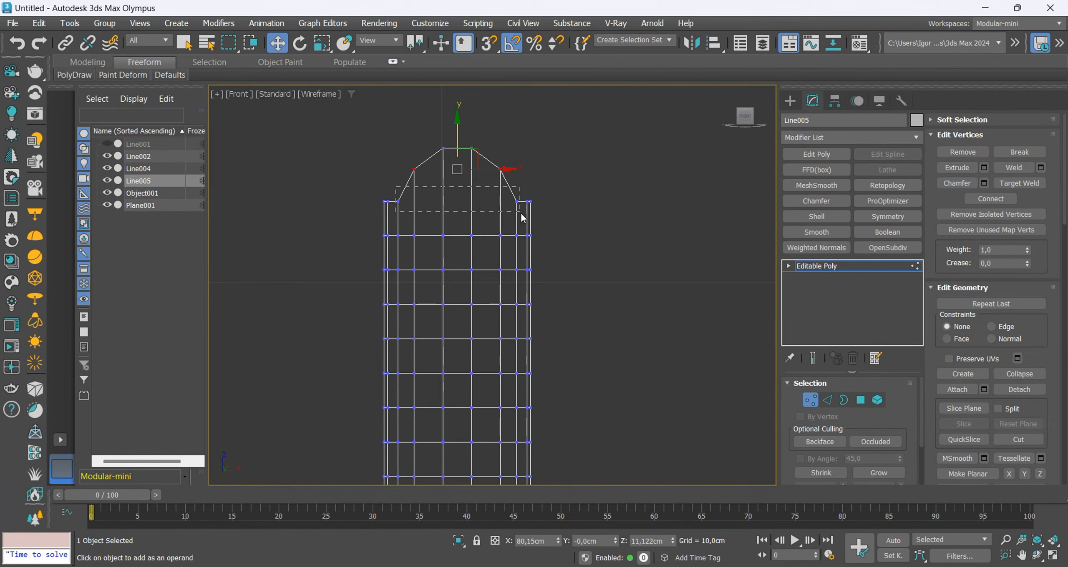
key("ctrl+z")
key("ctrl+z")
key("ctrl+z")
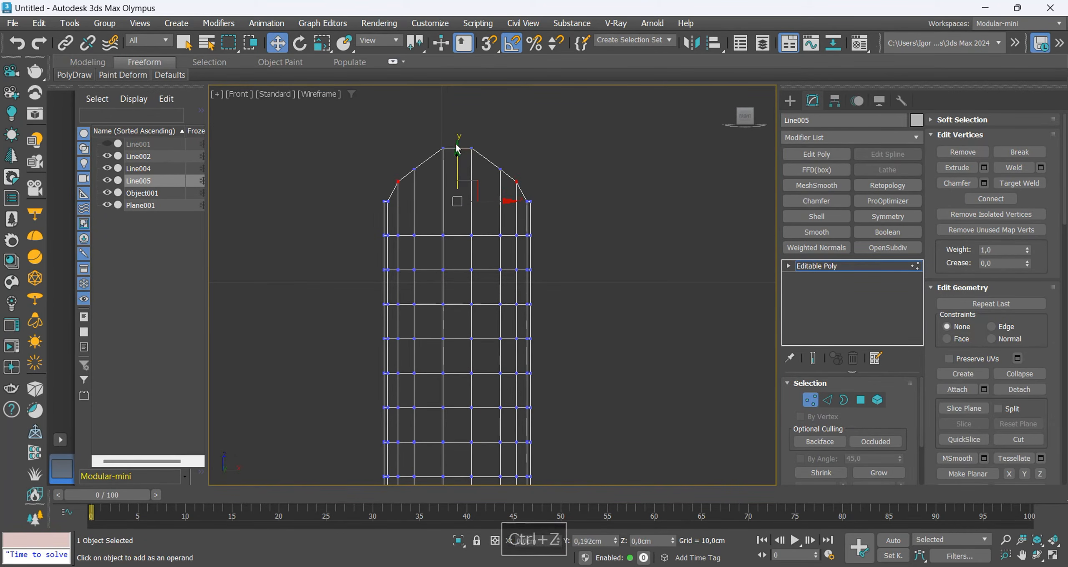
scroll(408, 222, "up", 2)
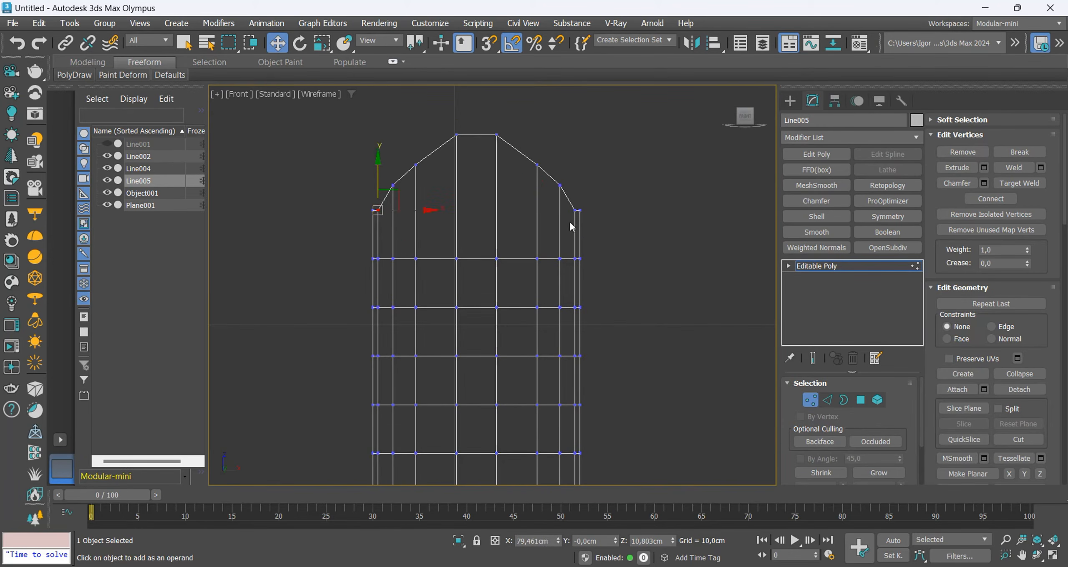
left_click(576, 210, "ctrl")
left_click_drag(478, 175, 478, 164)
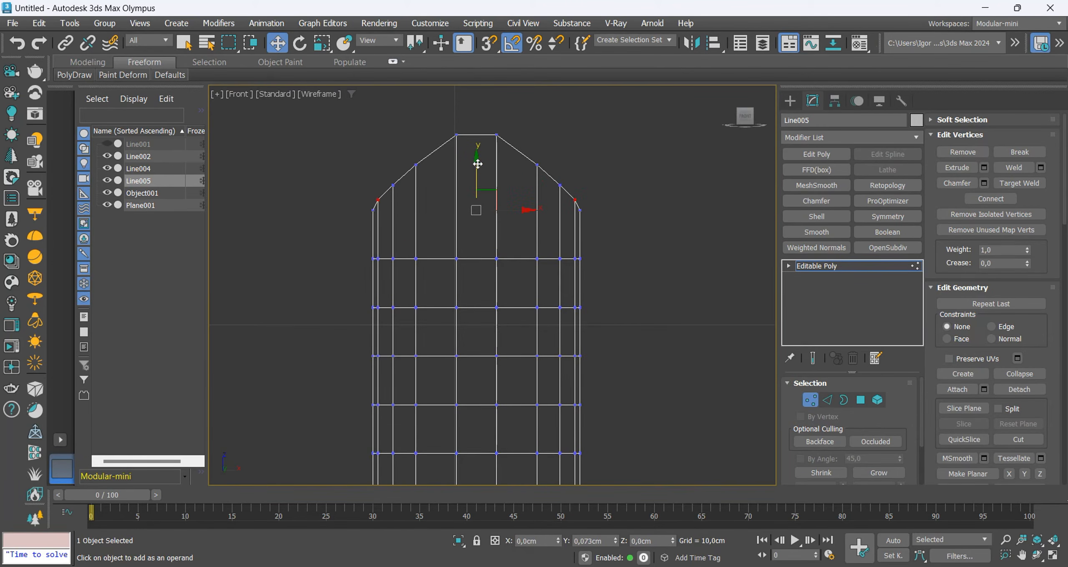
key("F3")
mouse_move(478, 164)
middle_mouse_down("alt")
mouse_move(468, 158)
mouse_move(478, 155)
middle_mouse_up("alt")
Bridge the opposing central edges of the open tip to connect its two halves.
key("2")
key("F4")
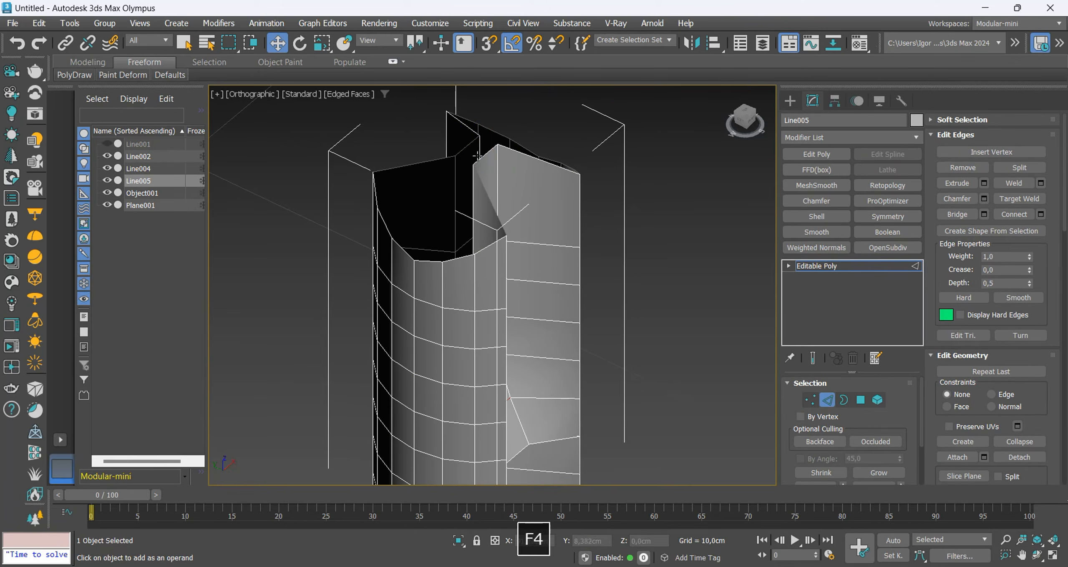
left_click(488, 155, "ctrl")
middle_click_drag(523, 209, 448, 209, "alt")
key("ctrl+b")
key("Return")
Cap the two remaining open borders on either side of the bridged tip.
key("3")
left_click(467, 211)
left_click(1018, 168)
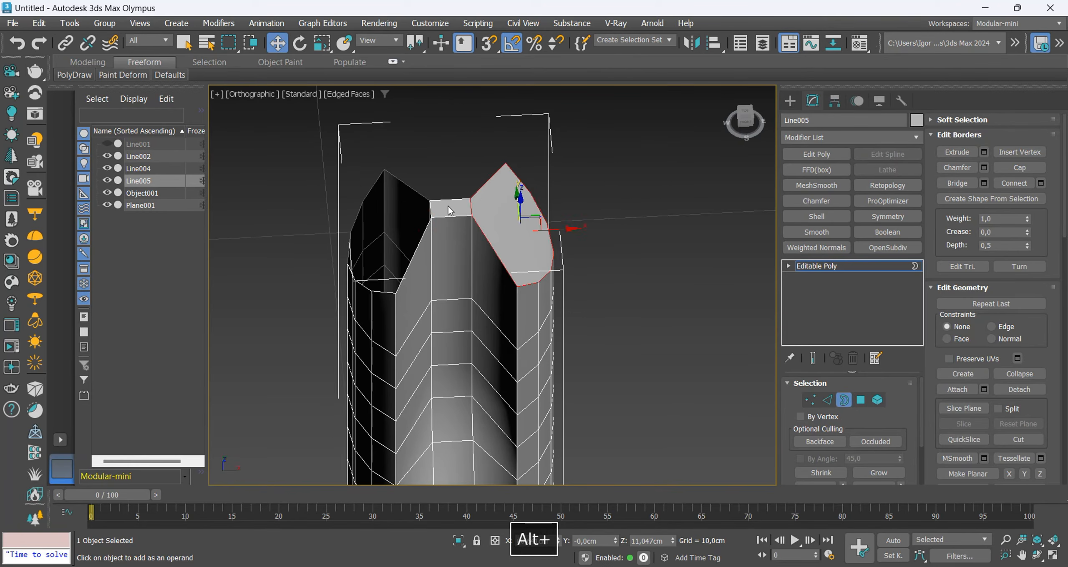
left_click(426, 230)
key("3")
key("F4")
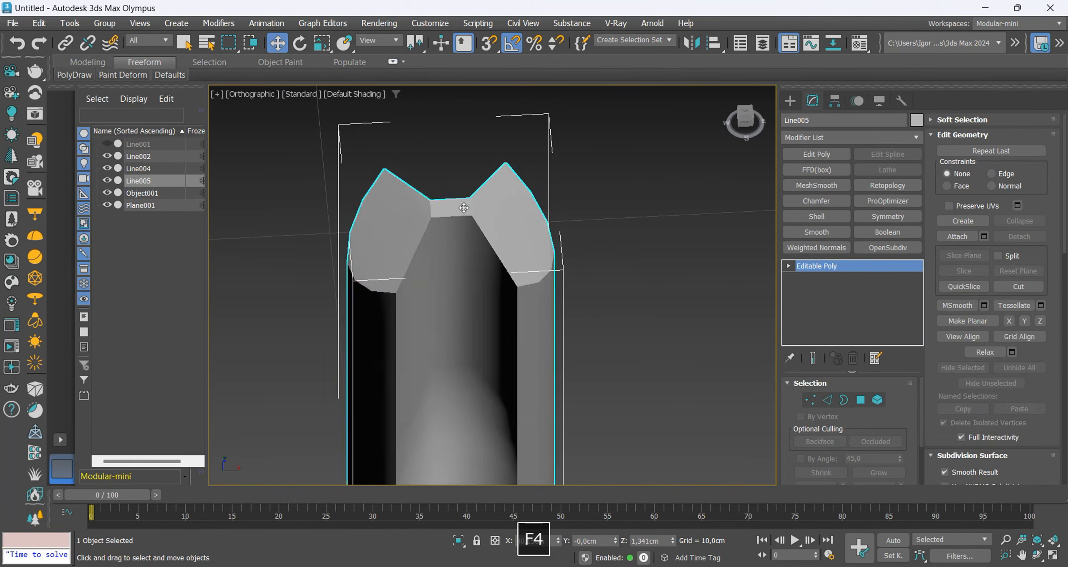
Target-weld the mismatched vertices to close the gap at the groove seam between cloned sections.
key("F4")
middle_click_drag(450, 267, 490, 323, "alt")
scroll(463, 240, "up", 4)
key("1")
scroll(455, 241, "up", 5)
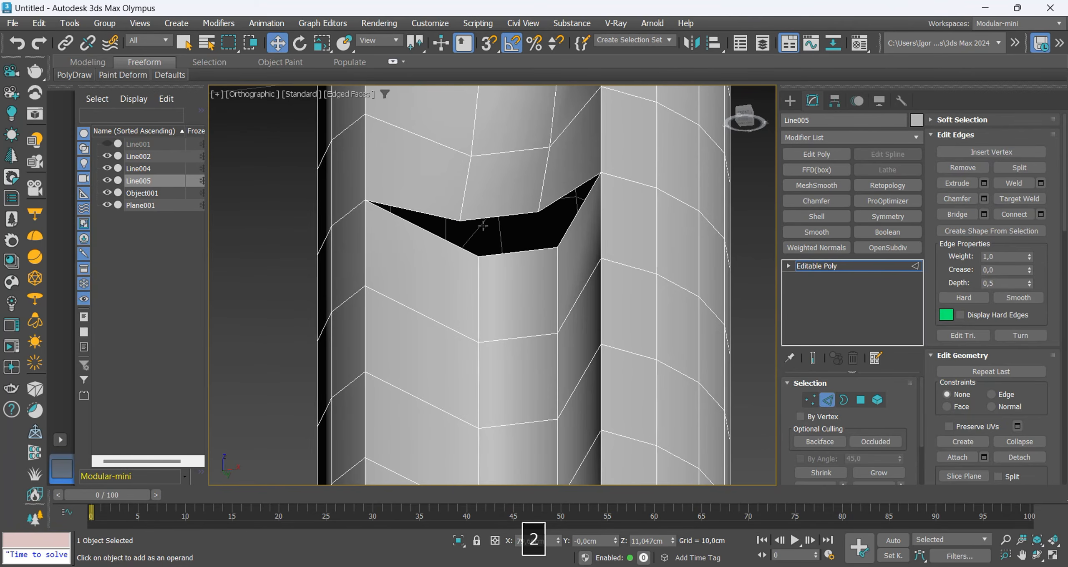
key("ctrl+shift+w")
left_click(460, 257)
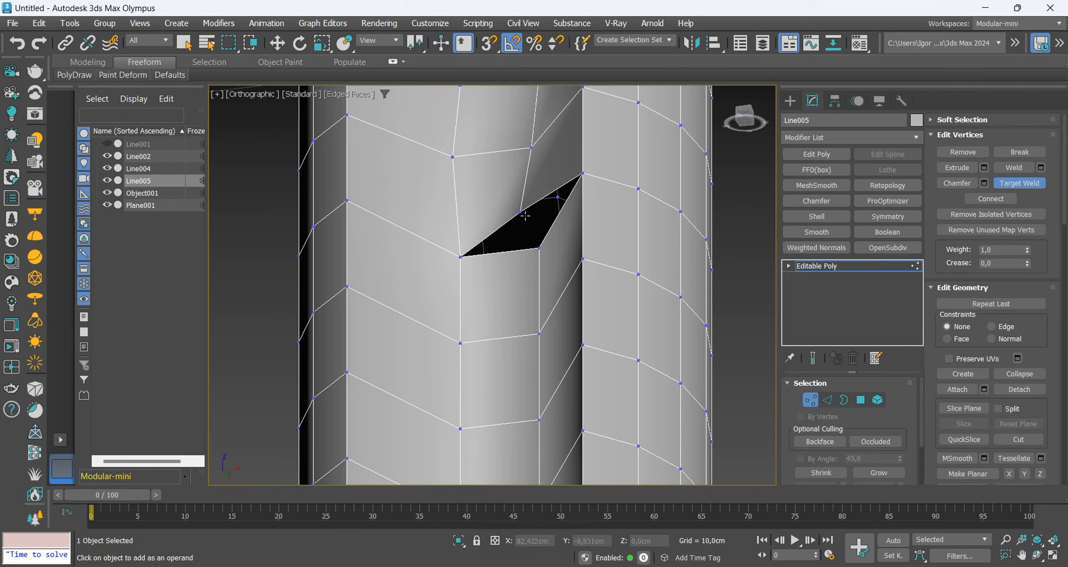
left_click(541, 246)
Continue with Target Weld on the remaining open groove vertices so the cloned sections join without gaps.
scroll(539, 267, "down", 4)
middle_click_drag(539, 274, 513, 282, "alt")
scroll(507, 240, "up", 3)
left_click(505, 233)
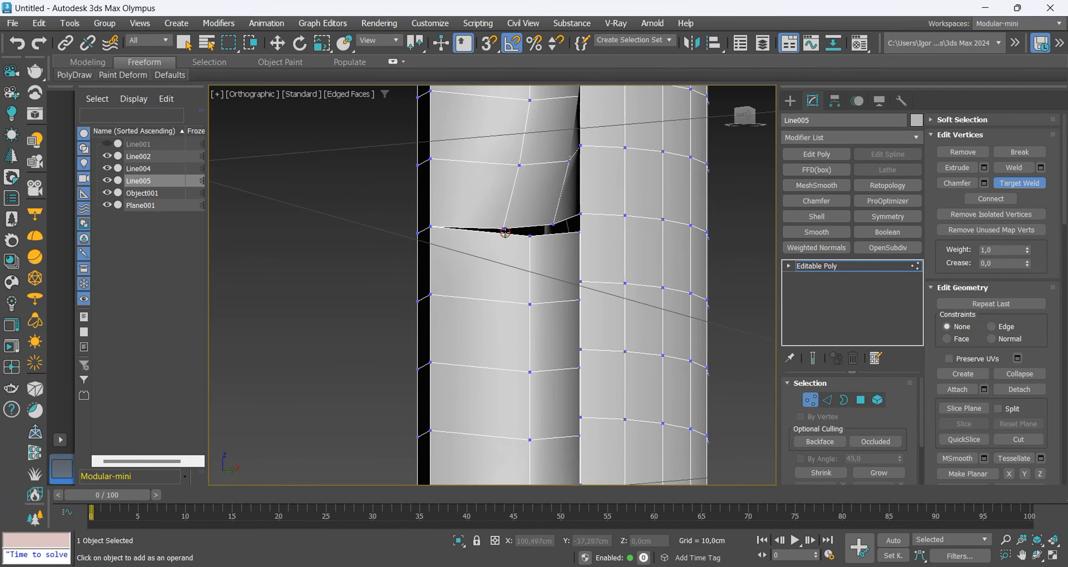
middle_click_drag(505, 232, 571, 213, "alt")
middle_click_drag(563, 160, 538, 261, "alt")
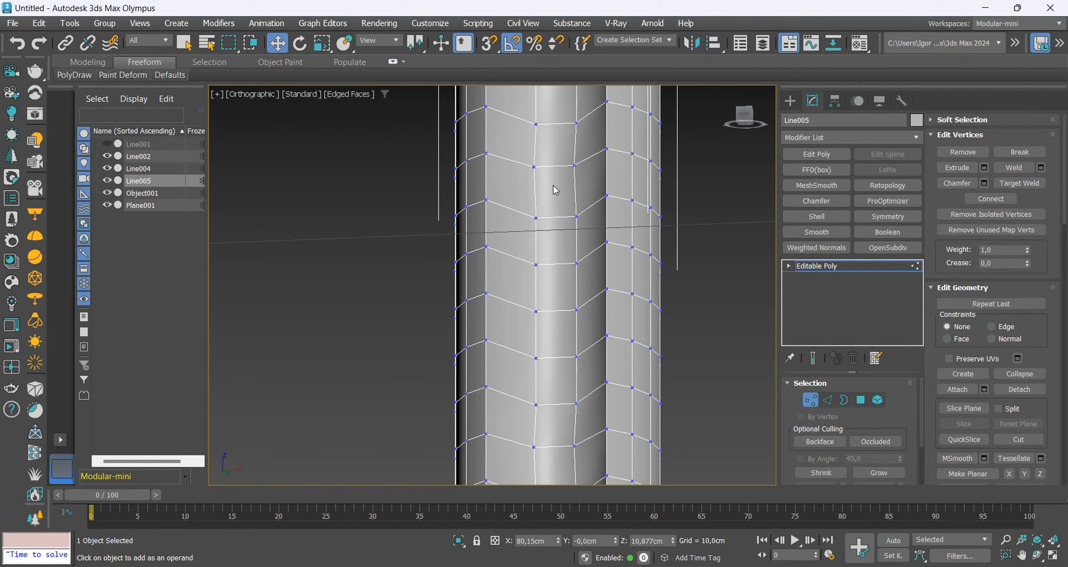
Select the displaced edges at the groove seams and vertex-snap them back in line with the rest of the groove.
key("2")
scroll(541, 284, "down", 3)
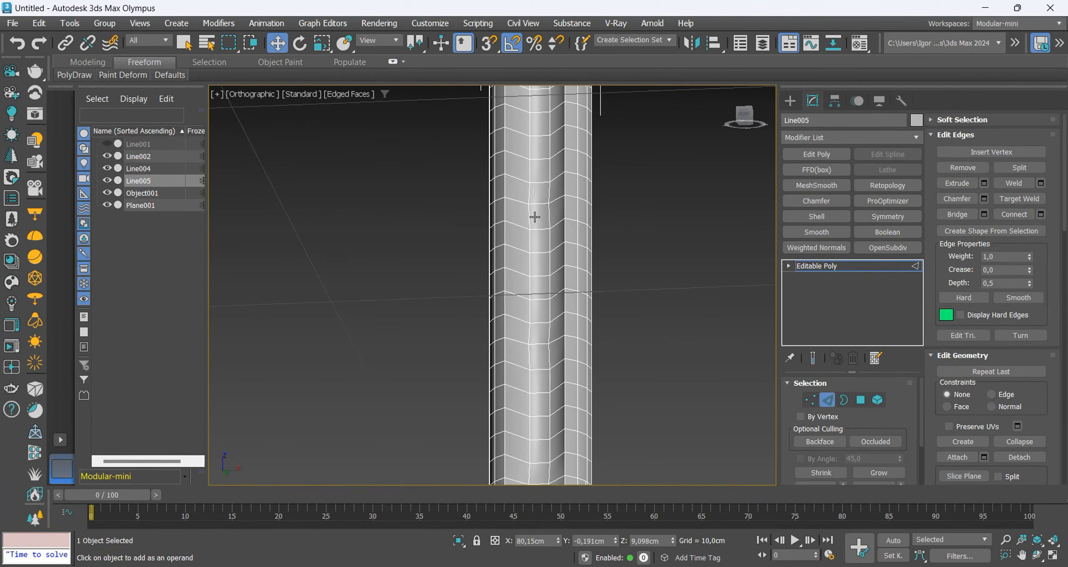
mouse_move(535, 217)
middle_mouse_down("alt")
mouse_move(547, 253)
mouse_move(531, 218)
middle_mouse_up("alt")
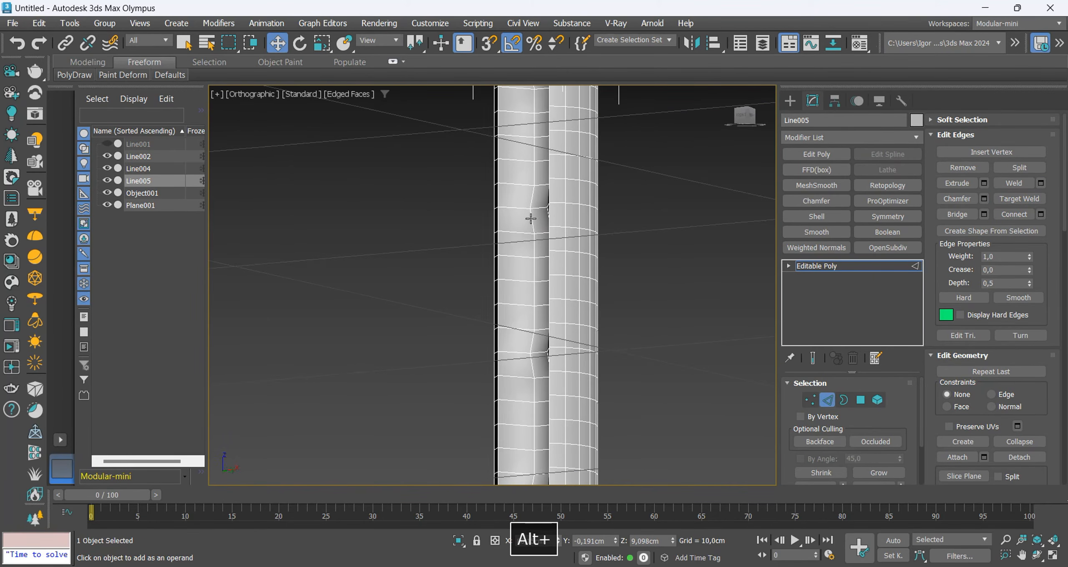
left_click(542, 351, "ctrl")
middle_click_drag(541, 390, 570, 332)
scroll(561, 283, "up", 4)
middle_click_drag(561, 280, 570, 289, "alt")
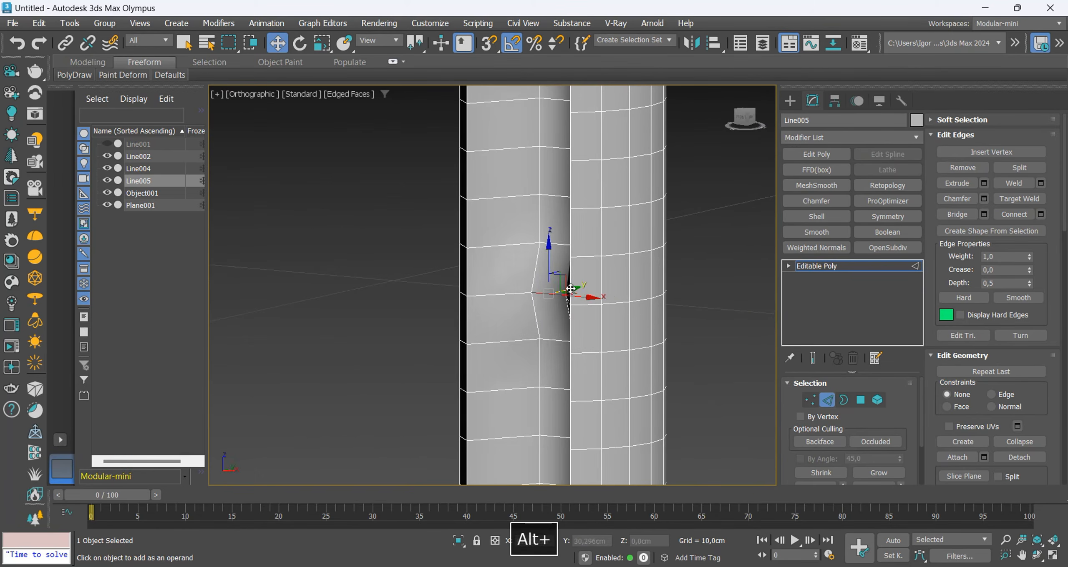
key("s")
left_click_drag(570, 289, 578, 283)
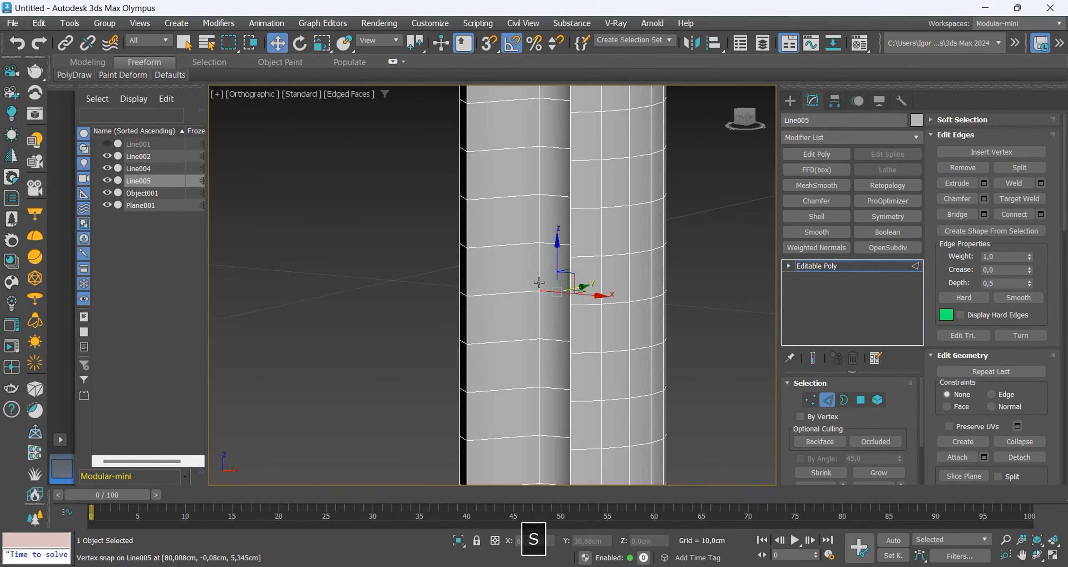
scroll(539, 283, "down", 5)
mouse_move(542, 276)
middle_mouse_down("alt")
mouse_move(569, 243)
mouse_move(693, 265)
mouse_move(617, 270)
middle_mouse_up("alt")
key("2")
scroll(561, 251, "down", 4)
Mirror the repaired groove to the opposite side with a Z-axis Symmetry modifier and collapse the shaft to Editable Poly.
key("F4")
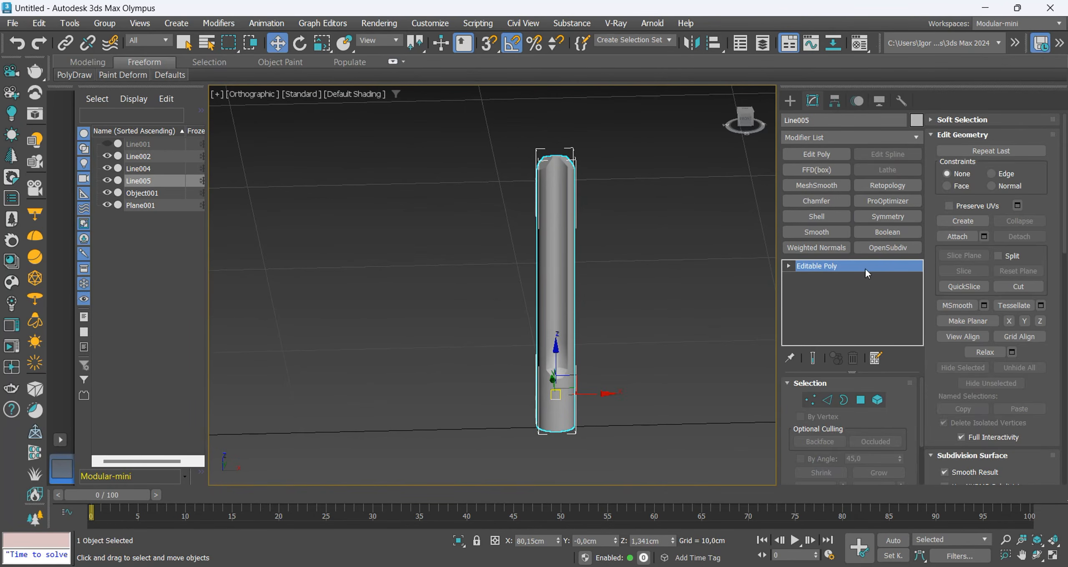
left_click(883, 218)
left_click(836, 427)
middle_click_drag(663, 401, 775, 392, "alt")
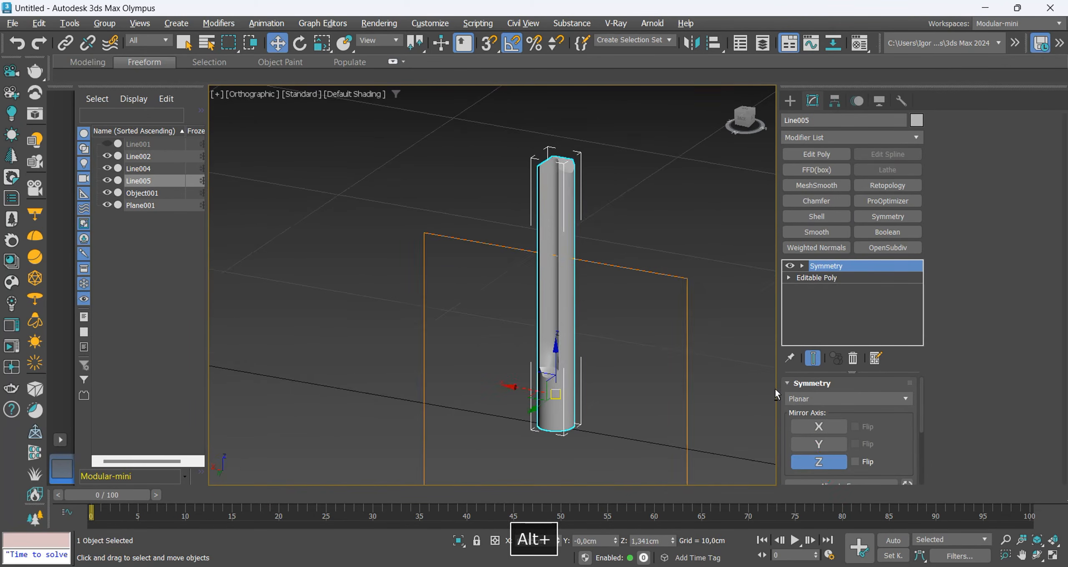
key("F4")
mouse_move(701, 388)
middle_mouse_down("alt")
mouse_move(551, 382)
mouse_move(570, 361)
mouse_move(574, 324)
middle_mouse_up("alt")
key("F4")
key("F4")
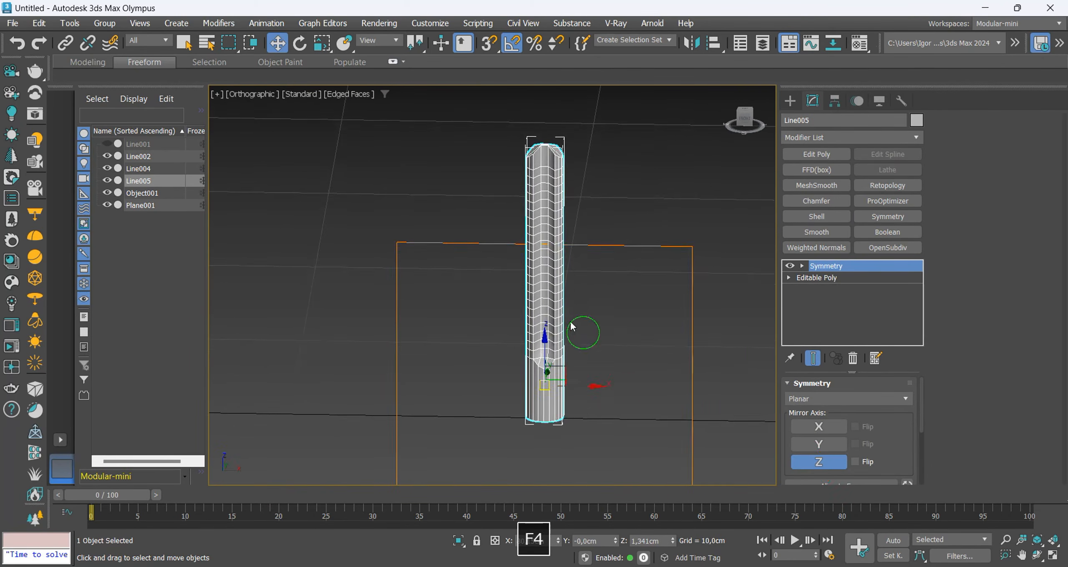
scroll(555, 324, "up", 2)
key("ctrl+t")
Delete the polygon capping the shaft's lower end.
scroll(554, 324, "down", 2)
key("F4")
key("F4")
key("f")
key("z")
key("F4")
key("F4")
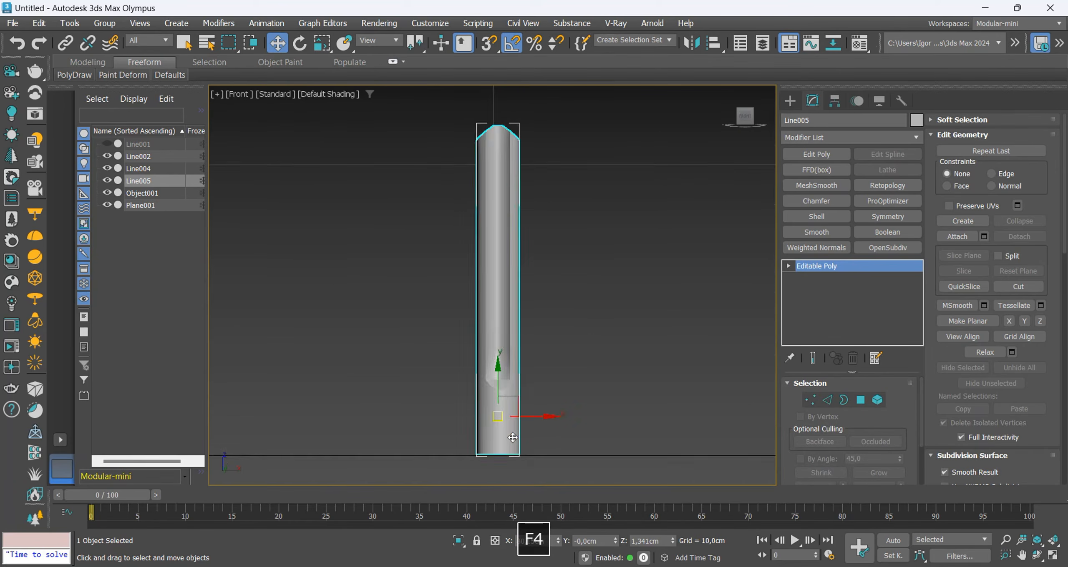
scroll(513, 388, "up", 2)
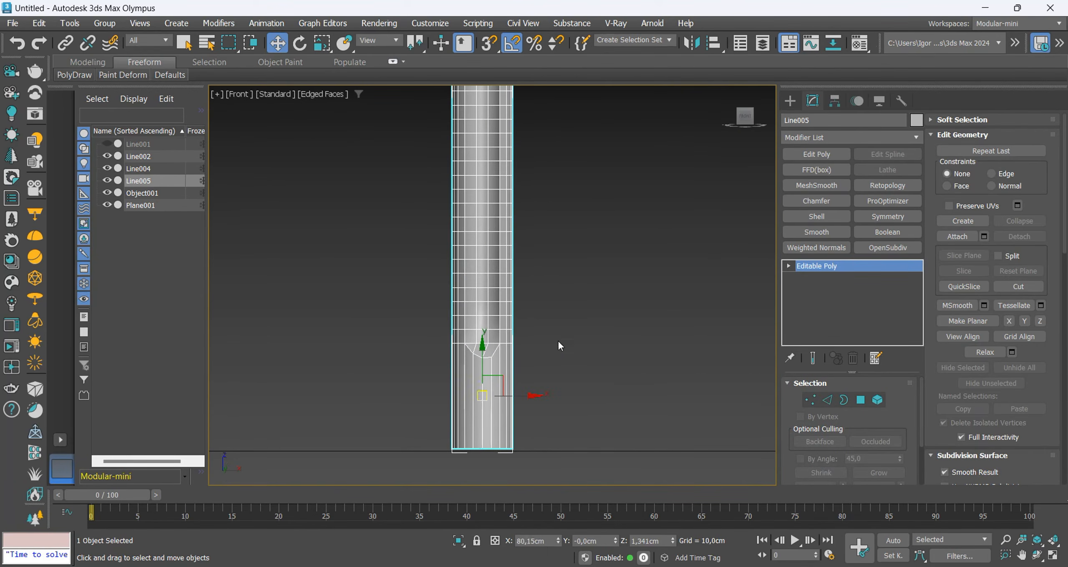
middle_click_drag(558, 342, 492, 386, "alt")
key("4")
left_click(491, 387, "ctrl")
key("Delete")
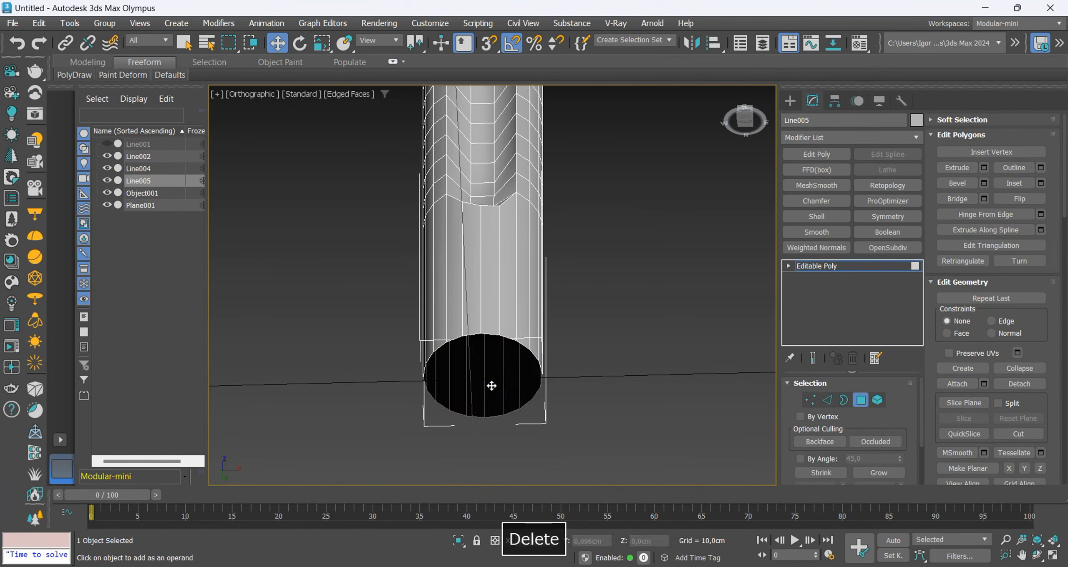
Fill the open lower end with concentric rings by scaling border copies inward and collapsing the innermost one to the centre.
key("3")
key("r")
left_click_drag(488, 363, 491, 370, "shift")
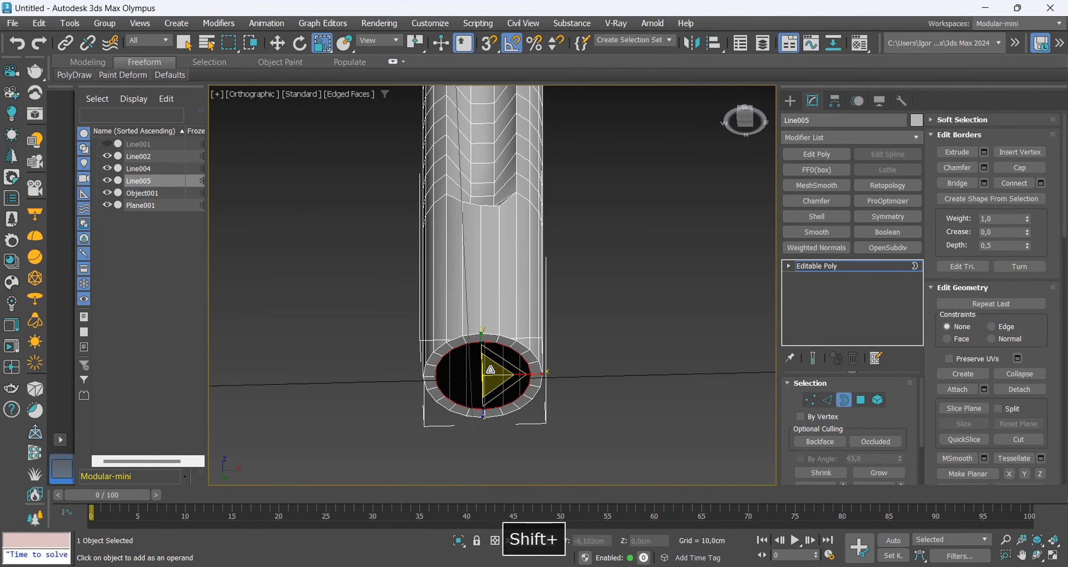
left_click(1016, 375)
scroll(516, 346, "up", 3)
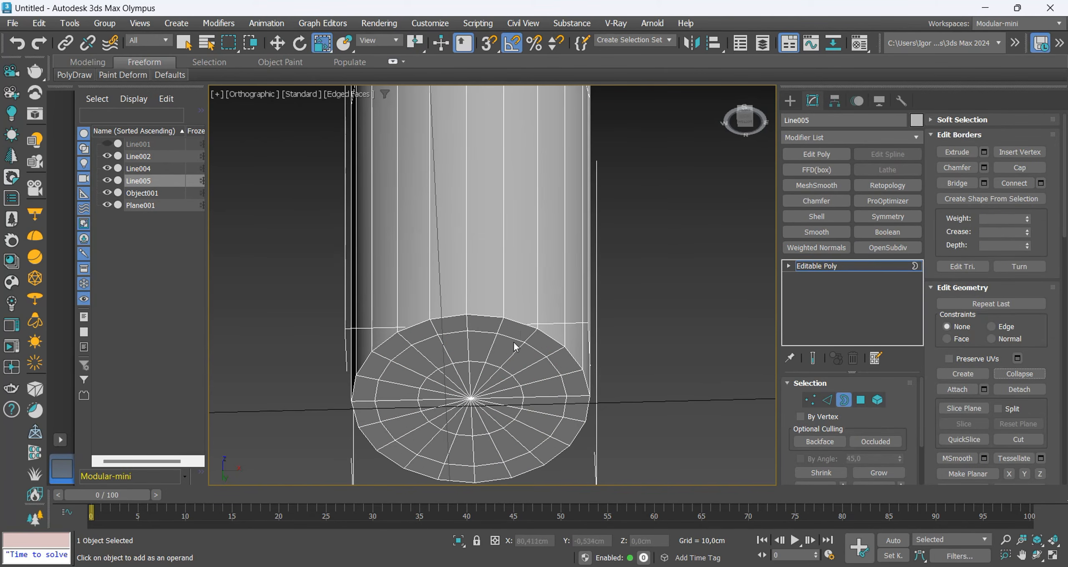
Chamfer the outer edge loop of the shaft's lower end by 0,044 cm with 1 segment.
key("2")
key("ctrl+shift+c")
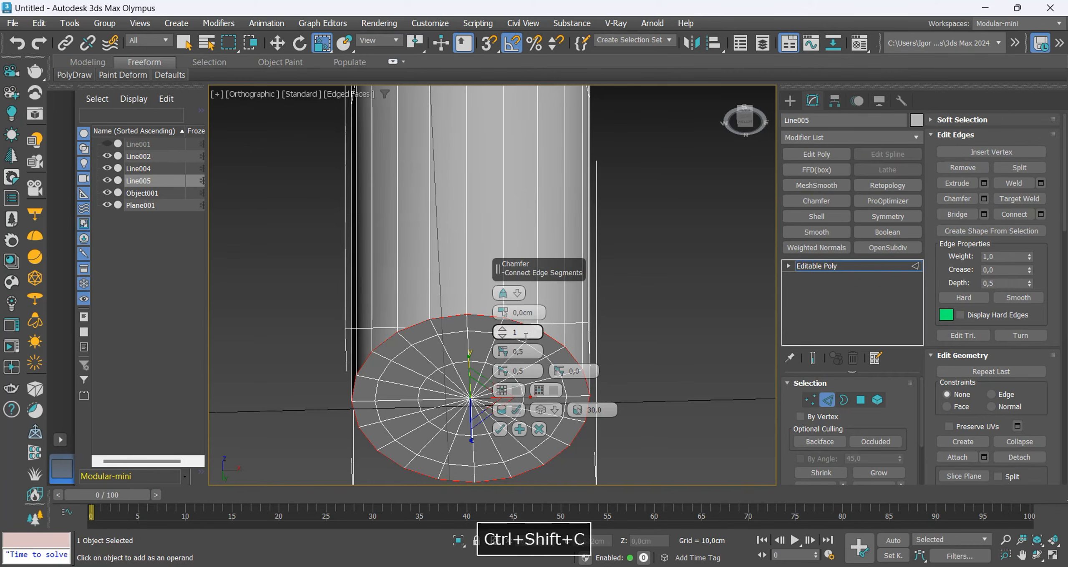
left_click_drag(501, 312, 499, 361)
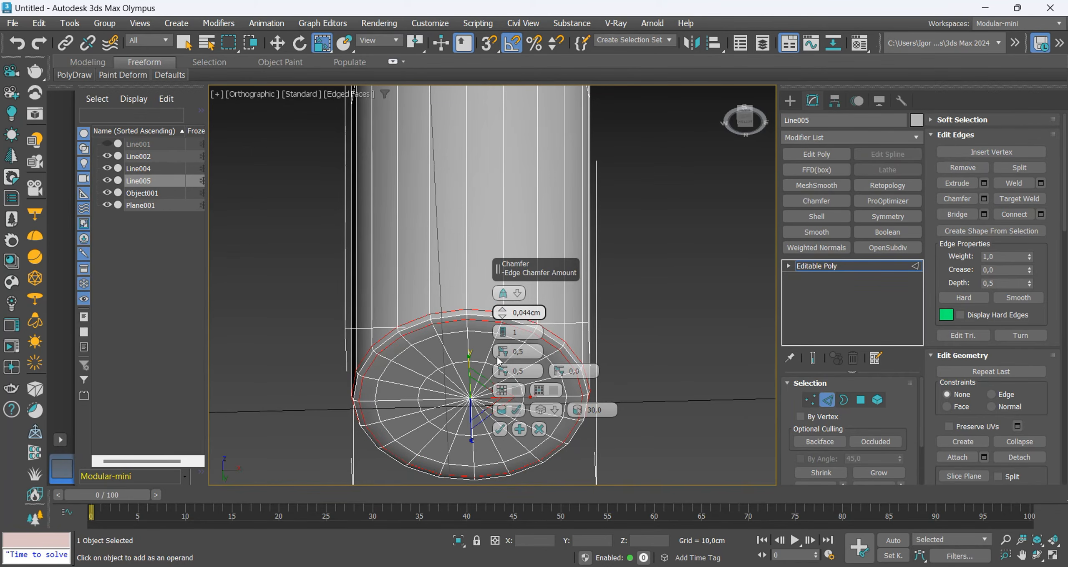
left_click(500, 429)
key("2")
Apply a Twist modifier to the shaft with an angle of 190 around the Y axis.
key("w")
key("f")
key("F4")
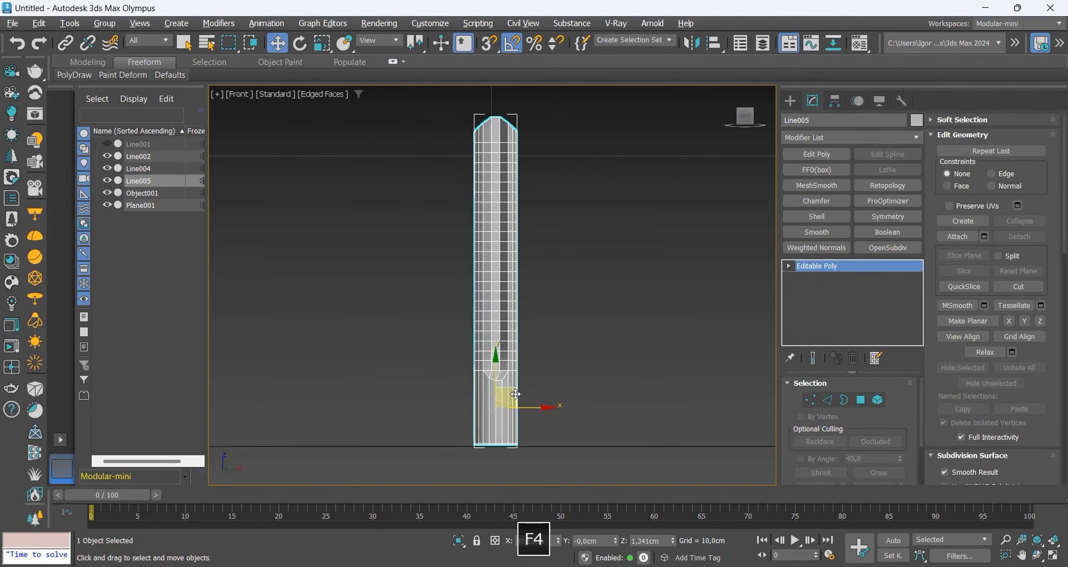
scroll(527, 442, "up", 2)
key("F4")
left_click(858, 142)
type("twist")
key("Return")
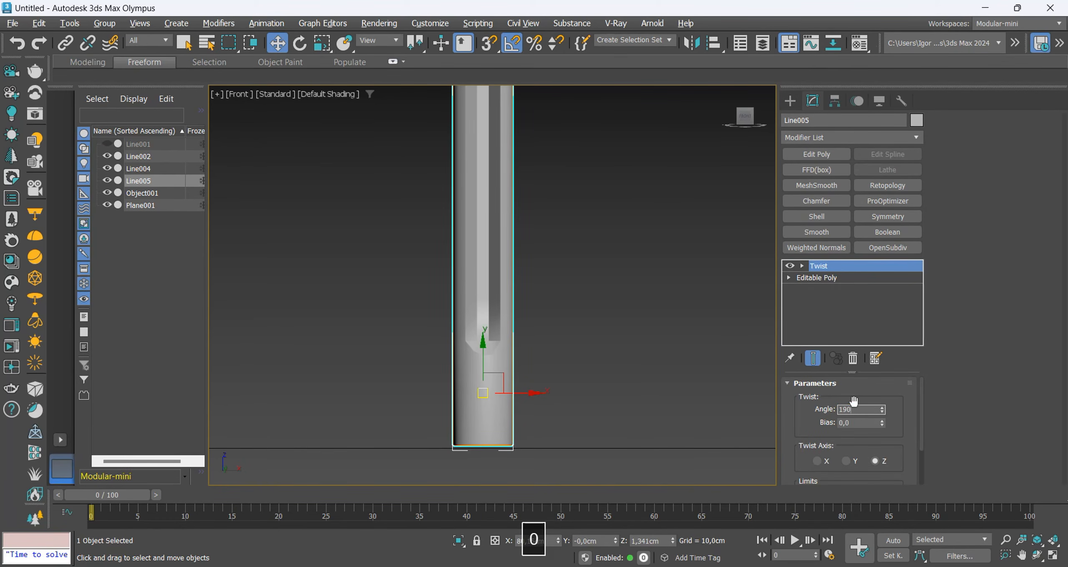
type("190")
key("Return")
left_click(846, 462)
Limit the Twist effect on the shaft to an upper limit of 10,29 cm and a lower limit of 1,25 cm.
scroll(561, 349, "down", 4)
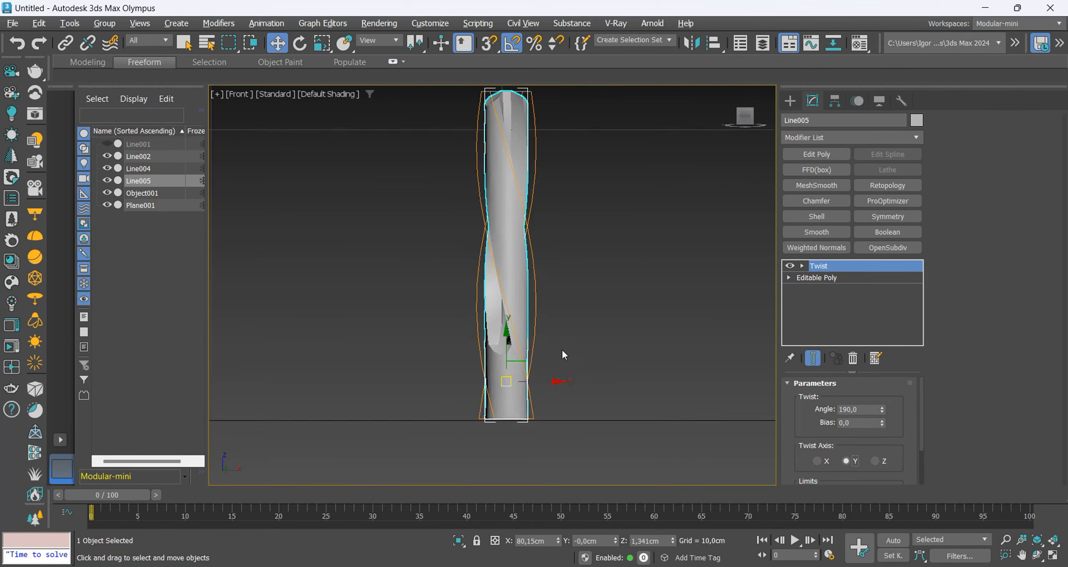
key("F4")
scroll(516, 383, "up", 2)
key("F4")
scroll(869, 453, "down", 2)
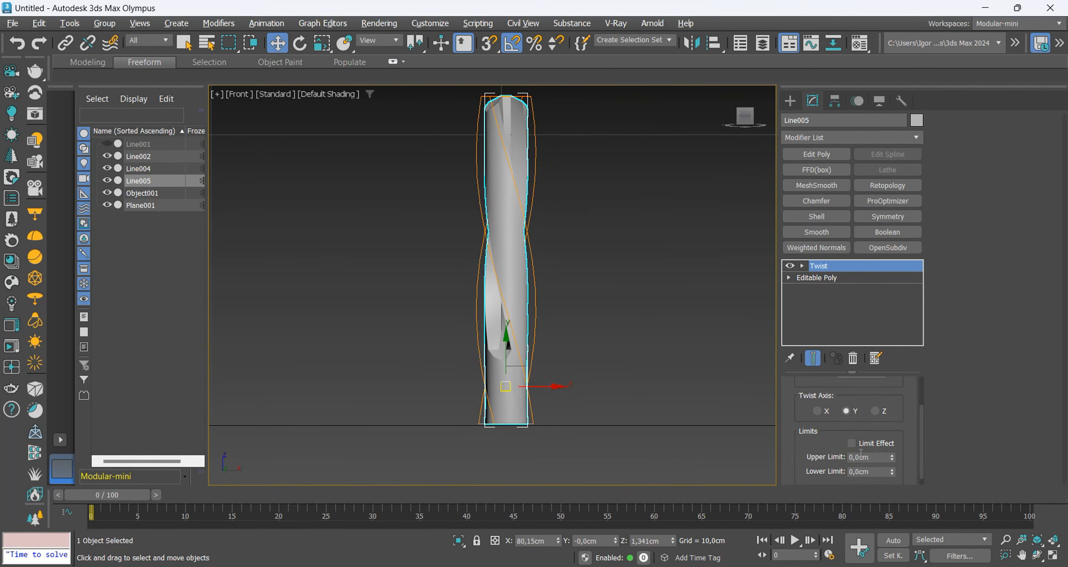
left_click(862, 444)
left_click_drag(892, 460, 838, 64)
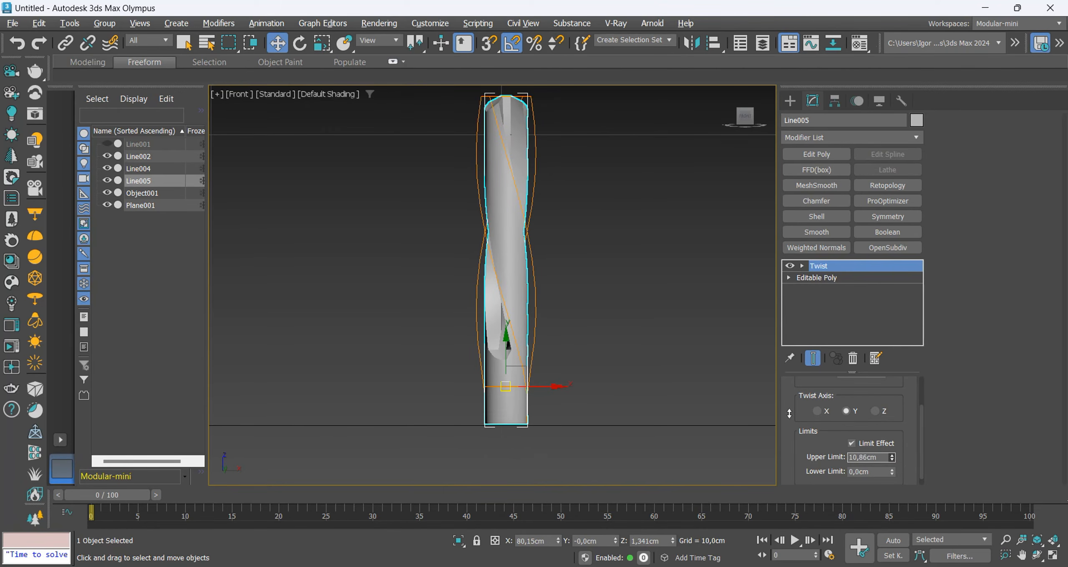
left_click_drag(785, 461, 784, 457)
key("F4")
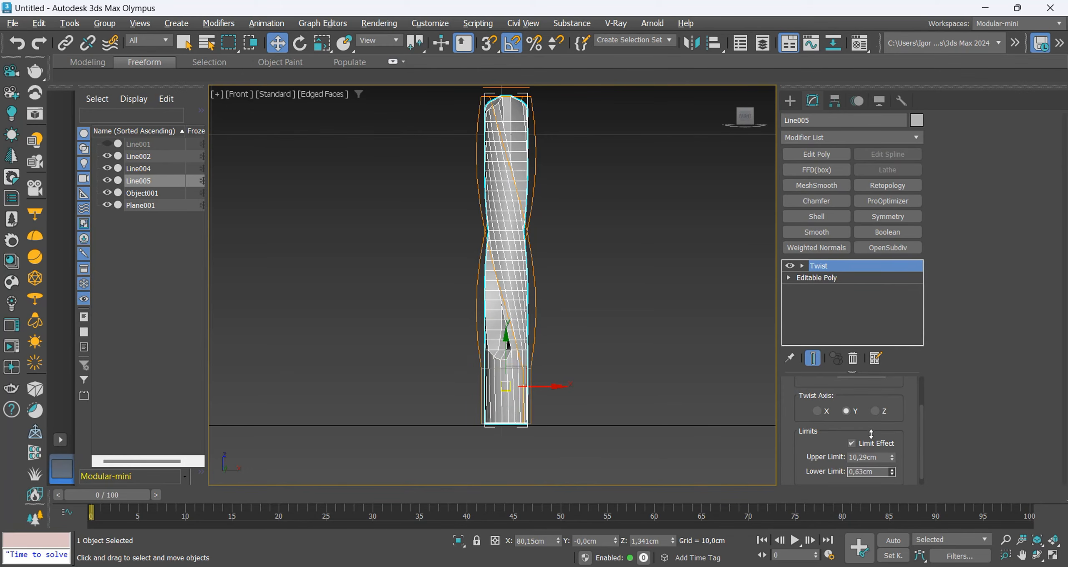
key("F4")
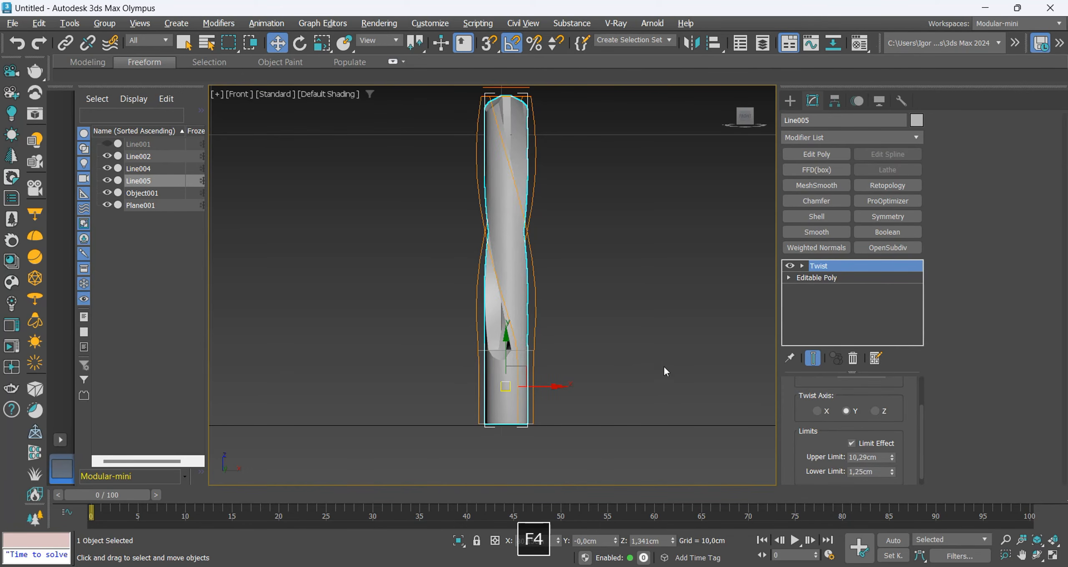
Raise the shaft's Twist angle to 528,5.
key("F4")
scroll(871, 413, "up", 2)
left_click_drag(883, 409, 839, 29)
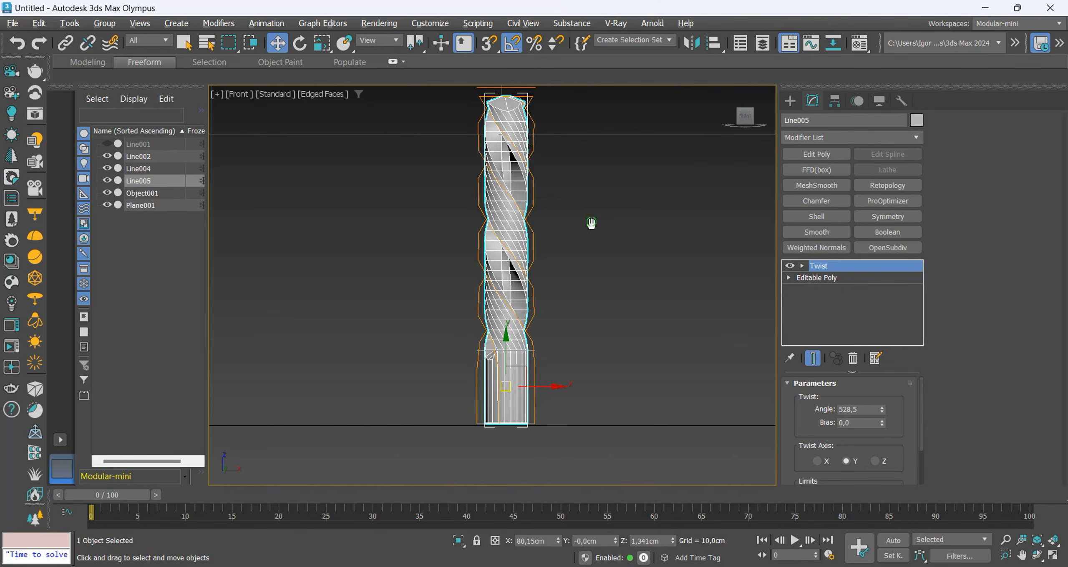
key("F4")
middle_click_drag(592, 223, 499, 189, "alt")
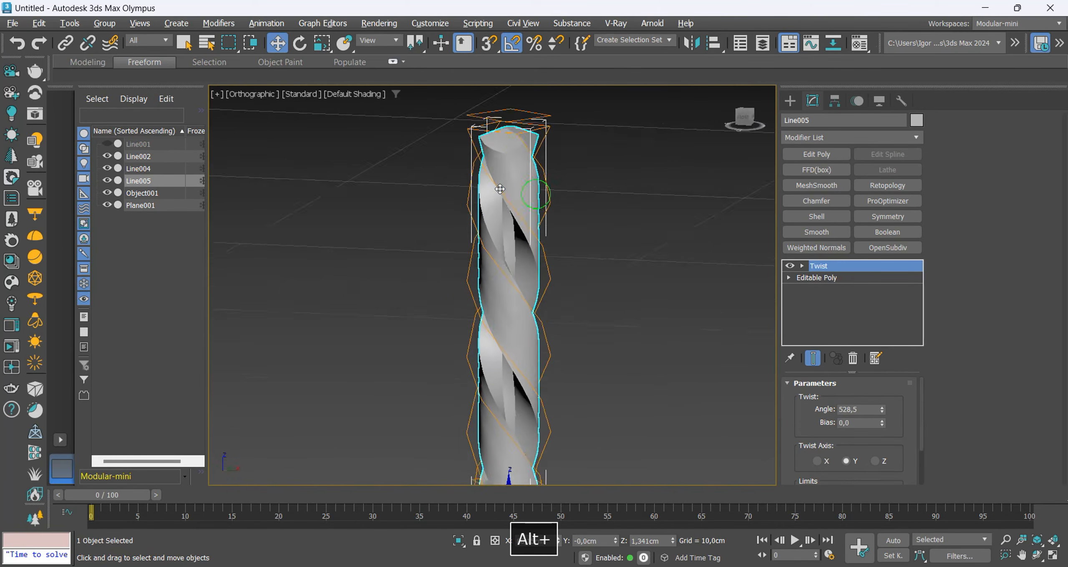
middle_click_drag(500, 189, 463, 183, "alt")
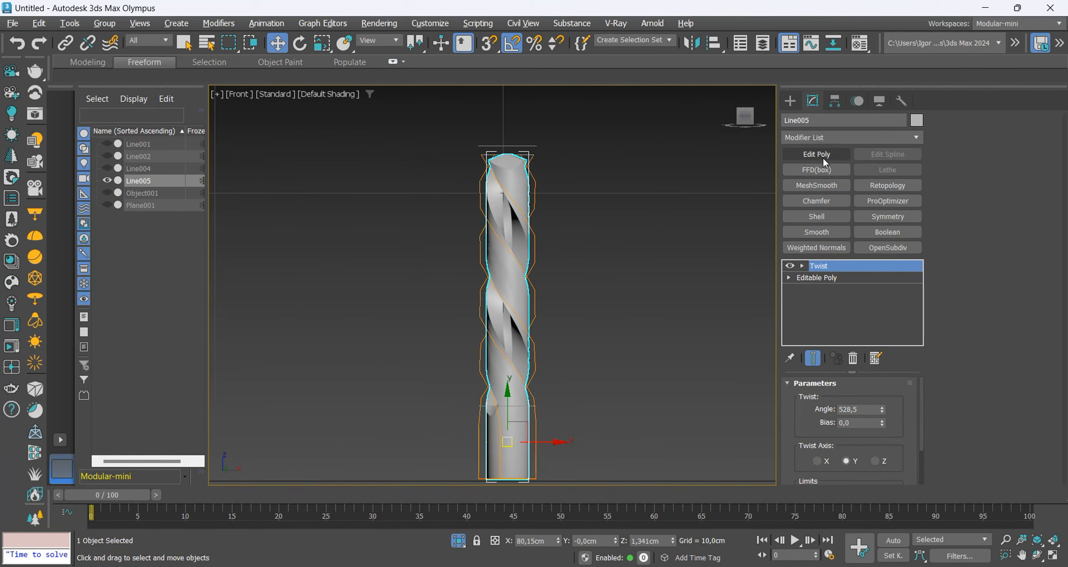
Add an Edit Poly modifier, isolate the drill bit and select the edge loops bordering its spiral grooves.
left_click(823, 157)
key("2")
left_click(503, 375)
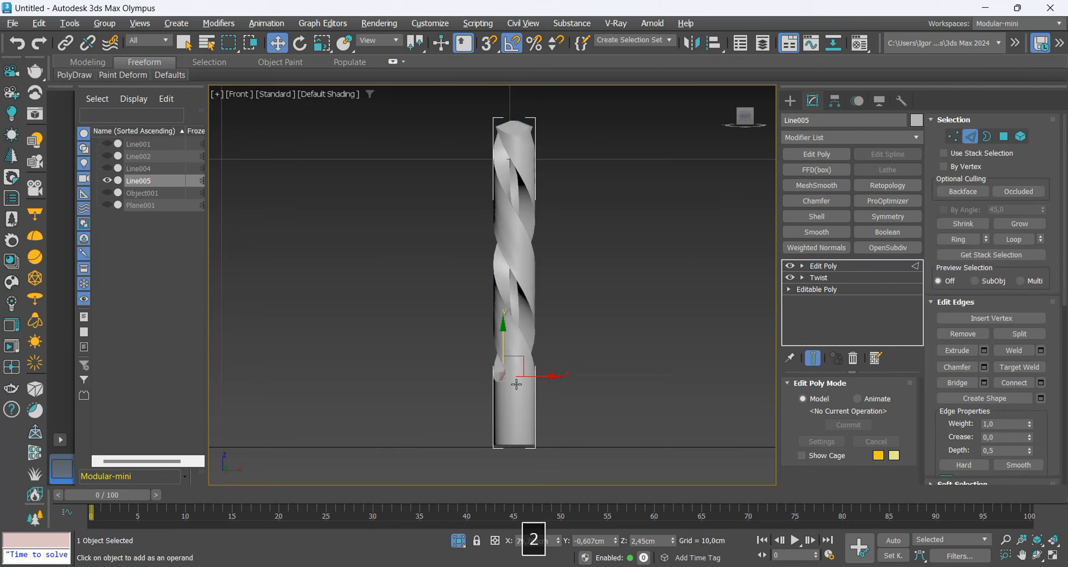
middle_click_drag(515, 382, 503, 375, "alt")
key("F4")
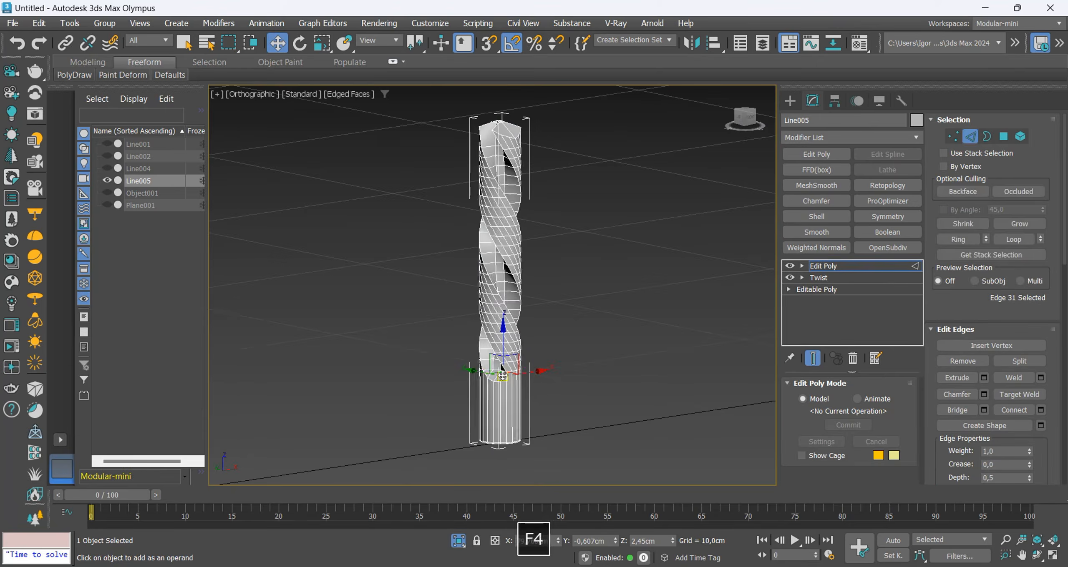
scroll(503, 376, "up", 5)
left_click(509, 348)
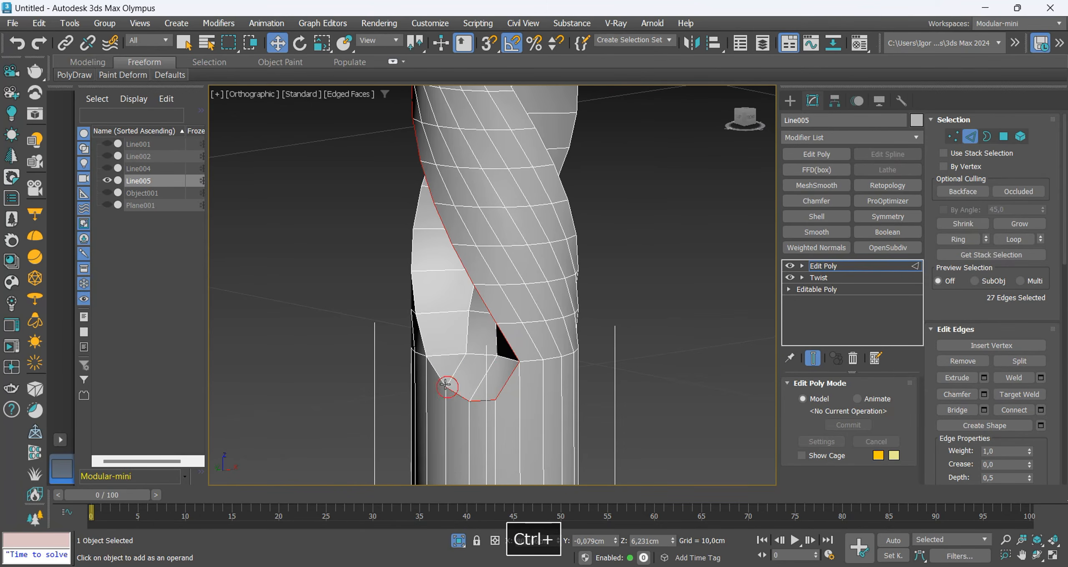
middle_click_drag(430, 347, 452, 354, "alt")
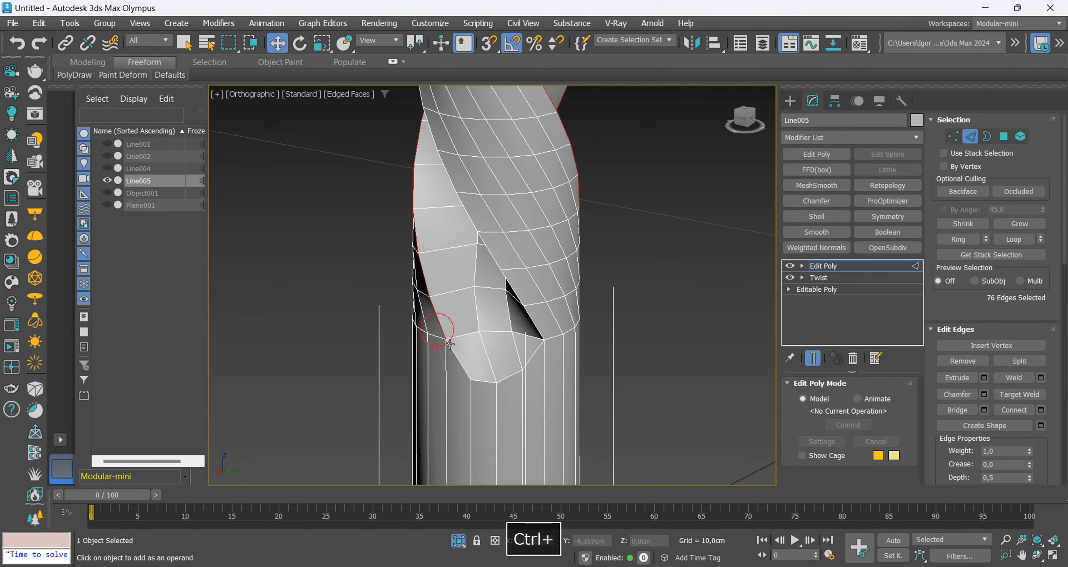
scroll(531, 333, "down", 5)
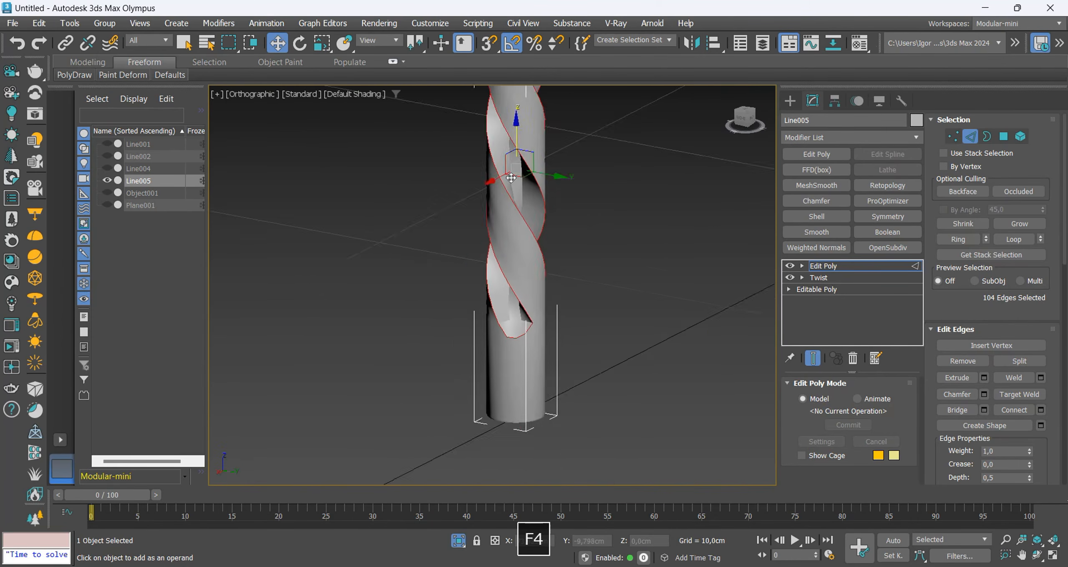
Extend the edge selection with the groove borders and outline edges around the bit's tip.
scroll(567, 380, "up", 8)
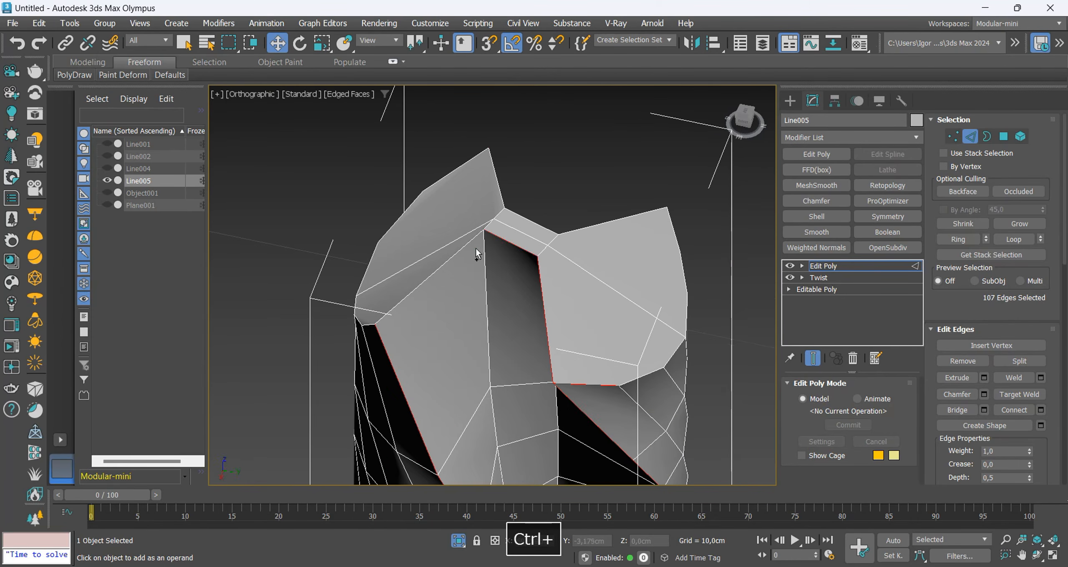
middle_click_drag(576, 374, 480, 406, "alt")
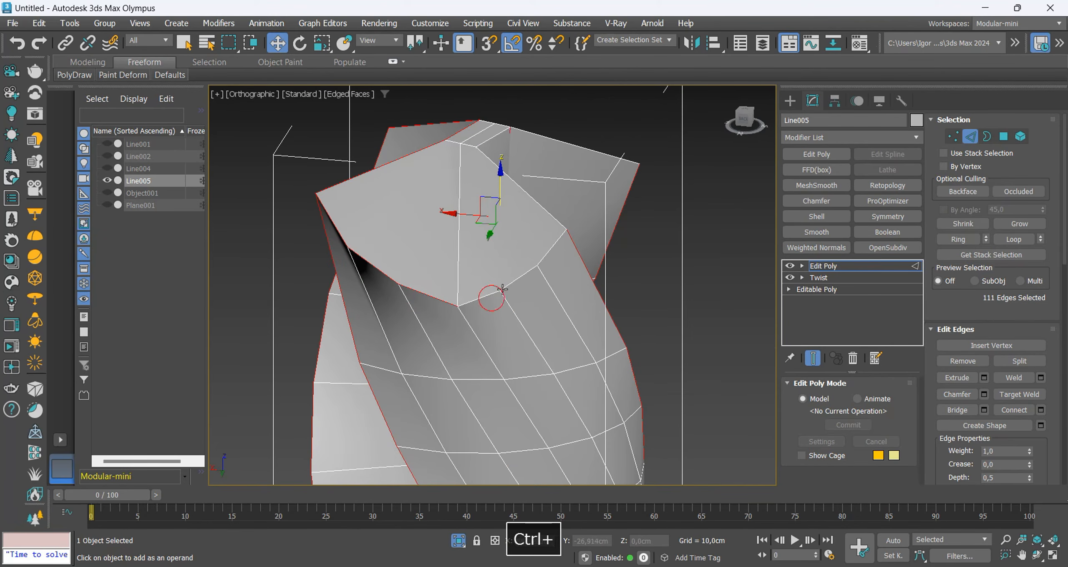
middle_click_drag(553, 237, 451, 173, "alt")
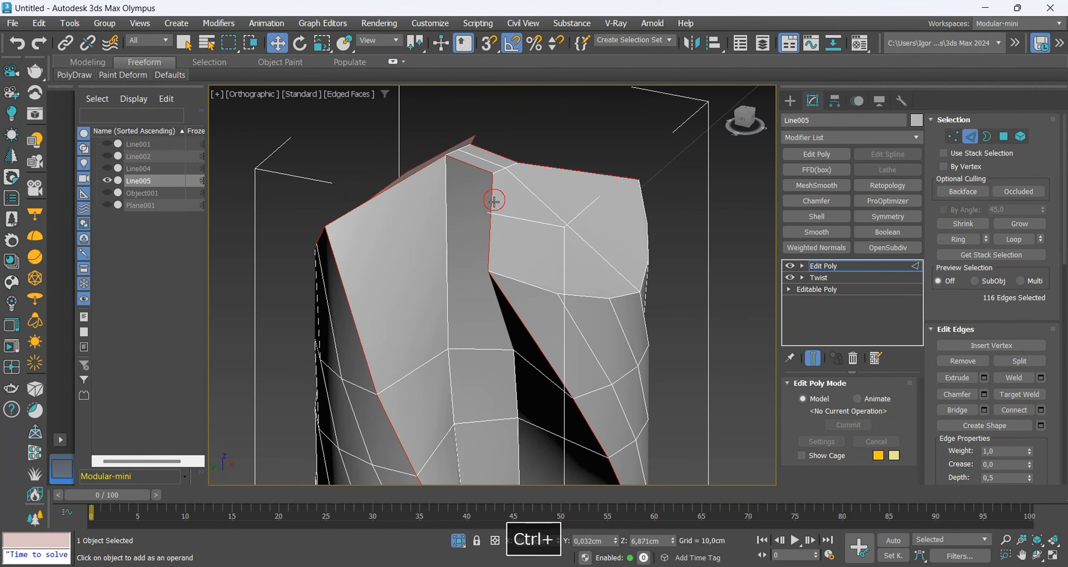
left_click(623, 296, "ctrl")
middle_click_drag(618, 300, 480, 334, "alt")
left_click(402, 337, "ctrl")
left_click(467, 310, "ctrl")
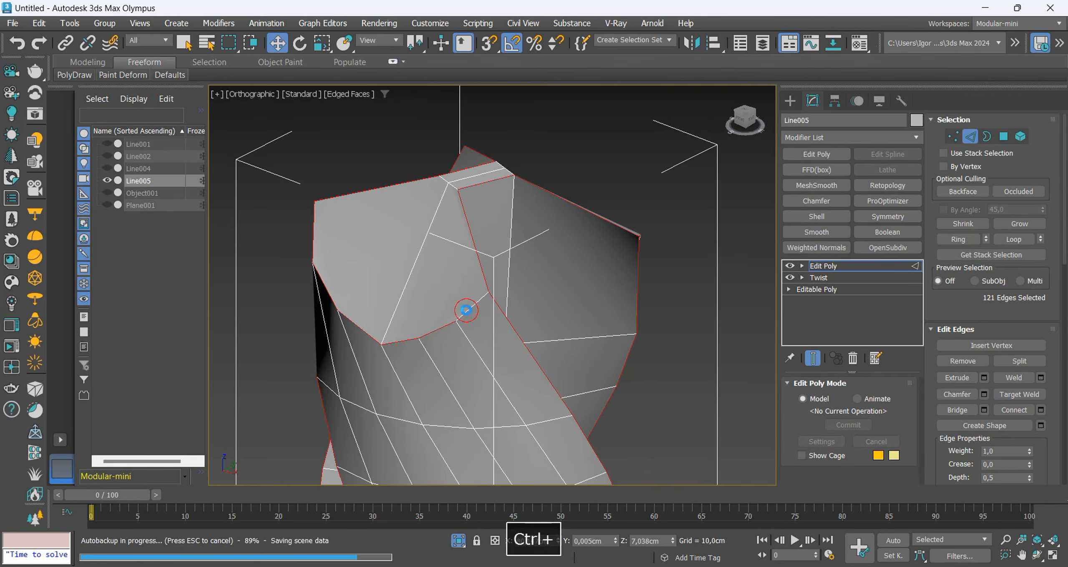
Chamfer the selected groove and tip edges by 0,033 cm with 1 segment.
scroll(448, 251, "down", 5)
key("F4")
middle_click_drag(508, 297, 435, 337, "alt")
scroll(434, 336, "up", 5)
key("ctrl+shift+c")
middle_click_drag(539, 353, 413, 342, "alt")
key("F4")
scroll(413, 342, "up", 2)
left_click_drag(503, 312, 504, 302, "alt")
scroll(429, 368, "down", 6)
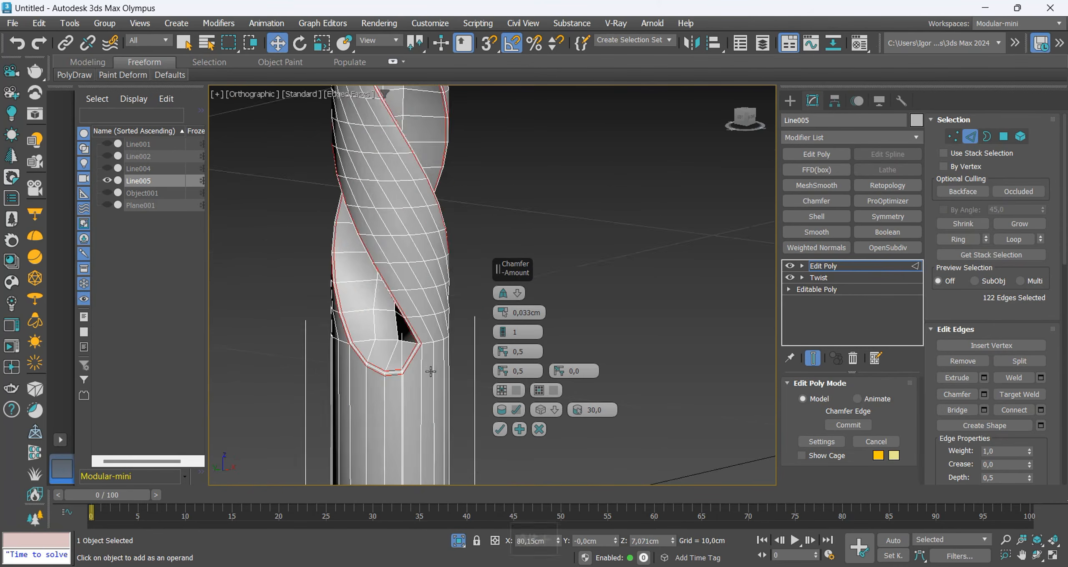
middle_click_drag(401, 101, 402, 317)
scroll(402, 322, "up", 6)
key("F4")
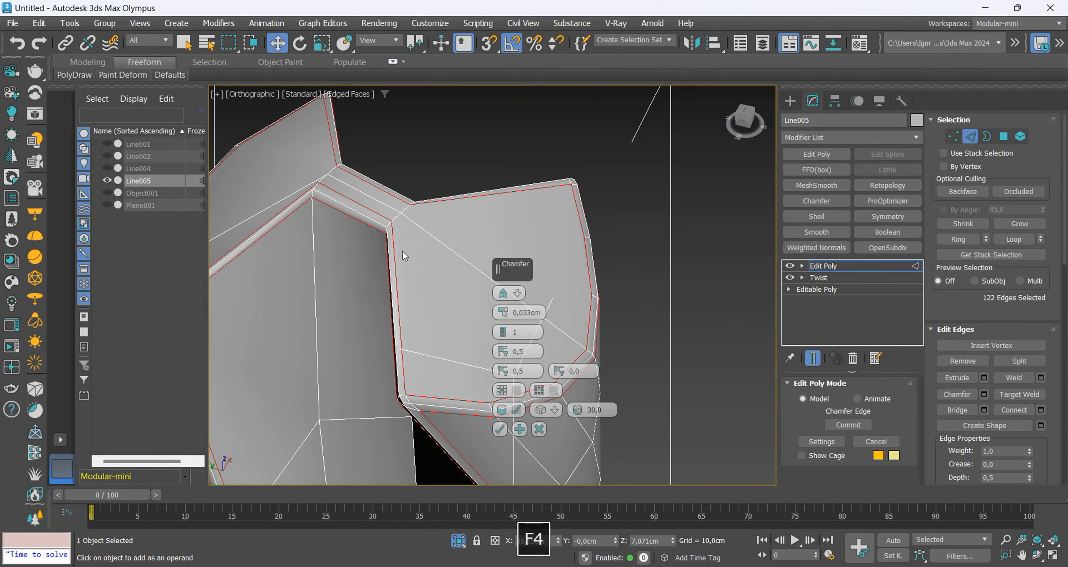
left_click(501, 430)
Apply an FFD(box) 4x4x4 modifier and raise the central control points at the shaft's upper end to form a pointed tip.
scroll(490, 333, "down", 7)
middle_click_drag(476, 334, 484, 283, "alt")
key("f")
key("z")
key("F4")
scroll(505, 146, "up", 4)
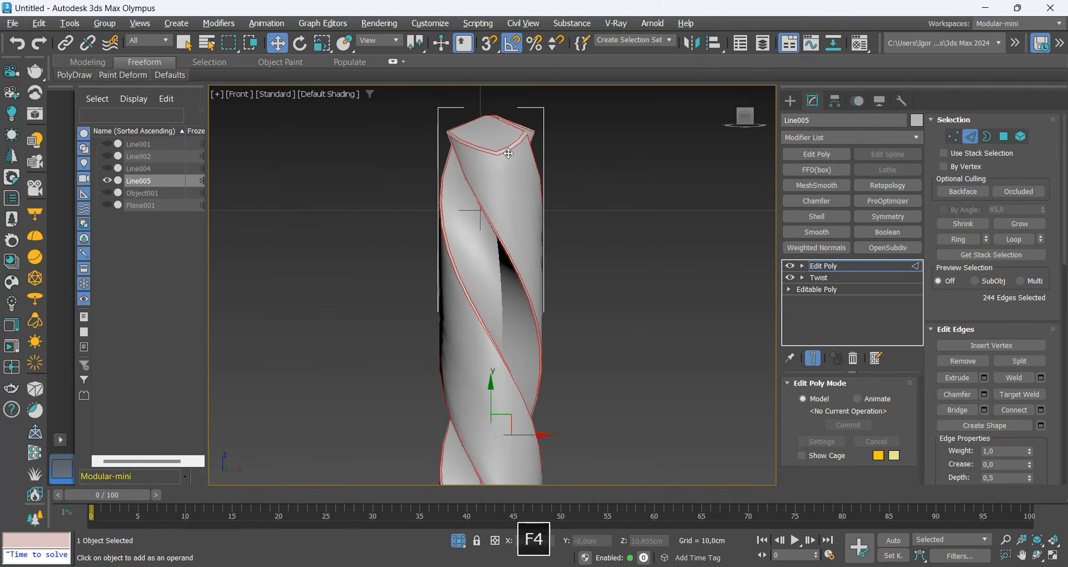
key("F4")
scroll(505, 150, "down", 2)
left_click(851, 267)
left_click(816, 170)
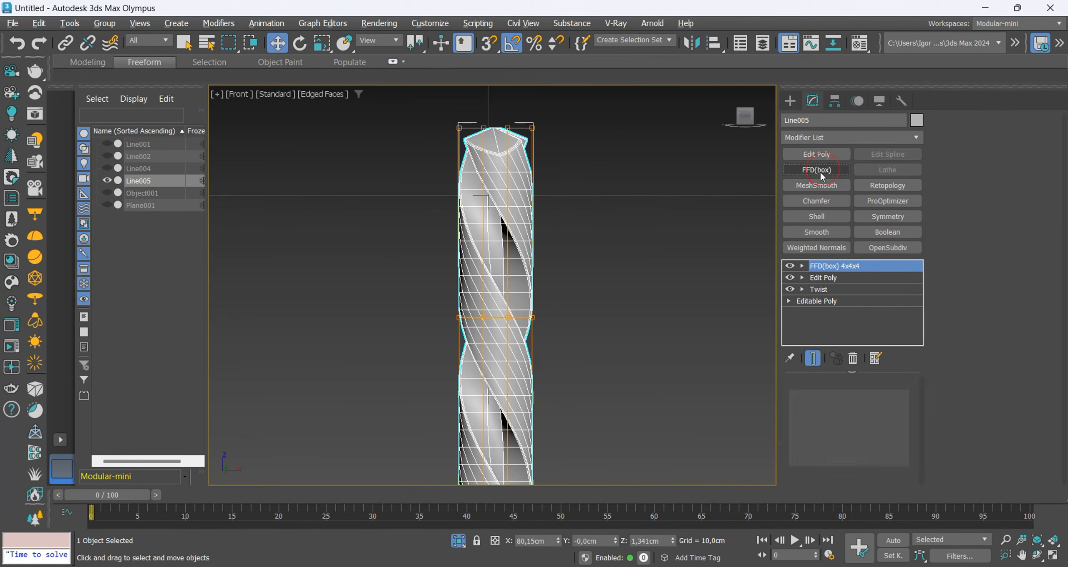
middle_click_drag(497, 137, 490, 183)
left_click_drag(489, 146, 489, 131)
middle_click_drag(530, 235, 531, 227)
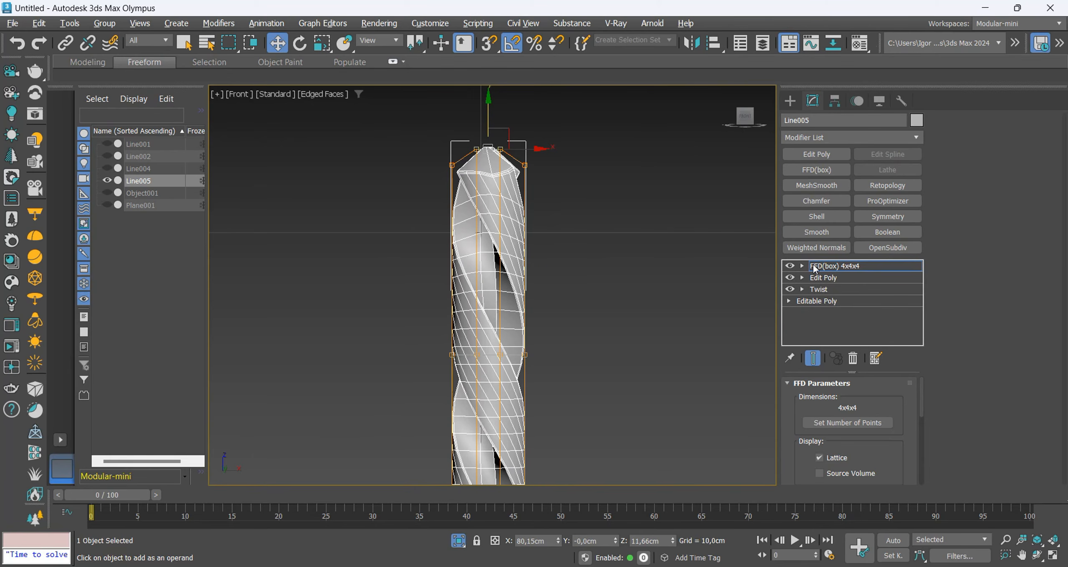
Smooth the drill bit with an OpenSubdiv modifier at 1 iteration.
left_click(888, 248)
key("F4")
left_click(567, 196)
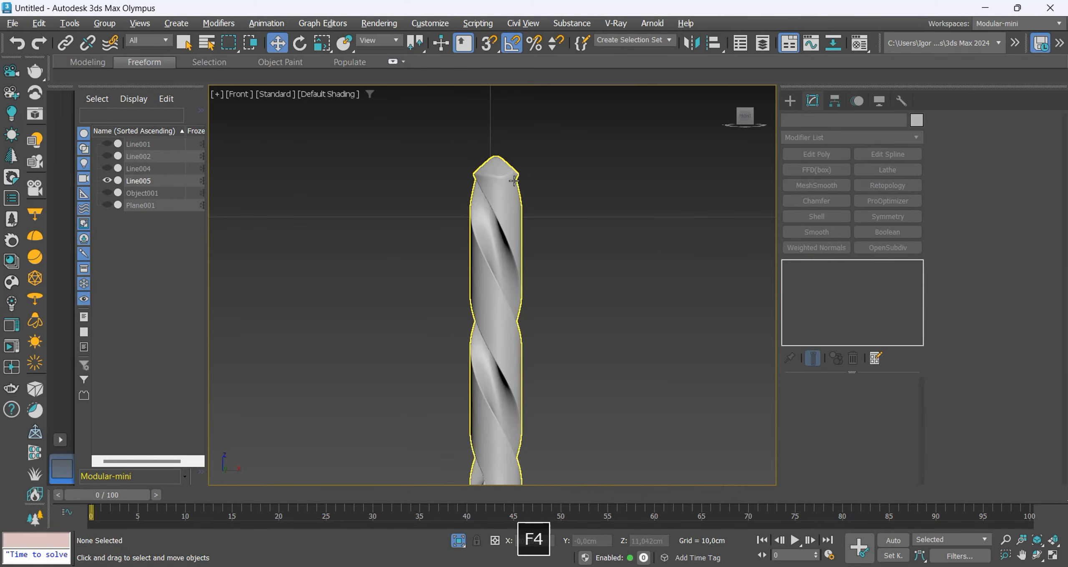
left_click(510, 281)
middle_click_drag(510, 282, 479, 359, "alt")
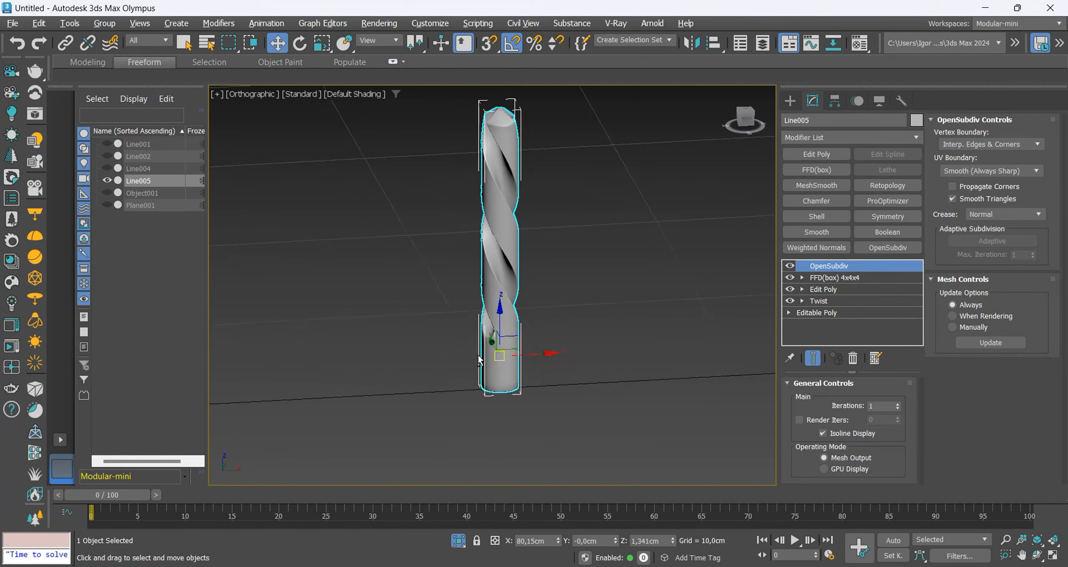
scroll(488, 336, "up", 5)
key("F4")
Disable OpenSubdiv and insert an edge loop around the shaft just below the groove ends in the Edit Poly modifier.
left_click(792, 267)
key("F4")
key("F4")
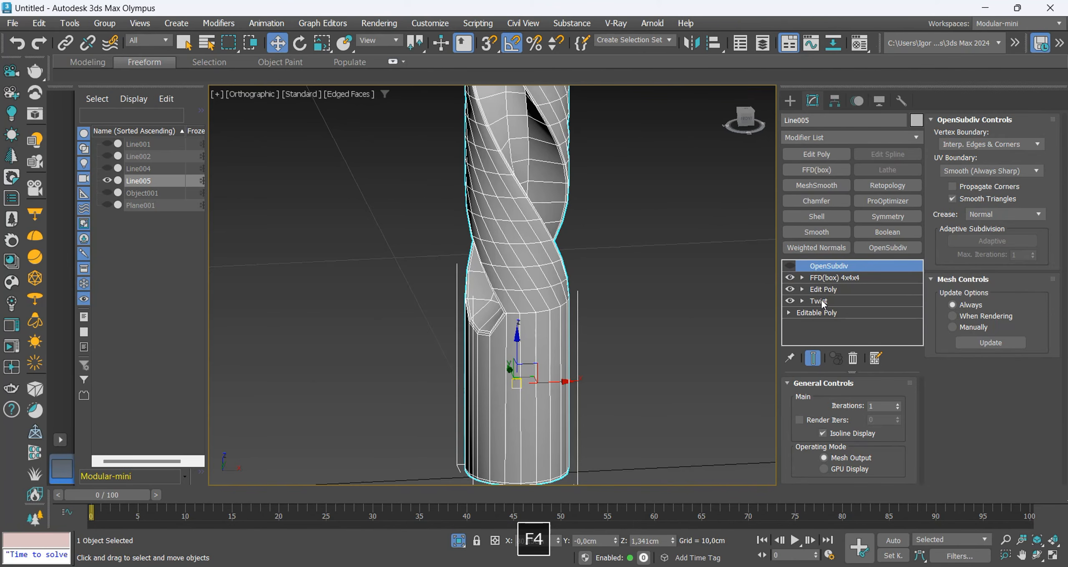
left_click(822, 291)
scroll(545, 336, "up", 3)
middle_click_drag(507, 339, 339, 352, "alt")
key("alt+1")
left_click(534, 295)
right_click(533, 295)
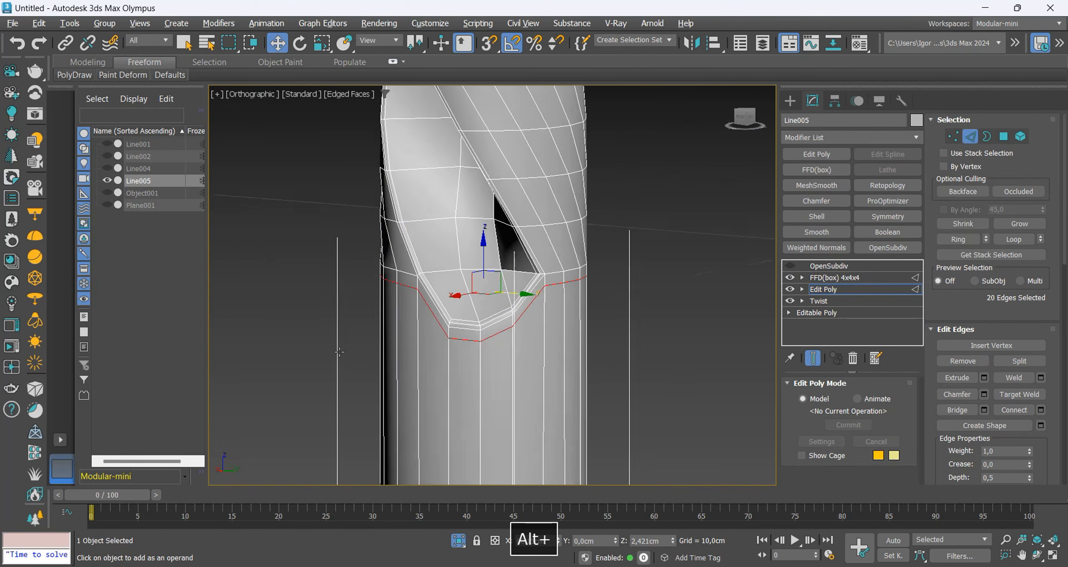
Leave edge editing and turn the drill bit's OpenSubdiv smoothing back on.
scroll(379, 352, "down", 3)
middle_click_drag(480, 351, 592, 348, "alt")
key("2")
left_click(791, 266)
key("F4")
Show the whole drill again and center the drill bit's pivot on the object.
scroll(494, 322, "down", 3)
middle_click_drag(478, 342, 411, 353, "alt")
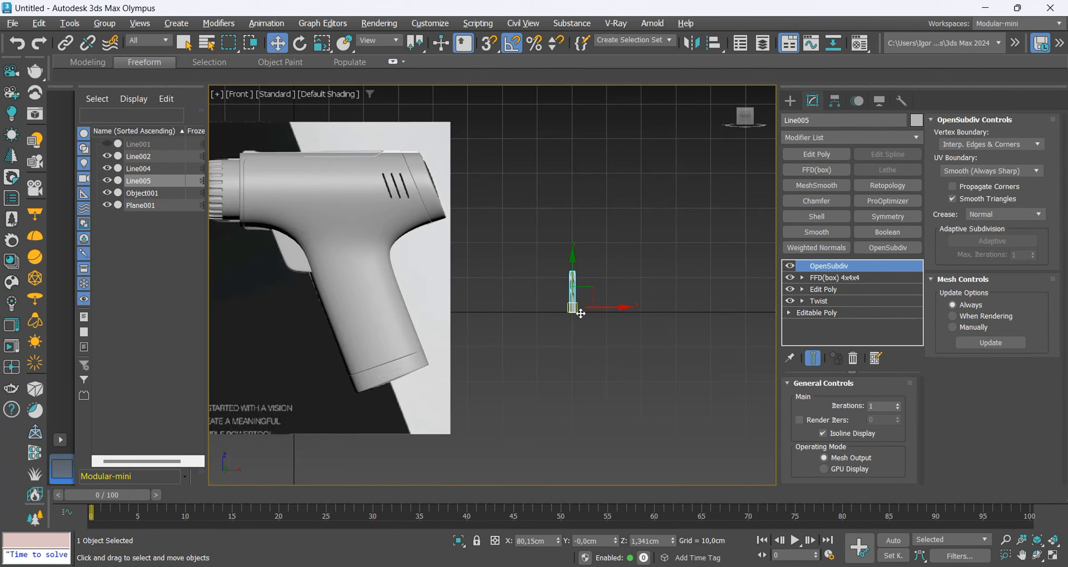
left_click_drag(577, 312, 214, 204)
middle_click_drag(250, 226, 426, 241)
scroll(428, 242, "up", 4)
key("e")
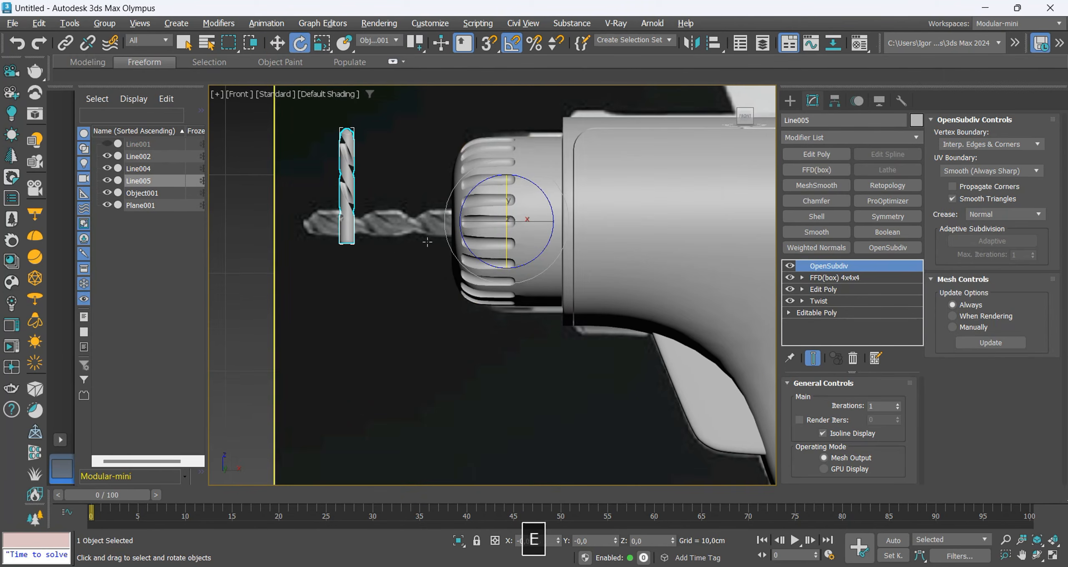
left_click(834, 102)
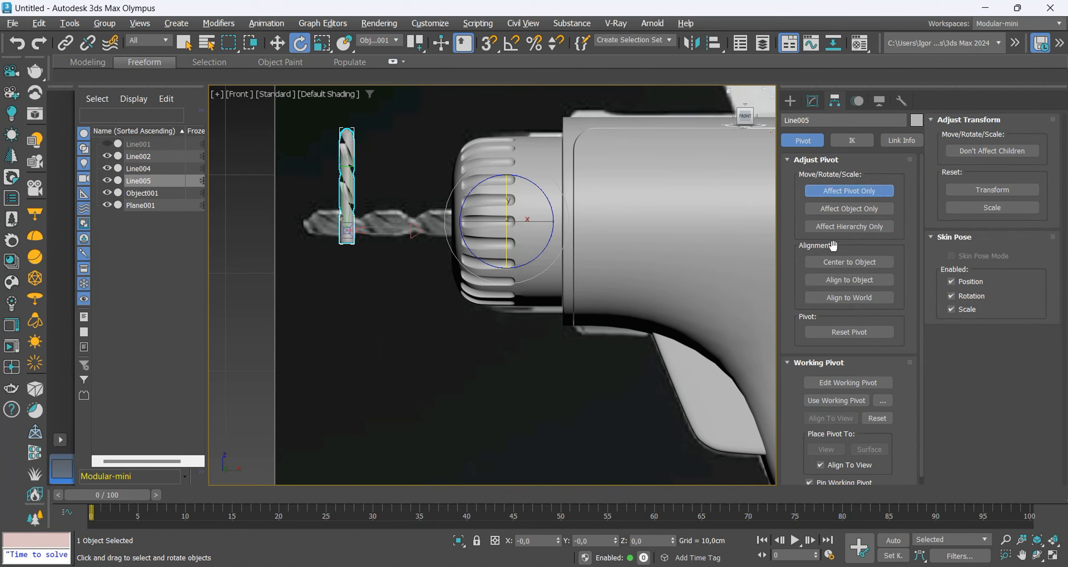
left_click(835, 192)
Rotate the bit to horizontal with angle snap, enlarge it and place it over the reference bit with its shank inside the chuck.
left_click_drag(389, 170, 377, 120)
key("a")
key("w")
left_click_drag(345, 179, 395, 199)
key("r")
key("w")
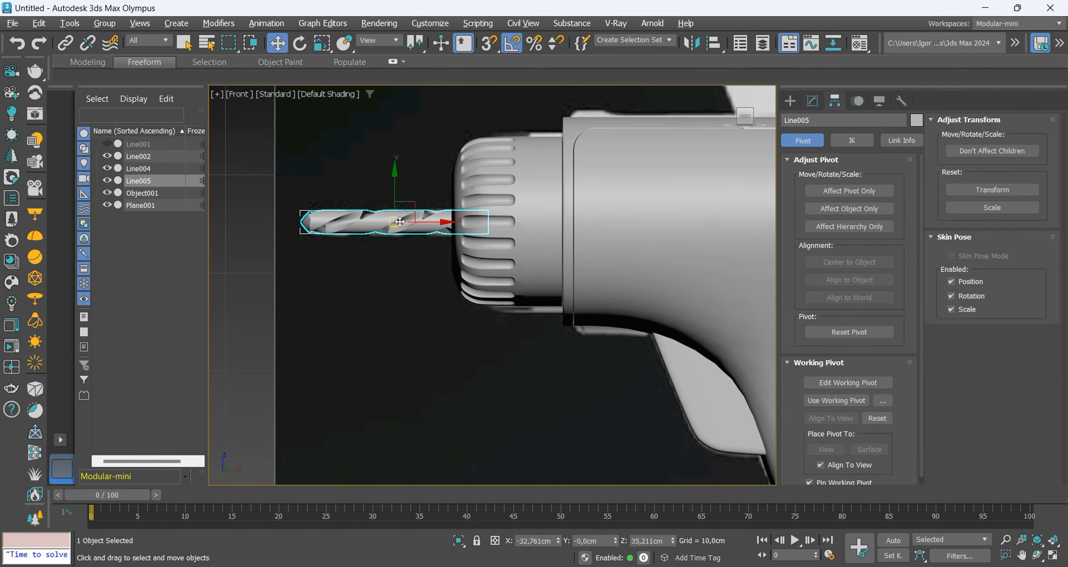
Isolate the grooved chuck and select the edge loops around its front hole.
key("alt+x")
middle_click_drag(425, 227, 469, 220, "alt")
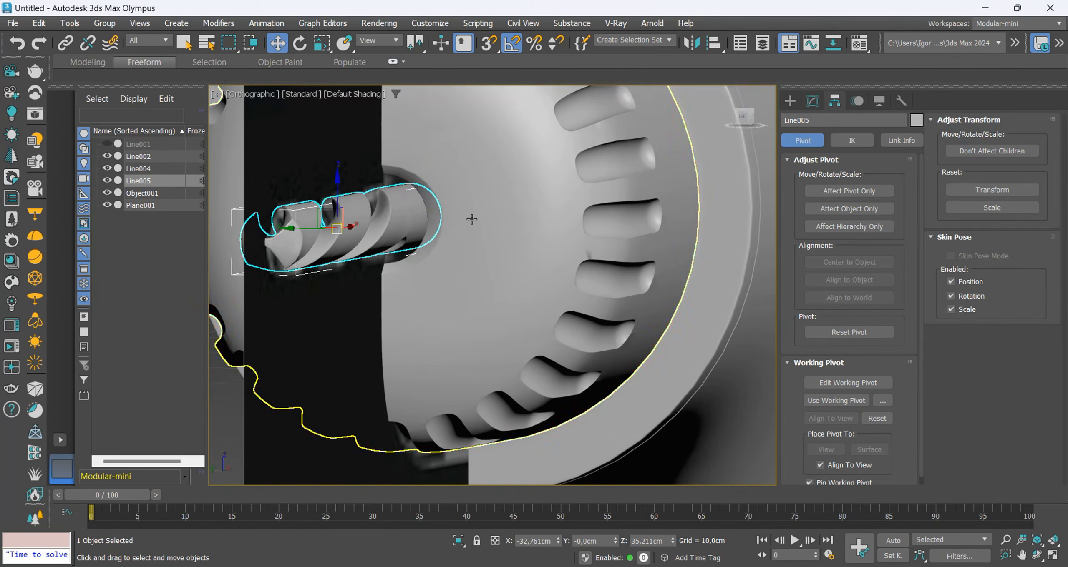
left_click(717, 173)
key("F4")
key("alt+q")
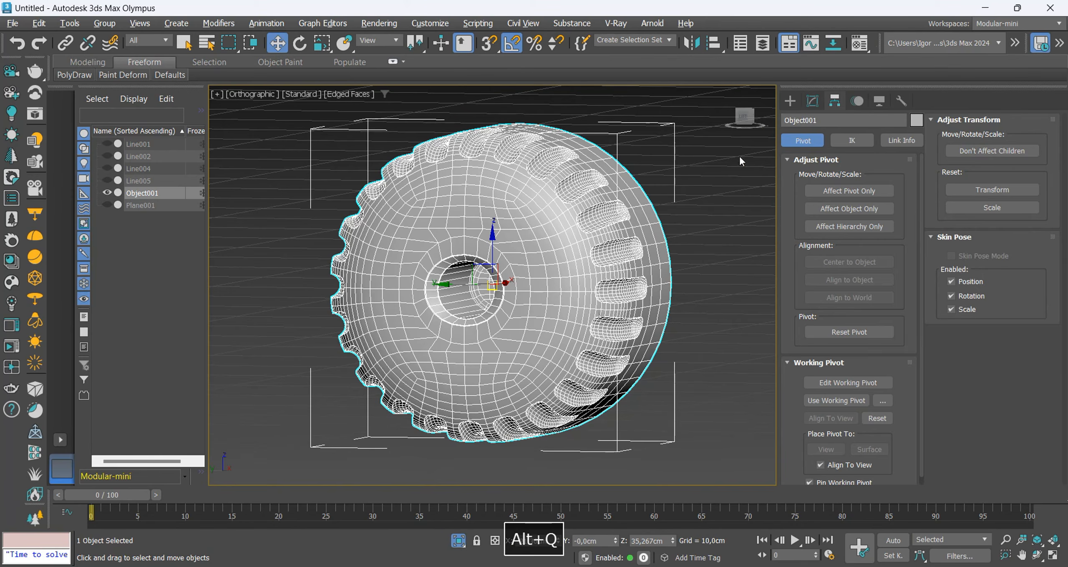
left_click(816, 102)
left_click(829, 400)
middle_click_drag(425, 299, 470, 320, "alt")
scroll(471, 292, "up", 5)
key("F4")
key("F4")
scroll(476, 284, "down", 3)
middle_click_drag(476, 283, 516, 325, "alt")
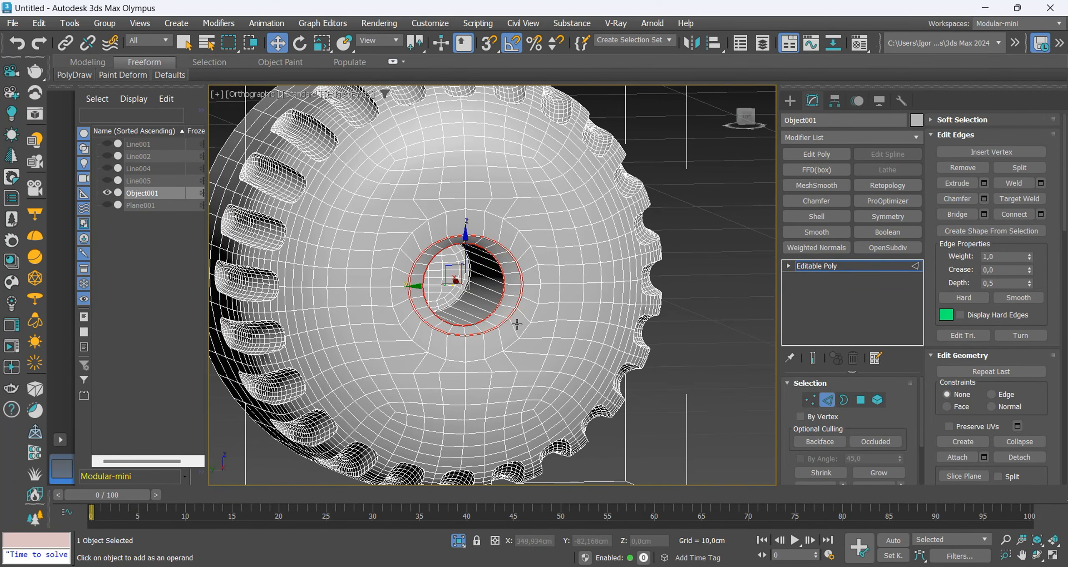
Select the polygons of the chuck's front hole, grow the selection to its rim and delete them.
key("4")
scroll(505, 306, "up", 3)
key("F3")
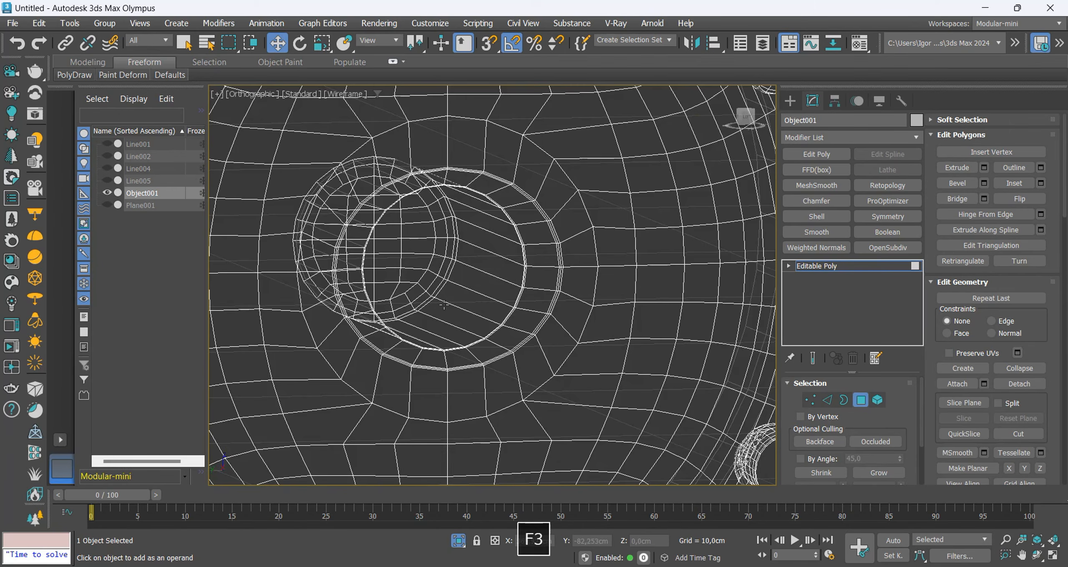
middle_click_drag(505, 306, 436, 294, "alt")
left_click(434, 292)
left_click(435, 292, "shift")
scroll(483, 285, "down", 3)
key("F3")
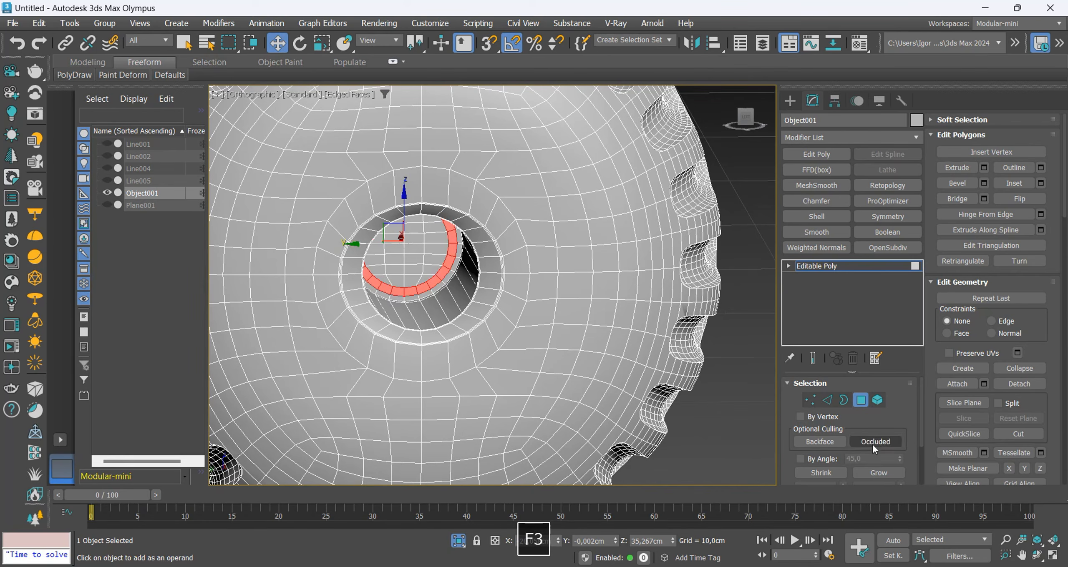
left_click(876, 473)
left_click(875, 473)
middle_click_drag(552, 311, 544, 296)
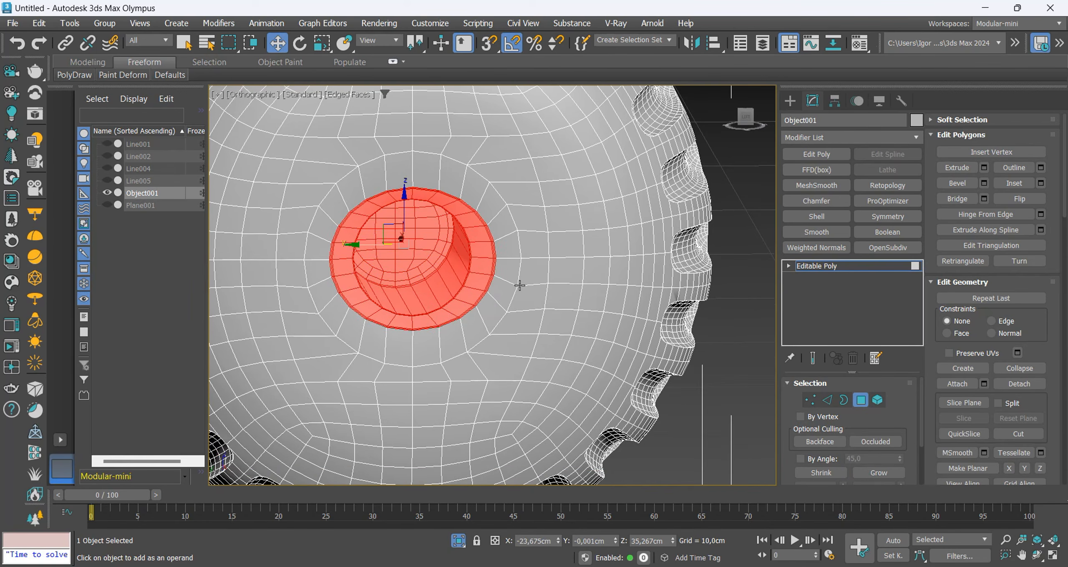
key("Delete")
Even out the open border of the chuck's front hole into a circle and show the other drill parts again.
key("3")
left_click(491, 227)
key("ctrl+shift+r")
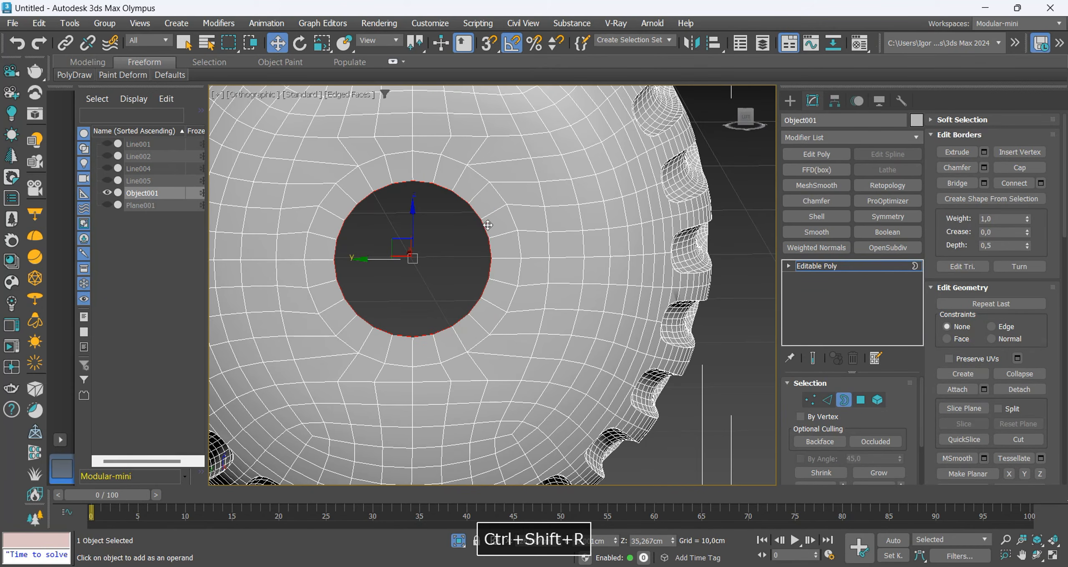
key("alt+q")
scroll(418, 212, "up", 2)
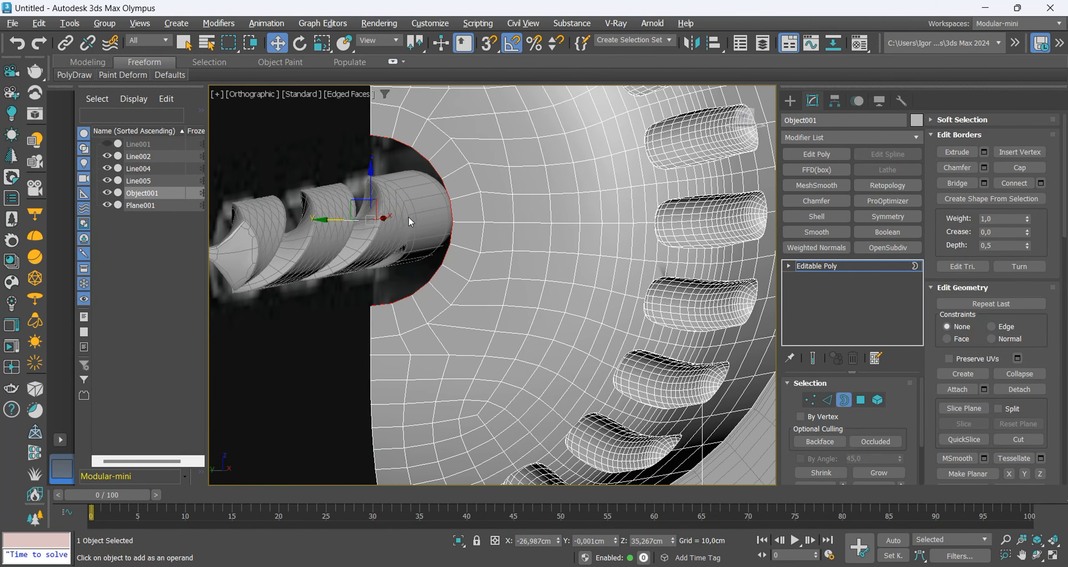
Scale the open border of the chuck's front hole to about 51% so it fits closely around the drill bit.
key("r")
left_click_drag(371, 212, 370, 241, "shift")
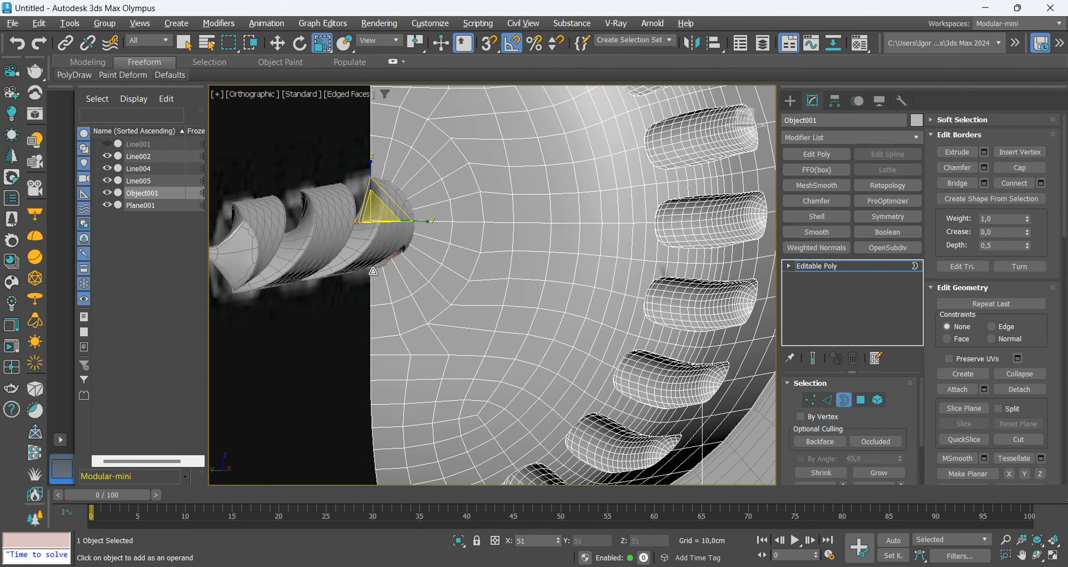
middle_click_drag(387, 256, 399, 215, "alt")
key("w")
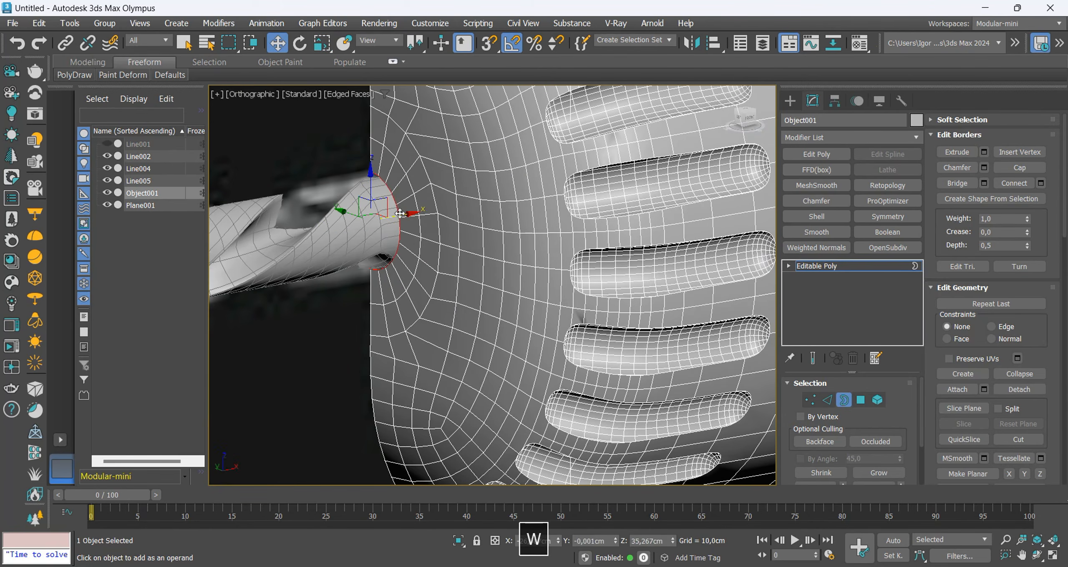
Extend the hole's border about 1.4 cm into the chuck and collapse its inner end to a single point.
key("F3")
middle_click_drag(476, 216, 456, 241, "alt")
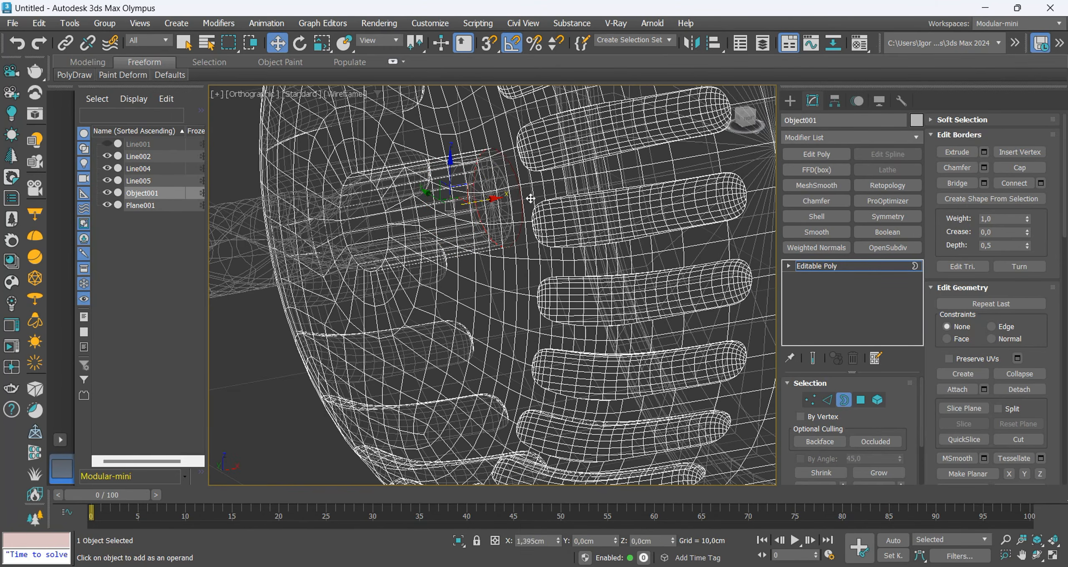
key("r")
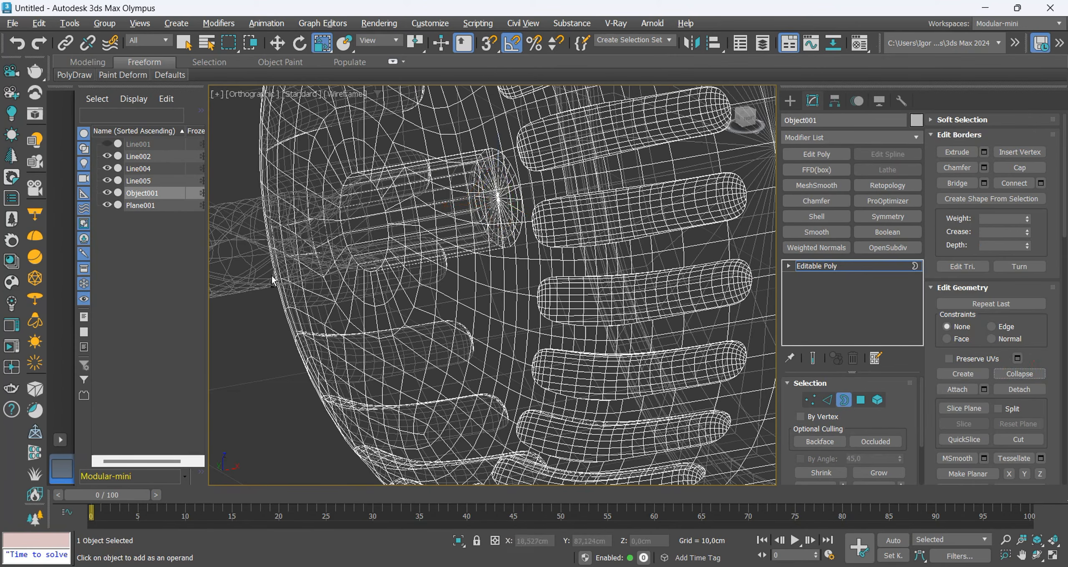
Chamfer the edge loop at the mouth of the chuck's front hole to soften its rim.
scroll(452, 221, "up", 10)
key("F3")
key("2")
key("ctrl+shift+c")
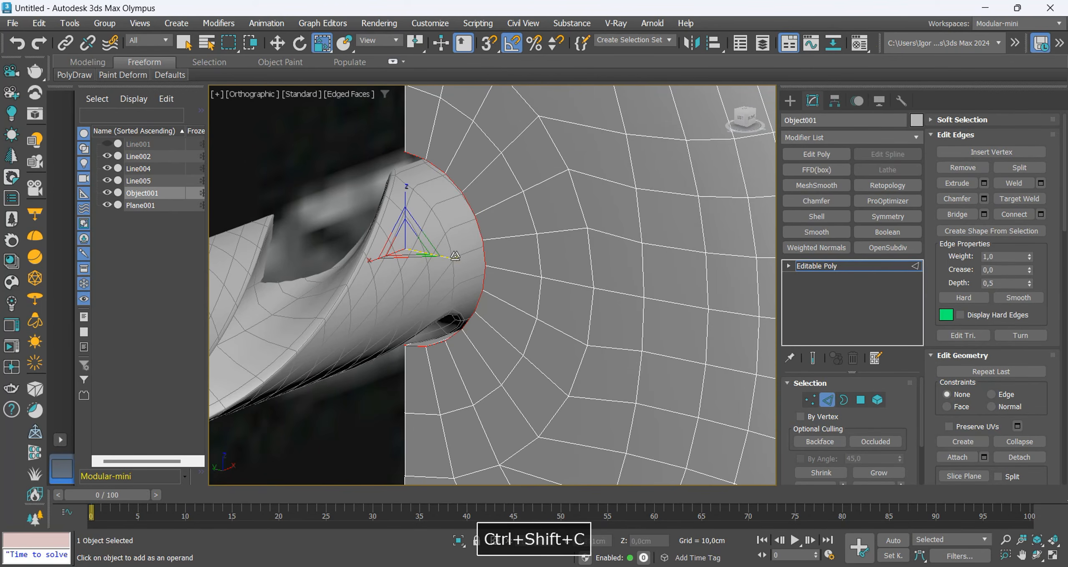
middle_click_drag(460, 260, 480, 254, "alt")
left_click_drag(502, 313, 501, 295)
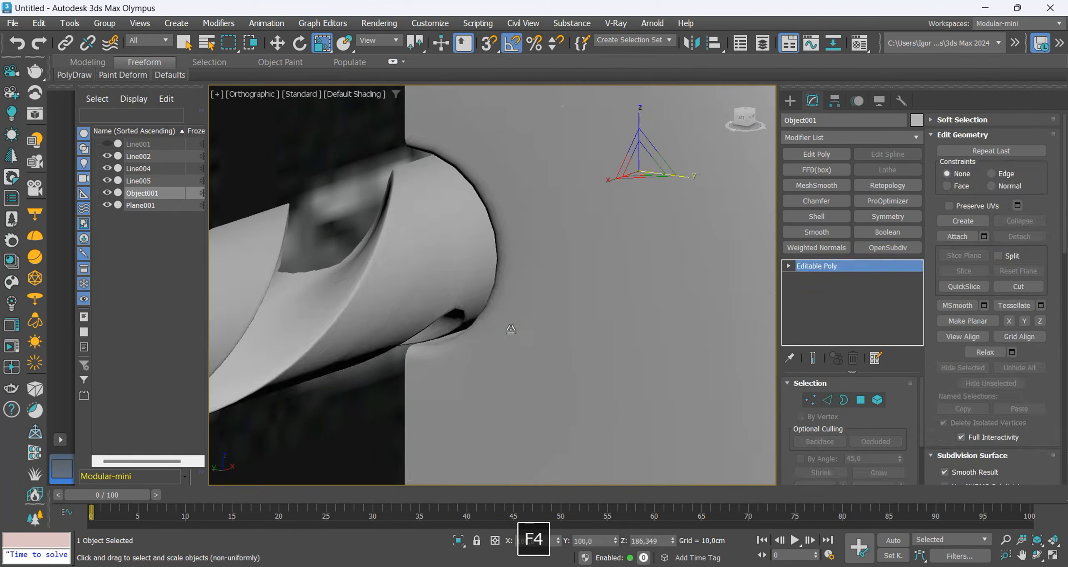
In the front view, select the edge loop of the protruding strip at the seam near the bottom of the drill's handle.
key("f")
key("F4")
key("F4")
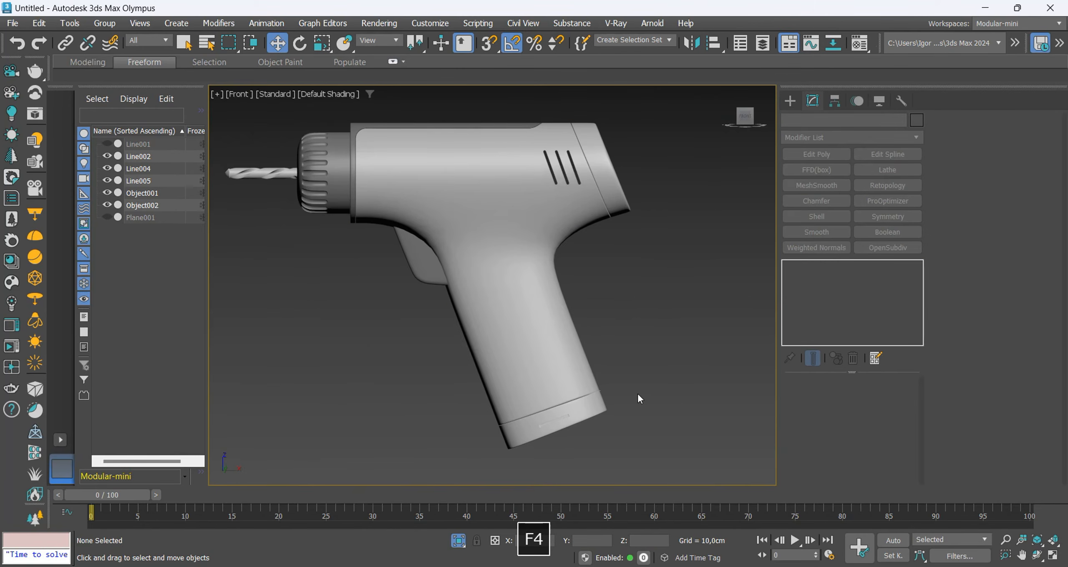
scroll(637, 395, "up", 15)
key("2")
key("F4")
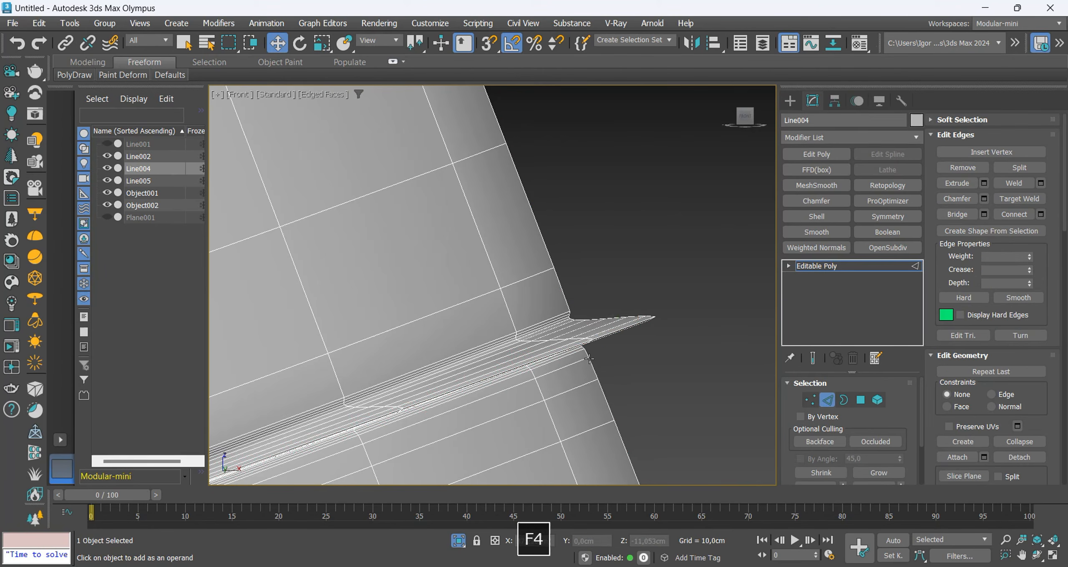
scroll(609, 337, "down", 10)
key("F4")
scroll(571, 313, "up", 10)
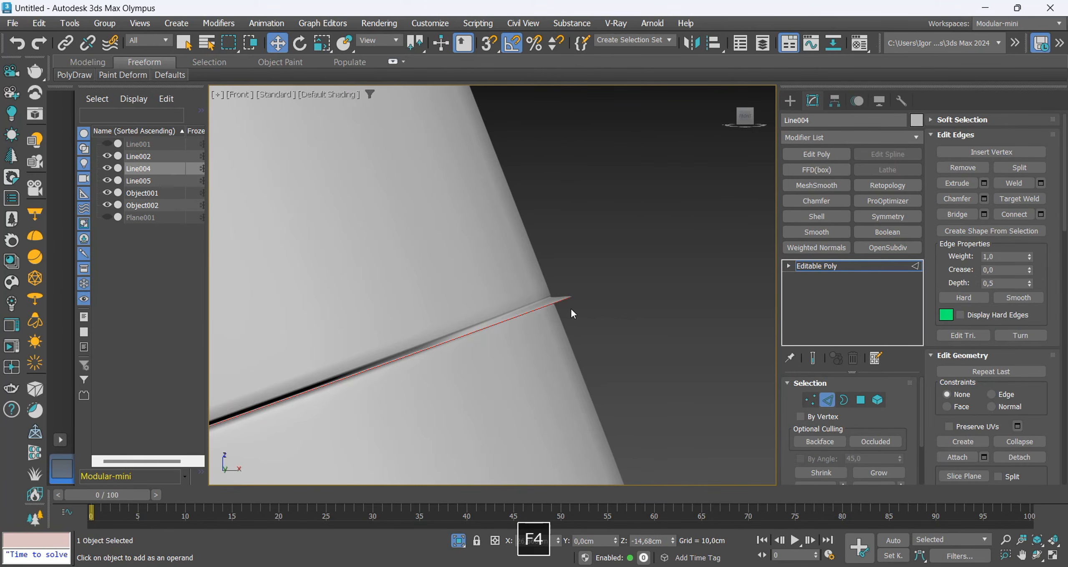
Switch the seam selection to polygons, adjust it to cover the whole protruding strip and delete those polygons.
left_click(861, 400, "ctrl")
left_click(875, 473)
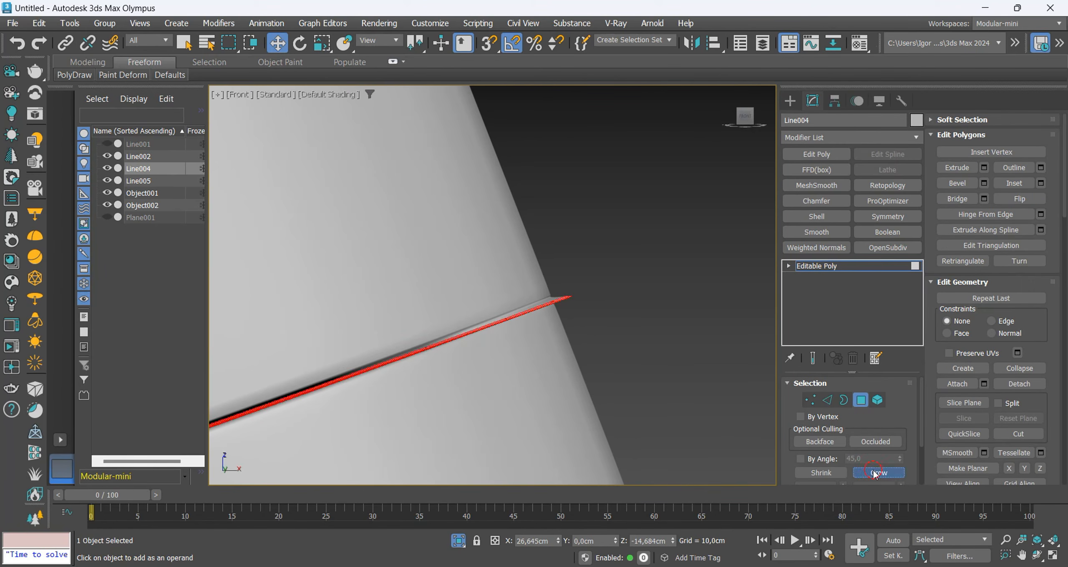
left_click(832, 475)
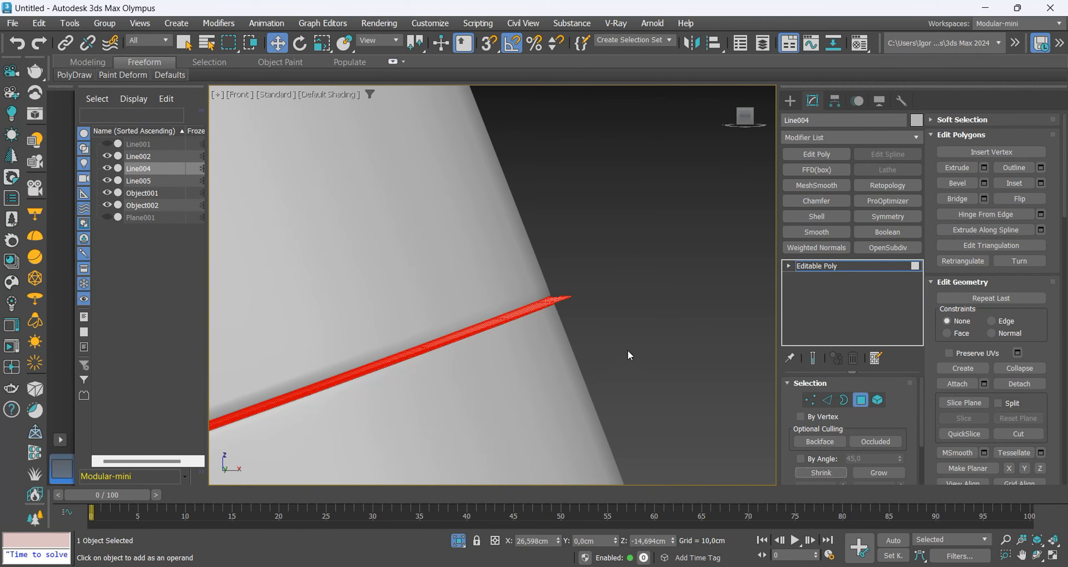
key("Delete")
scroll(624, 313, "down", 5)
key("F4")
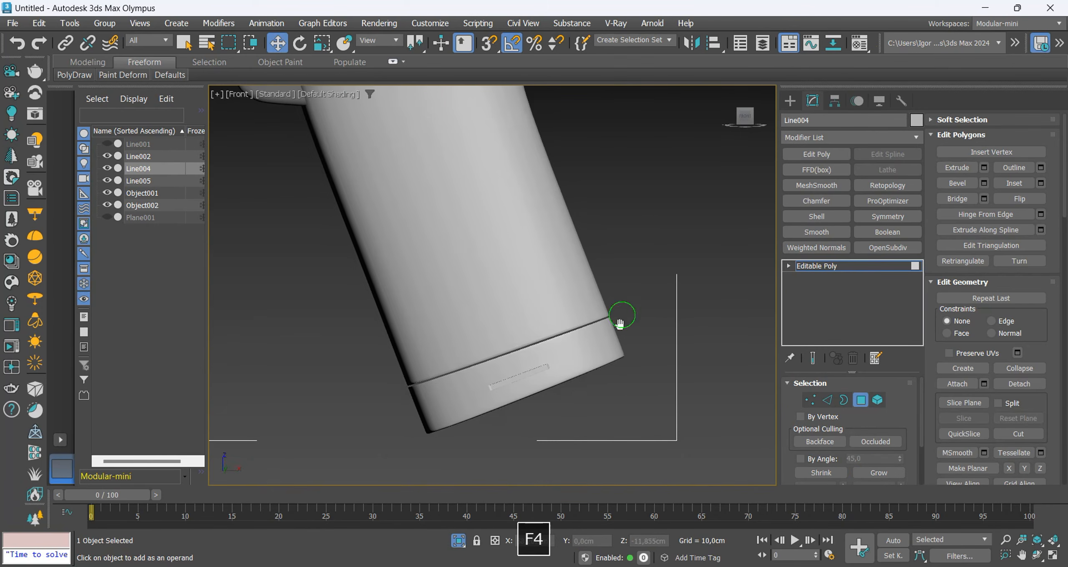
Select the cap element at the bottom of the handle and detach it from the drill body as a separate object.
left_click(877, 401)
scroll(558, 358, "up", 3)
left_click(491, 408)
left_click_drag(490, 403, 489, 400)
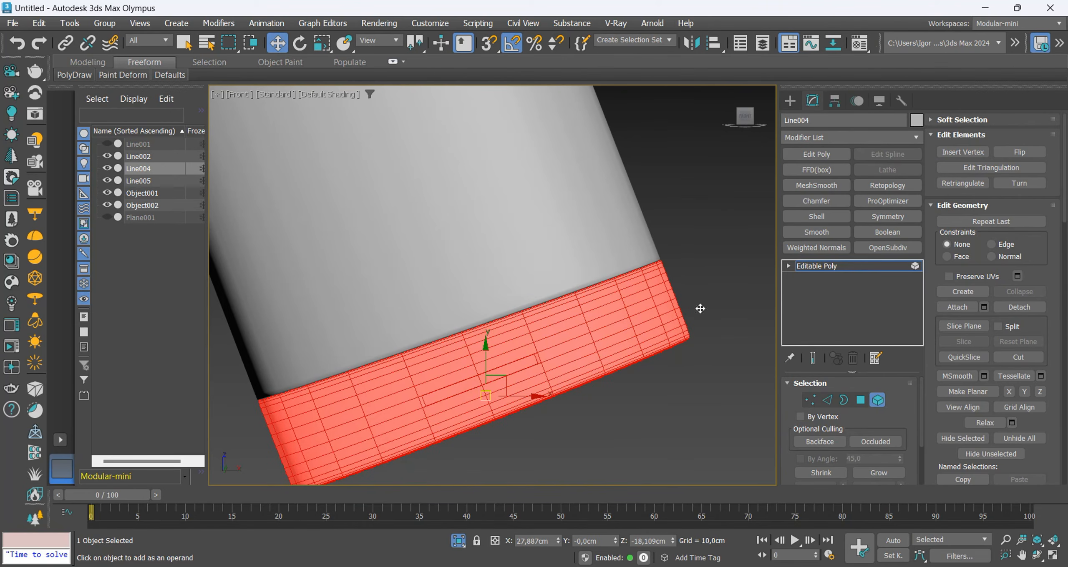
left_click(802, 267)
left_click(642, 305)
scroll(635, 359, "down", 4)
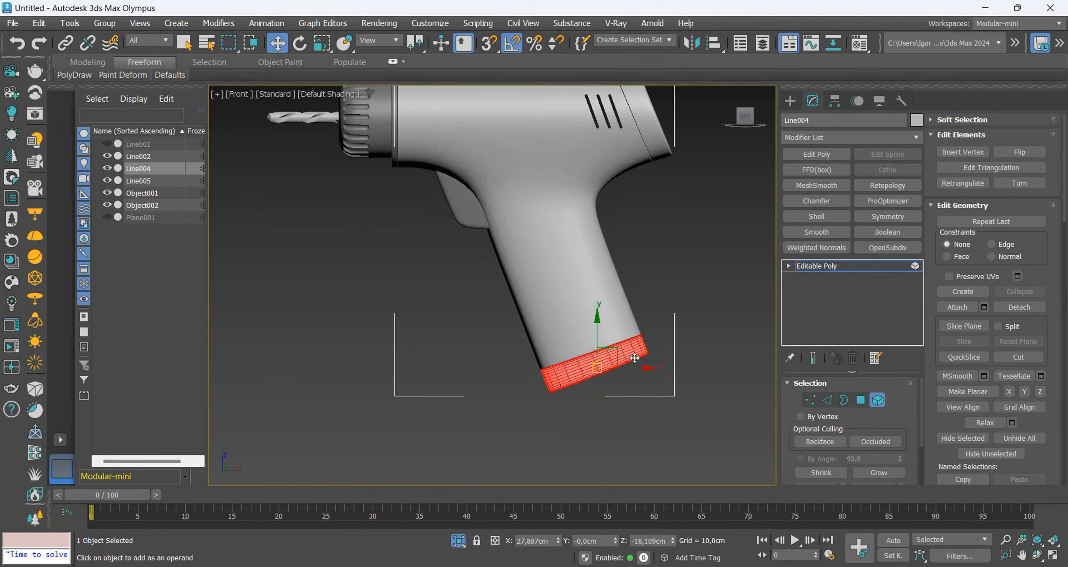
left_click(1020, 308)
left_click(581, 296)
left_click(803, 267)
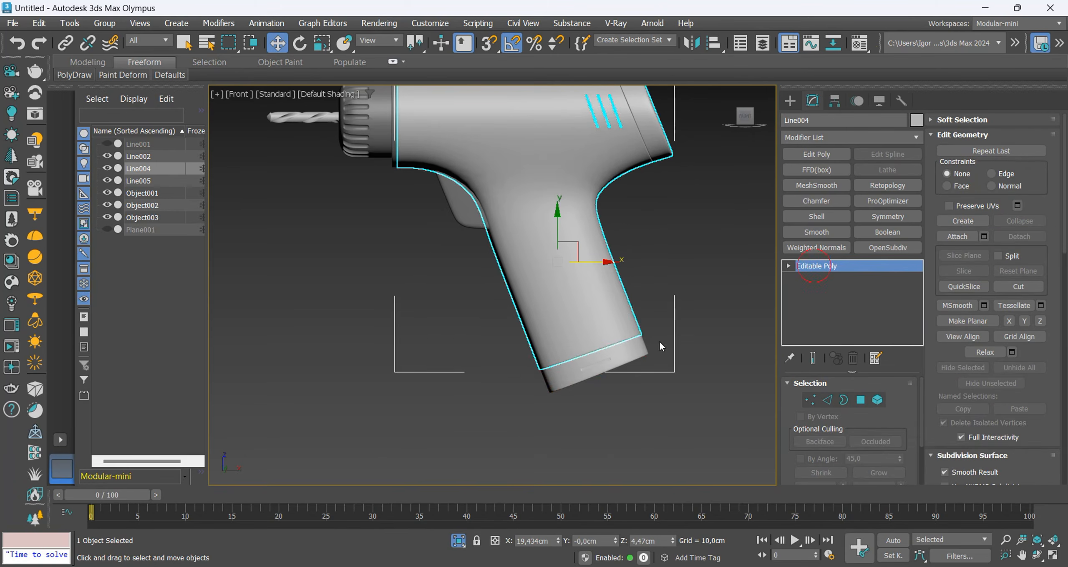
Set the detached handle cap's object color to the dark gray custom color.
left_click(628, 358)
left_click(916, 120)
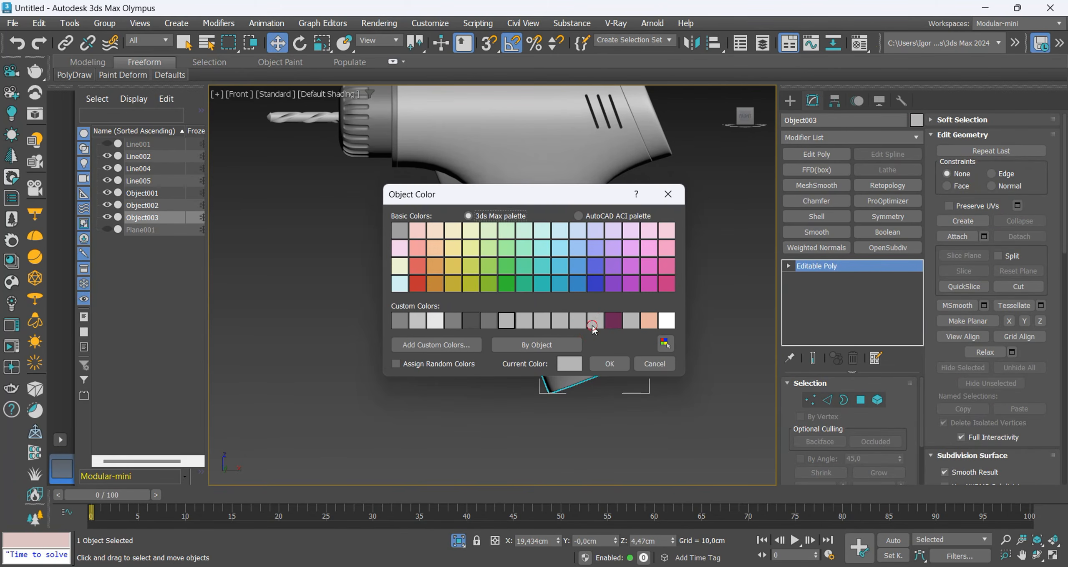
left_click(473, 322)
left_click(610, 364)
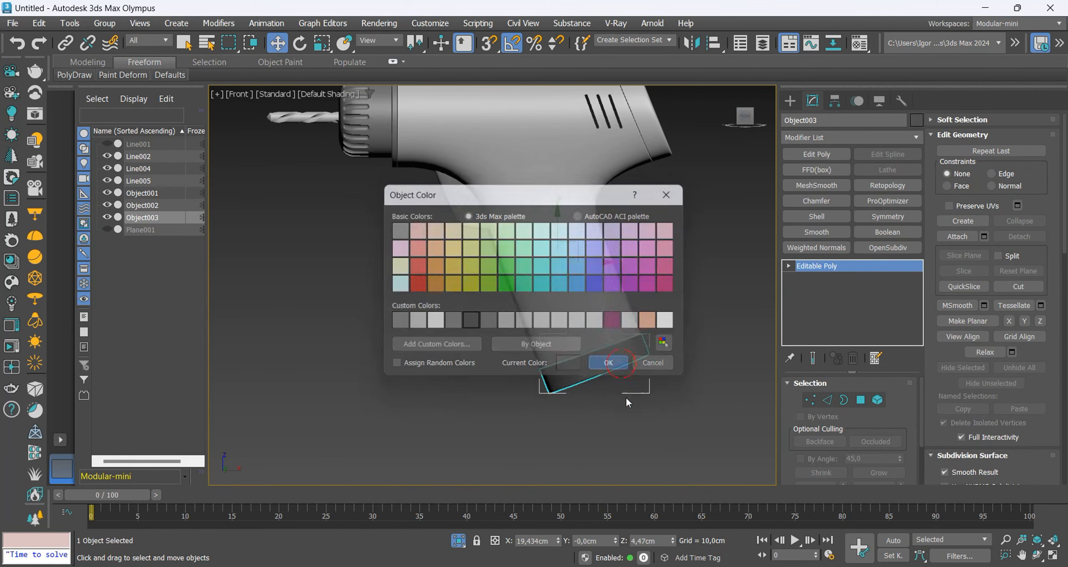
left_click(628, 394)
Examine the whole drill in a perspective view with the interface panels hidden, turning it to see the chuck and bit.
scroll(640, 378, "down", 4)
key("ctrl+x")
middle_click_drag(670, 292, 498, 346)
key("p")
key("z")
scroll(498, 346, "down", 2)
middle_click_drag(513, 410, 941, 426, "alt")
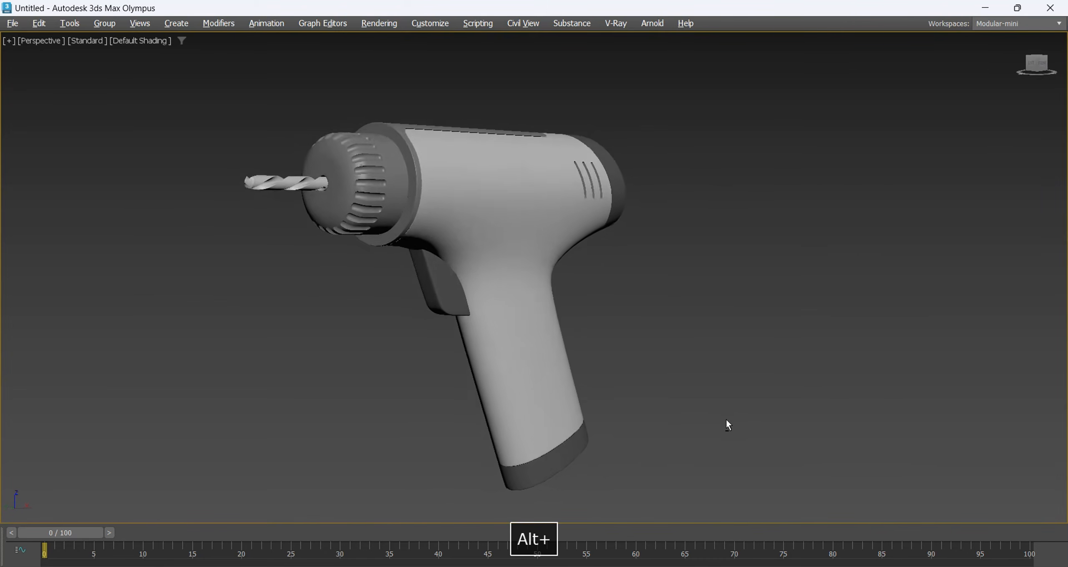